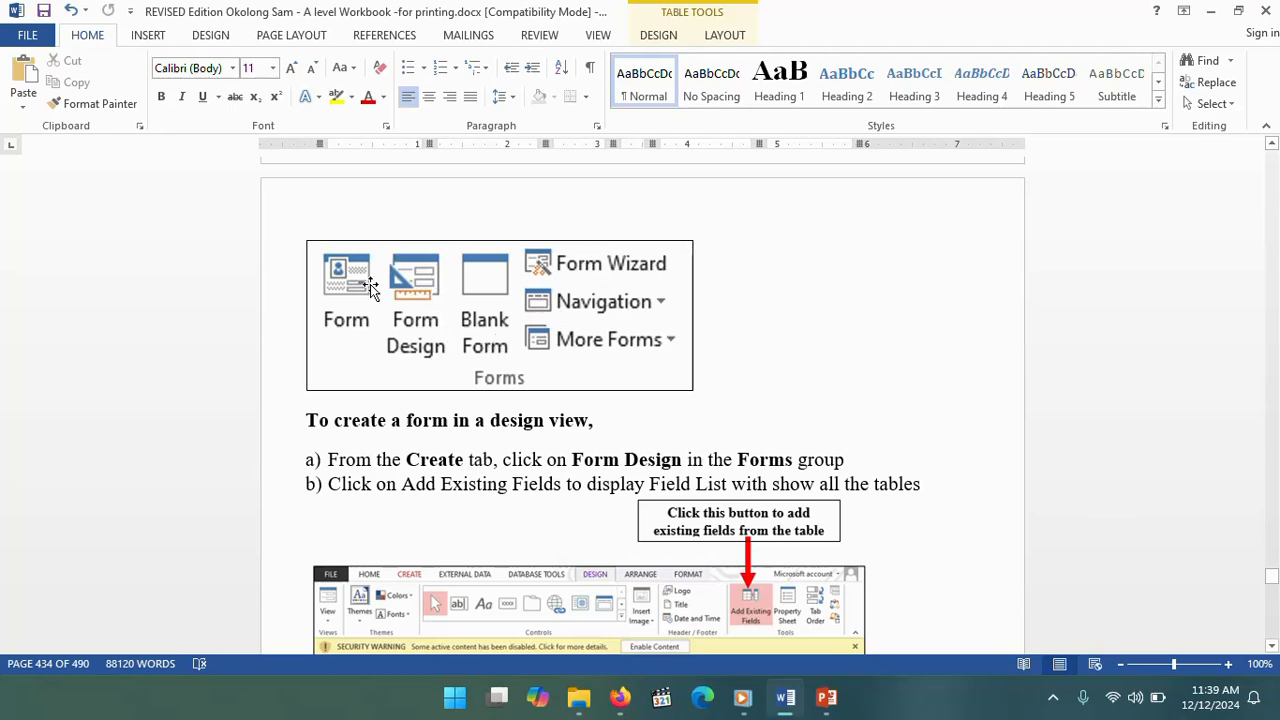
# Step: Read the workbook notes on creating a form in design view, saving it, and adding a header and footer
pyautogui.scroll(-3, 421, 298)
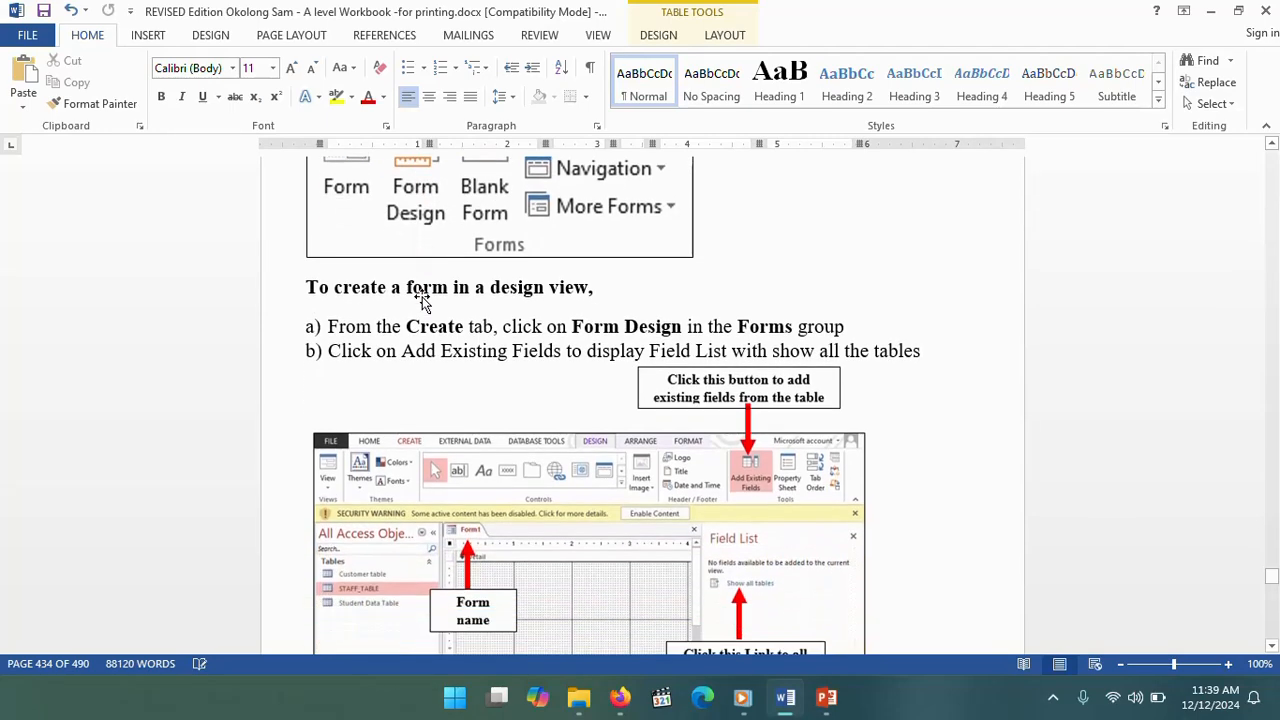
pyautogui.scroll(-2, 421, 298)
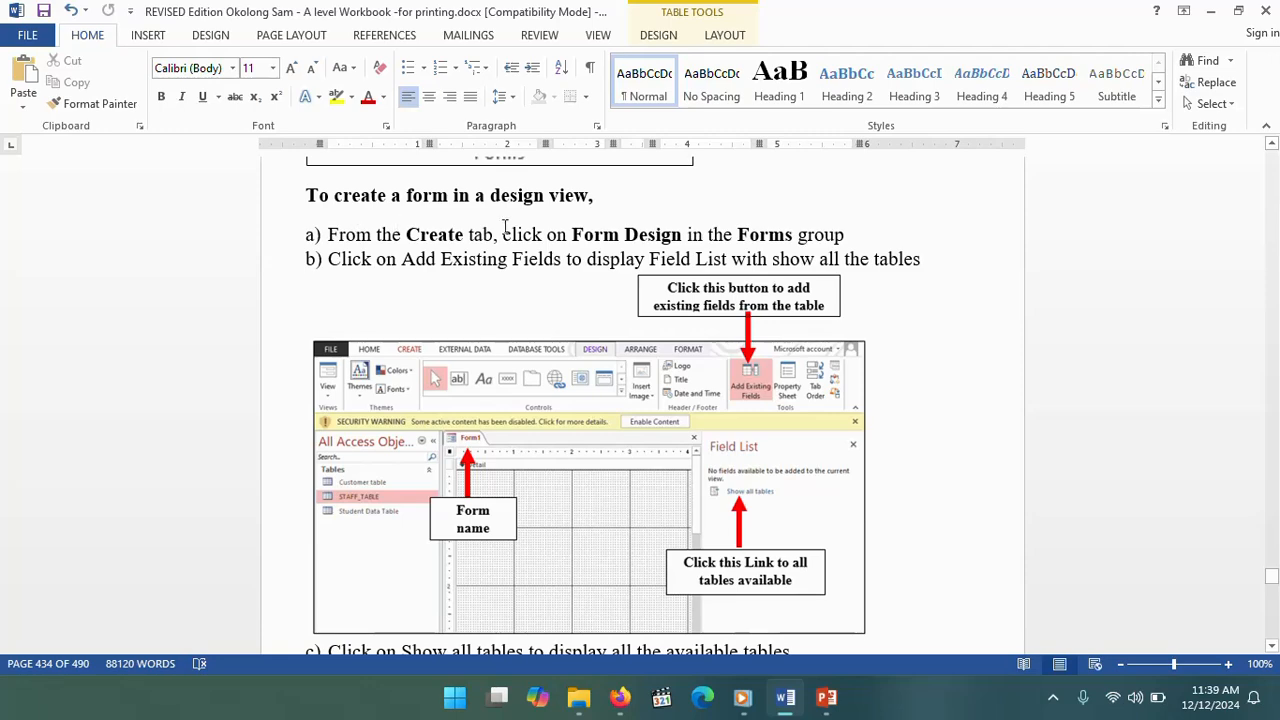
pyautogui.scroll(-2, 520, 225)
pyautogui.scroll(-2, 527, 228)
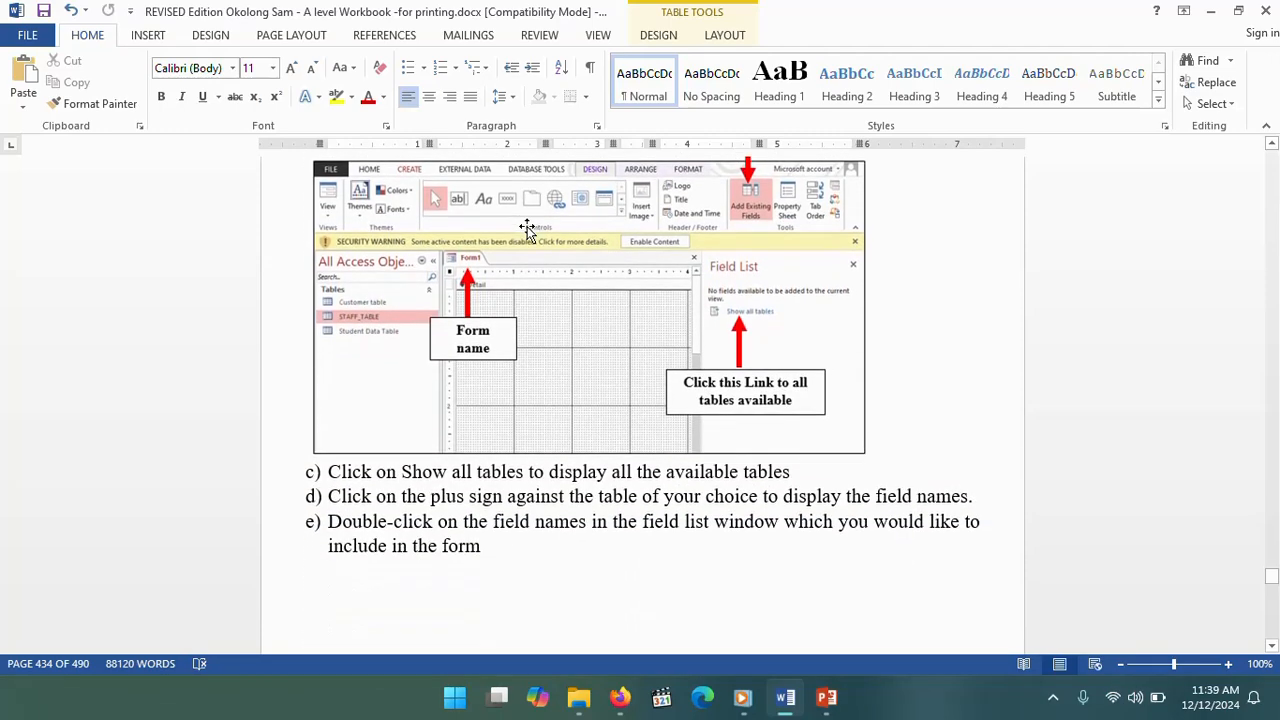
pyautogui.scroll(-12, 527, 228)
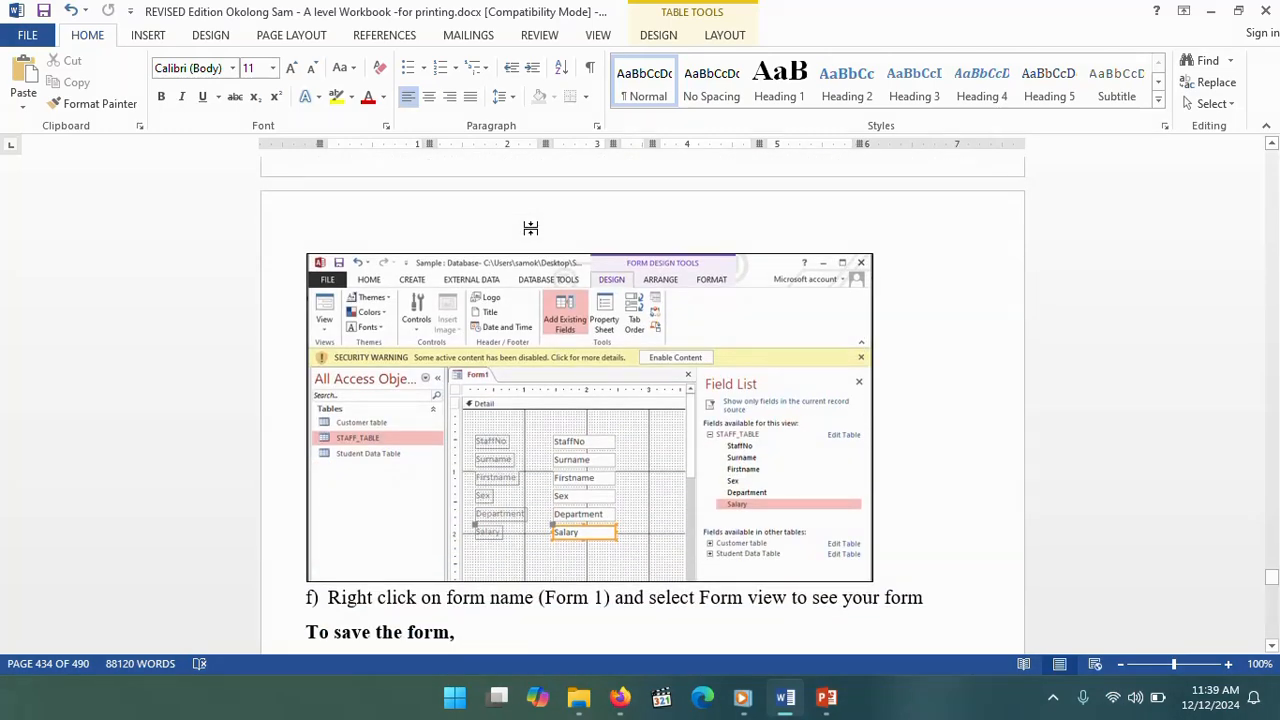
pyautogui.scroll(-6, 530, 228)
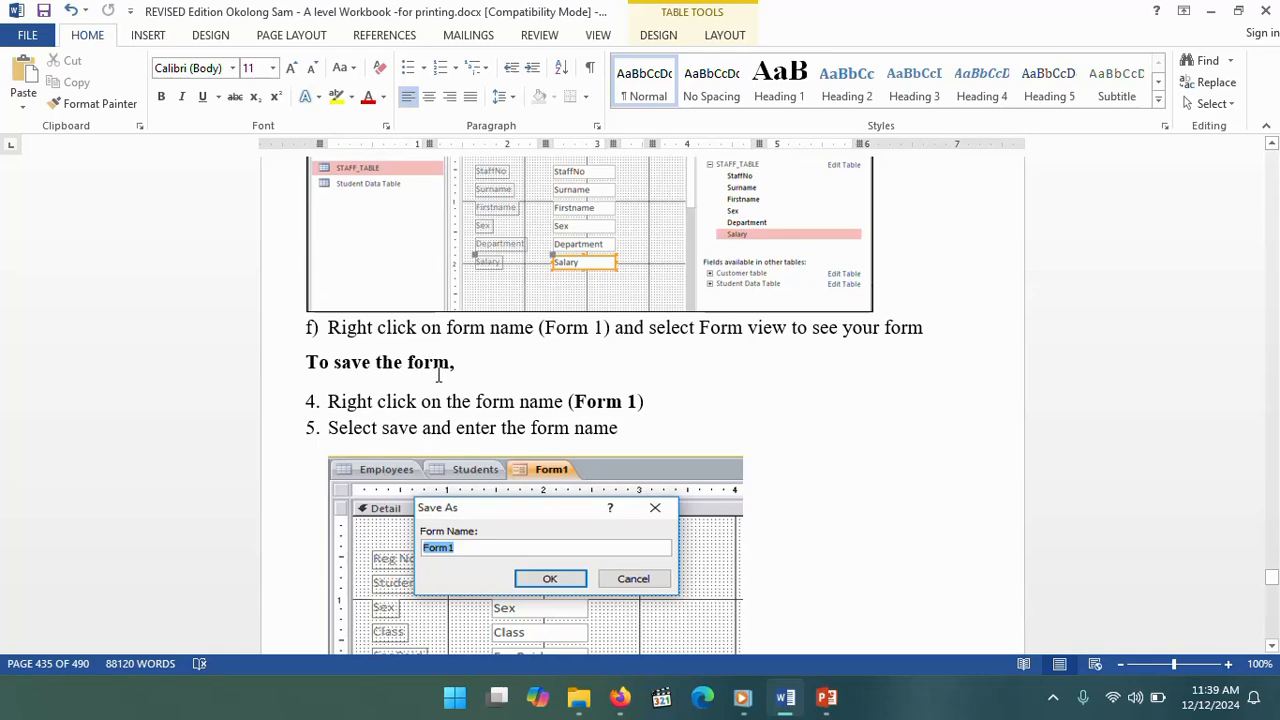
pyautogui.scroll(-10, 437, 375)
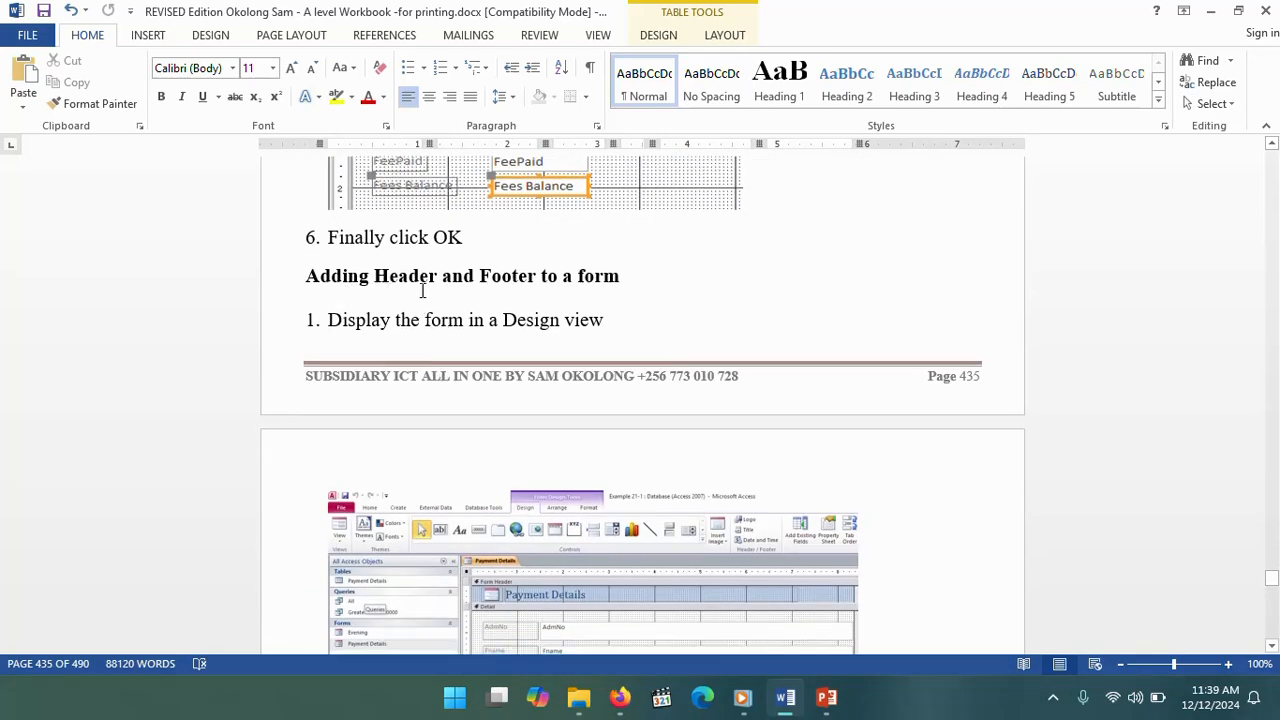
pyautogui.scroll(-15, 538, 285)
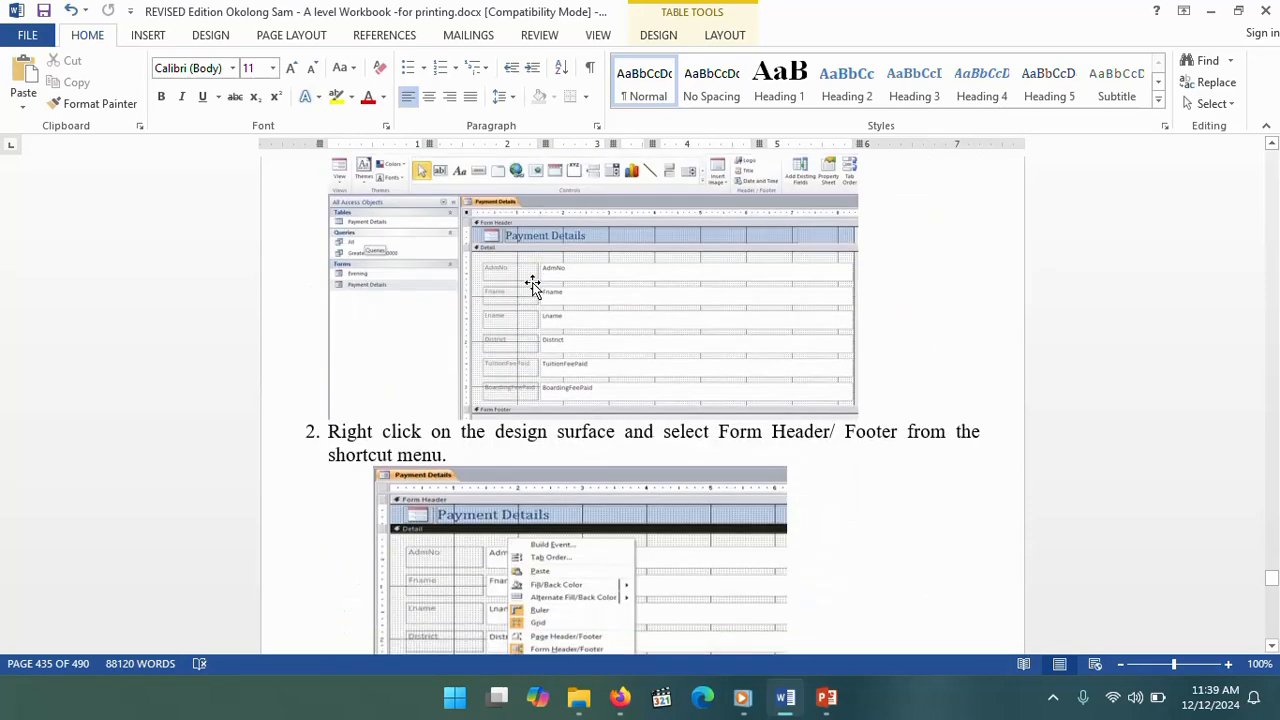
pyautogui.scroll(-15, 532, 282)
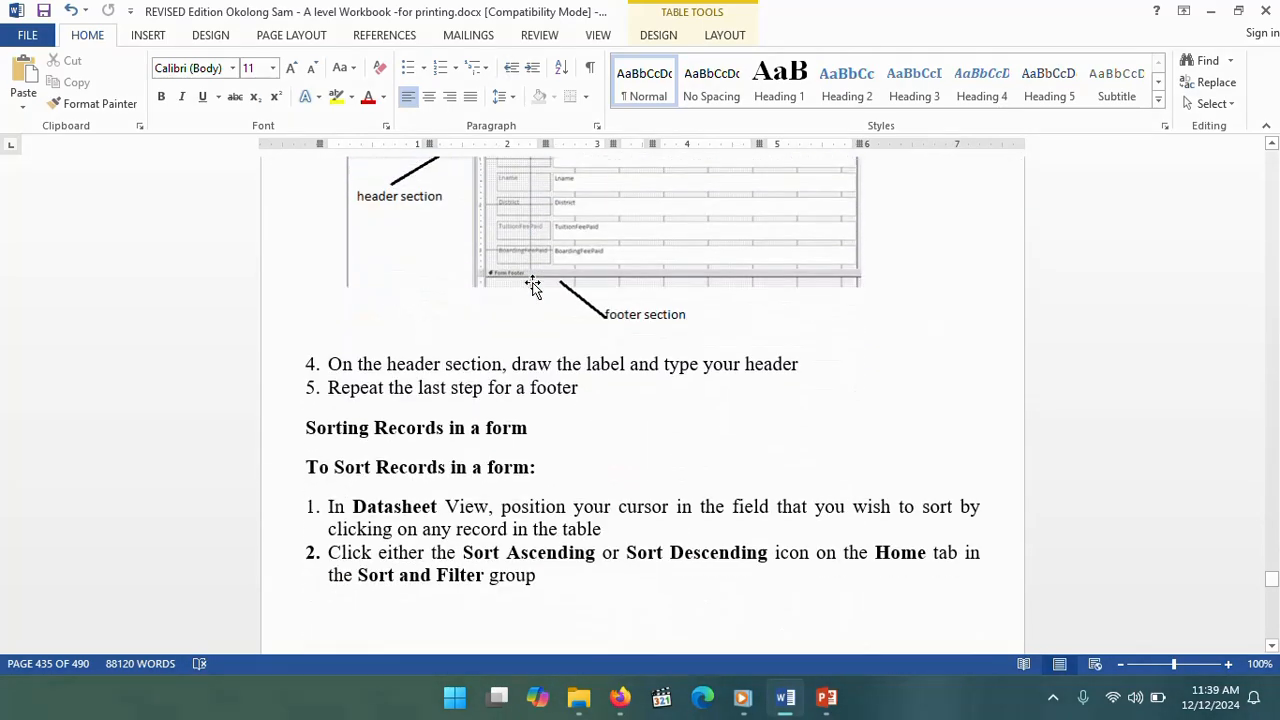
# Step: Read the workbook notes on sorting records and doing calculations in a form, through to Working Example 6
pyautogui.scroll(-2, 532, 285)
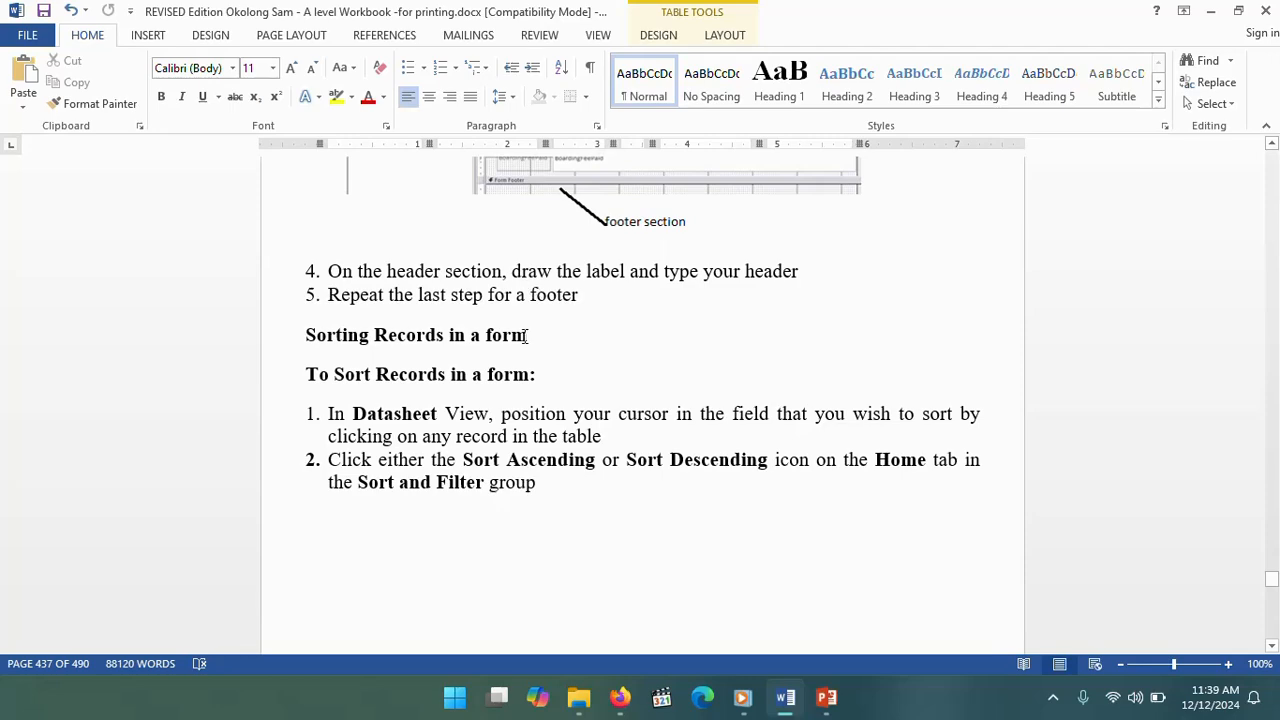
pyautogui.scroll(-15, 525, 340)
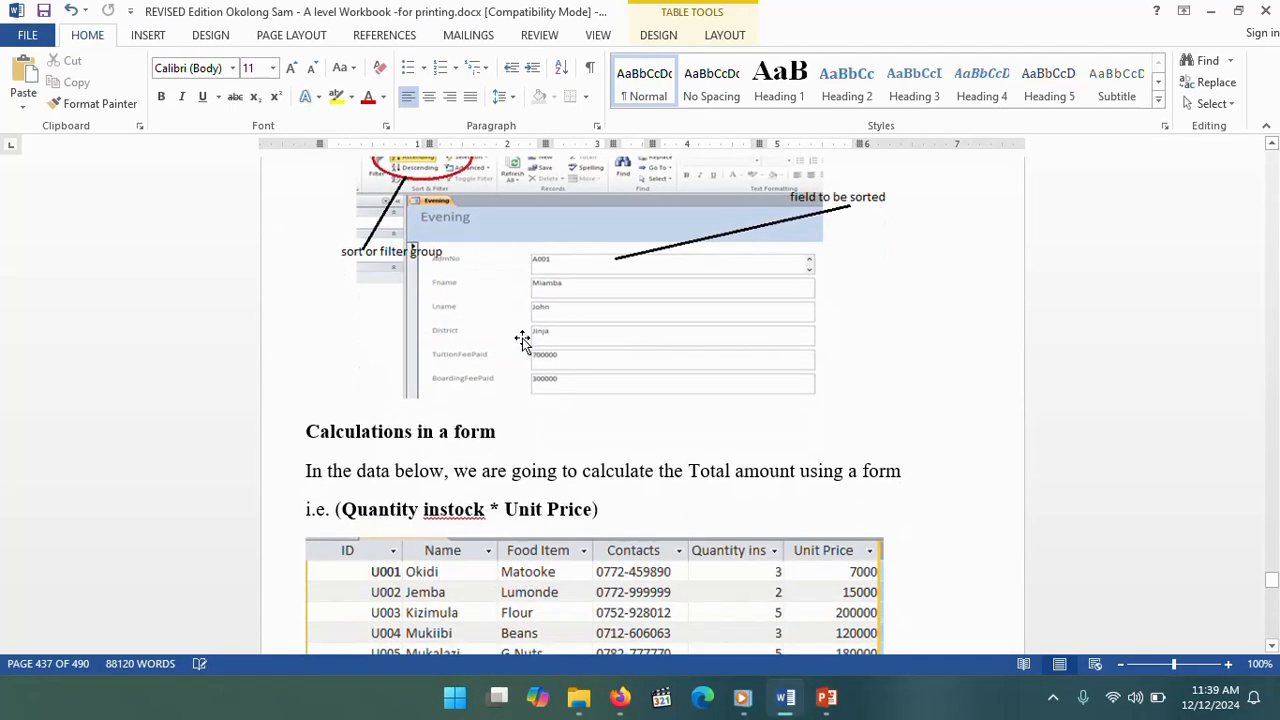
pyautogui.scroll(-1, 522, 341)
pyautogui.scroll(1, 522, 341)
pyautogui.scroll(-3, 470, 296)
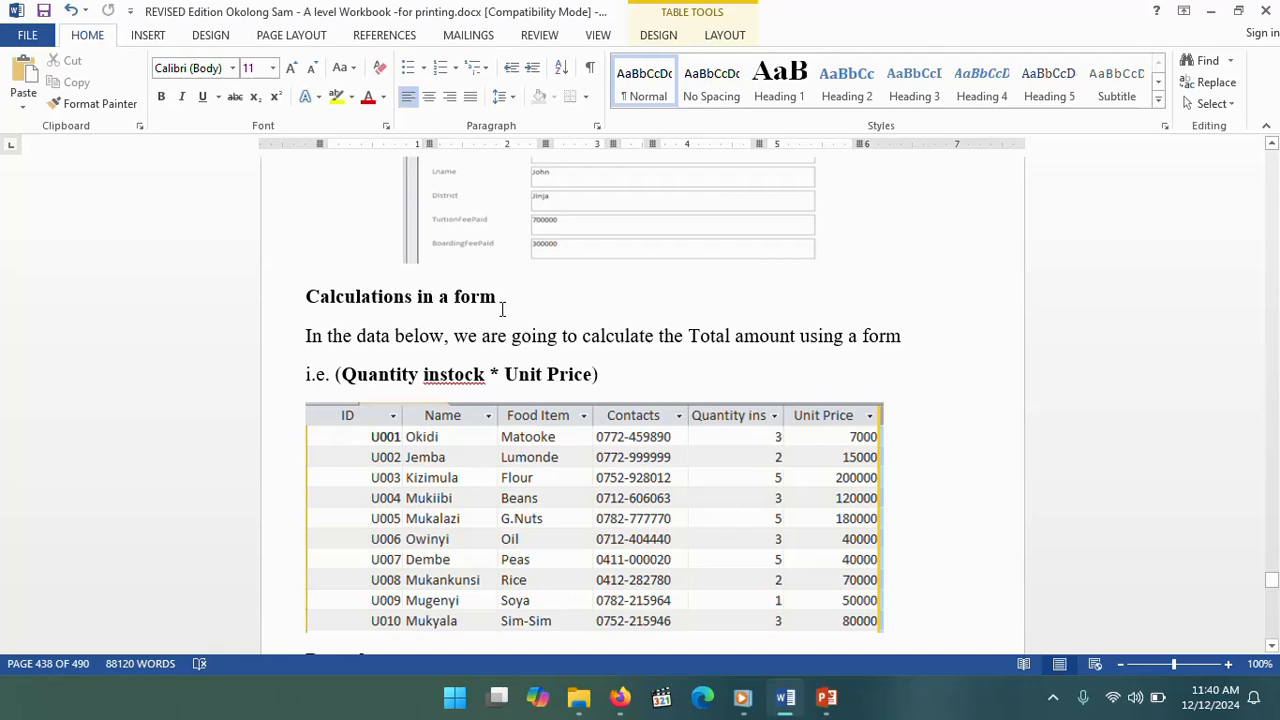
pyautogui.scroll(-10, 502, 310)
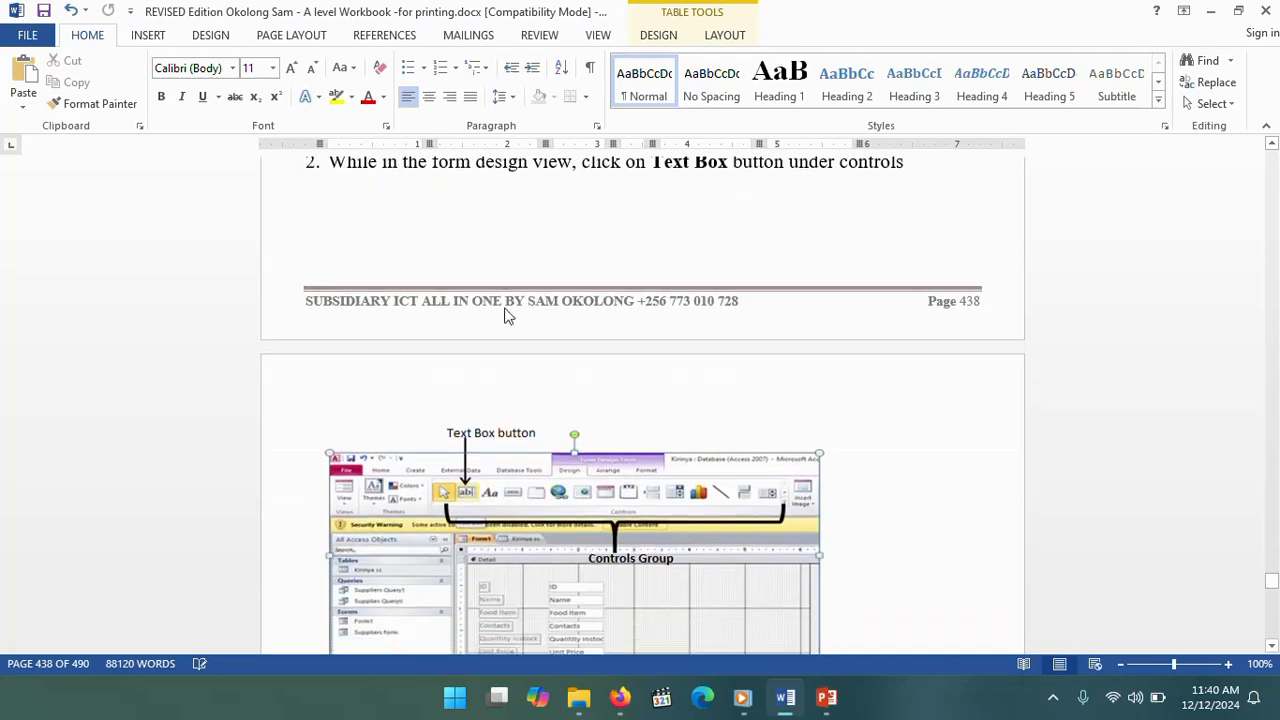
pyautogui.scroll(-10, 510, 308)
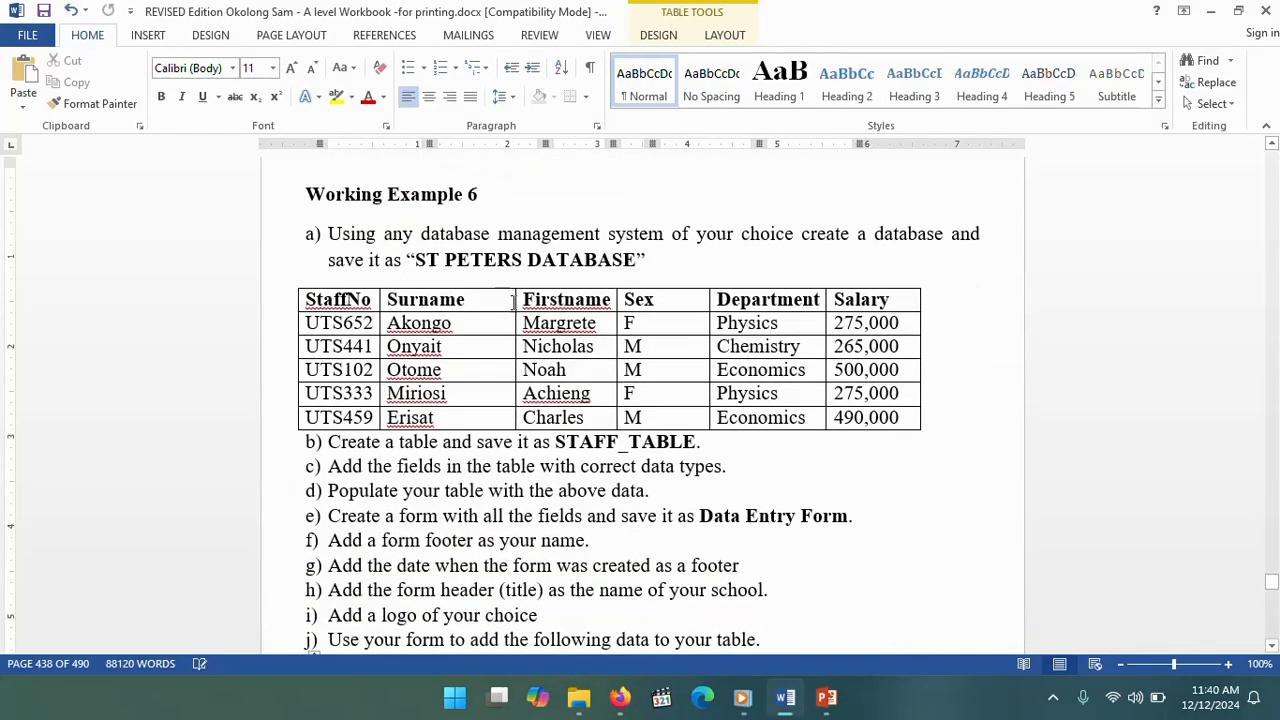
# Step: Examine the Working Example 6 staff data and tasks, highlighting the staff records below the header row
pyautogui.scroll(-1, 513, 302)
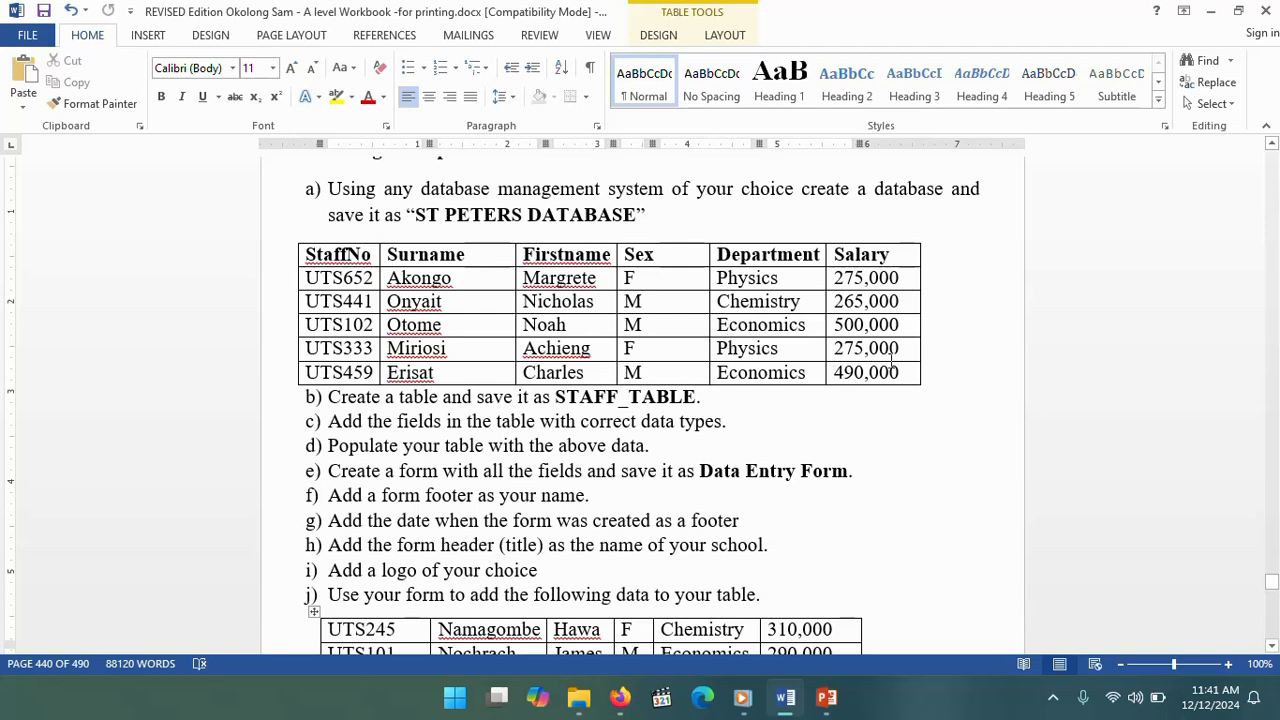
pyautogui.moveTo(886, 370); pyautogui.dragTo(320, 288)
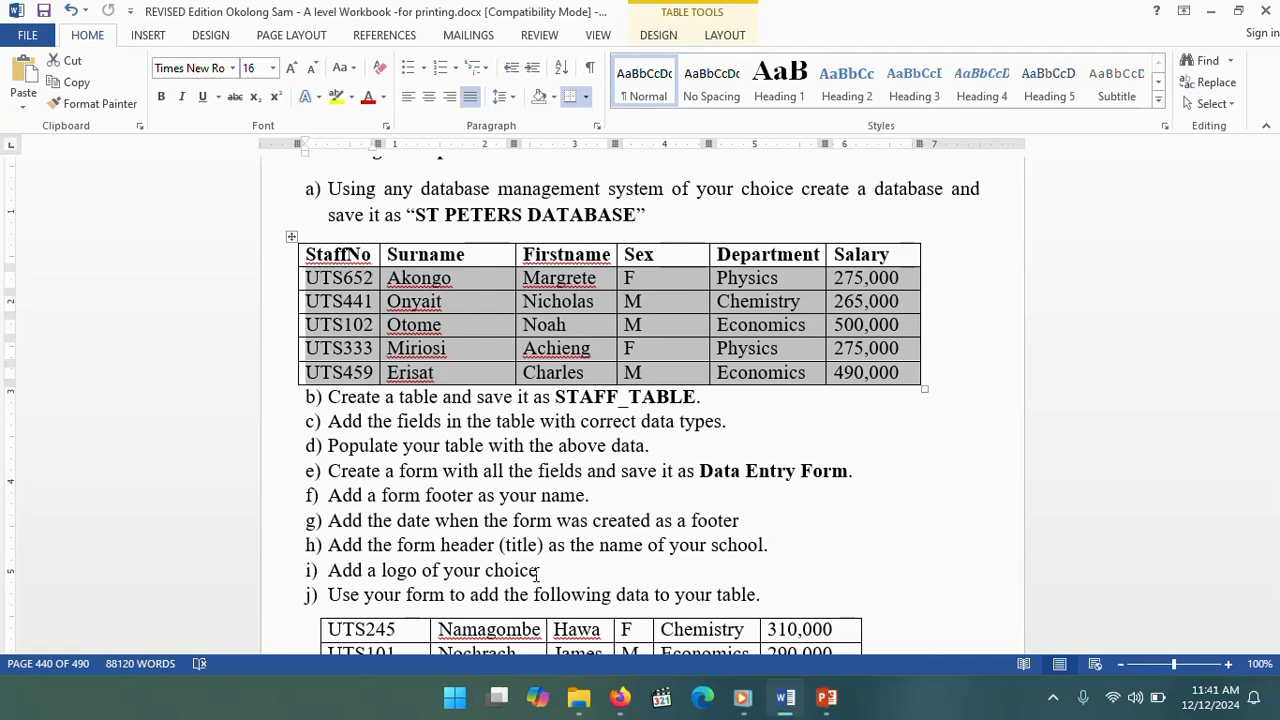
pyautogui.scroll(-2, 539, 572)
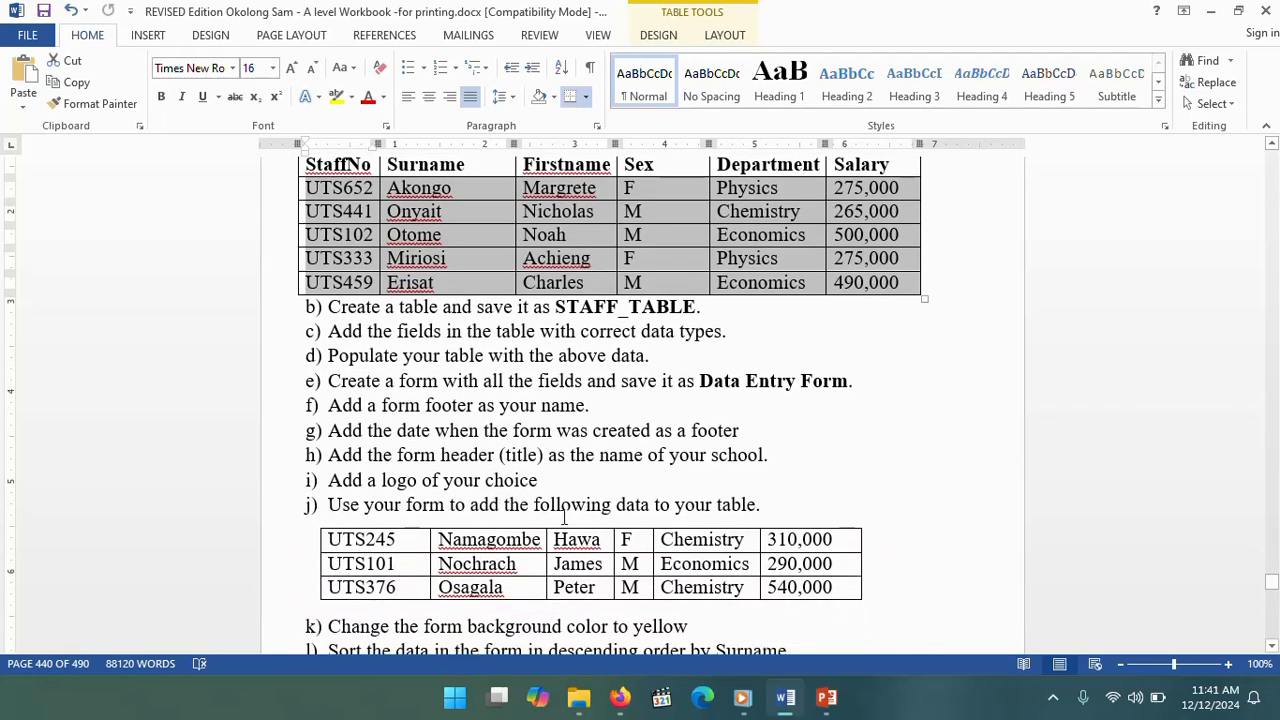
pyautogui.scroll(-2, 706, 502)
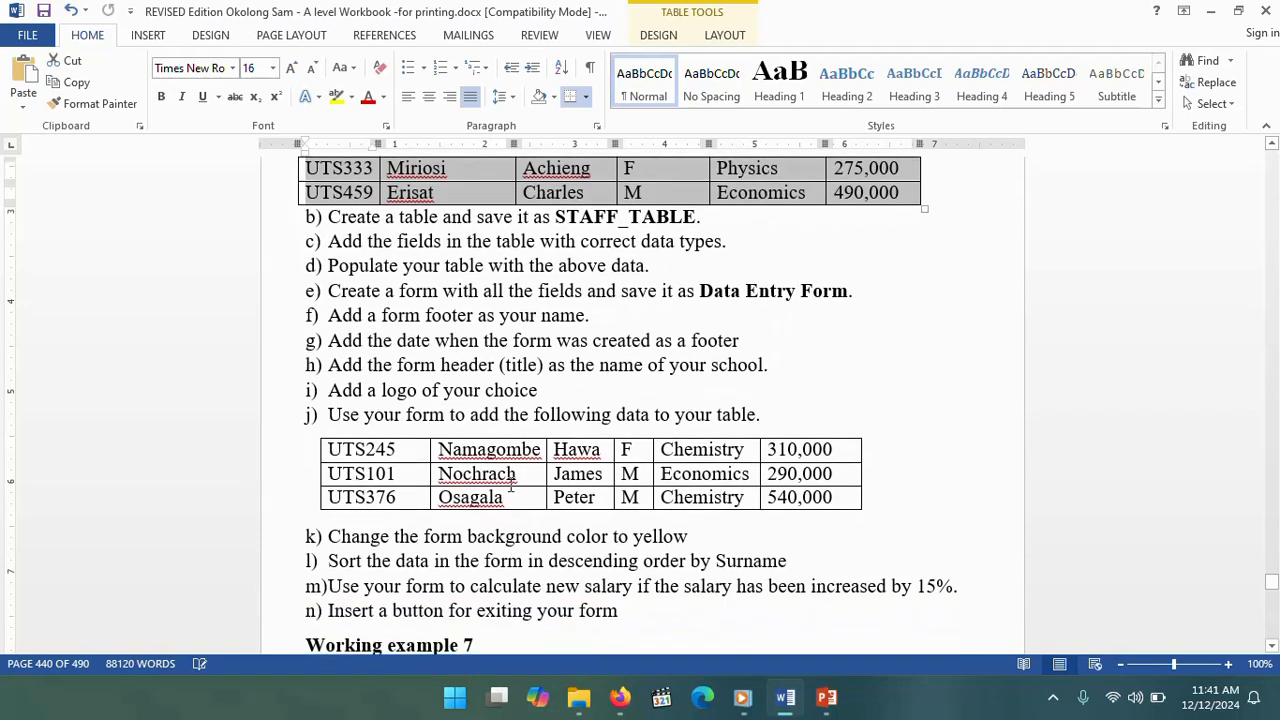
pyautogui.scroll(3, 510, 485)
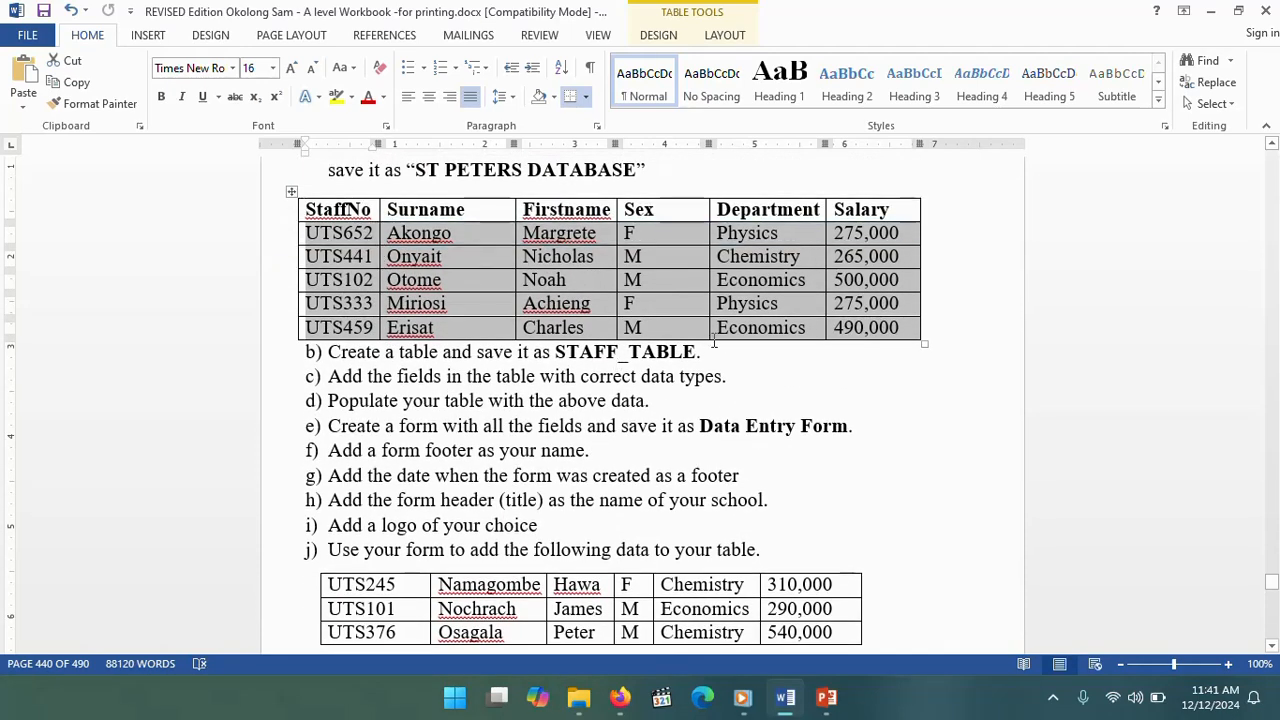
pyautogui.scroll(-4, 714, 343)
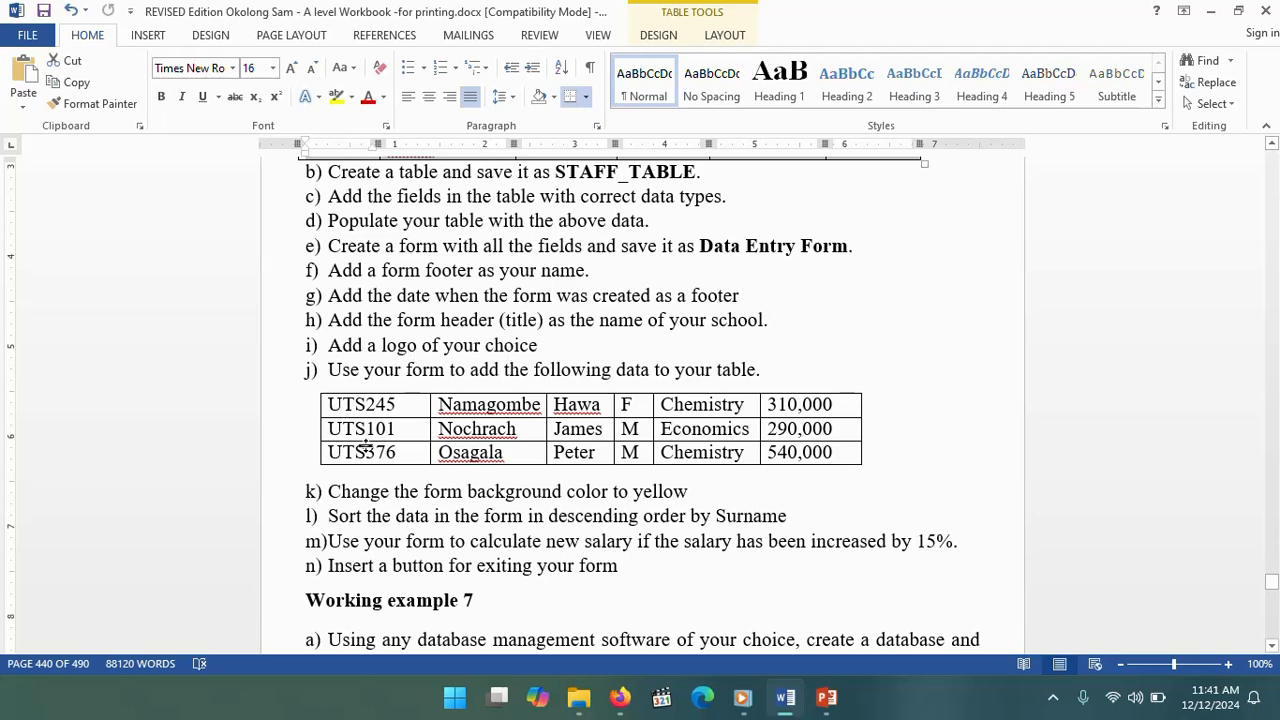
pyautogui.scroll(-1, 520, 456)
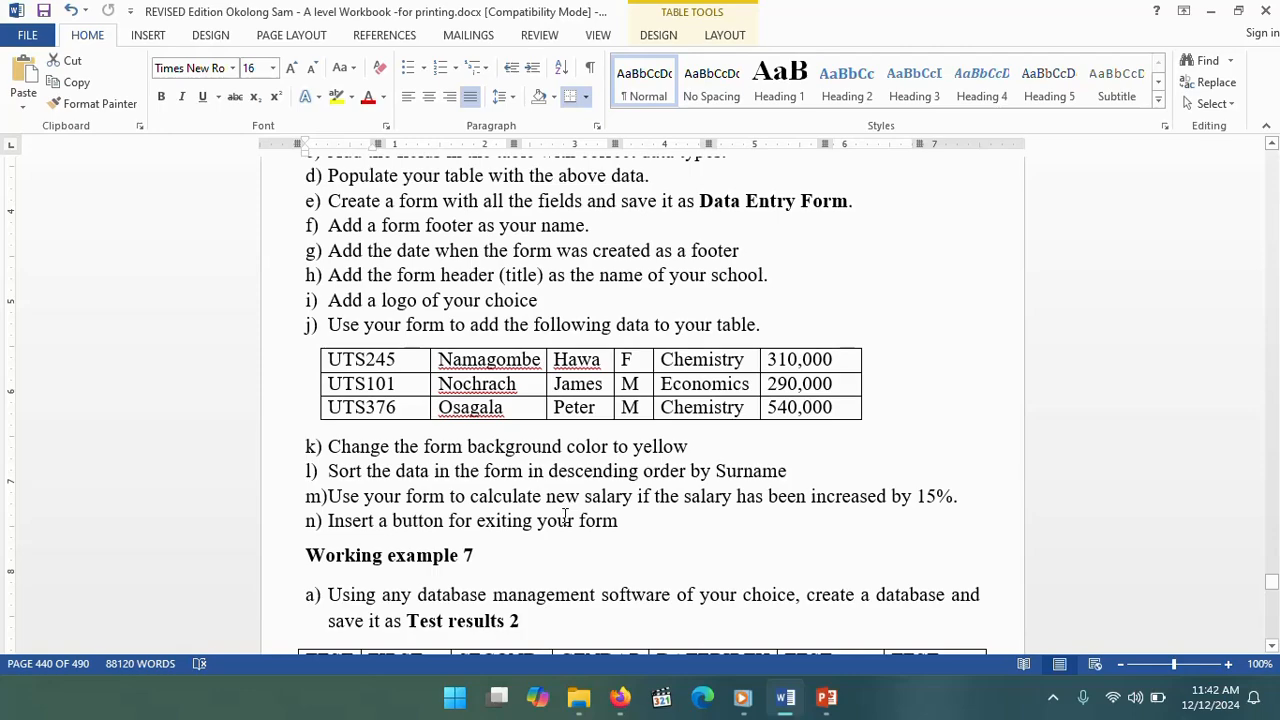
# Step: Close the DATABASE.pptx presentation and minimize the workbook document to reach the desktop
pyautogui.moveTo(828, 706)
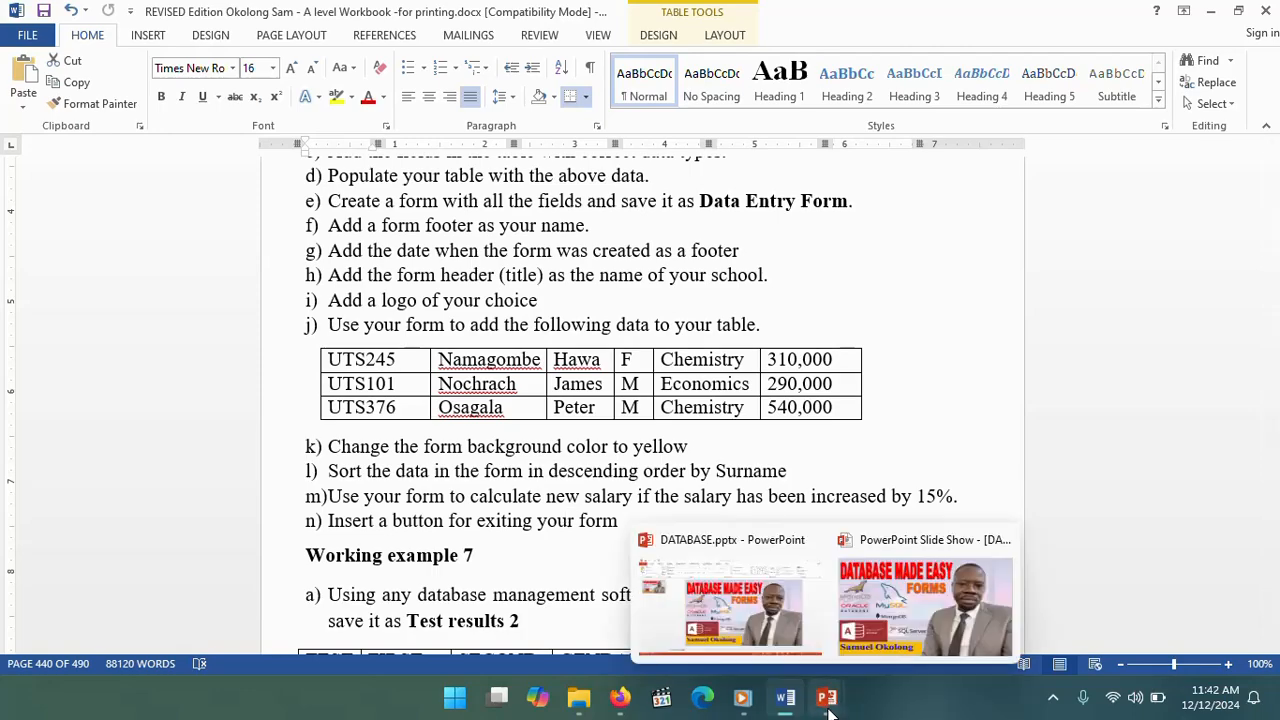
pyautogui.click(816, 560)
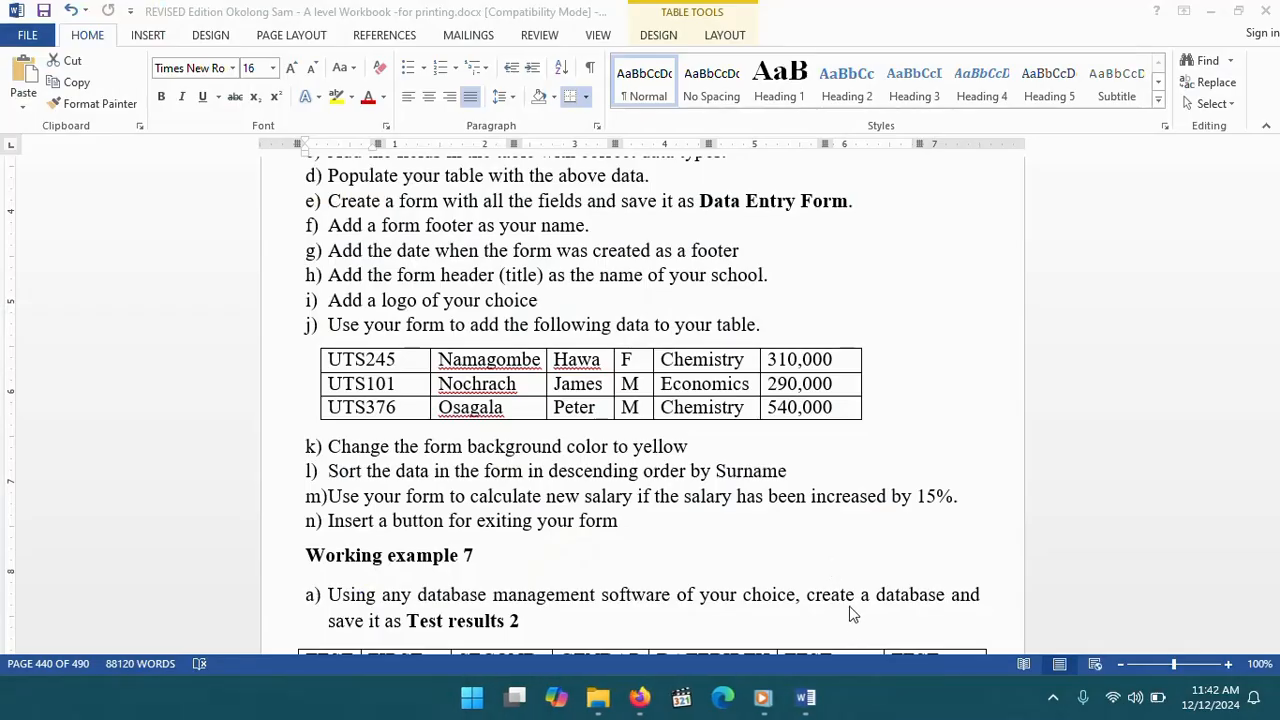
pyautogui.click(1207, 12)
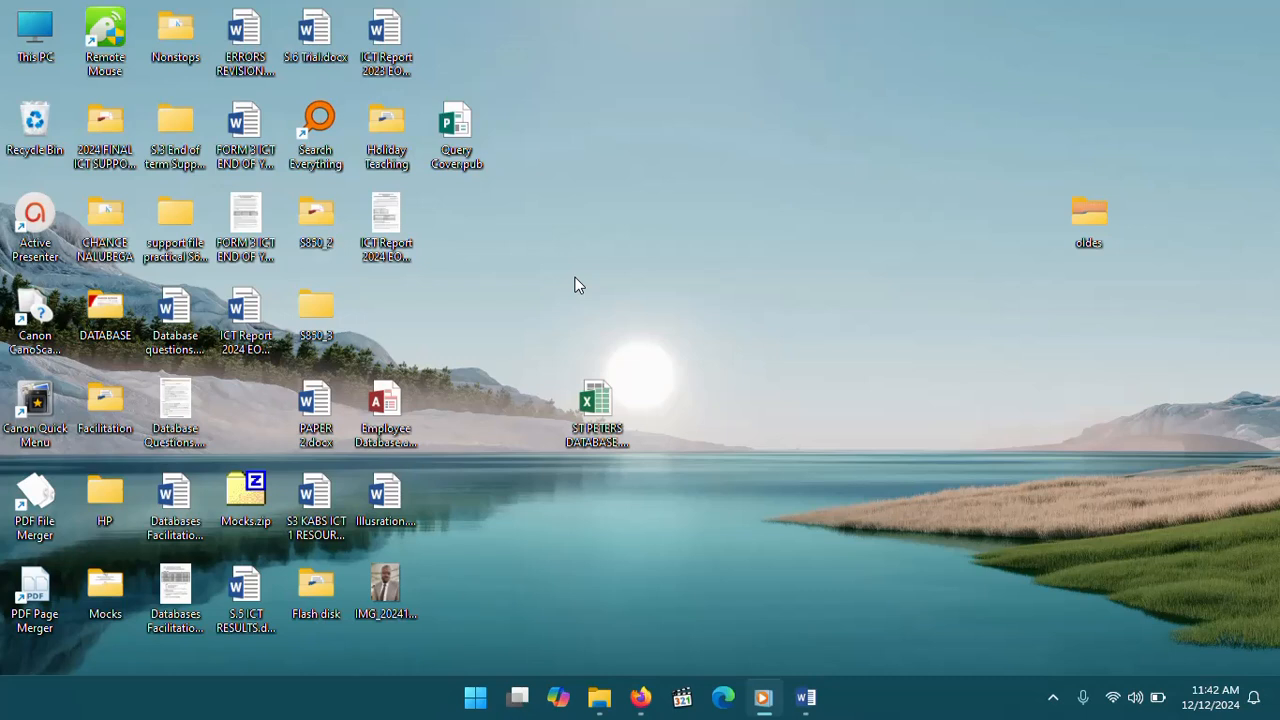
# Step: Create a Microsoft Access database on the desktop named ST PETERS DATABASE and open it
pyautogui.rightClick(588, 127)
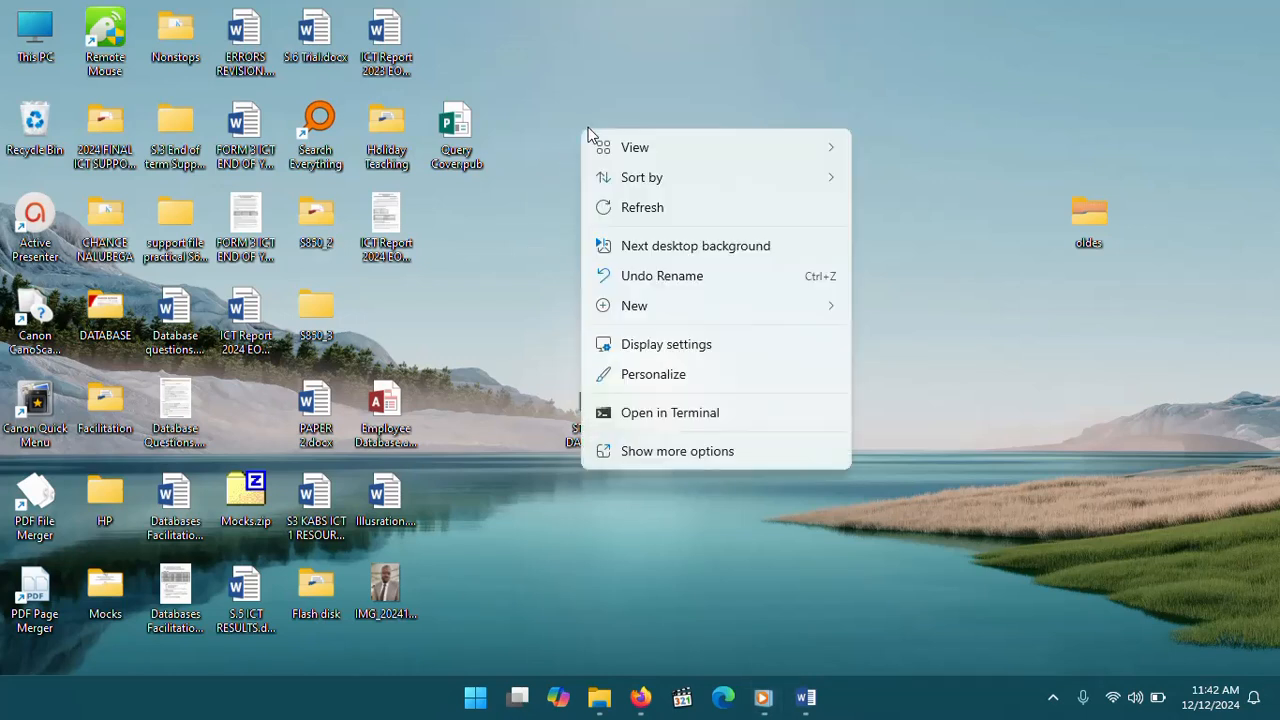
pyautogui.moveTo(651, 306)
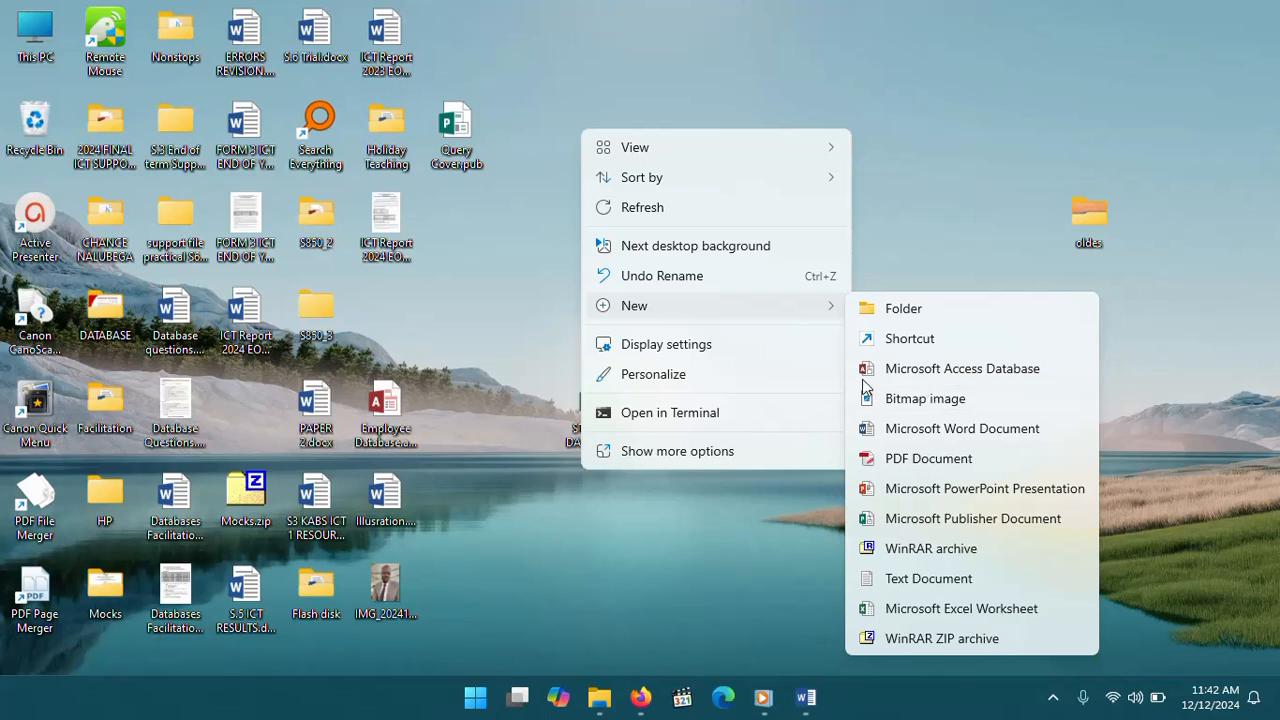
pyautogui.click(985, 370)
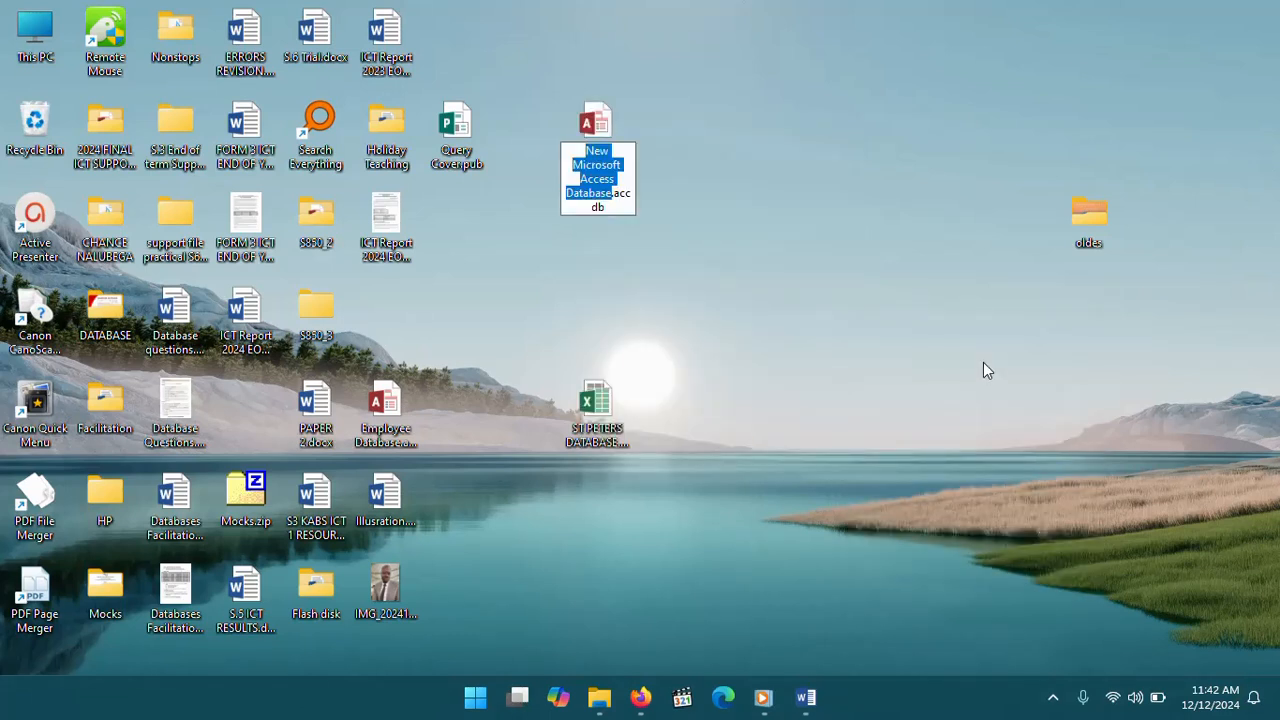
pyautogui.write('ST PE')
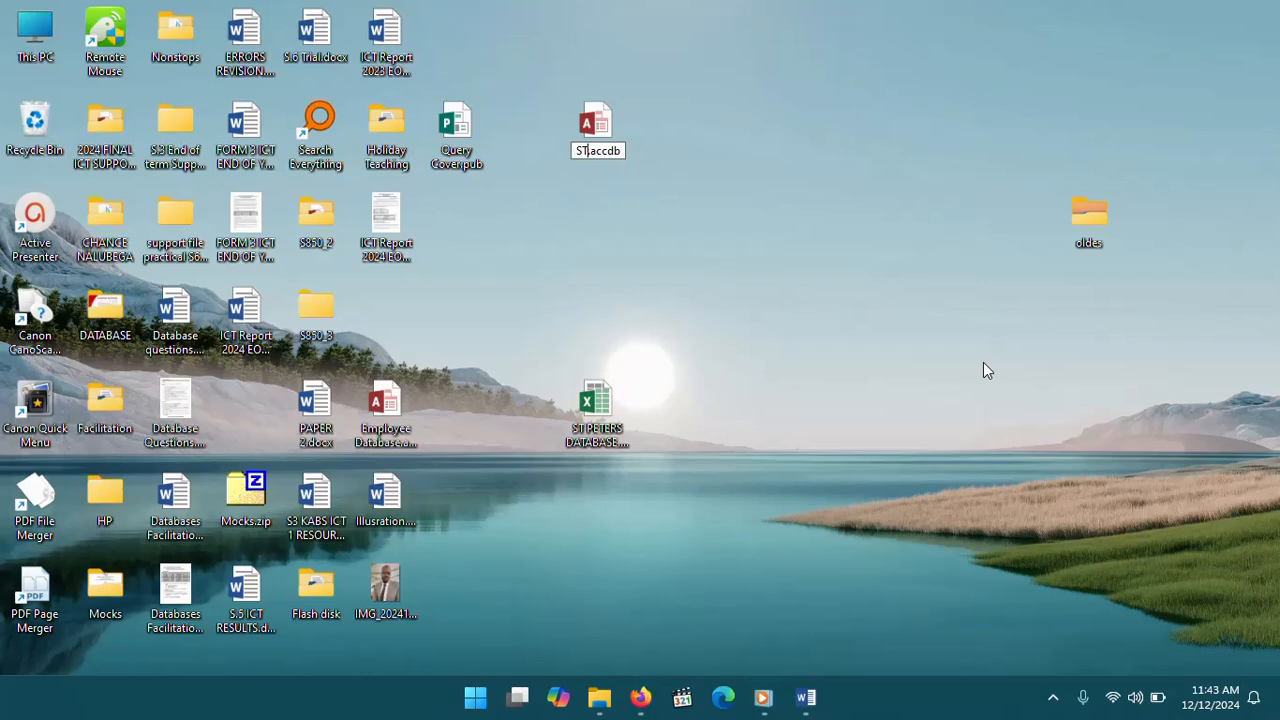
pyautogui.write('TERS')
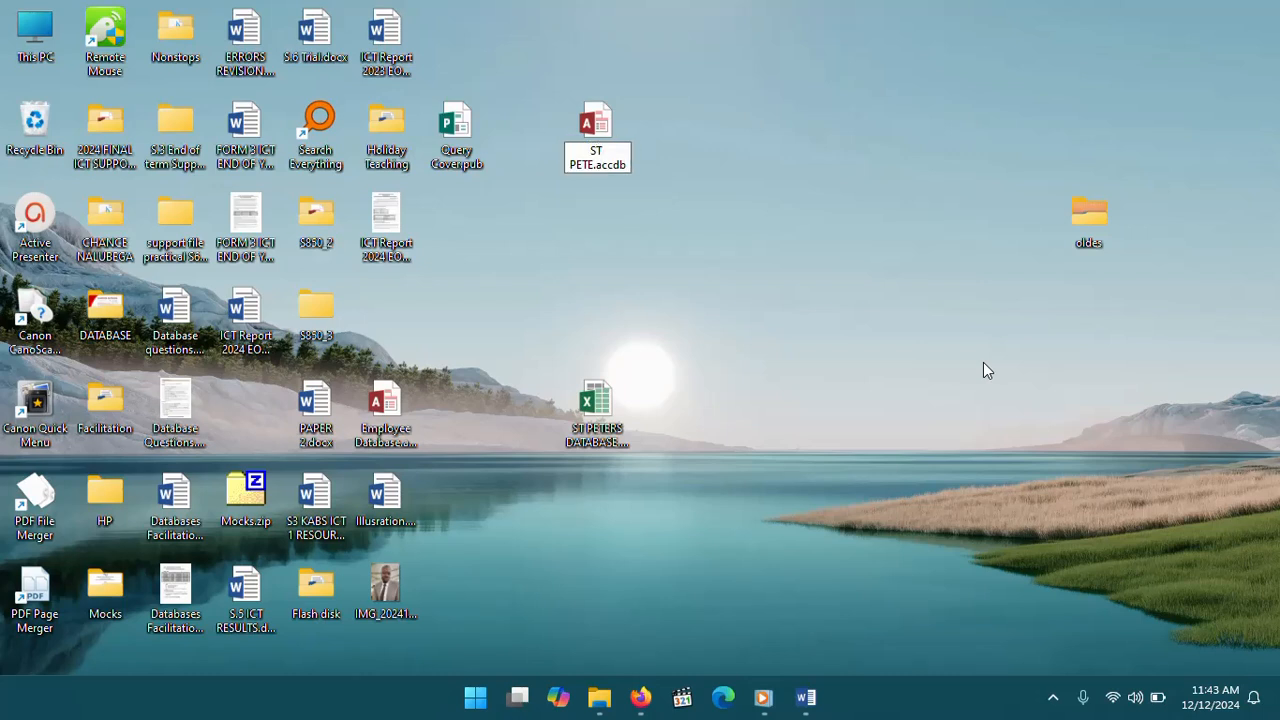
pyautogui.write(' DATA')
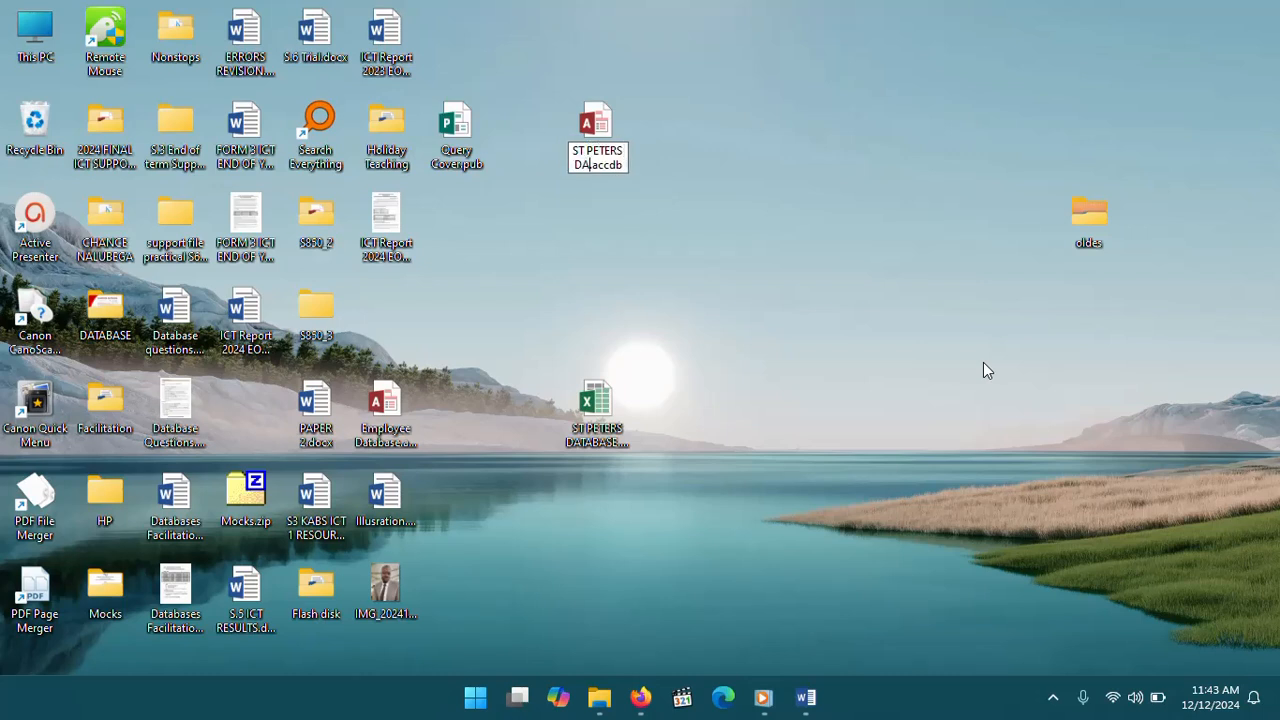
pyautogui.write('BASE')
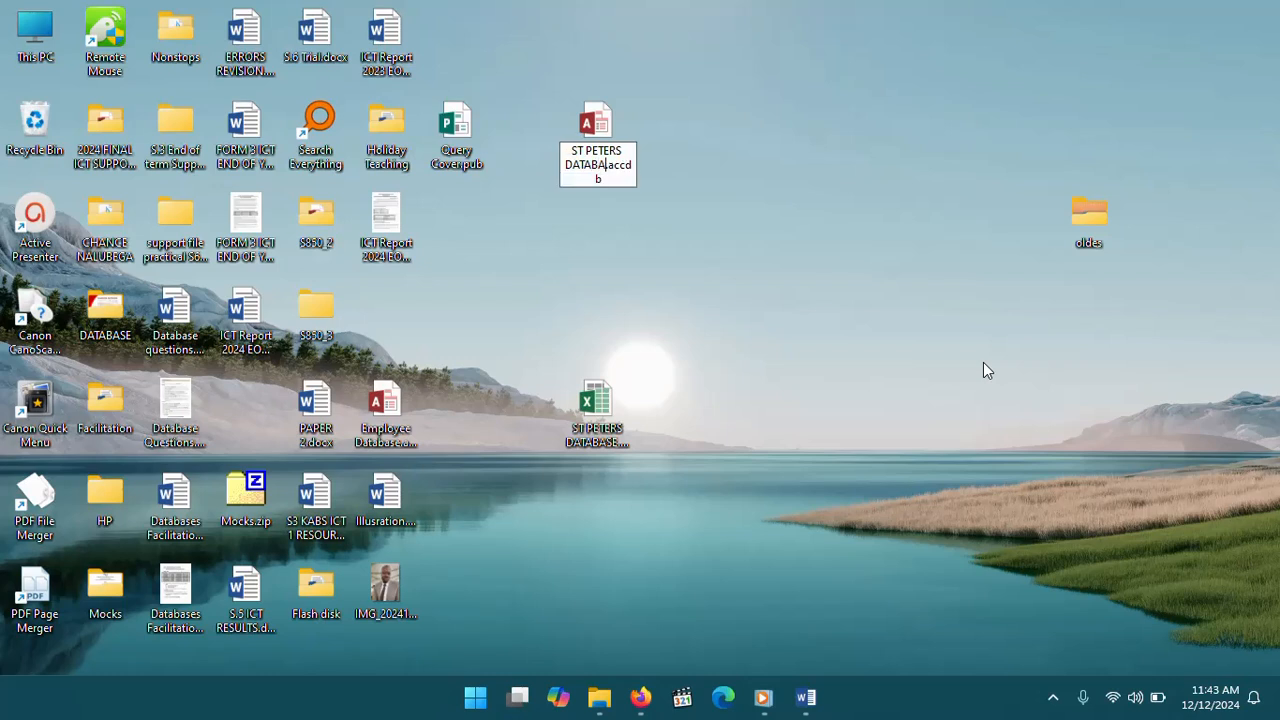
pyautogui.press('Return')
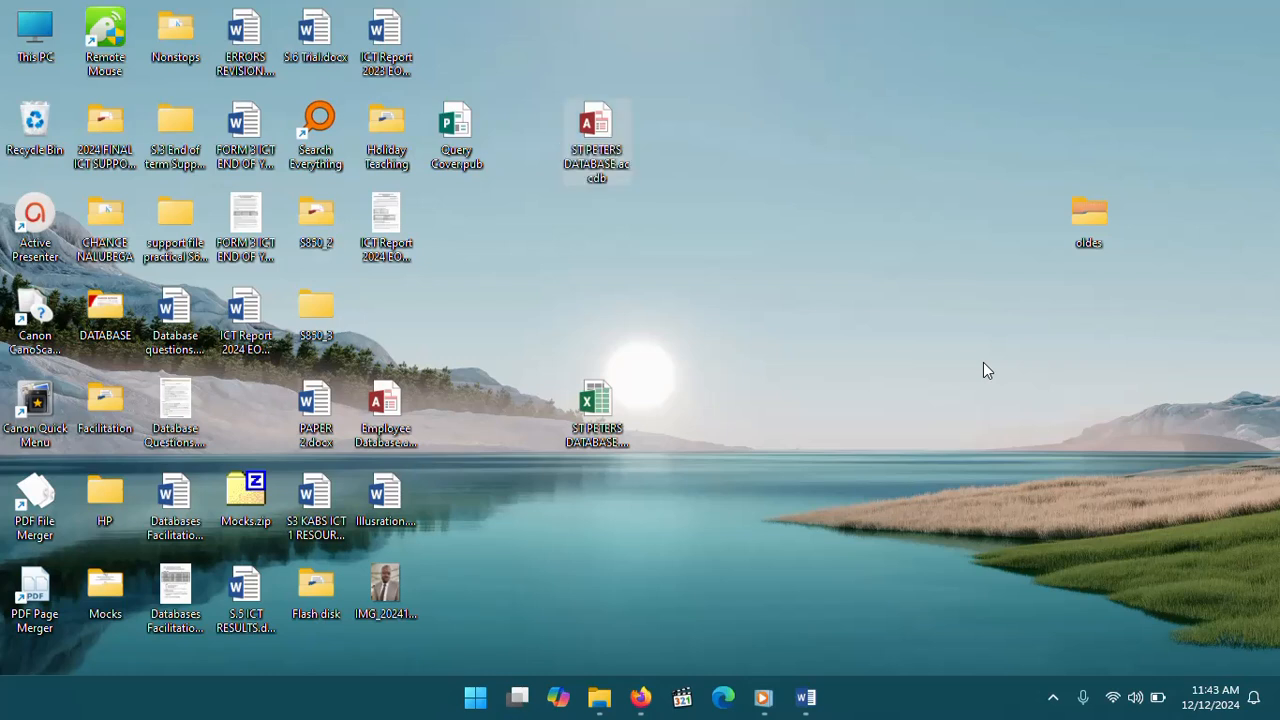
pyautogui.doubleClick(596, 124)
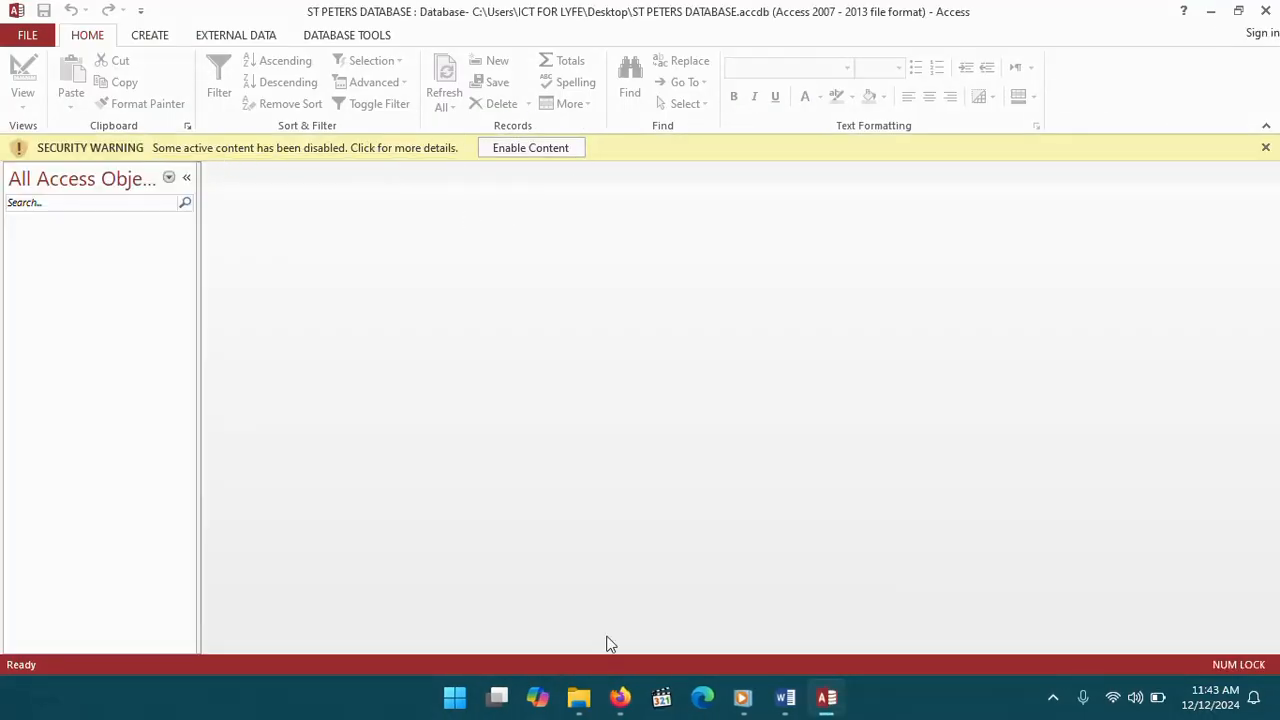
# Step: Switch back to the Word workbook and review the staff table's fields and the STAFF_TABLE instructions in Working Example 6
pyautogui.click(785, 697)
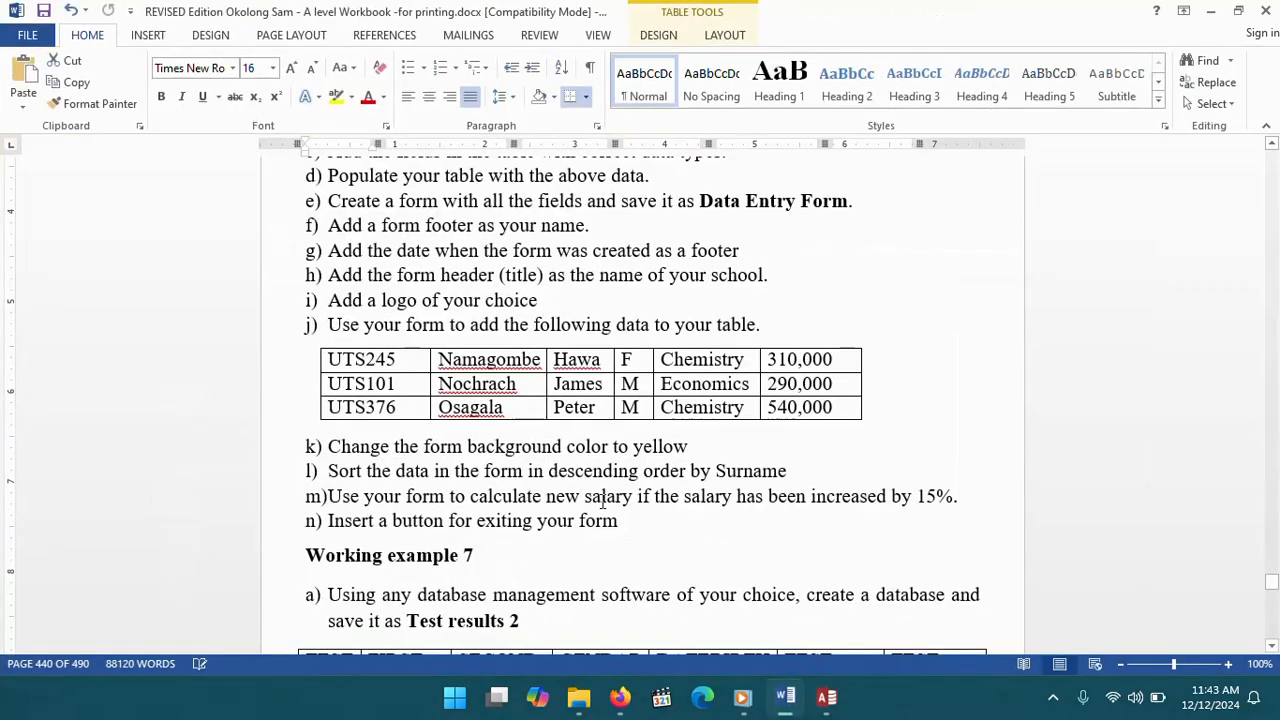
pyautogui.scroll(3, 527, 362)
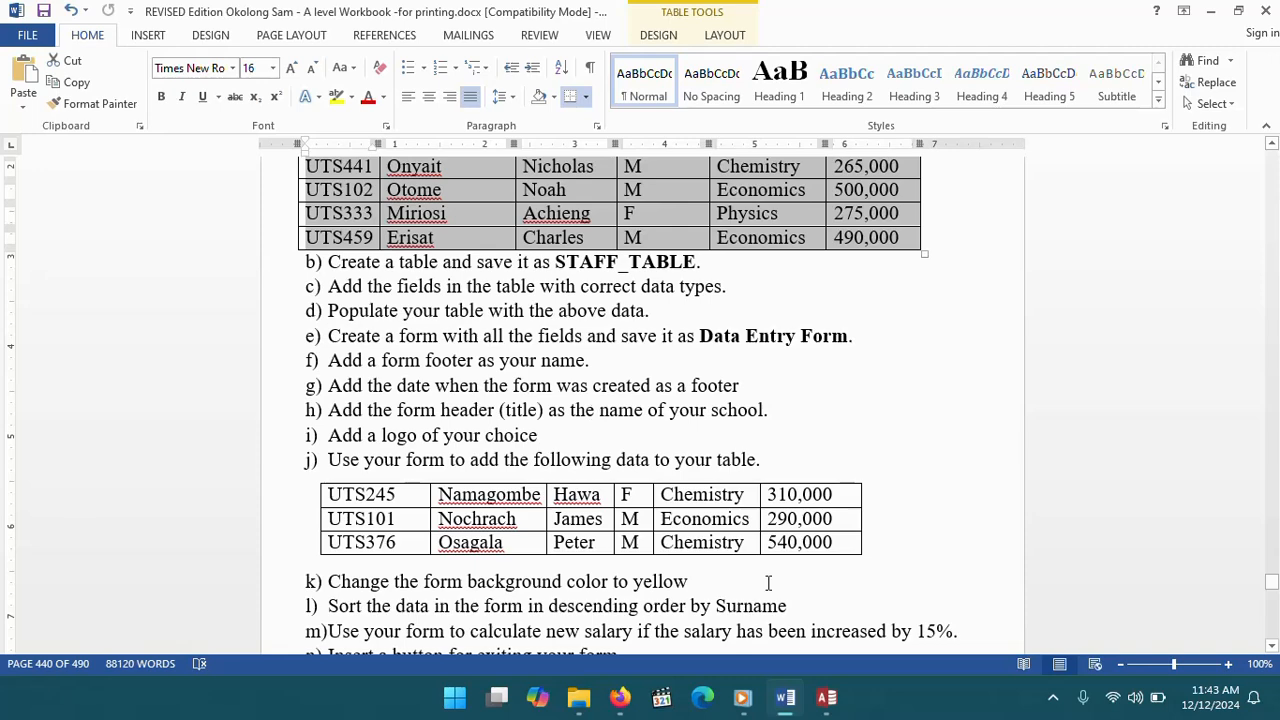
pyautogui.scroll(3, 718, 297)
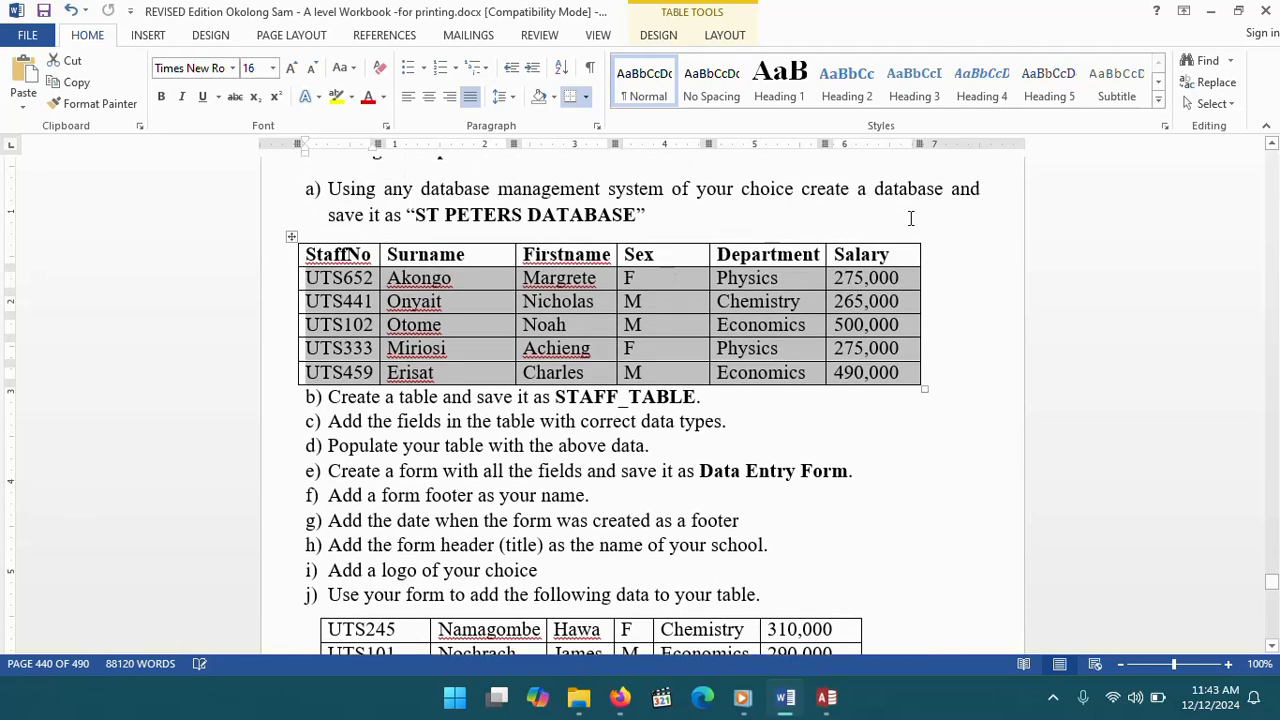
# Step: Open the ST PETERS DATABASE.xlsx workbook from the desktop, review its staff fields and records, and close it
pyautogui.click(1211, 10)
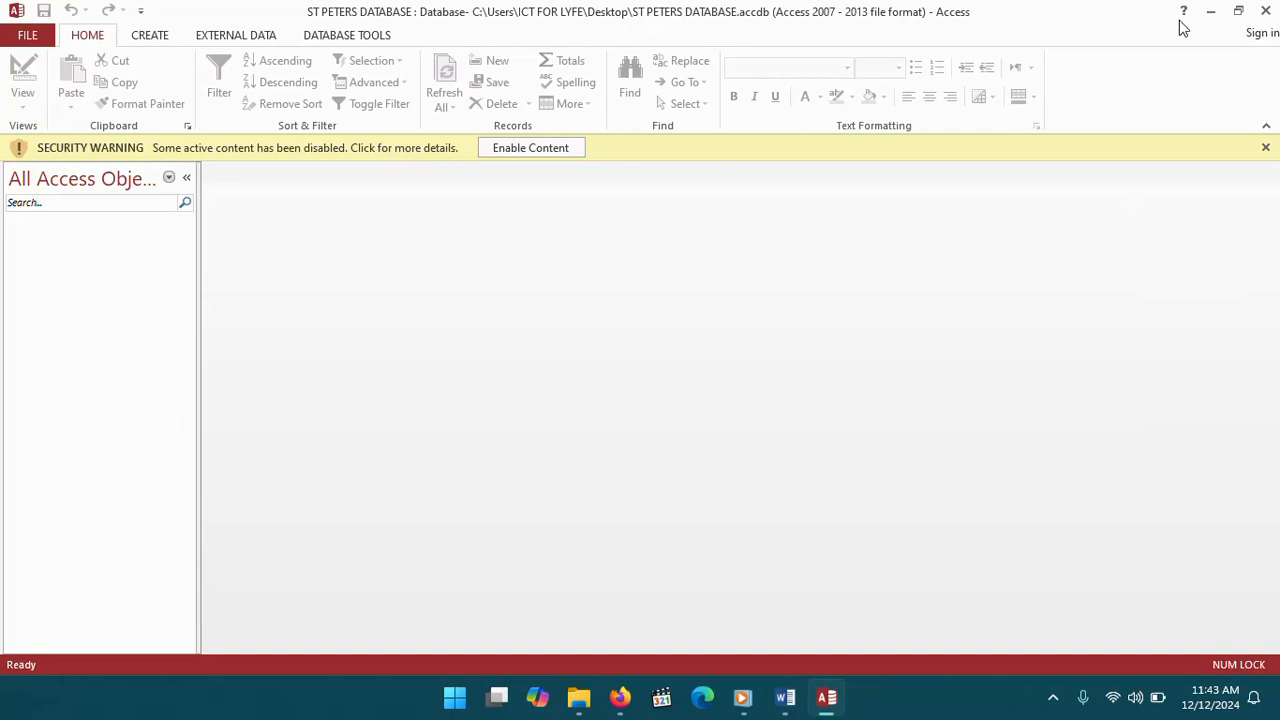
pyautogui.click(1211, 10)
pyautogui.doubleClick(598, 406)
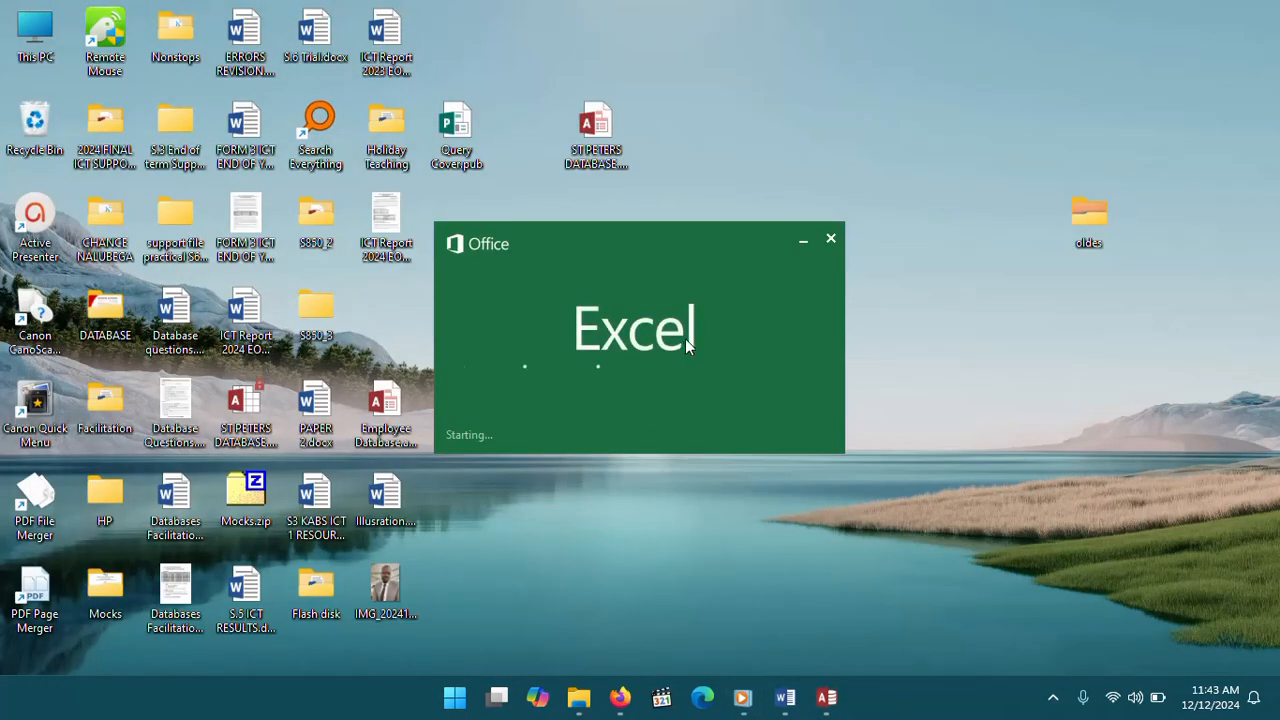
pyautogui.scroll(-1, 300, 287)
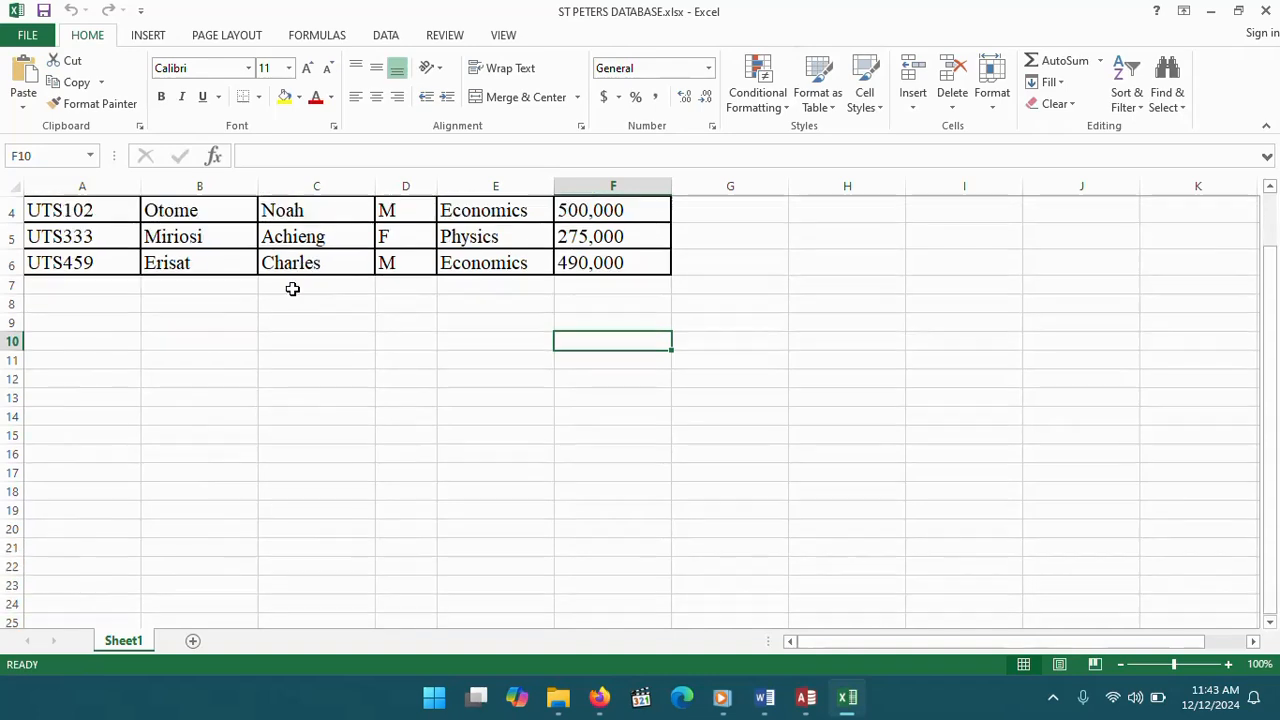
pyautogui.scroll(1, 291, 288)
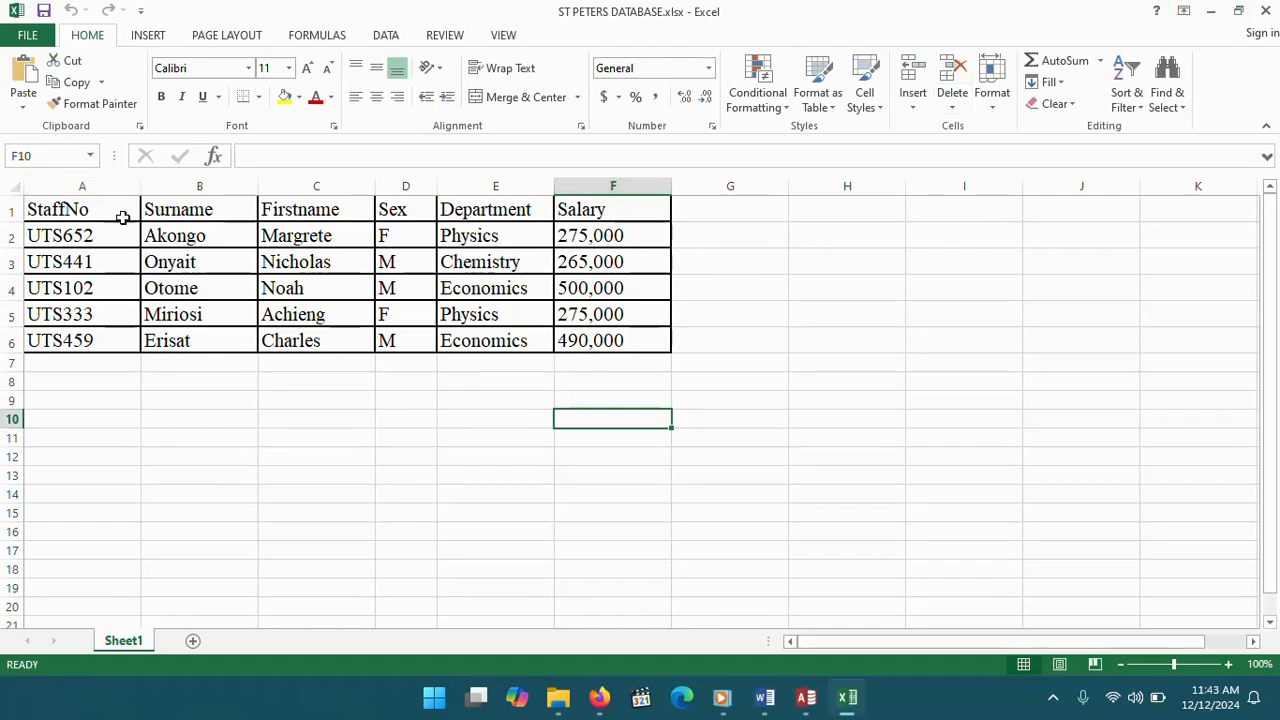
pyautogui.click(1265, 10)
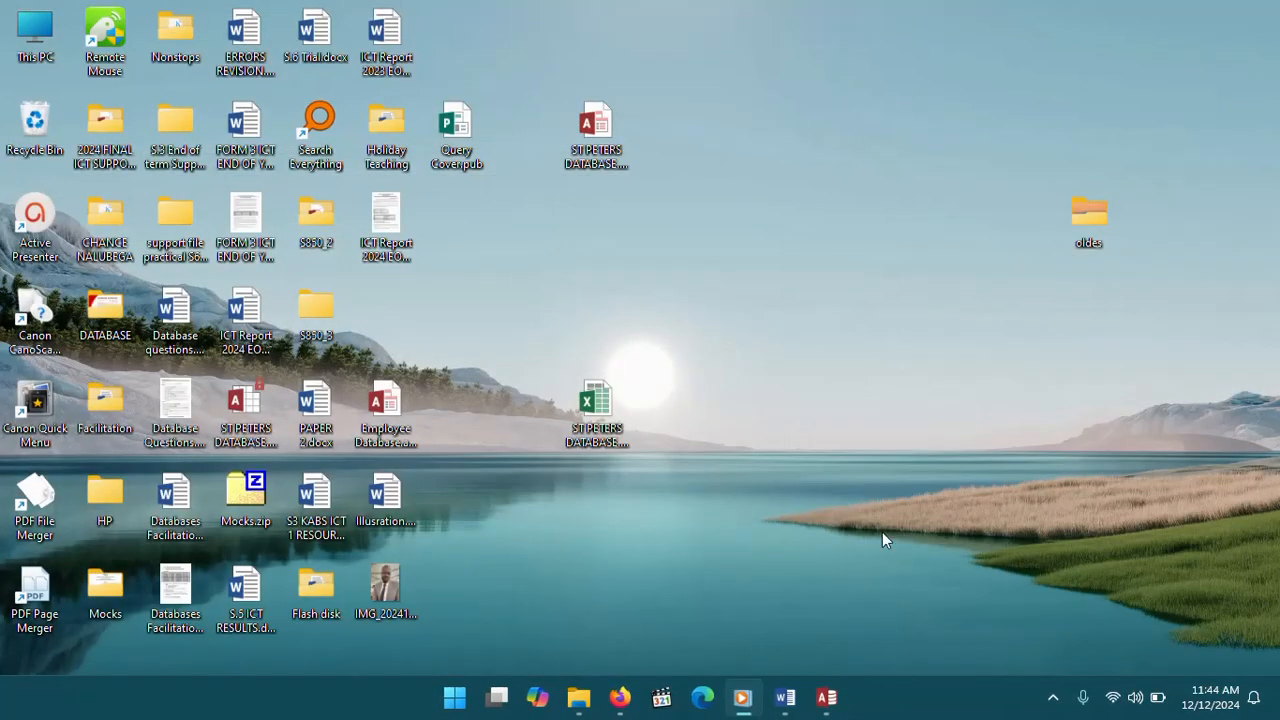
# Step: Switch to Access and start importing ST PETERS DATABASE.xlsx from the Desktop into a new table of the current database
pyautogui.click(826, 697)
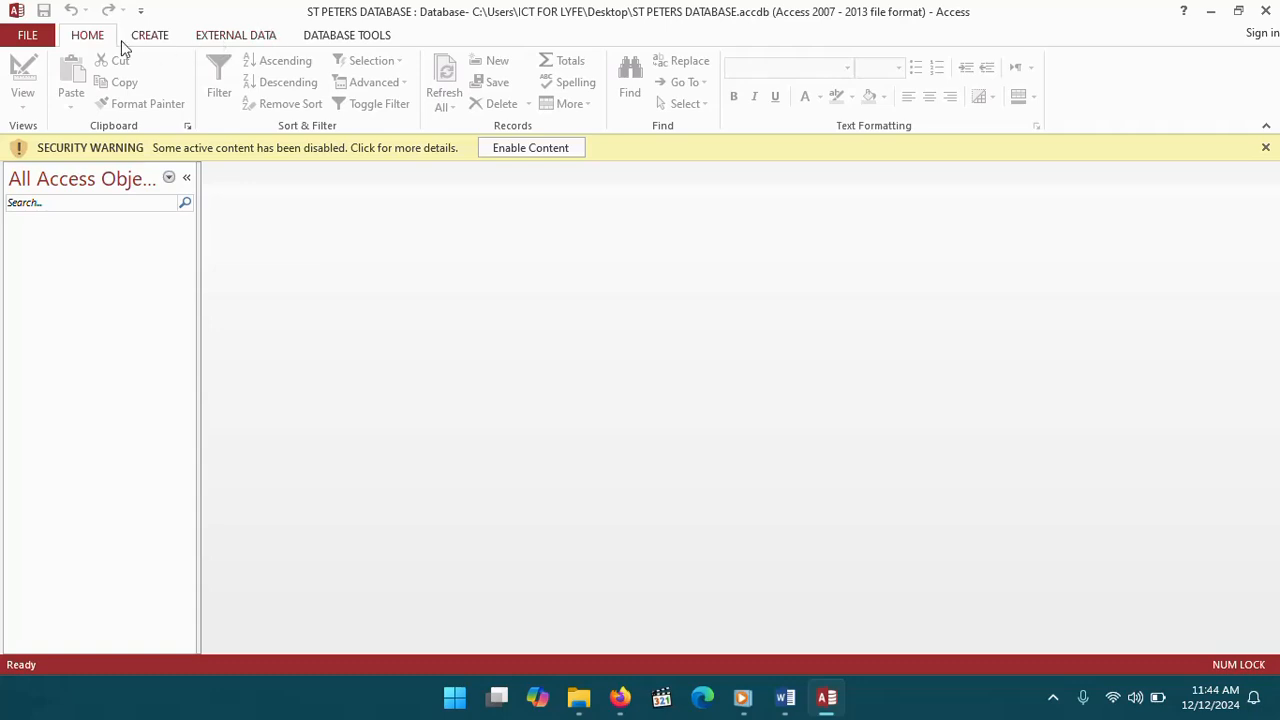
pyautogui.click(152, 40)
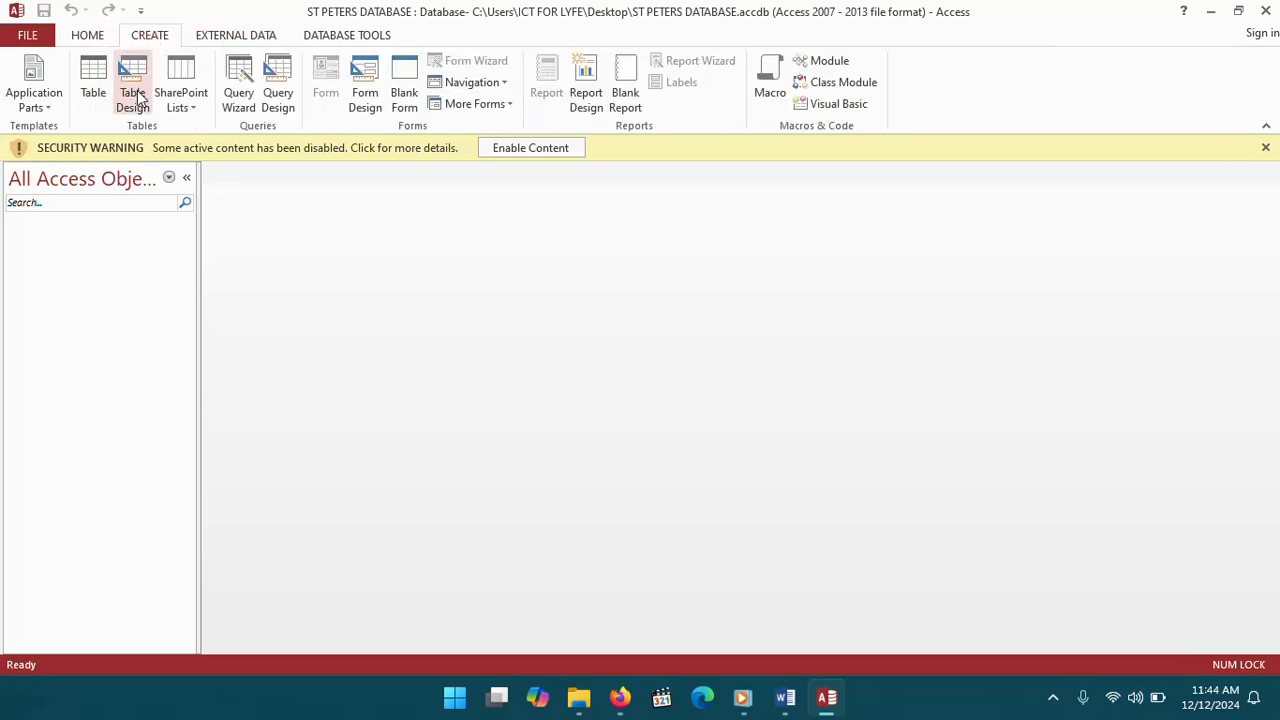
pyautogui.click(228, 40)
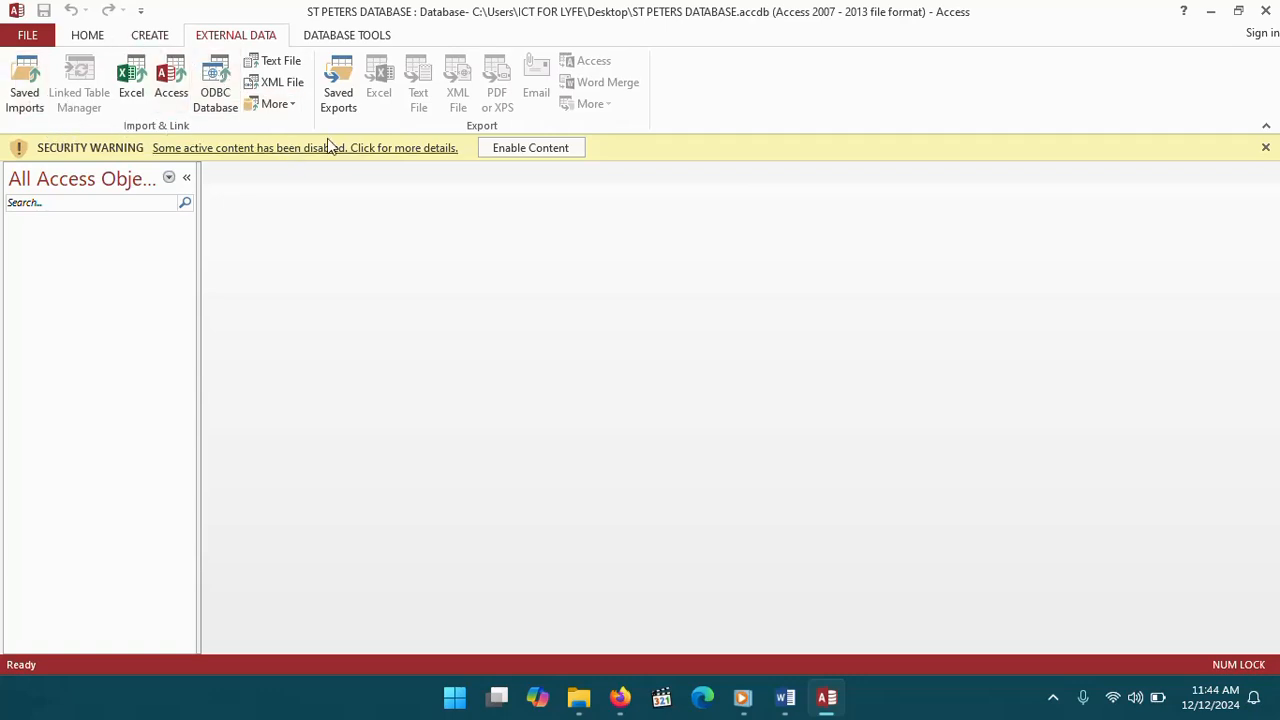
pyautogui.click(134, 80)
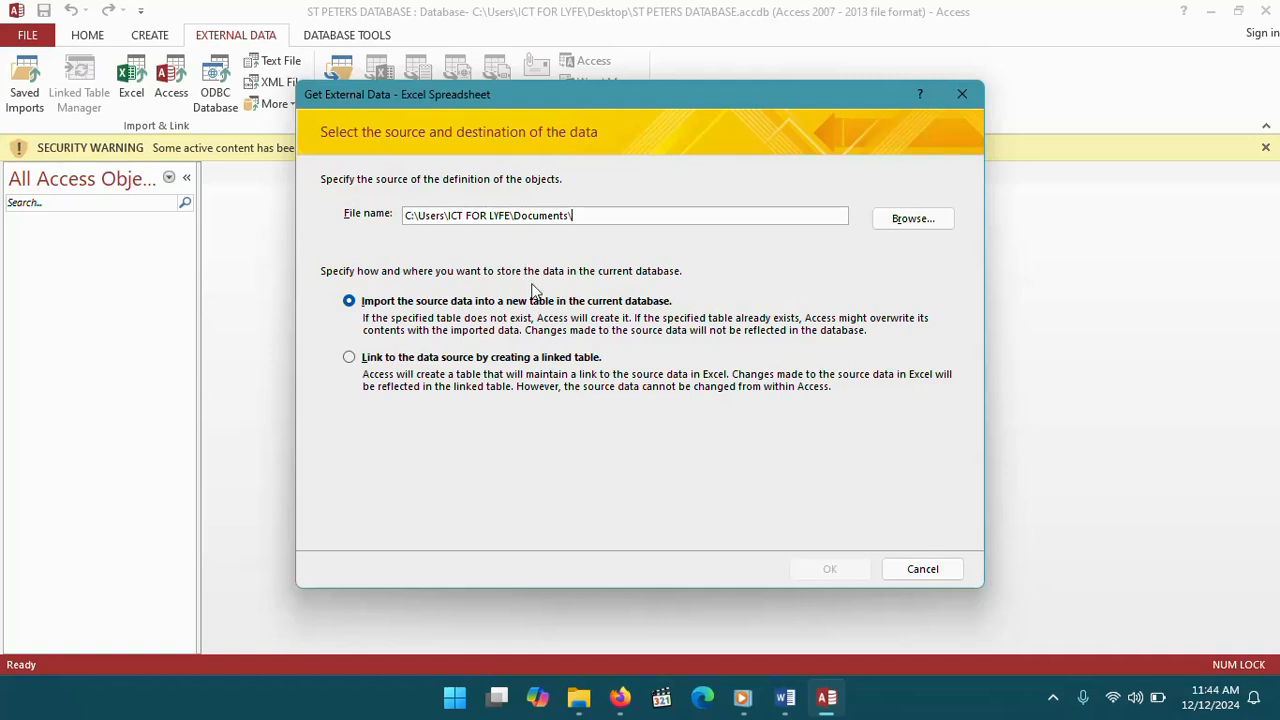
pyautogui.click(912, 220)
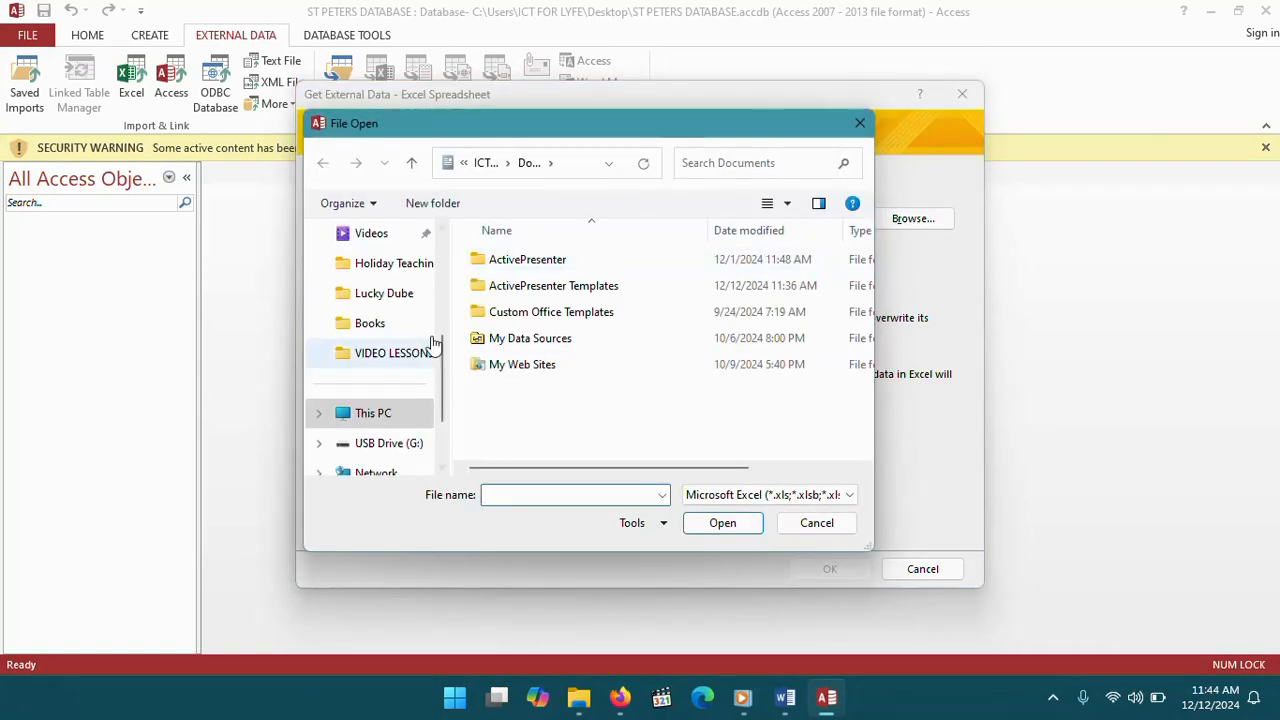
pyautogui.scroll(5, 397, 385)
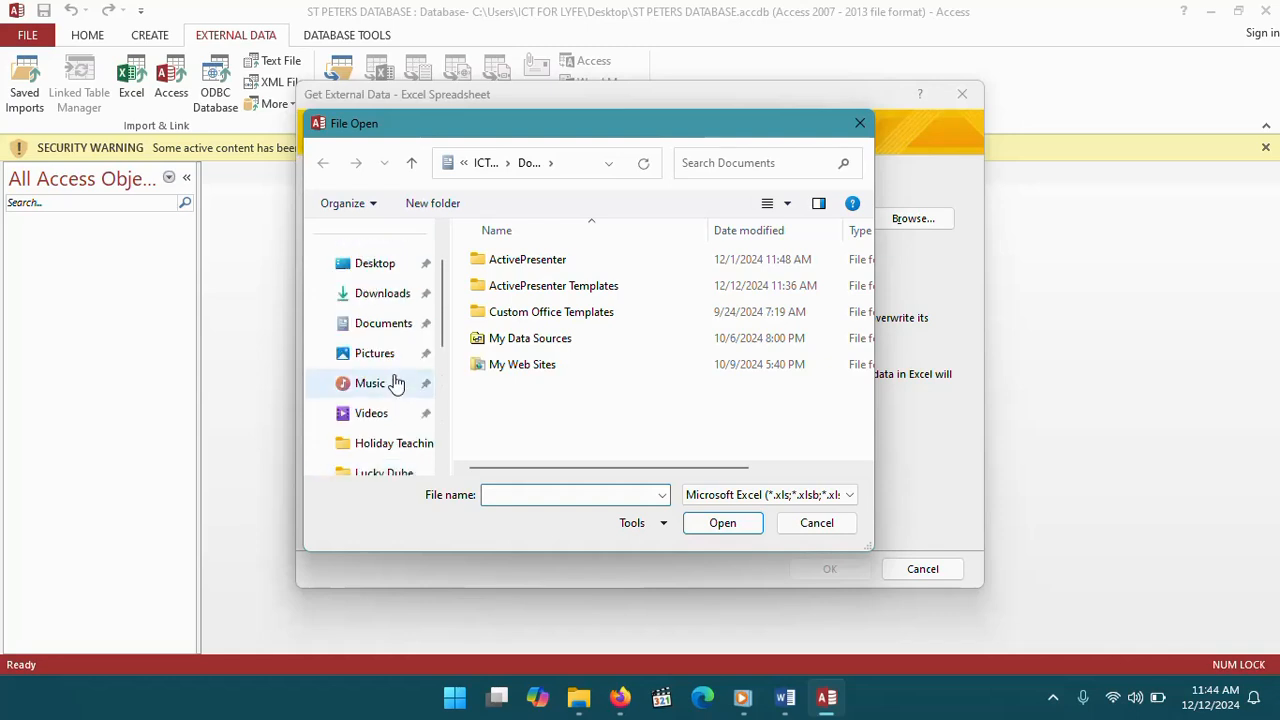
pyautogui.click(378, 337)
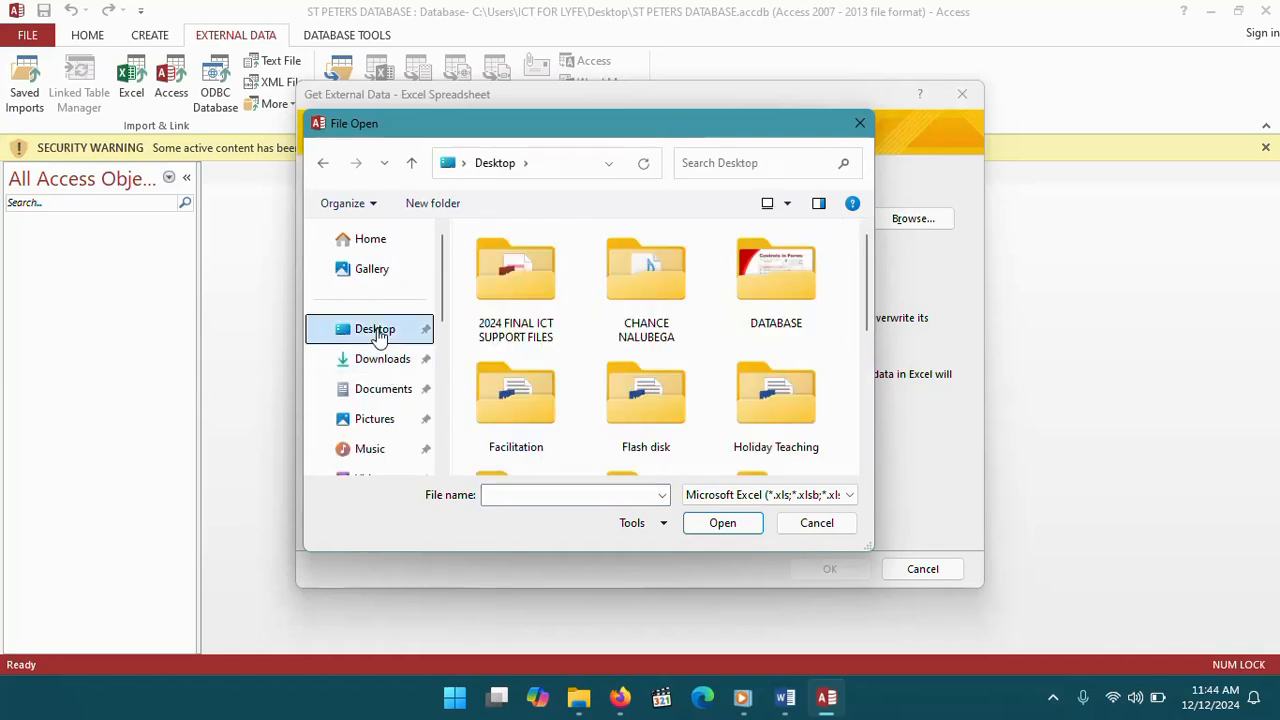
pyautogui.scroll(-5, 646, 270)
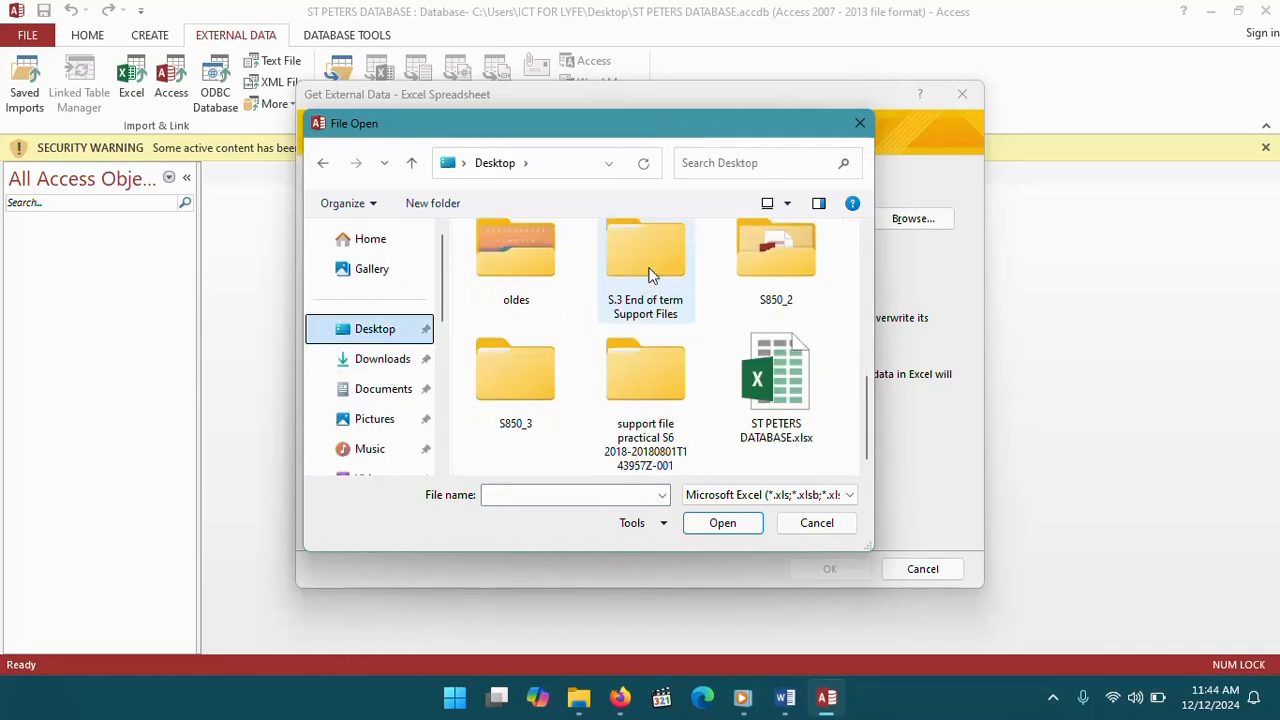
pyautogui.click(792, 388)
pyautogui.click(743, 524)
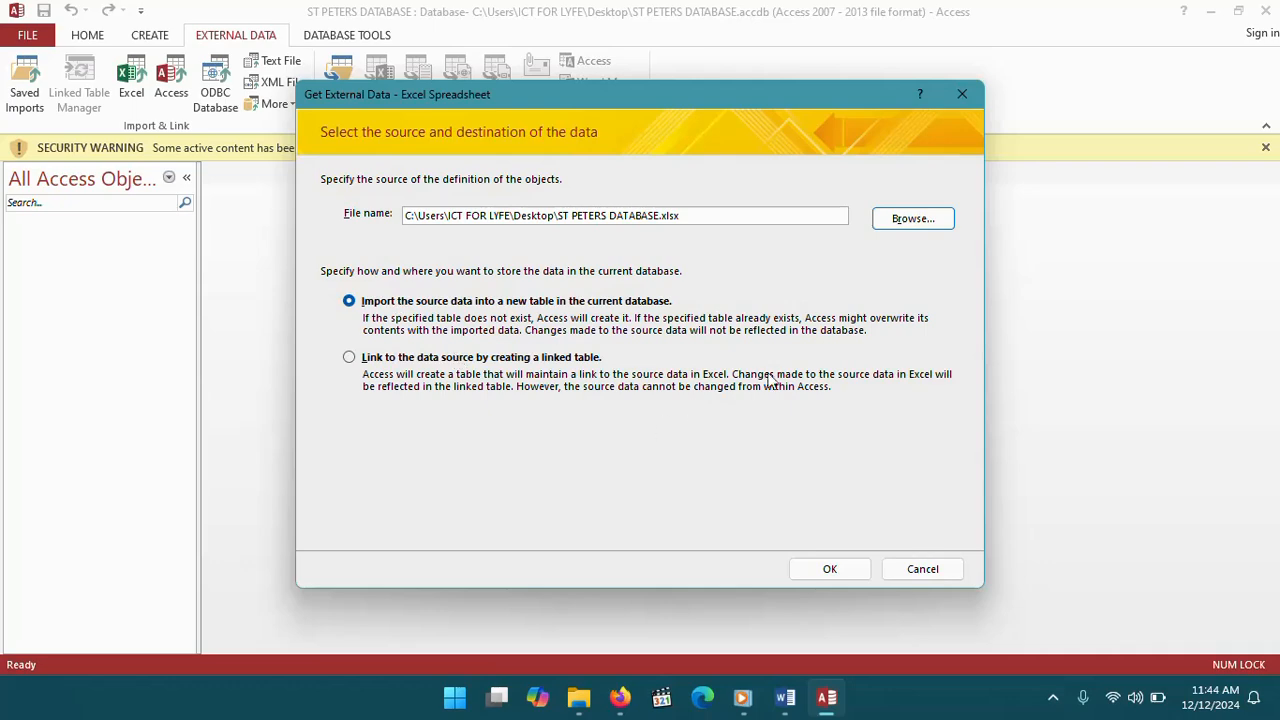
pyautogui.click(830, 570)
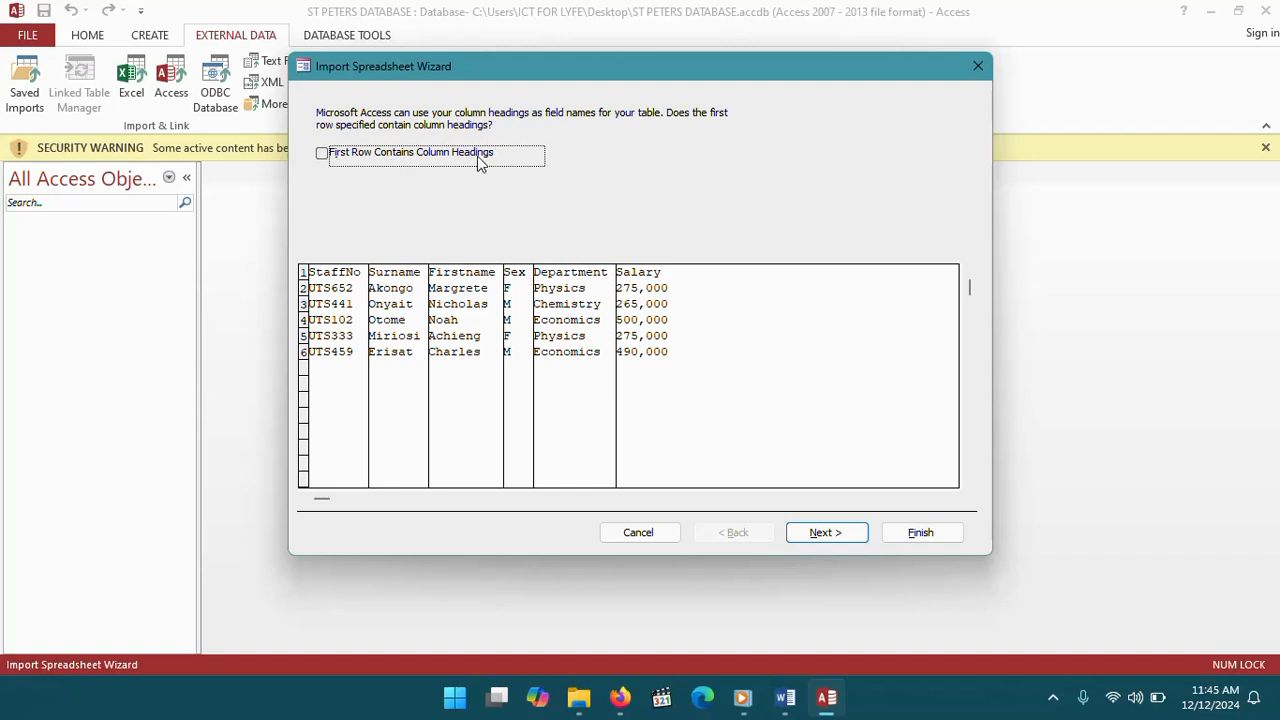
# Step: Treat the first row as column headings, check each field's data type, and set the Salary field to Currency
pyautogui.click(322, 158)
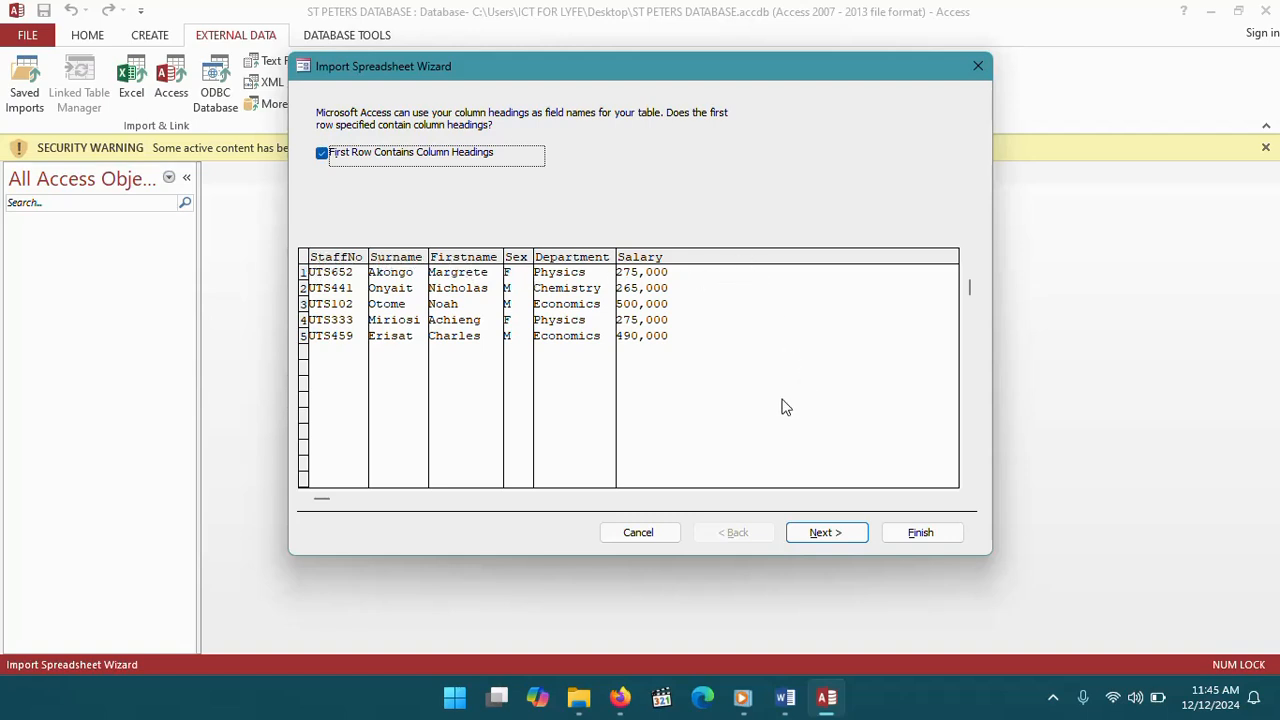
pyautogui.click(819, 534)
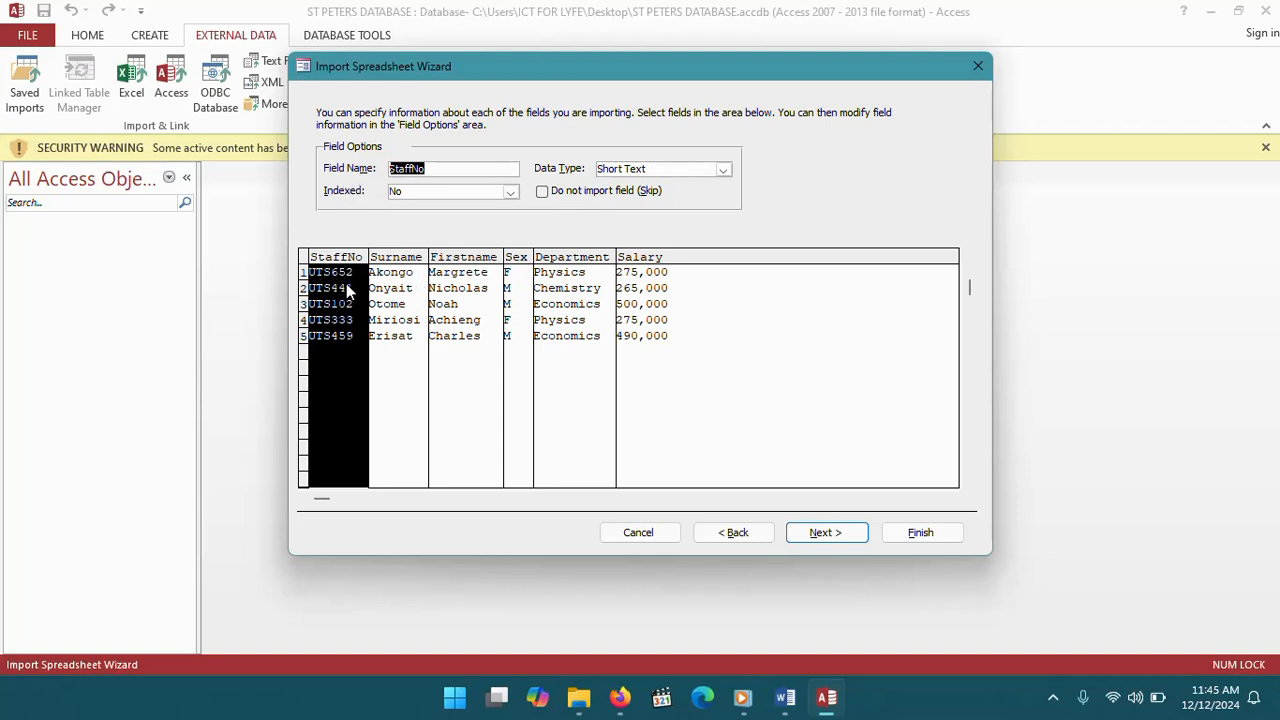
pyautogui.click(401, 256)
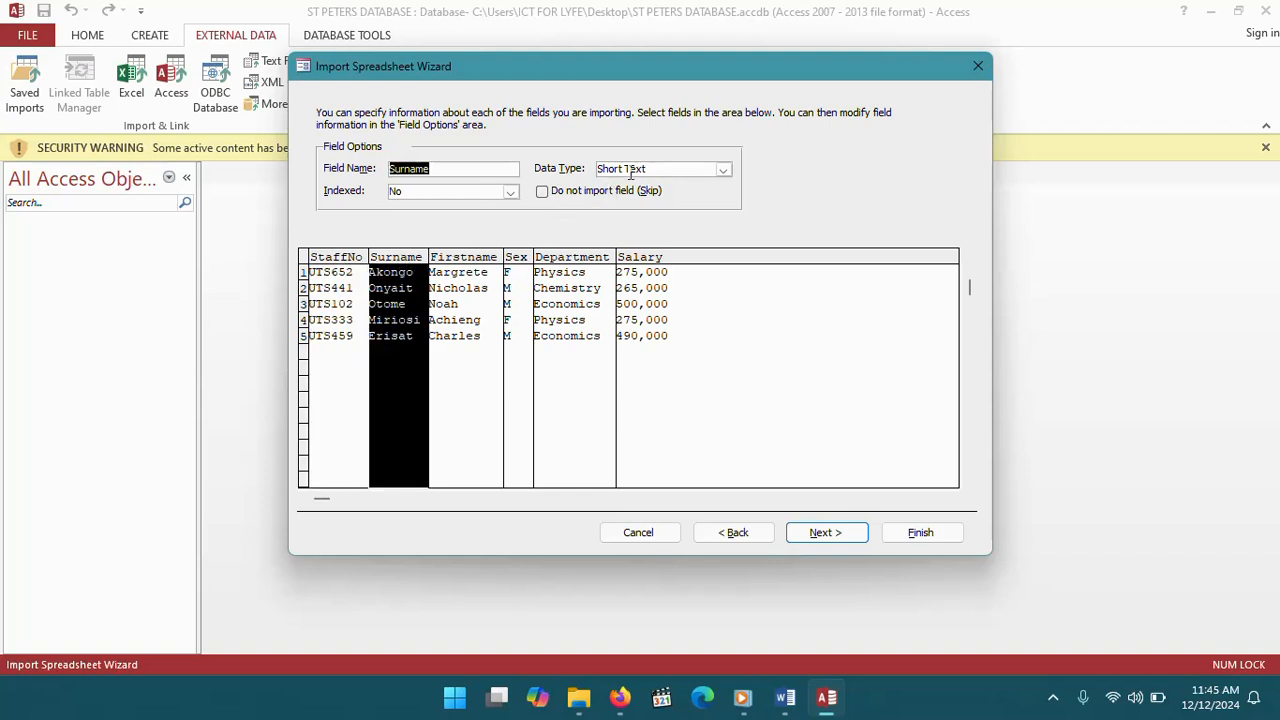
pyautogui.click(468, 258)
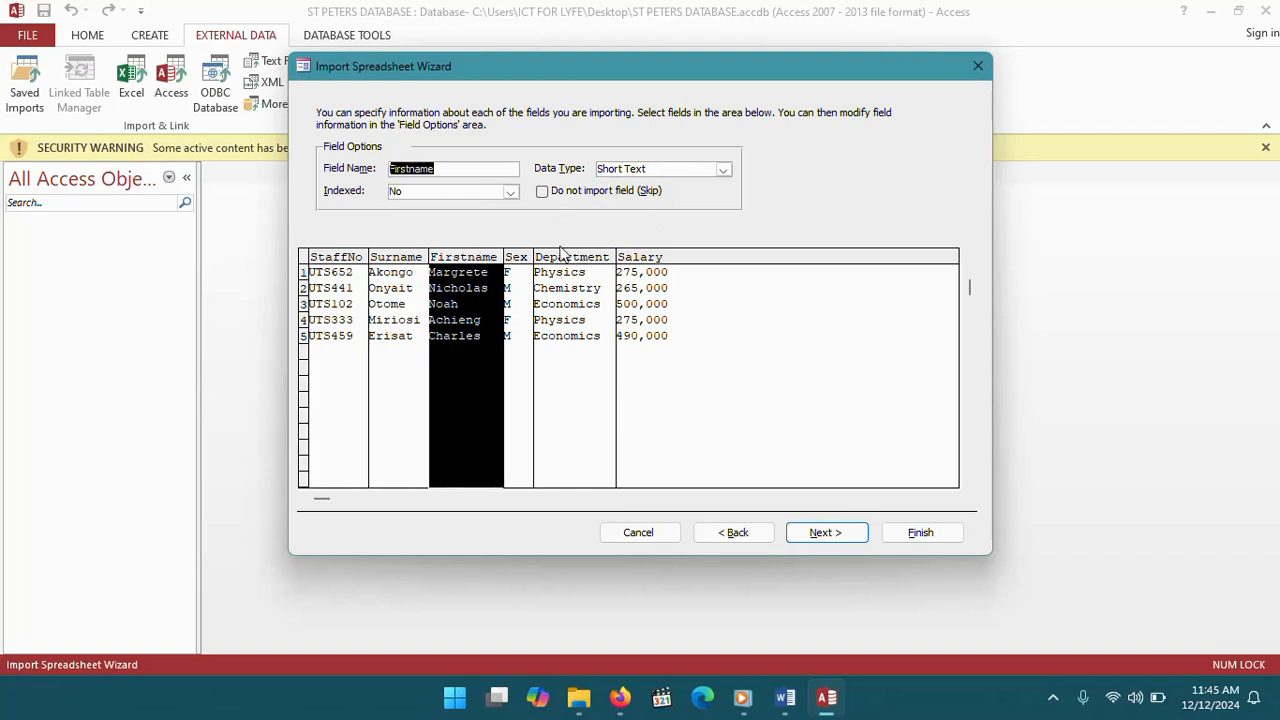
pyautogui.click(513, 260)
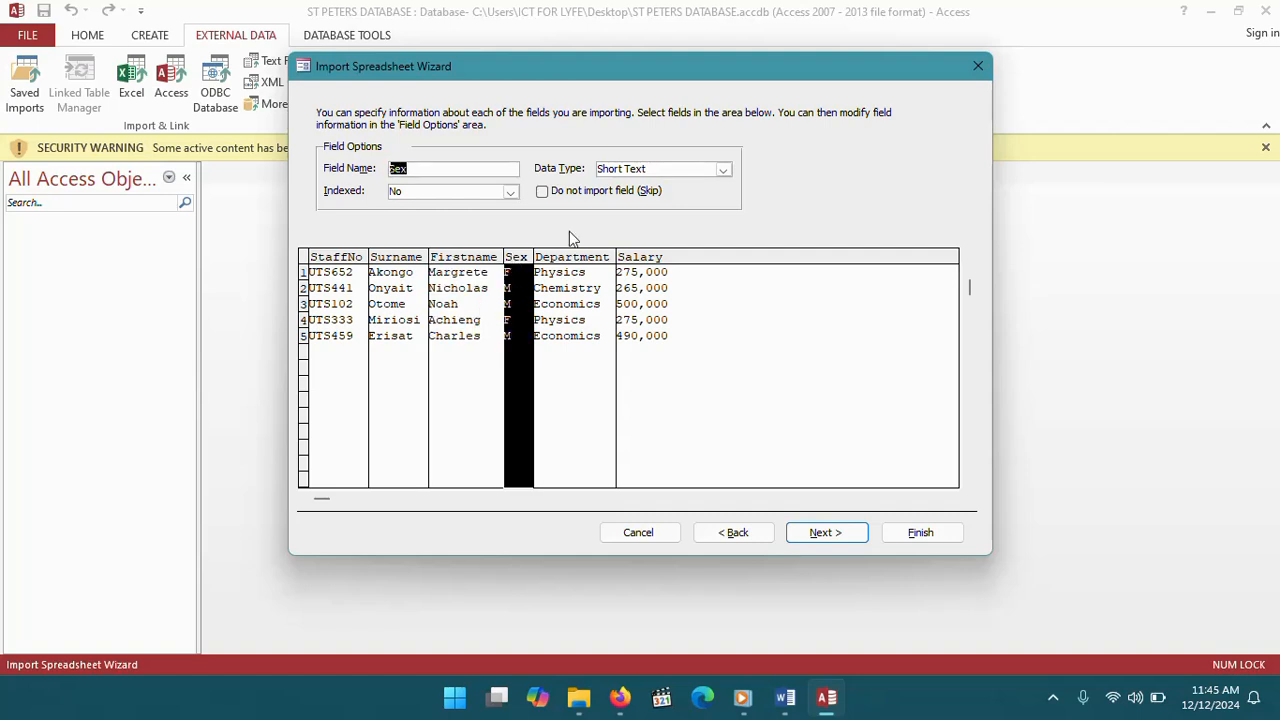
pyautogui.click(580, 262)
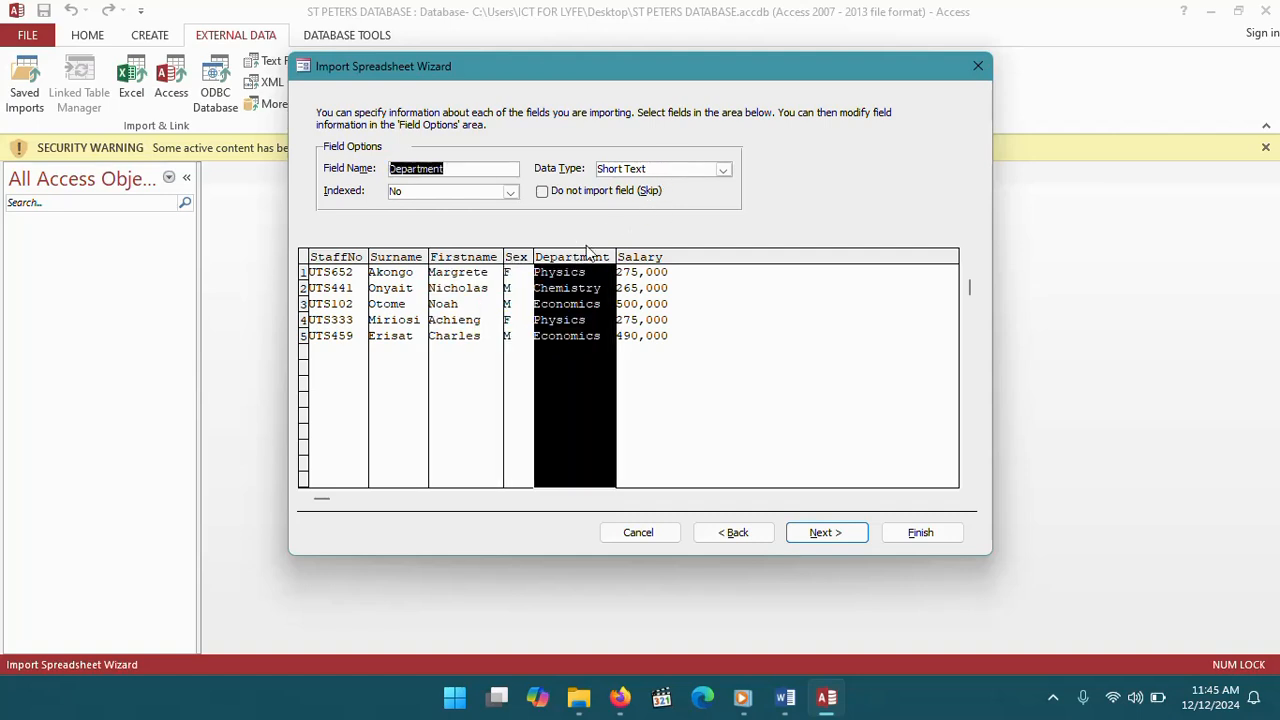
pyautogui.click(655, 258)
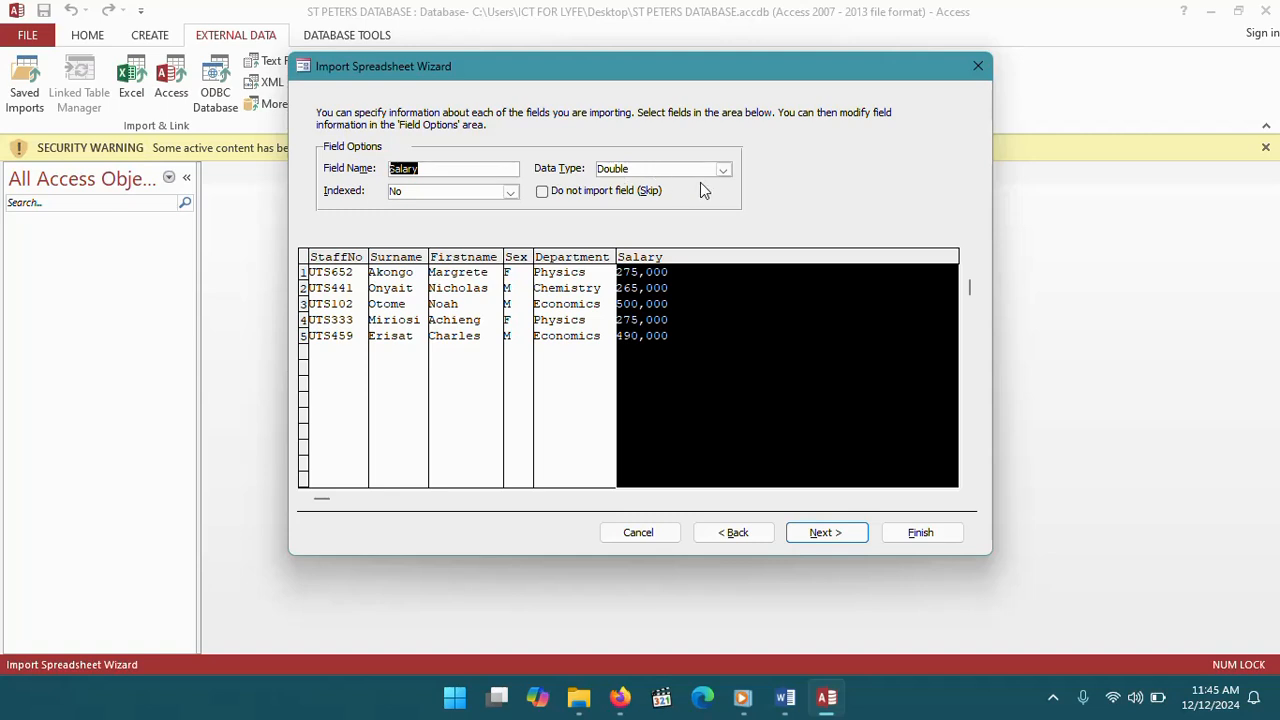
pyautogui.click(723, 171)
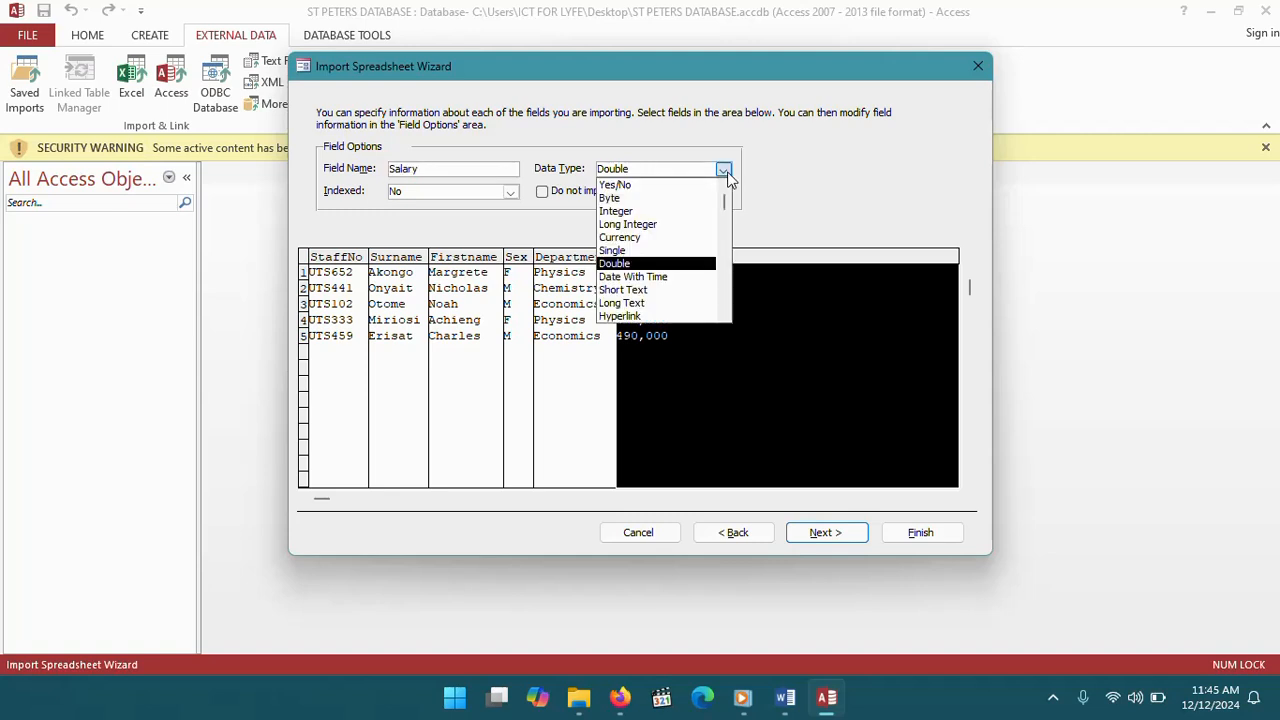
pyautogui.click(634, 238)
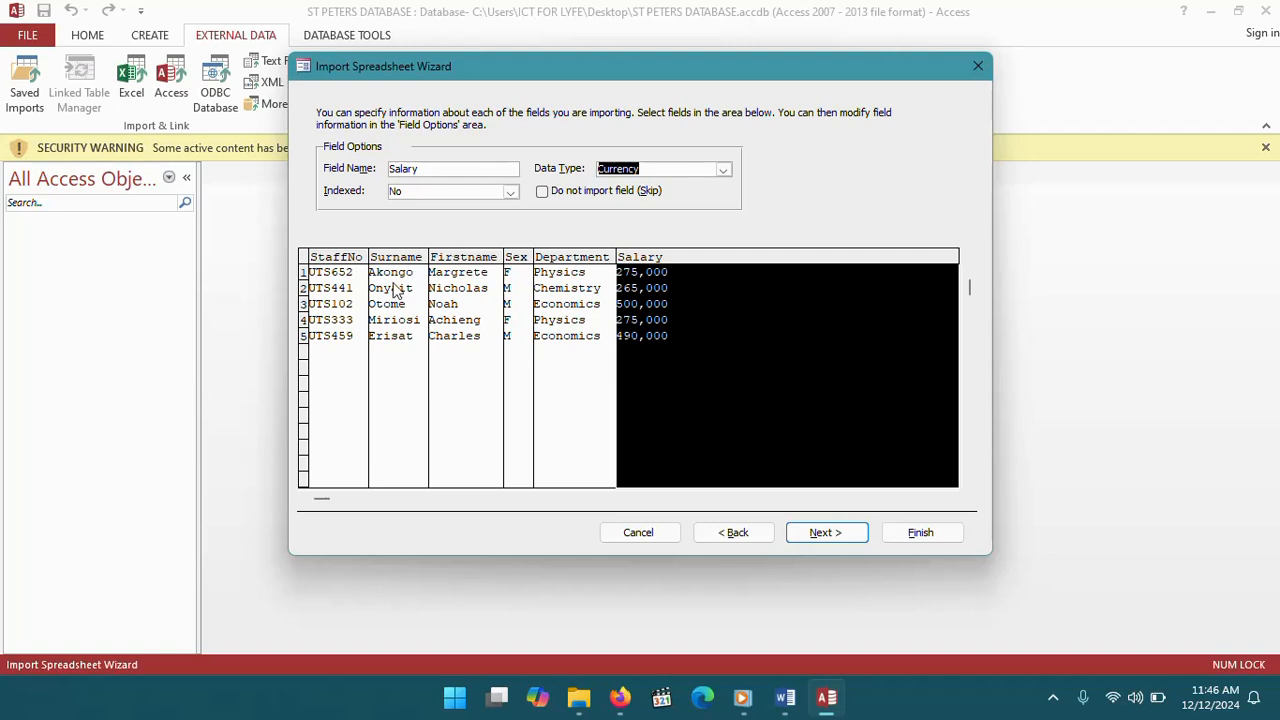
pyautogui.click(818, 534)
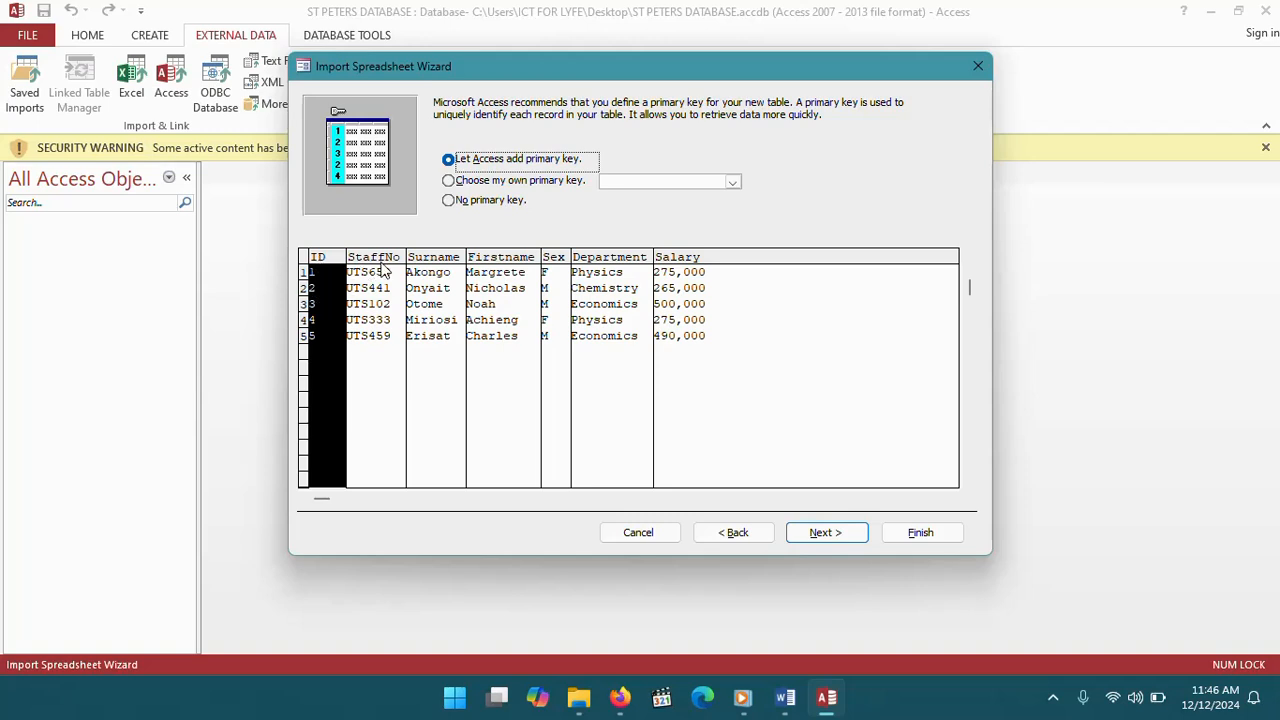
# Step: Choose StaffNo as the primary key of the imported table and continue to the final import page
pyautogui.click(449, 182)
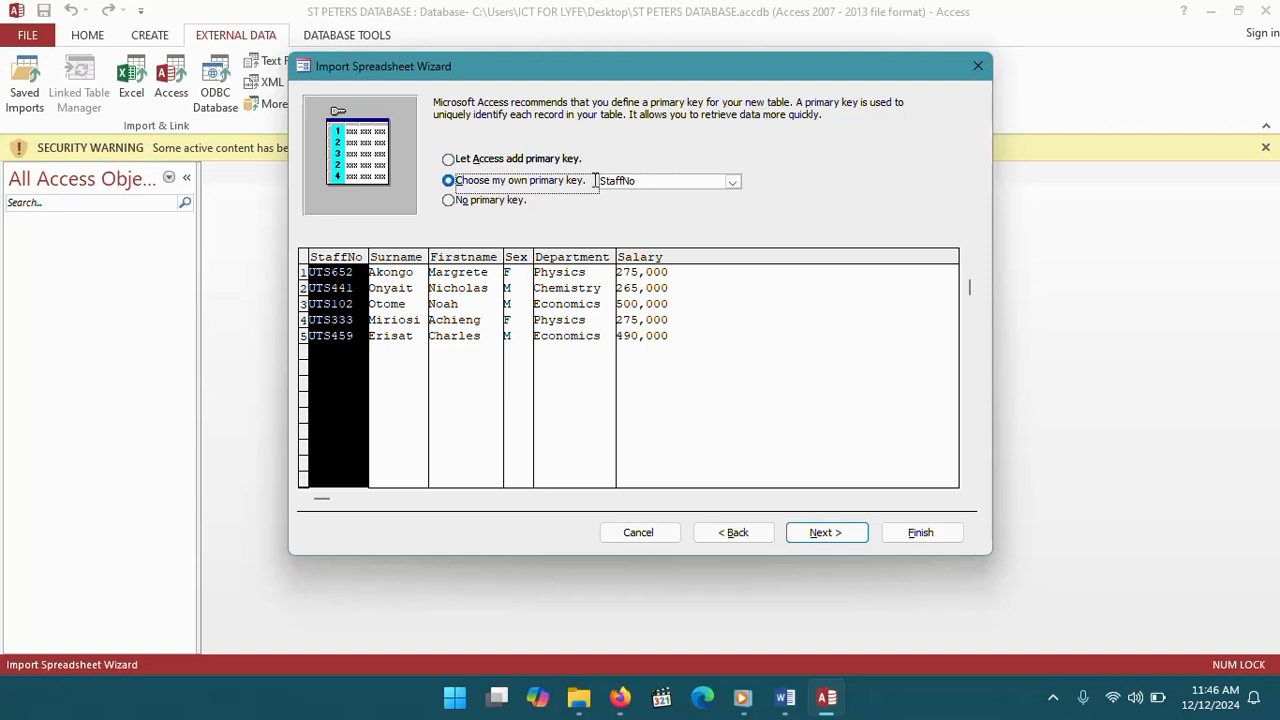
pyautogui.click(733, 183)
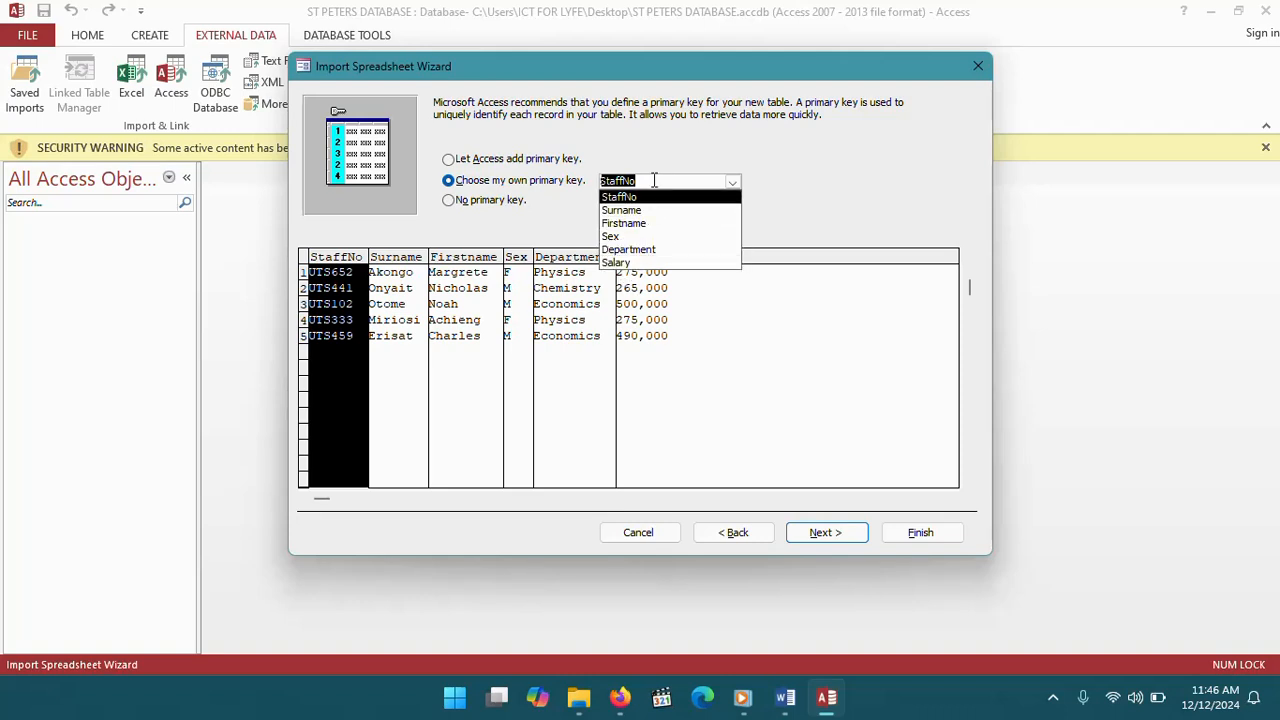
pyautogui.click(810, 195)
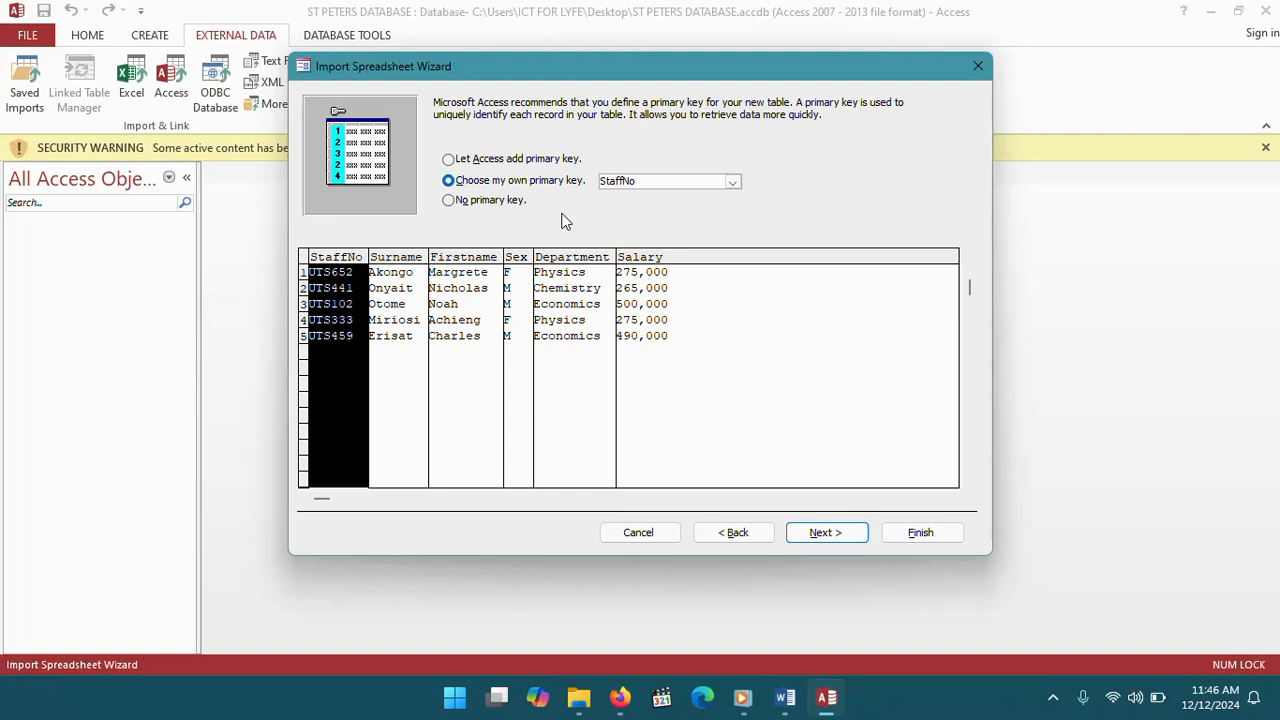
pyautogui.click(824, 532)
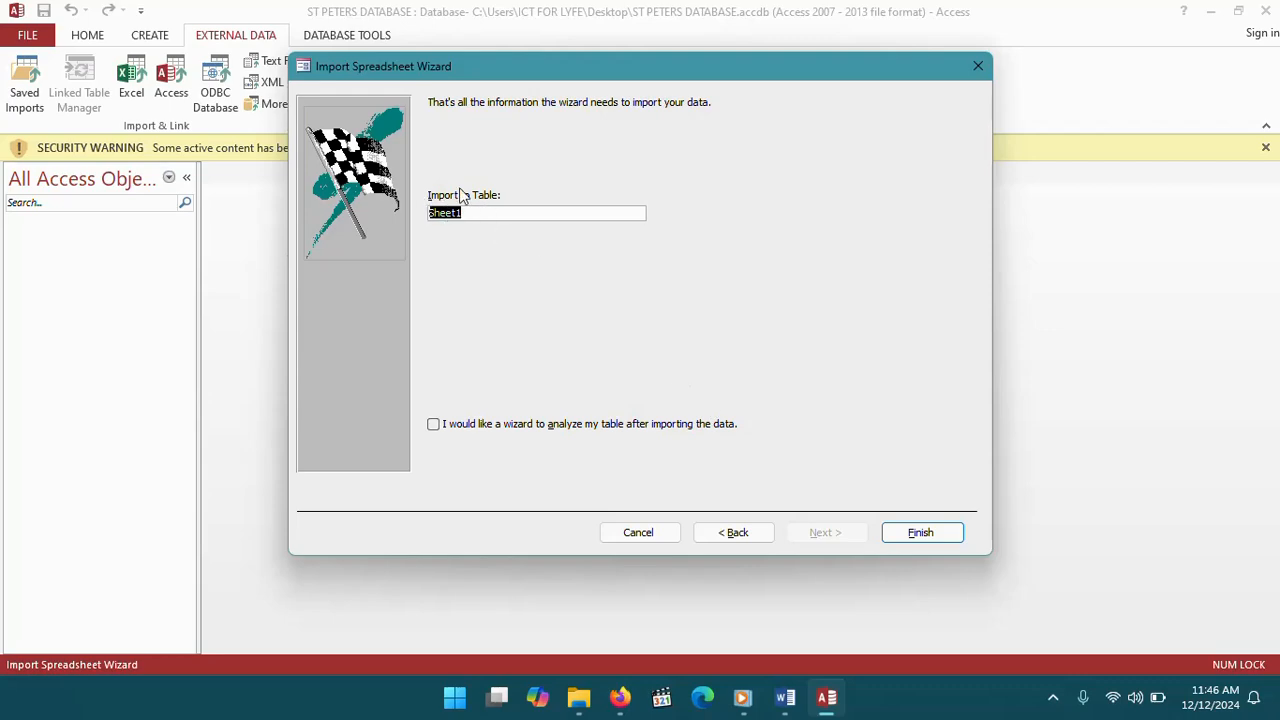
# Step: Copy the STAFF_TABLE name with its full stop from task b in Word, paste it as the import table name, and try to finish
pyautogui.click(787, 698)
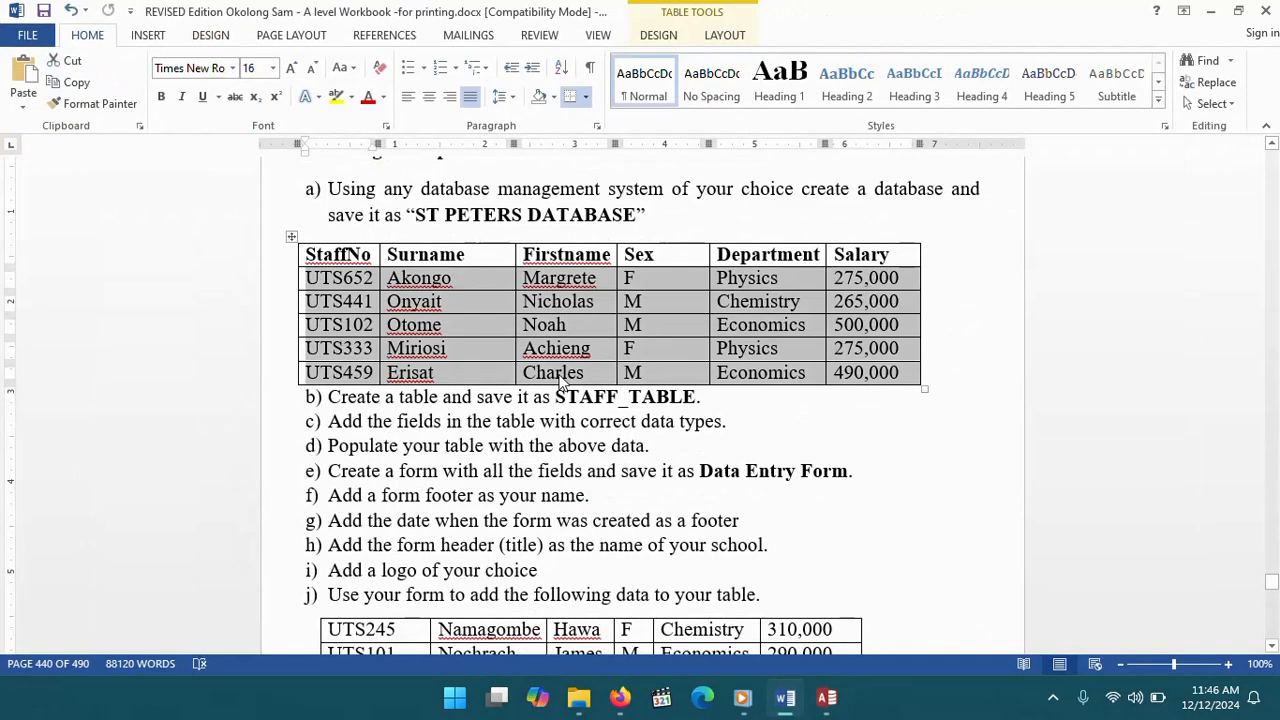
pyautogui.moveTo(713, 399); pyautogui.dragTo(580, 401)
pyautogui.rightClick(580, 401)
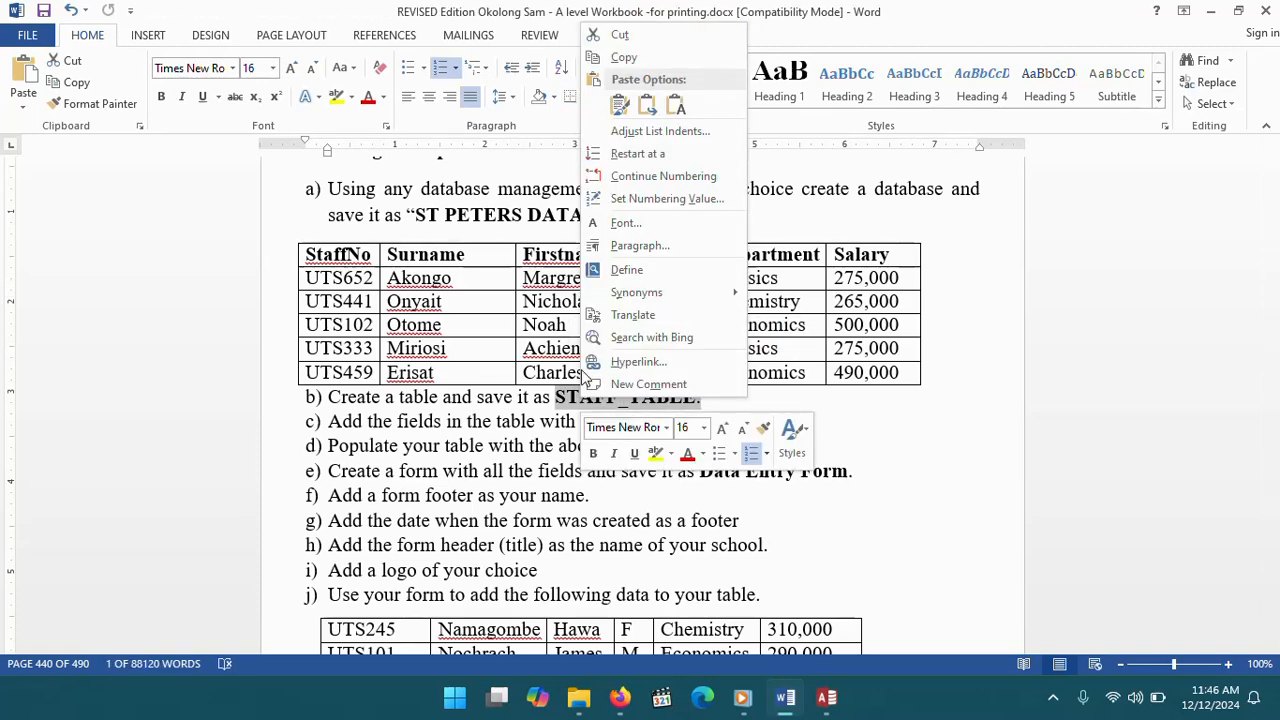
pyautogui.click(645, 61)
pyautogui.click(826, 698)
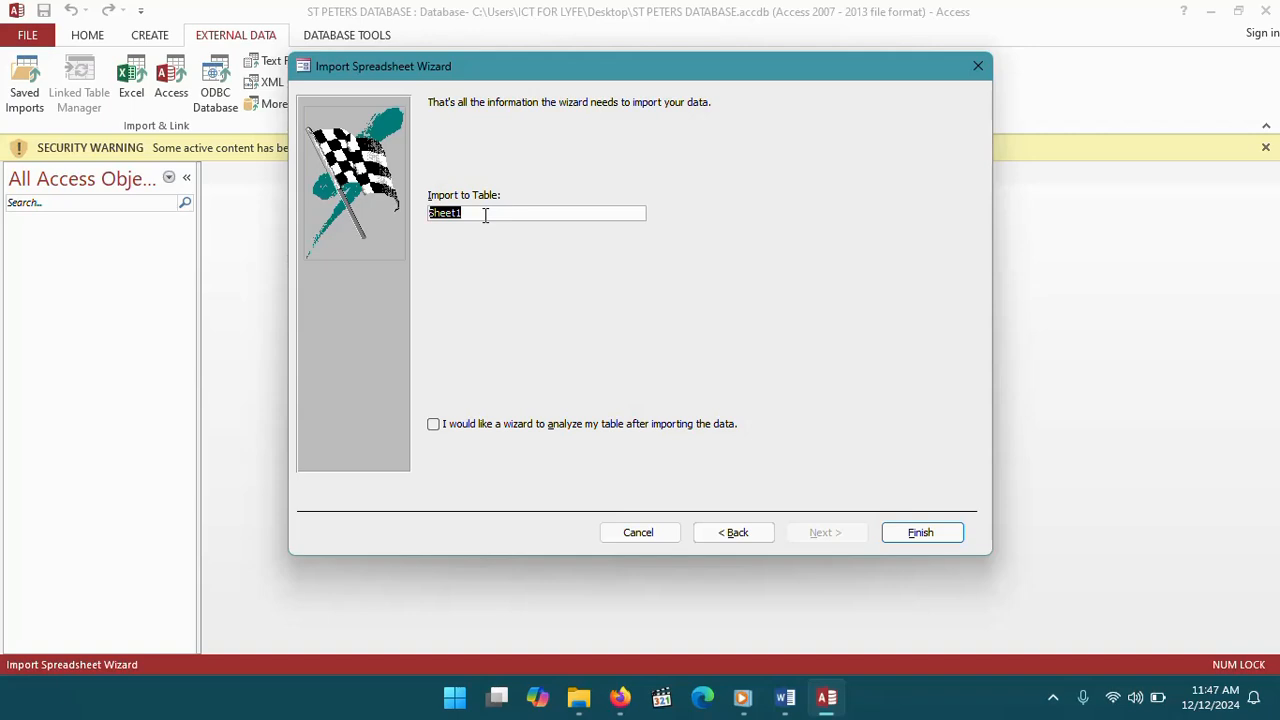
pyautogui.hotkey('ctrl', 'v')
pyautogui.click(931, 537)
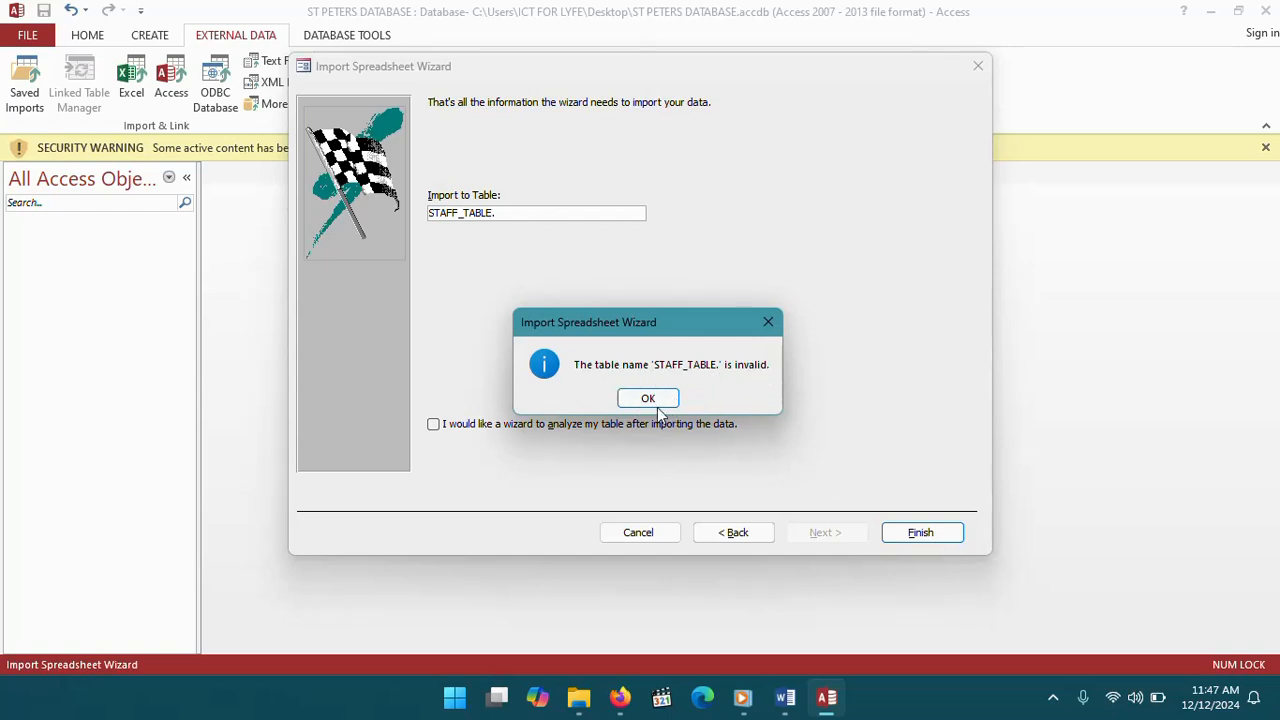
pyautogui.click(648, 399)
# Step: Replace the underscore-separated import table name with "STAFF TABLE." and try to finish the import again
pyautogui.doubleClick(466, 215)
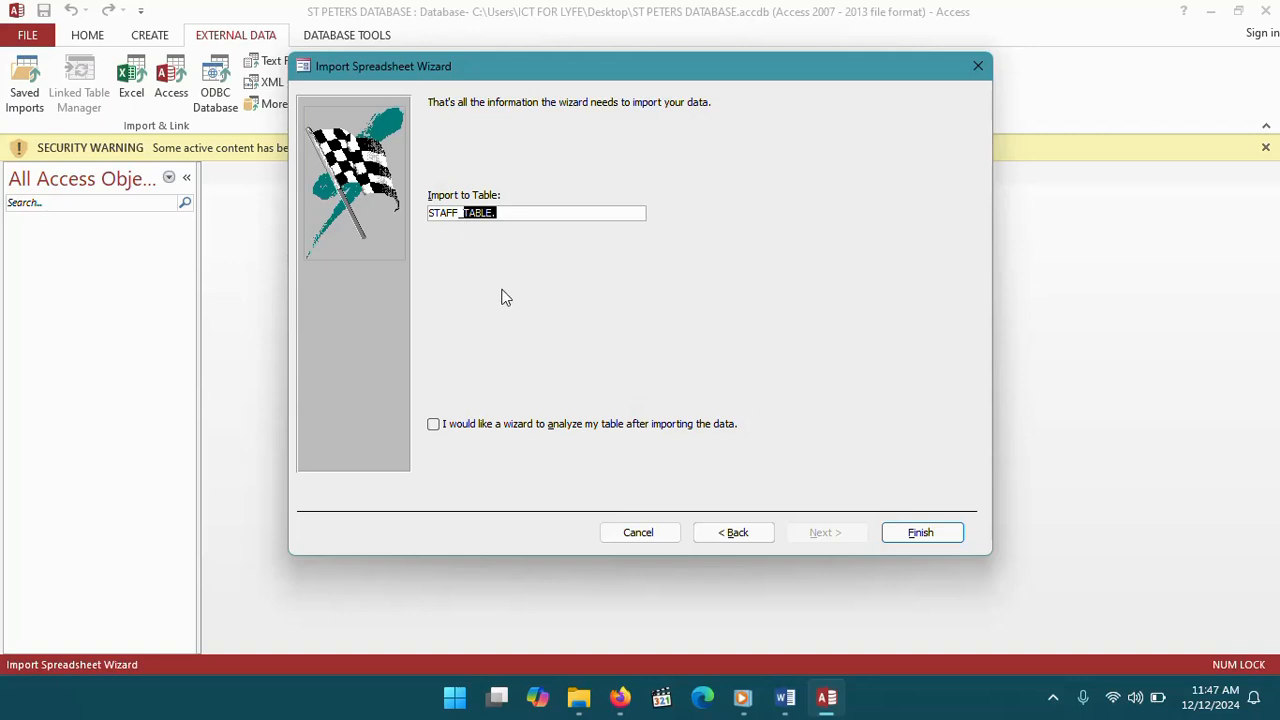
pyautogui.click(464, 216)
pyautogui.press('BackSpace')
pyautogui.click(905, 536)
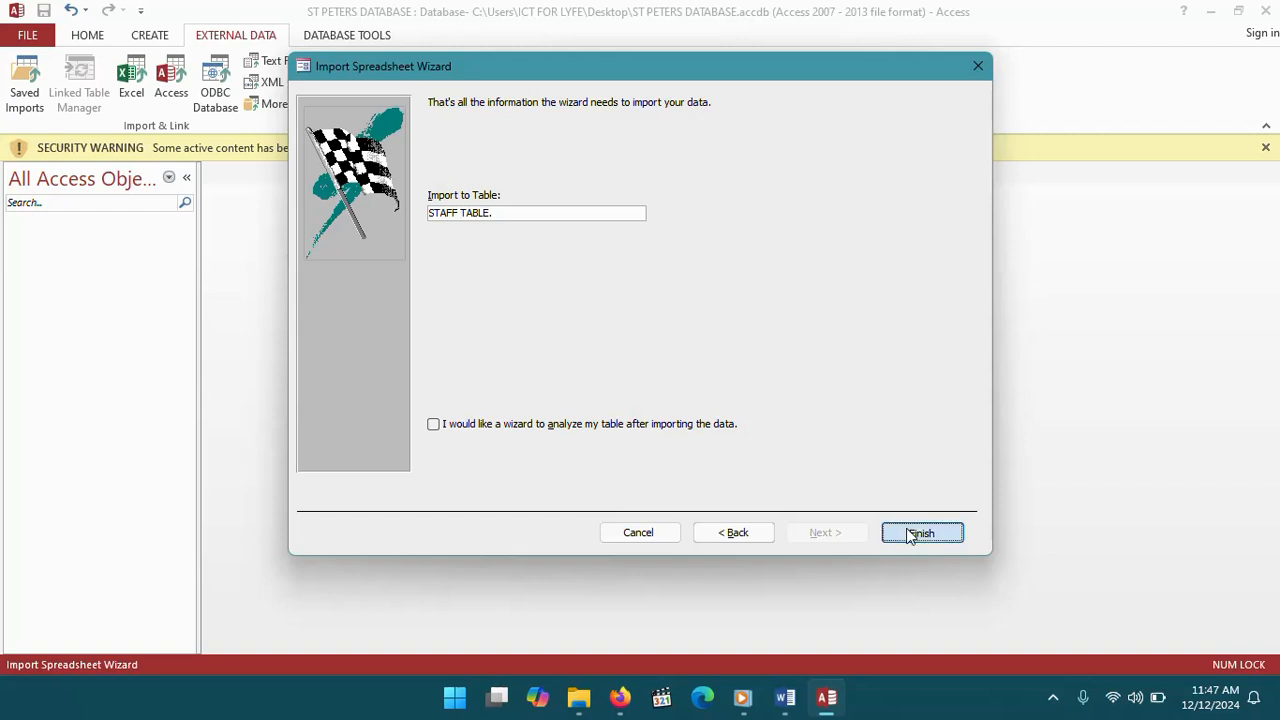
# Step: Remove the space from the import table name to make it "STAFFTABLE.", and try to finish the import again
pyautogui.click(647, 398)
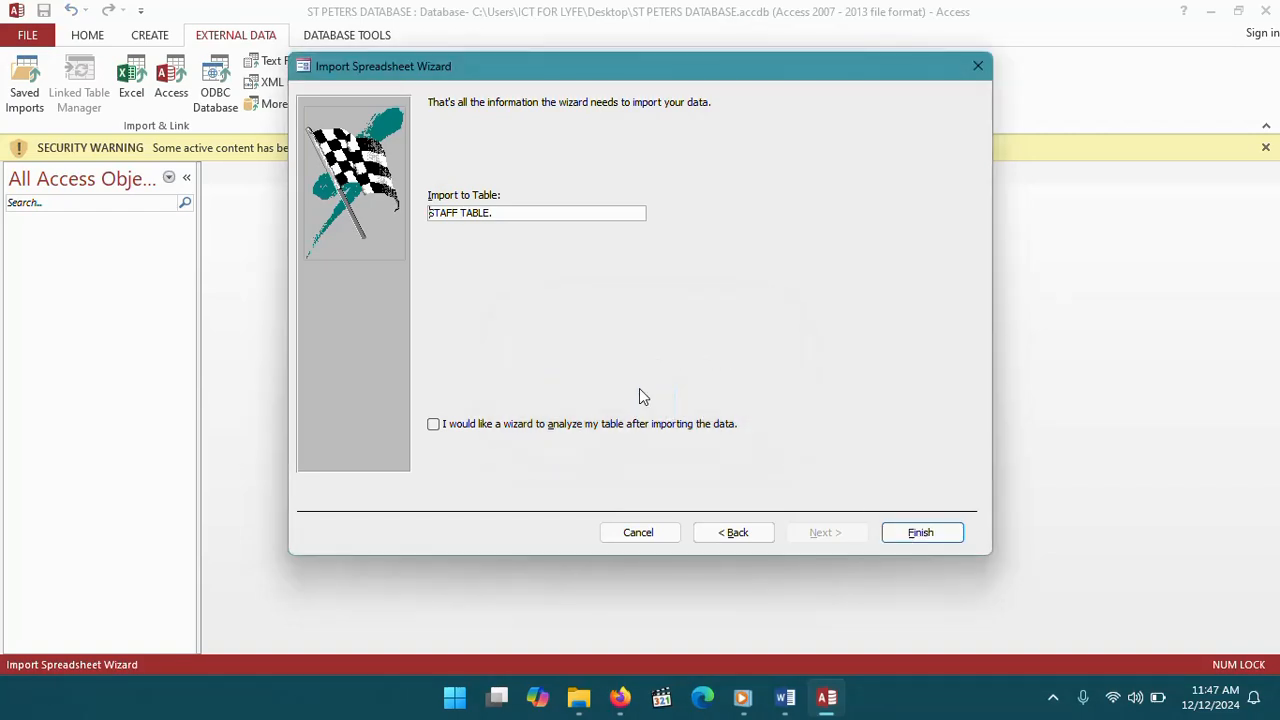
pyautogui.press('BackSpace')
pyautogui.click(919, 548)
pyautogui.click(780, 318)
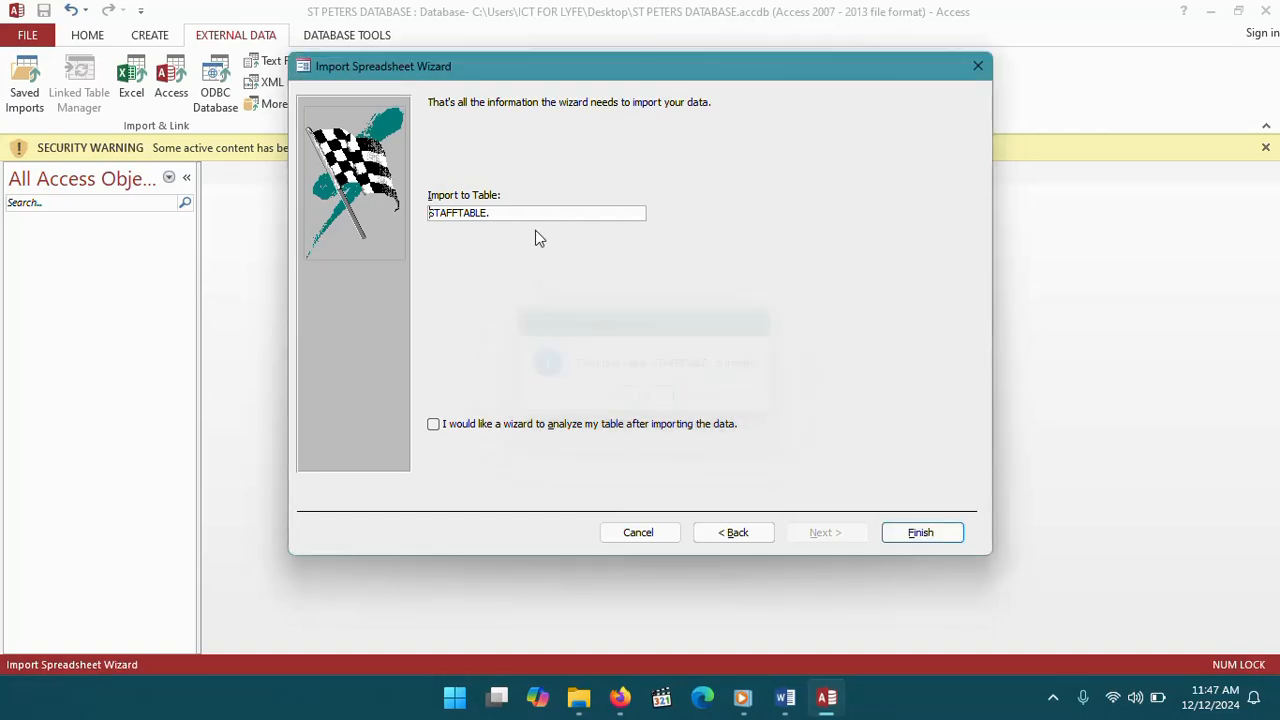
# Step: Finish the import with the table name STAFF TABLE, without saving the import steps, and open the imported table
pyautogui.moveTo(506, 212); pyautogui.dragTo(394, 218)
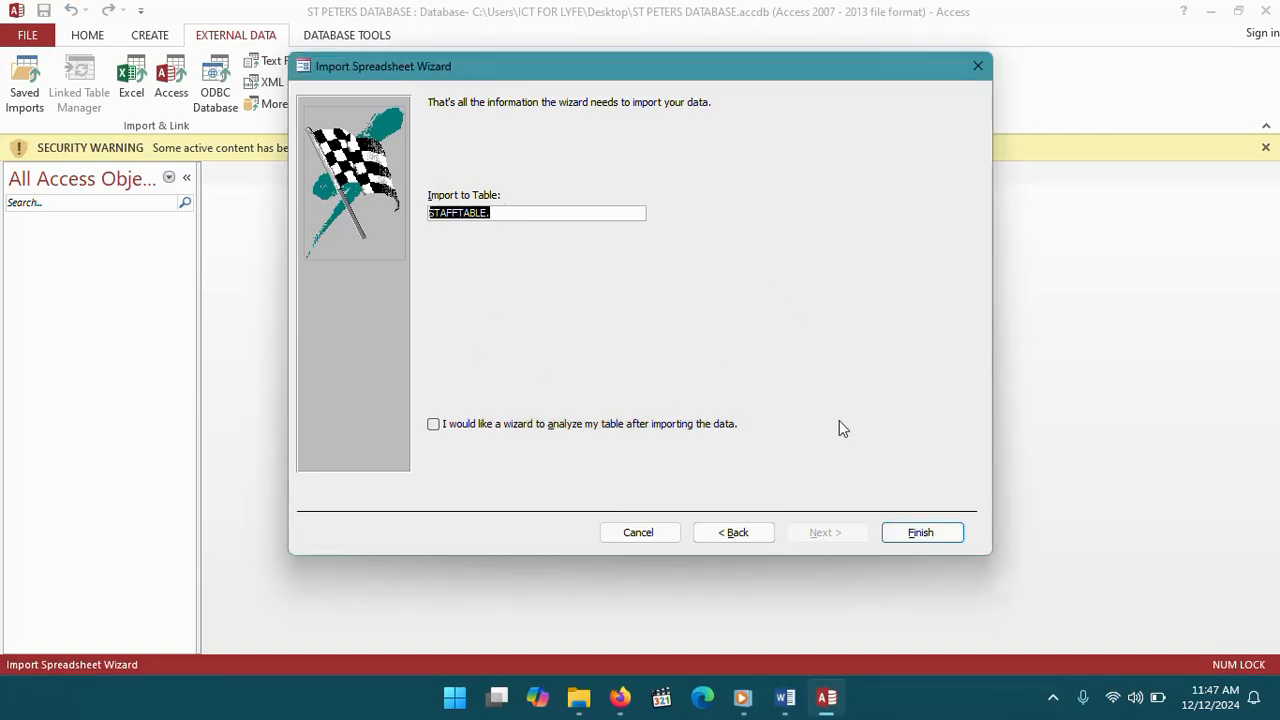
pyautogui.write('S')
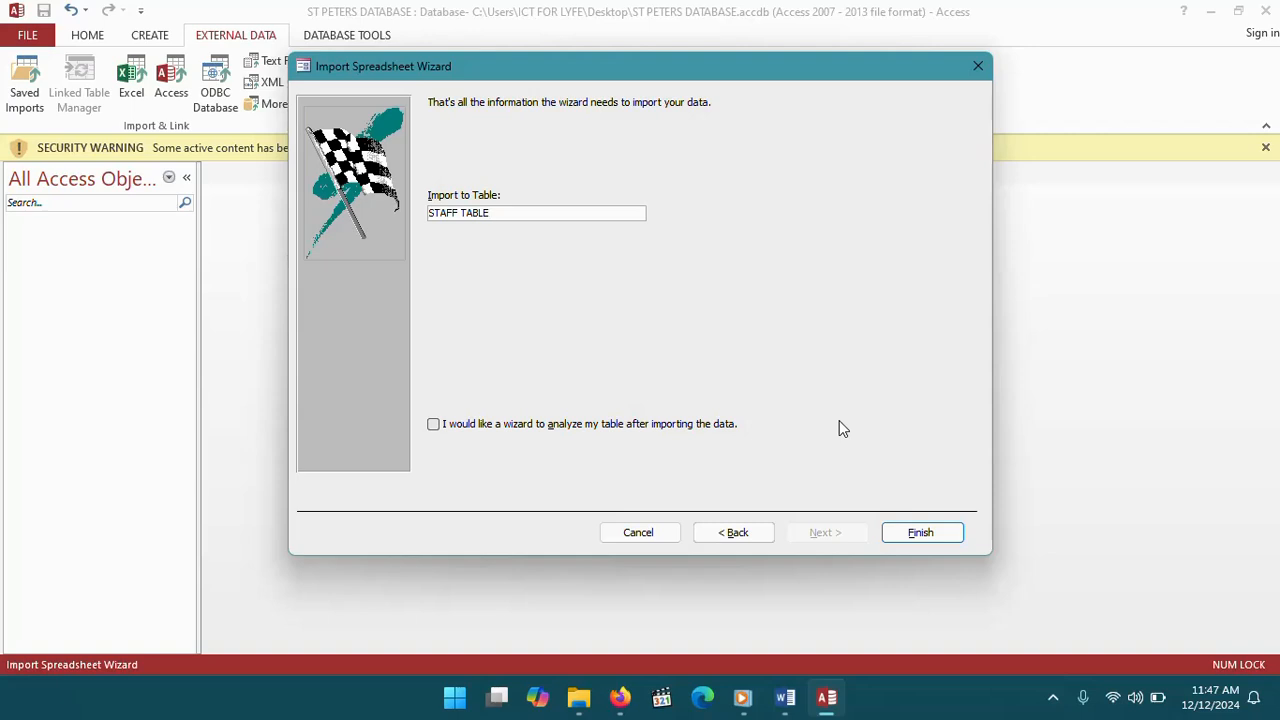
pyautogui.click(921, 534)
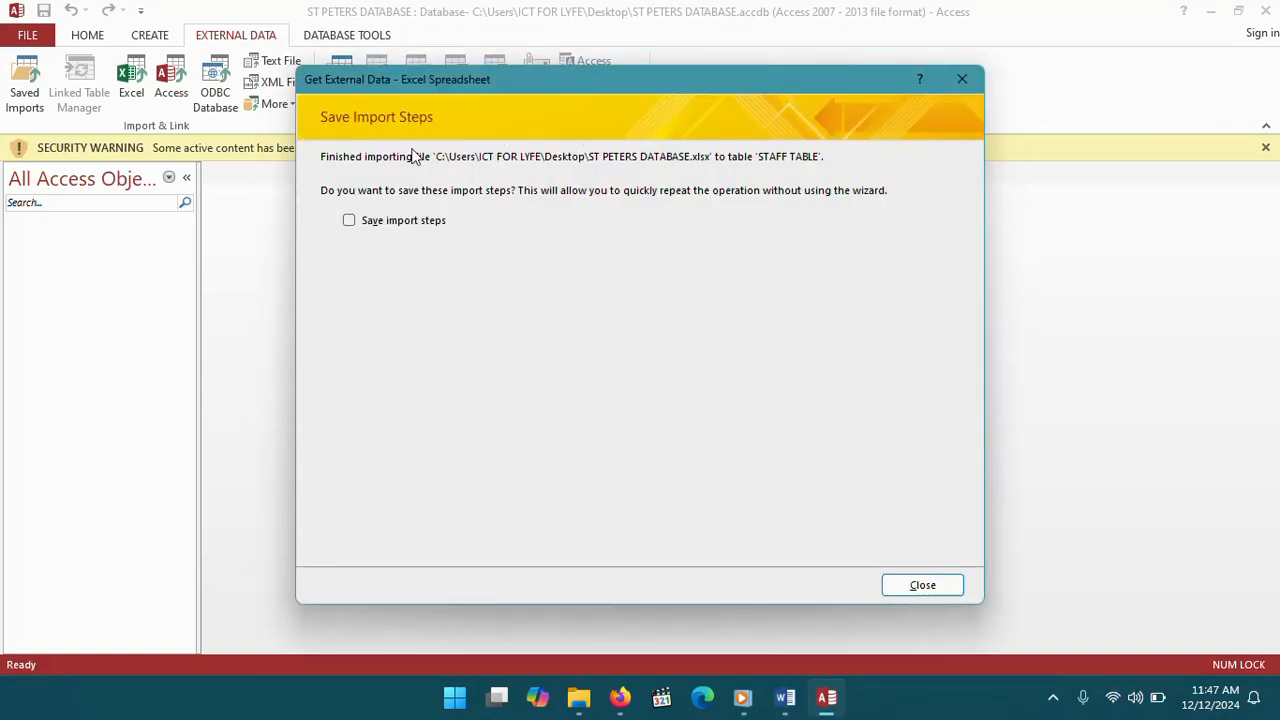
pyautogui.click(923, 586)
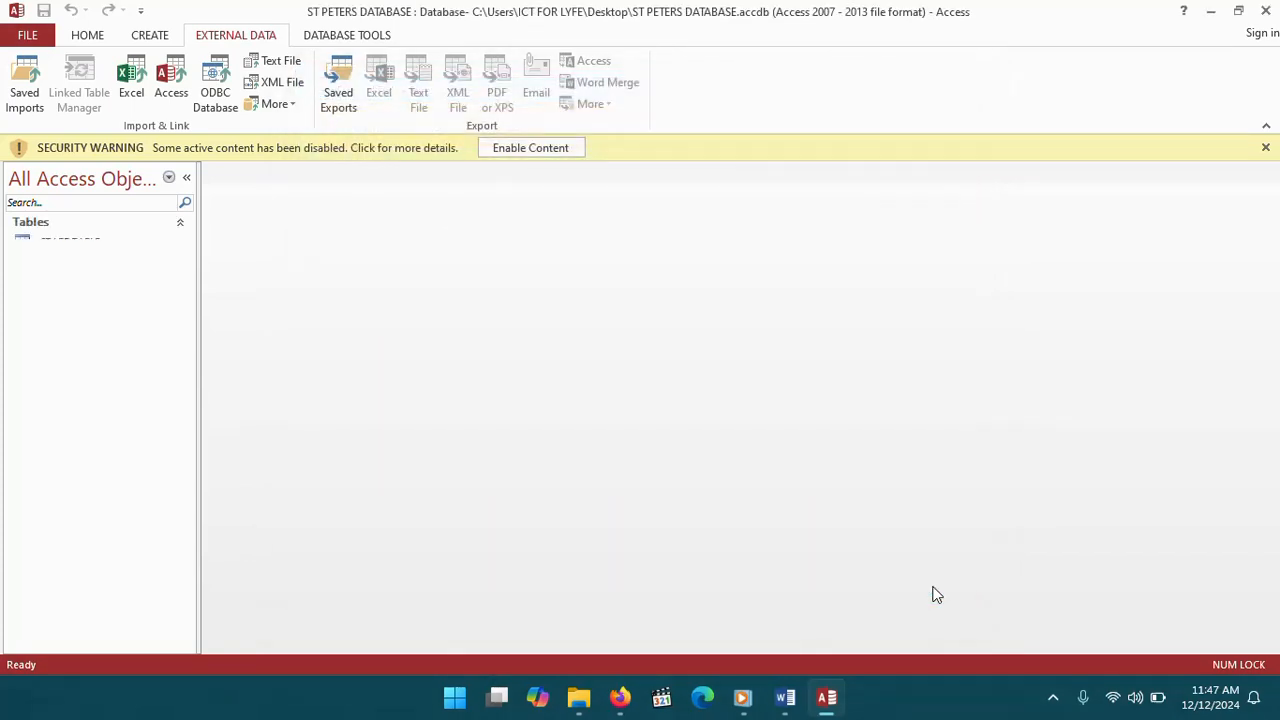
pyautogui.doubleClick(47, 244)
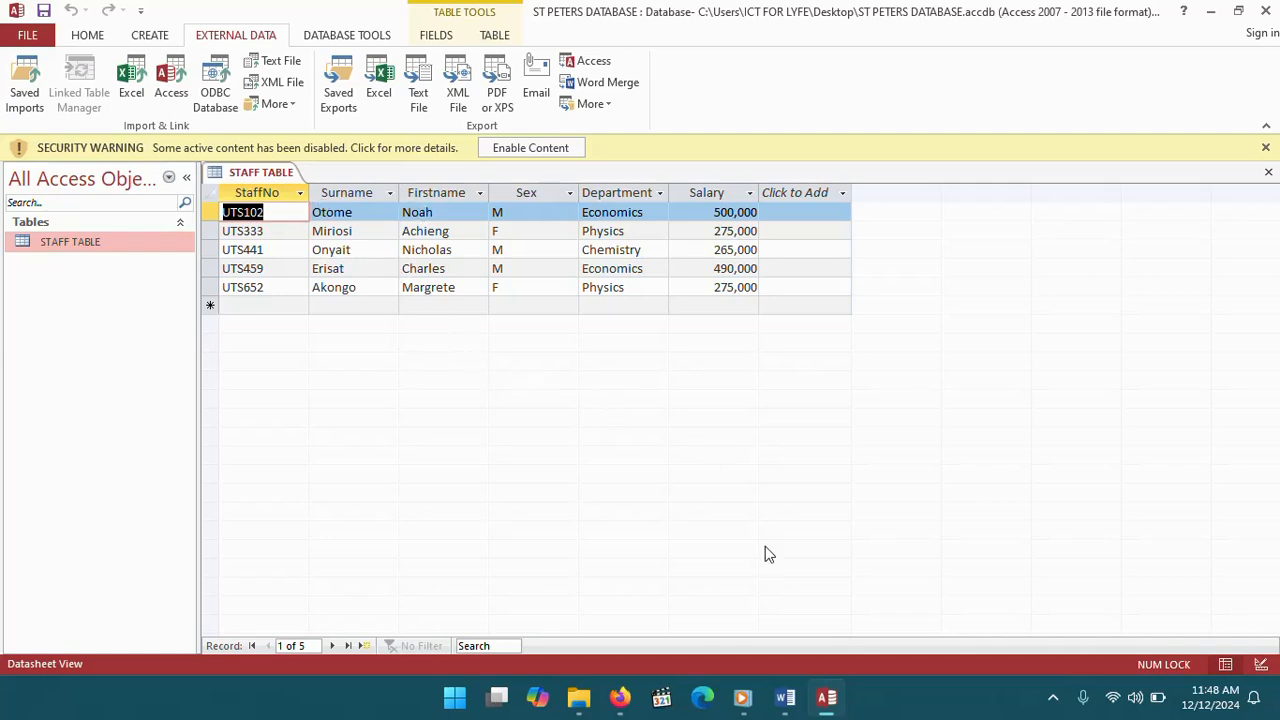
# Step: Switch to the Word workbook and copy the form name Data Entry Form from task e
pyautogui.click(785, 697)
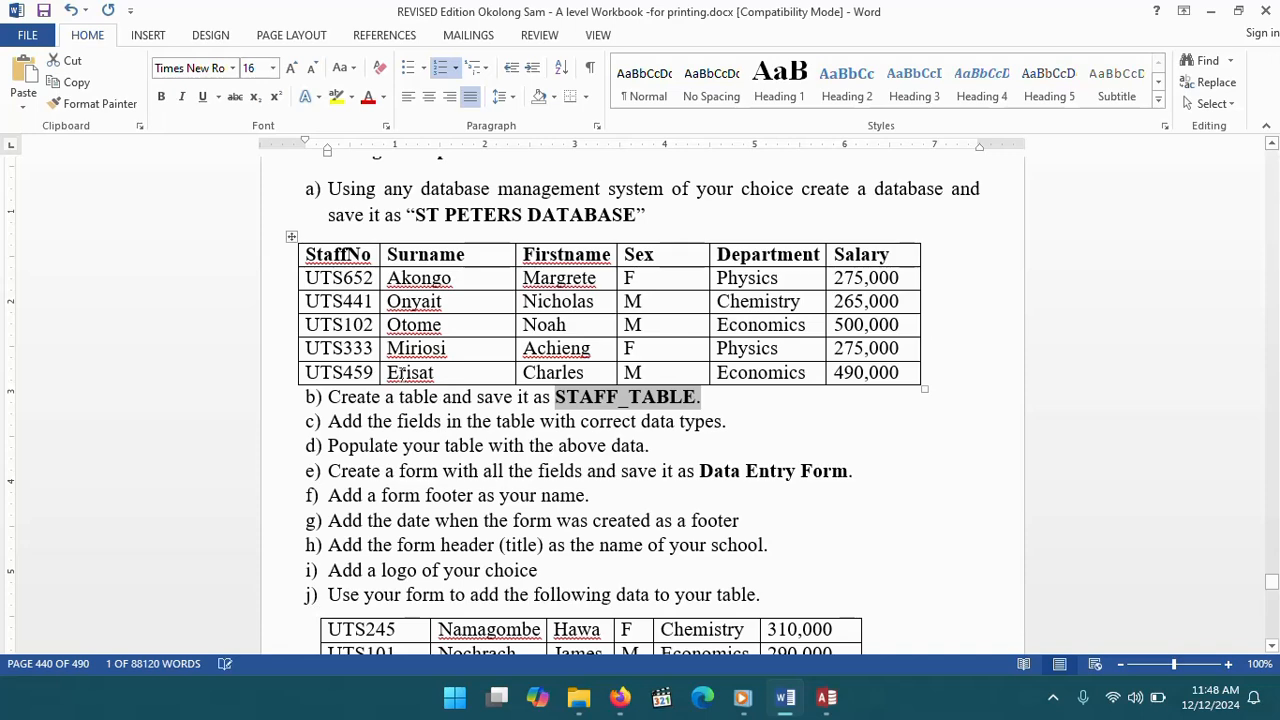
pyautogui.scroll(-1, 400, 372)
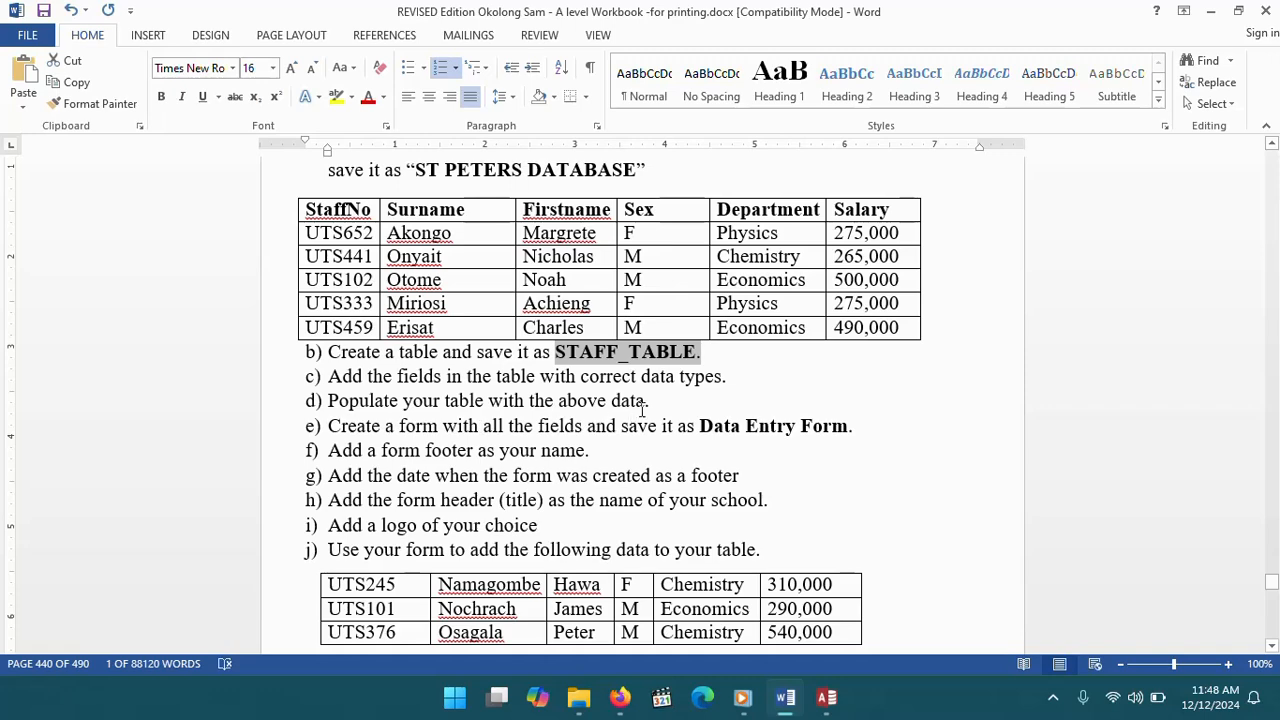
pyautogui.click(645, 405)
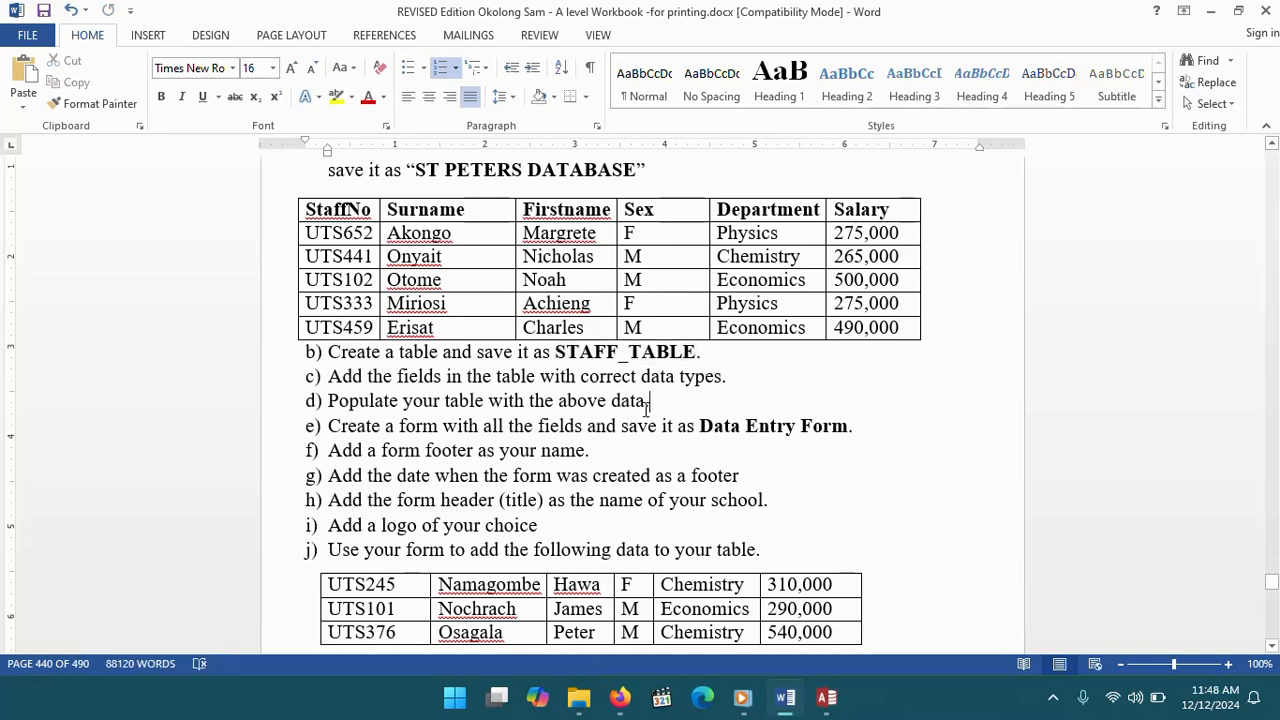
pyautogui.scroll(-2, 646, 410)
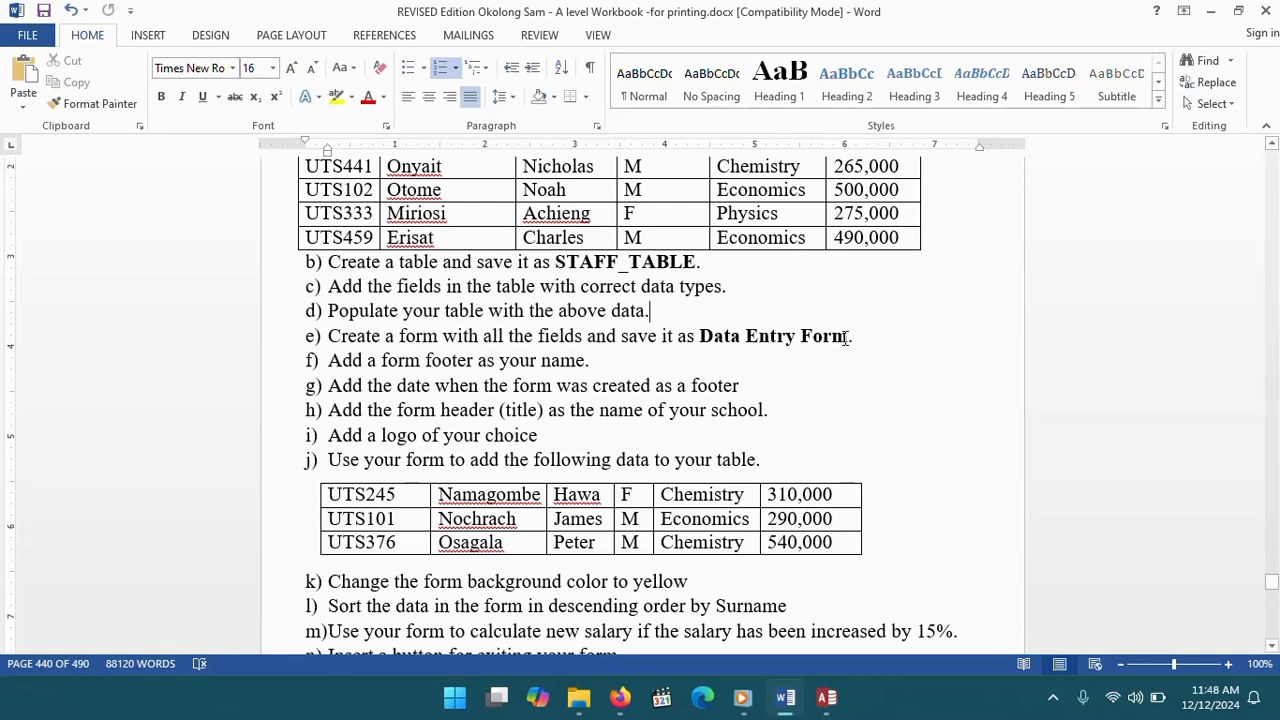
pyautogui.moveTo(846, 337); pyautogui.dragTo(699, 338)
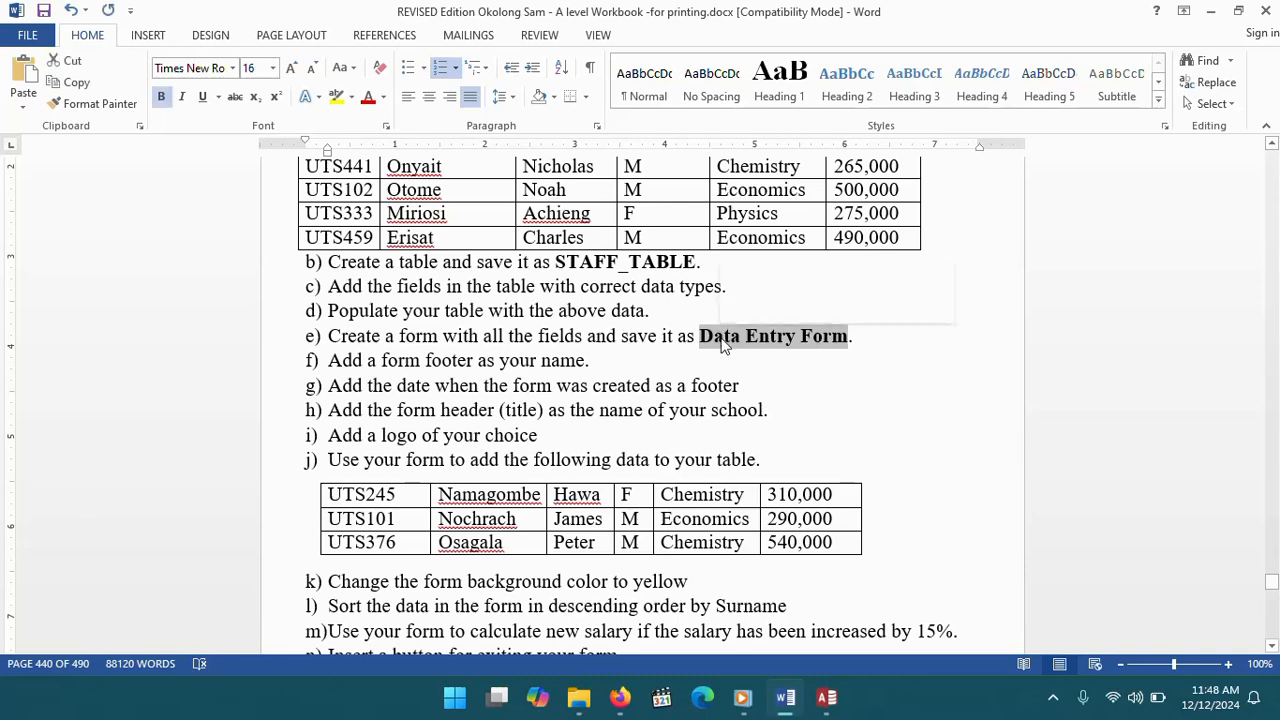
pyautogui.rightClick(725, 343)
pyautogui.click(752, 329)
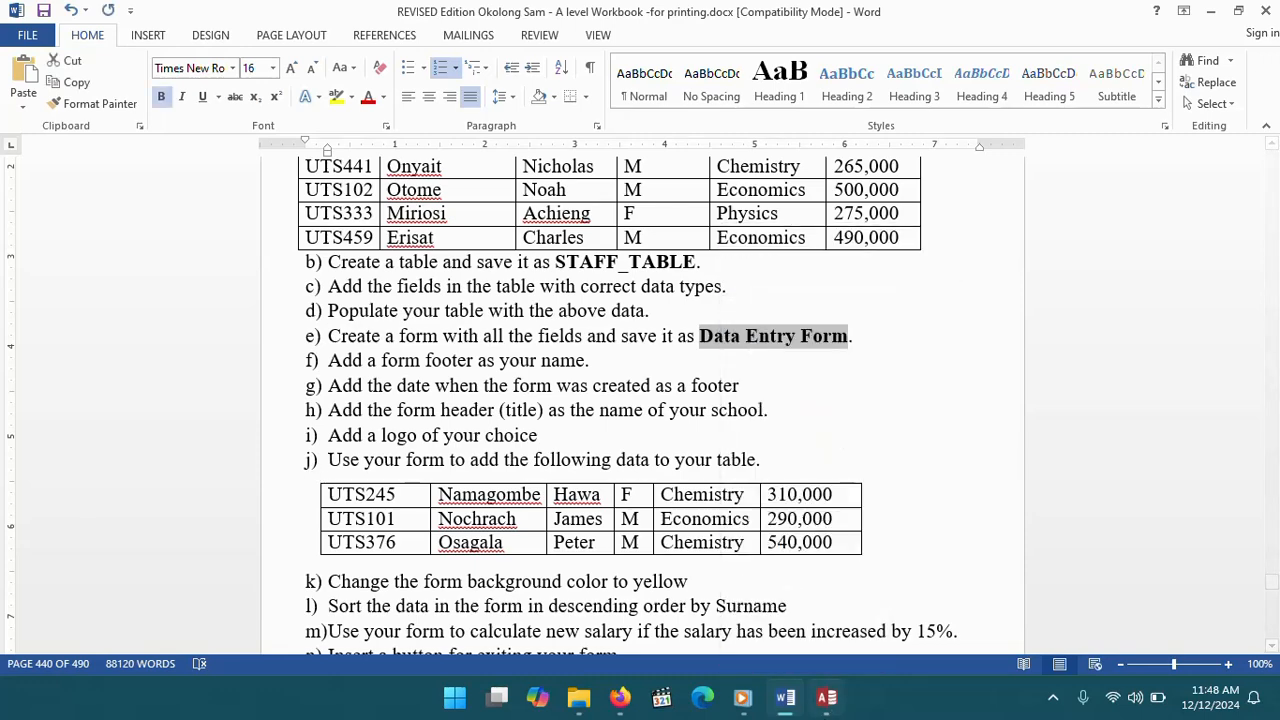
# Step: Return to Access, close STAFF TABLE, and create a new blank form in Design view
pyautogui.hotkey('alt', 'Tab')
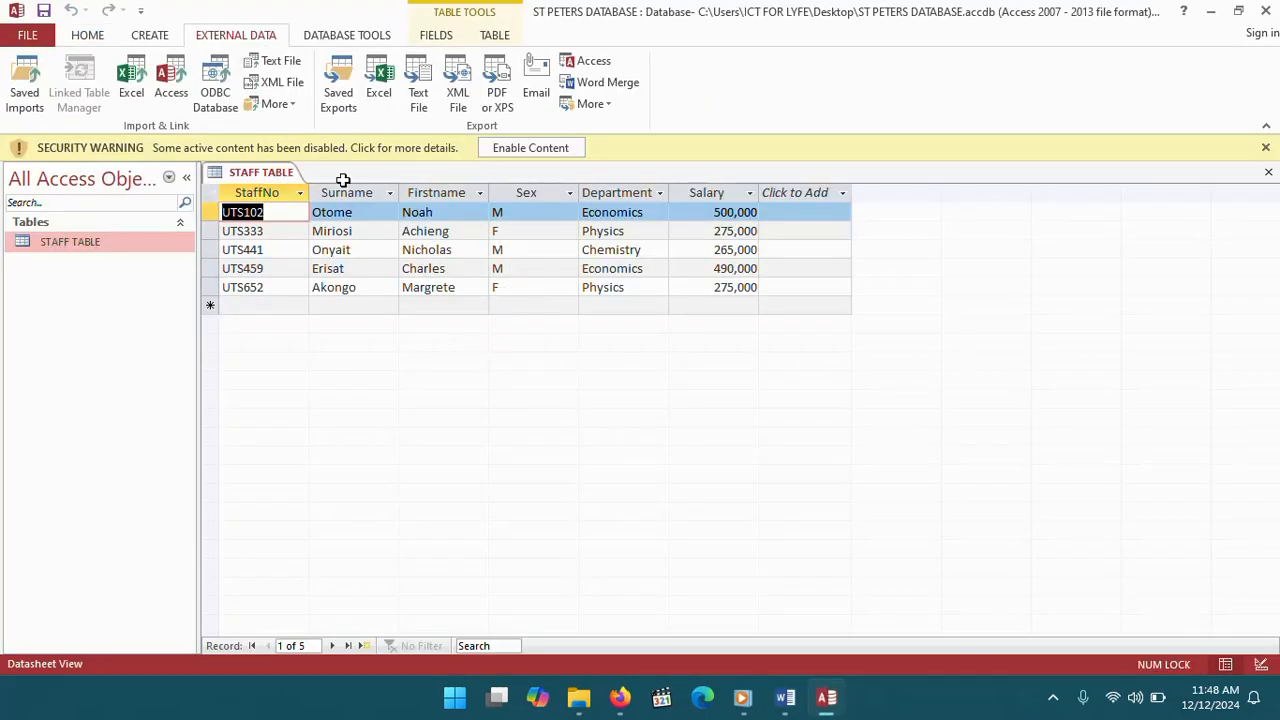
pyautogui.rightClick(247, 175)
pyautogui.click(307, 213)
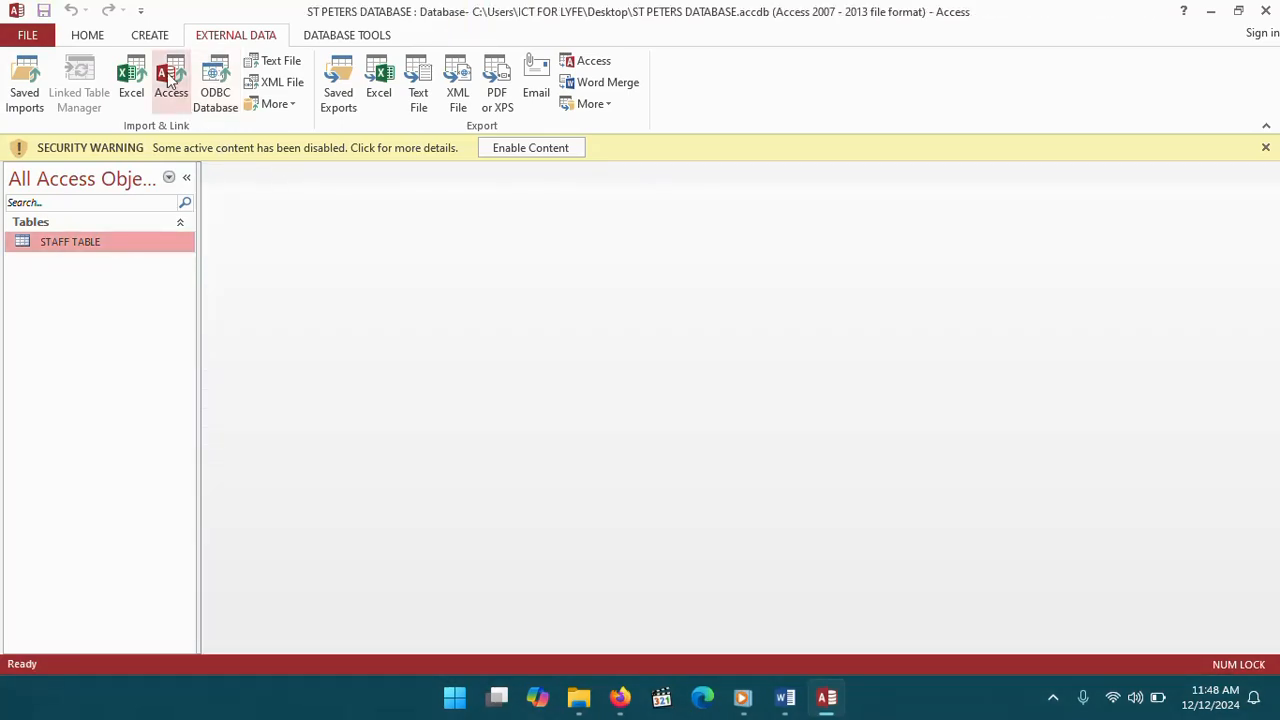
pyautogui.click(143, 38)
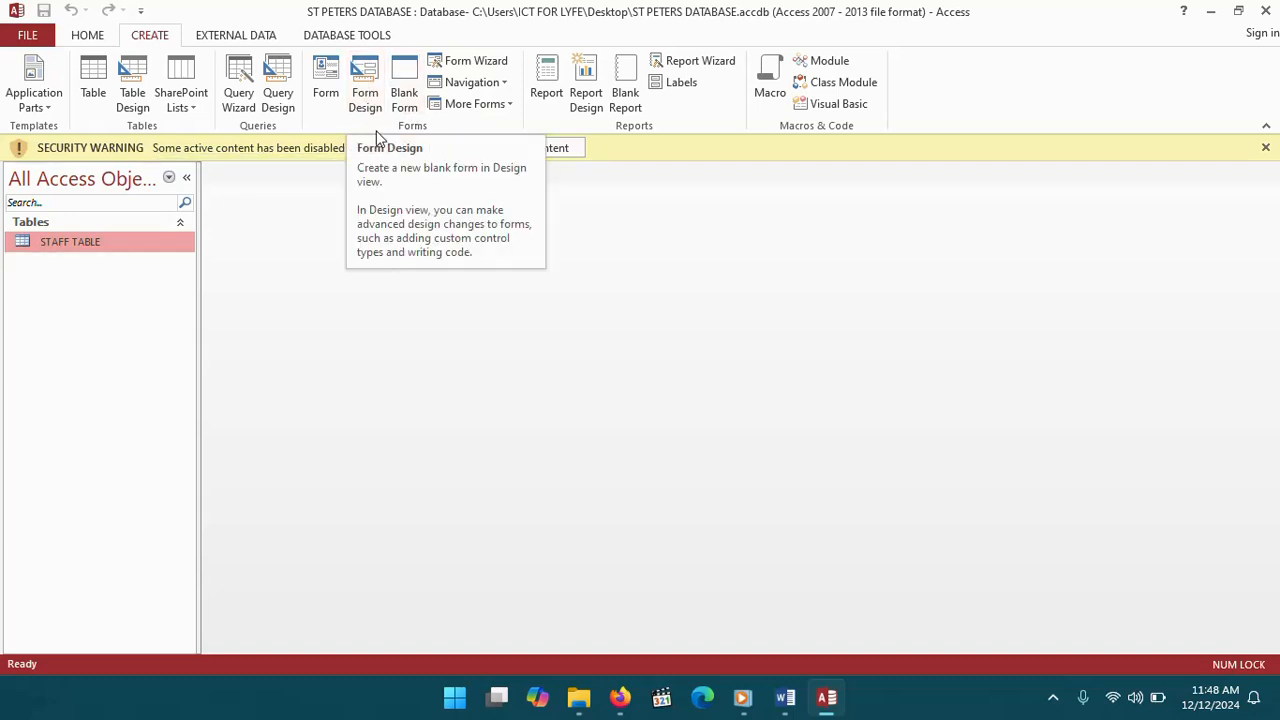
pyautogui.click(366, 76)
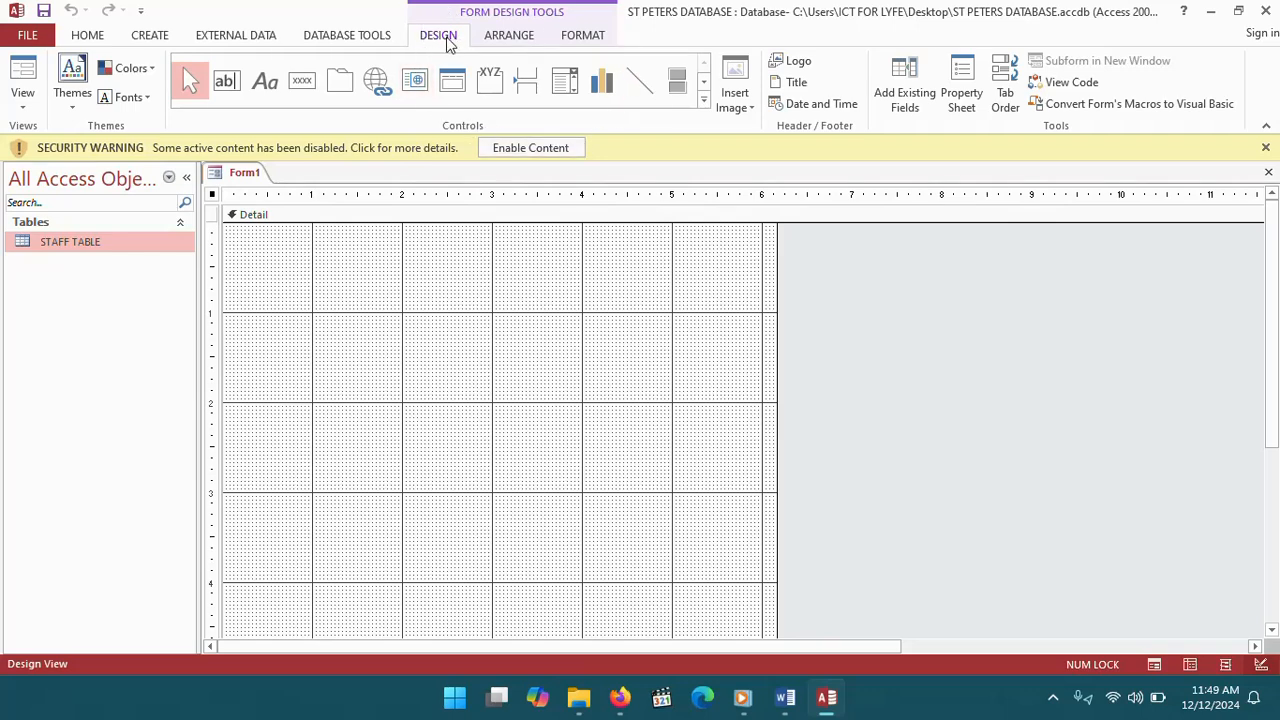
pyautogui.click(520, 40)
pyautogui.click(585, 38)
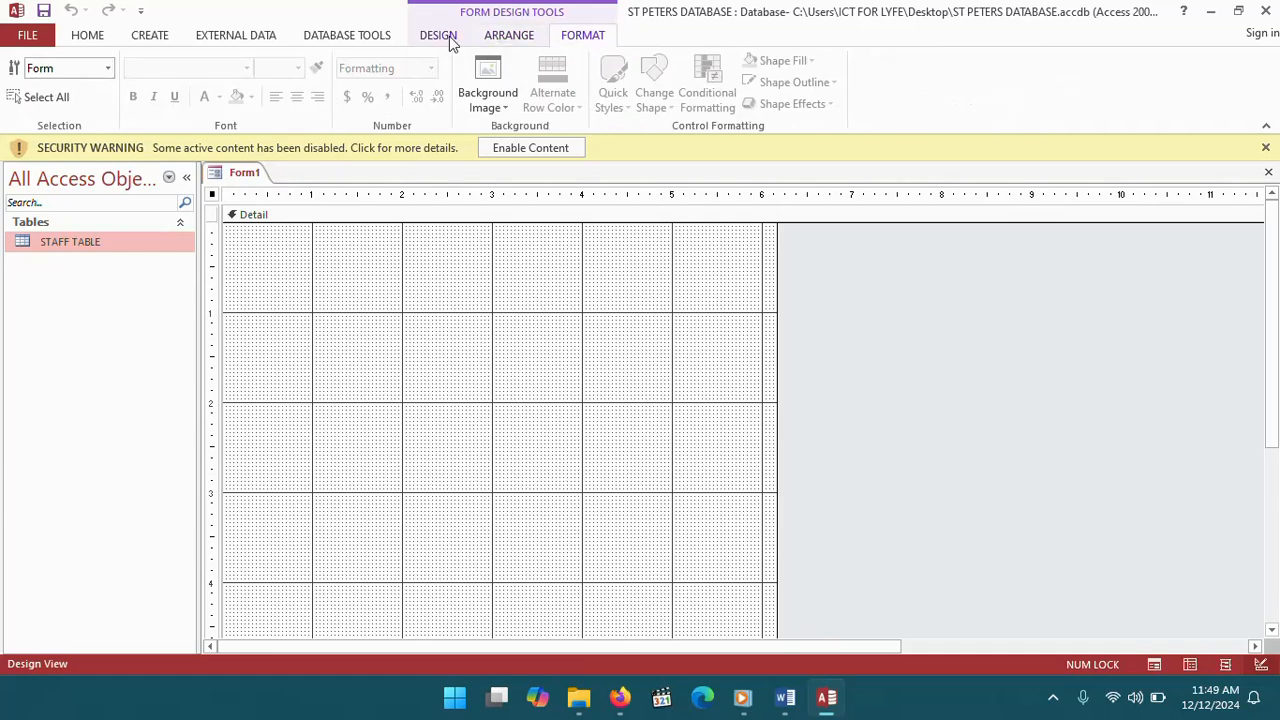
pyautogui.click(449, 38)
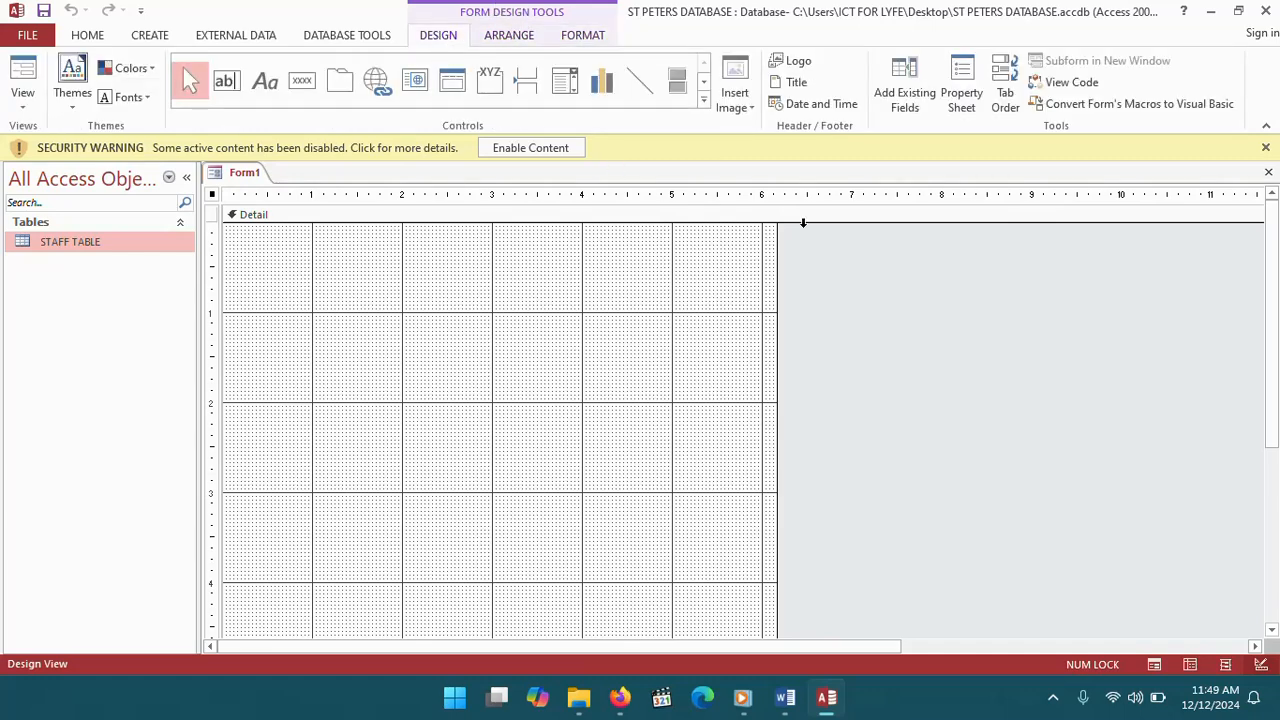
# Step: Add the StaffNo, Surname, Firstname, Sex, Department and Salary fields from STAFF TABLE to the form, and close the field list
pyautogui.click(914, 85)
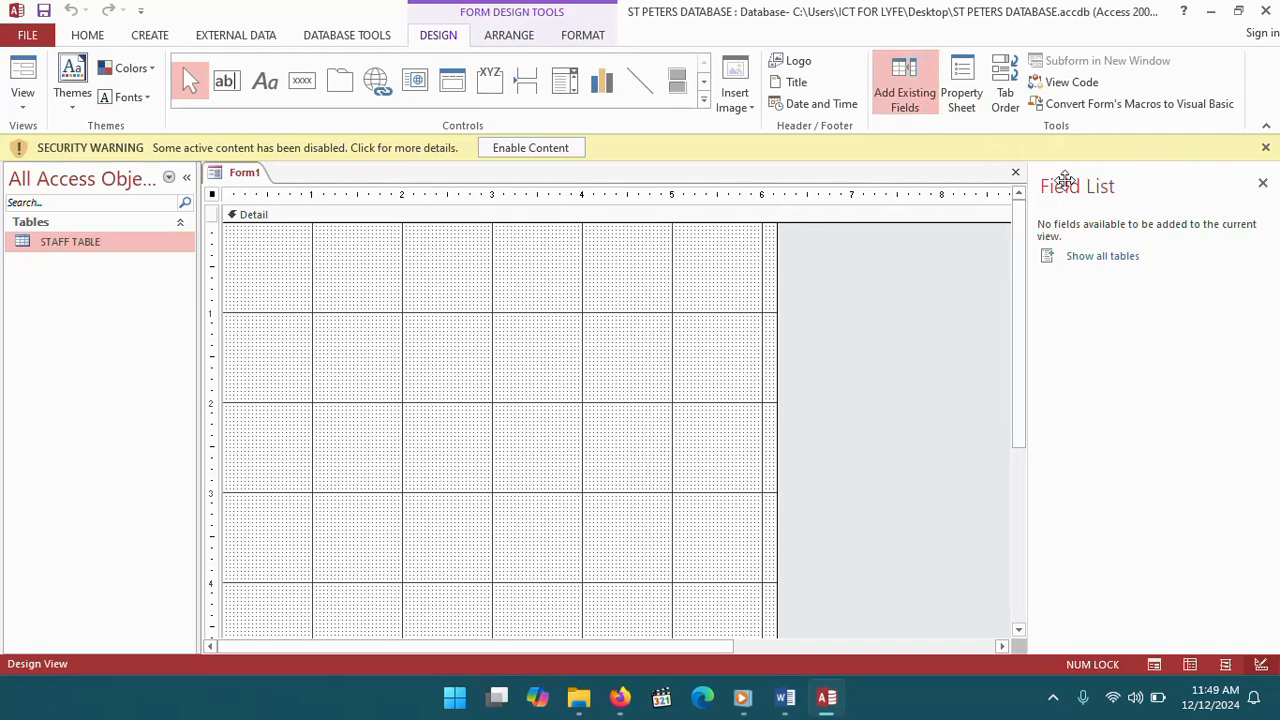
pyautogui.click(1090, 262)
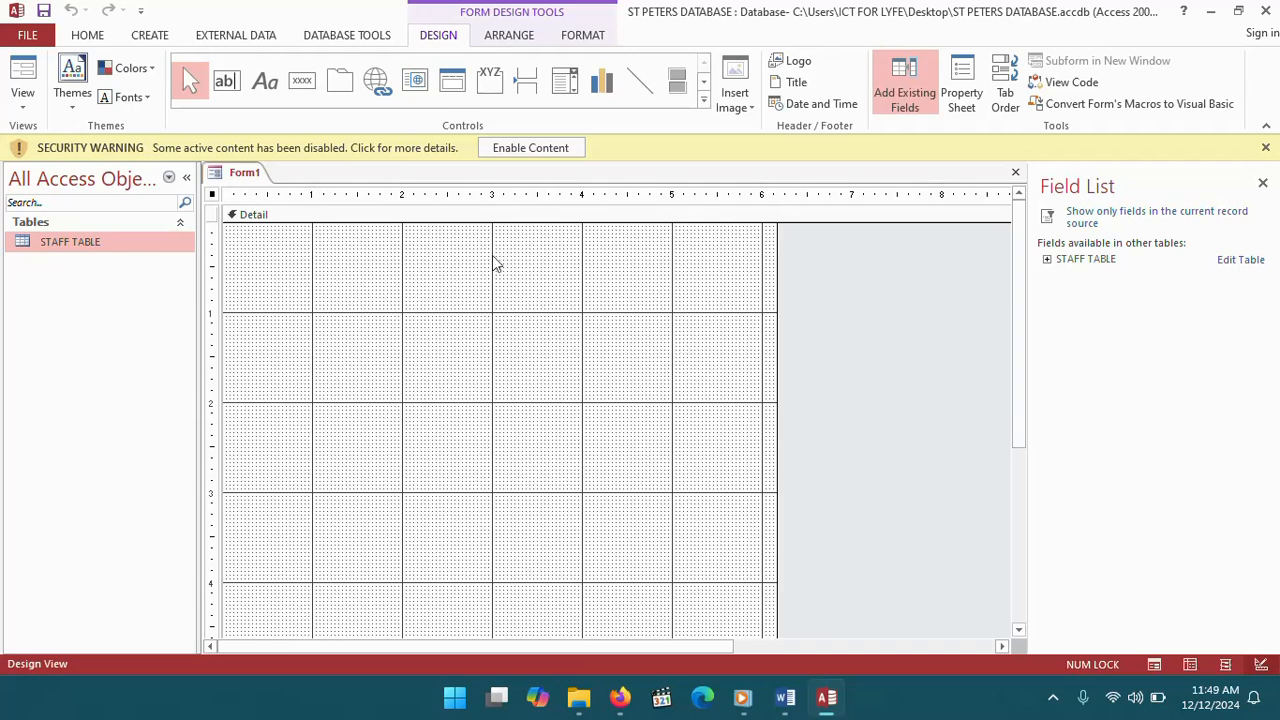
pyautogui.click(1047, 260)
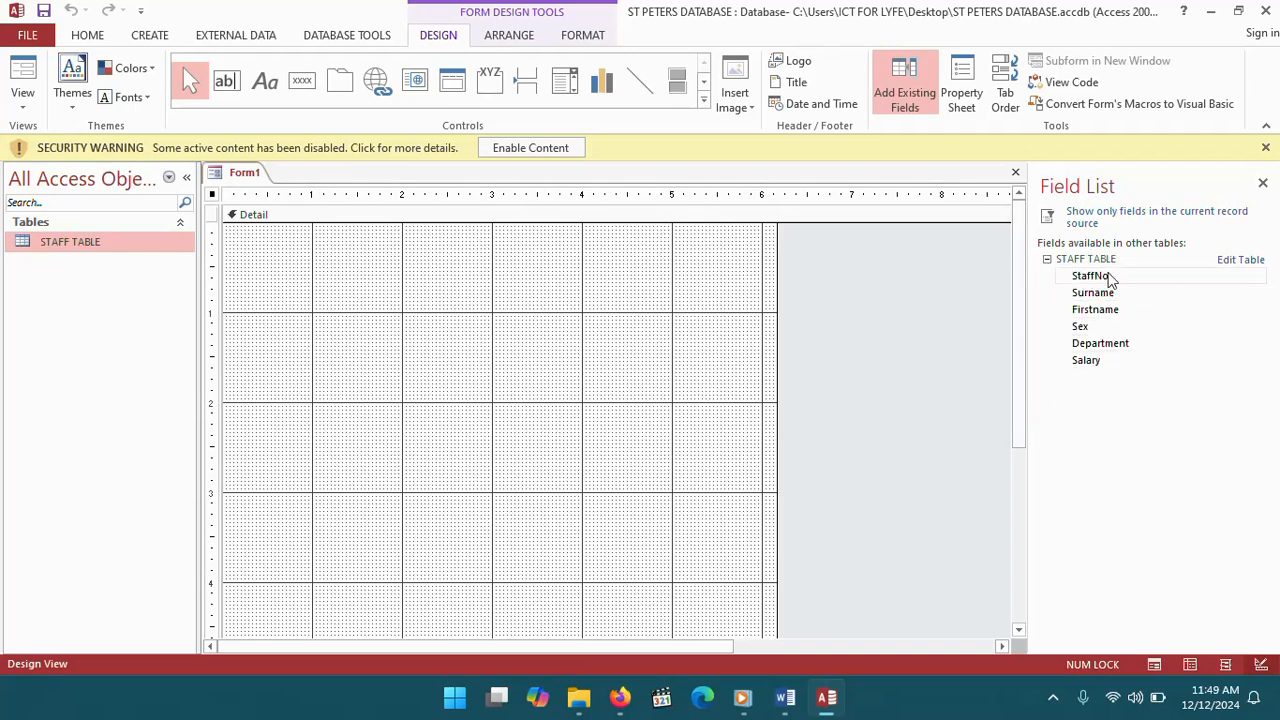
pyautogui.doubleClick(1078, 278)
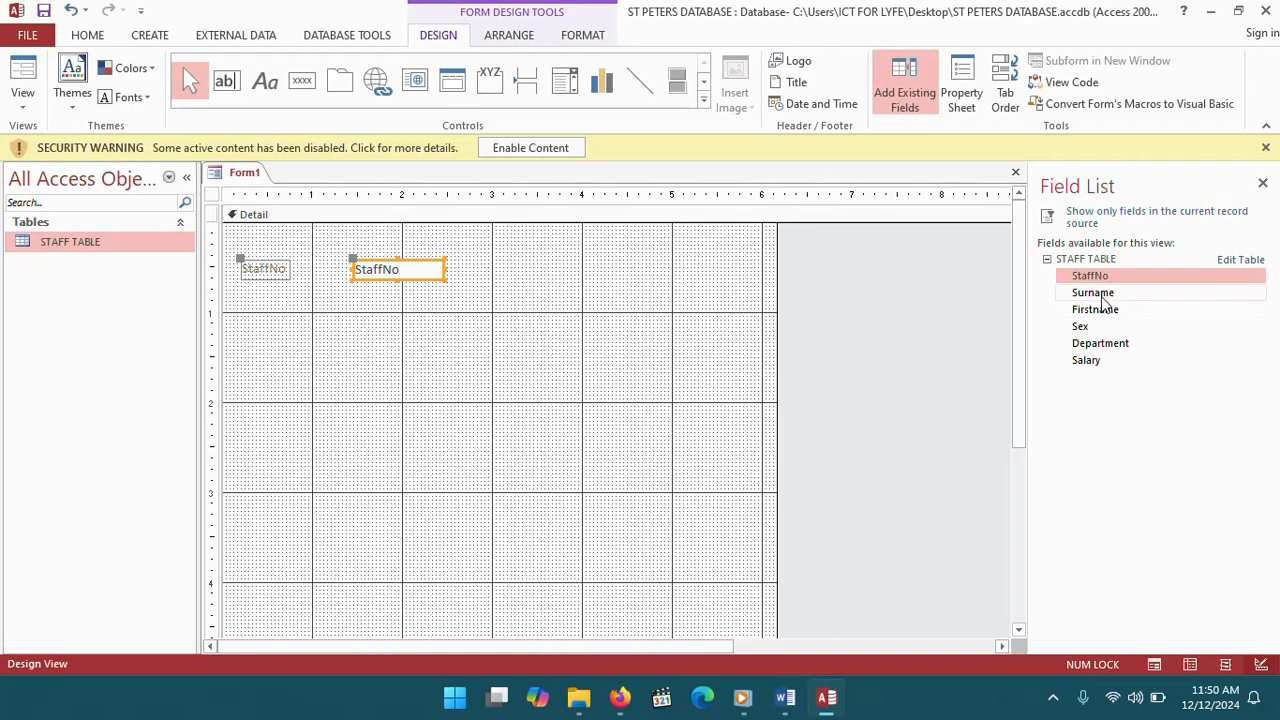
pyautogui.doubleClick(1093, 293)
pyautogui.doubleClick(1106, 311)
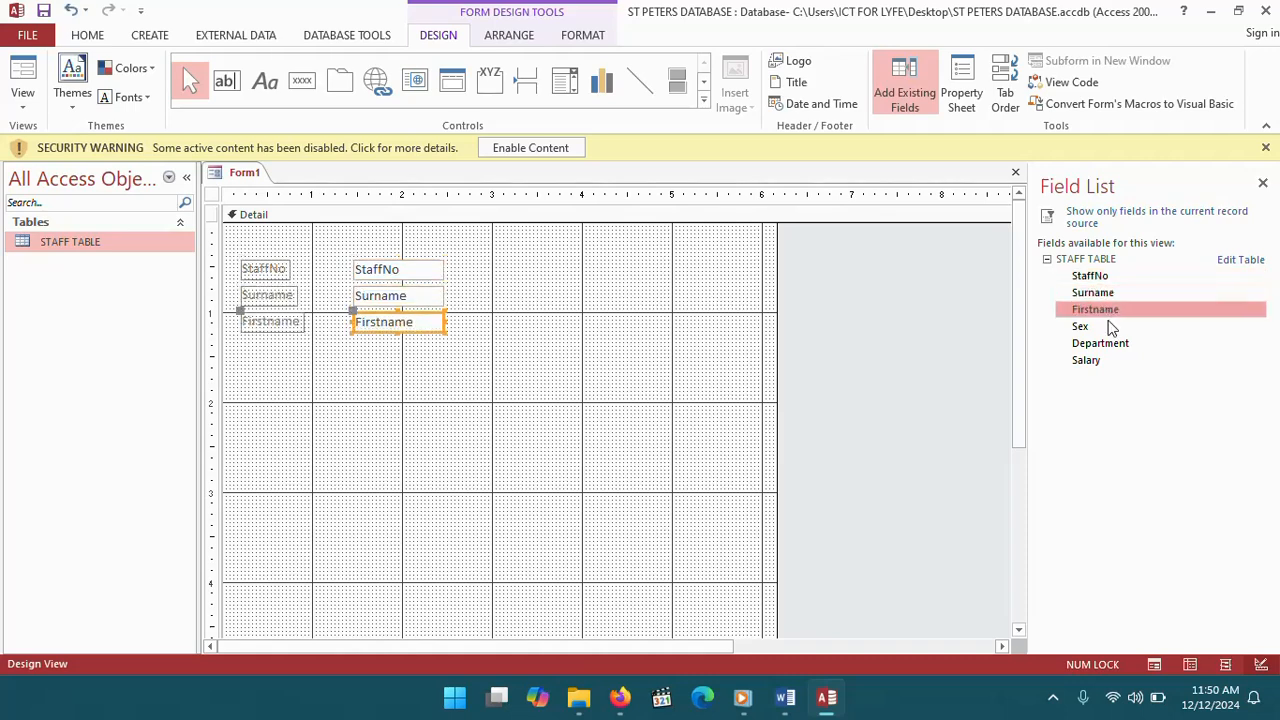
pyautogui.doubleClick(1099, 328)
pyautogui.doubleClick(1105, 344)
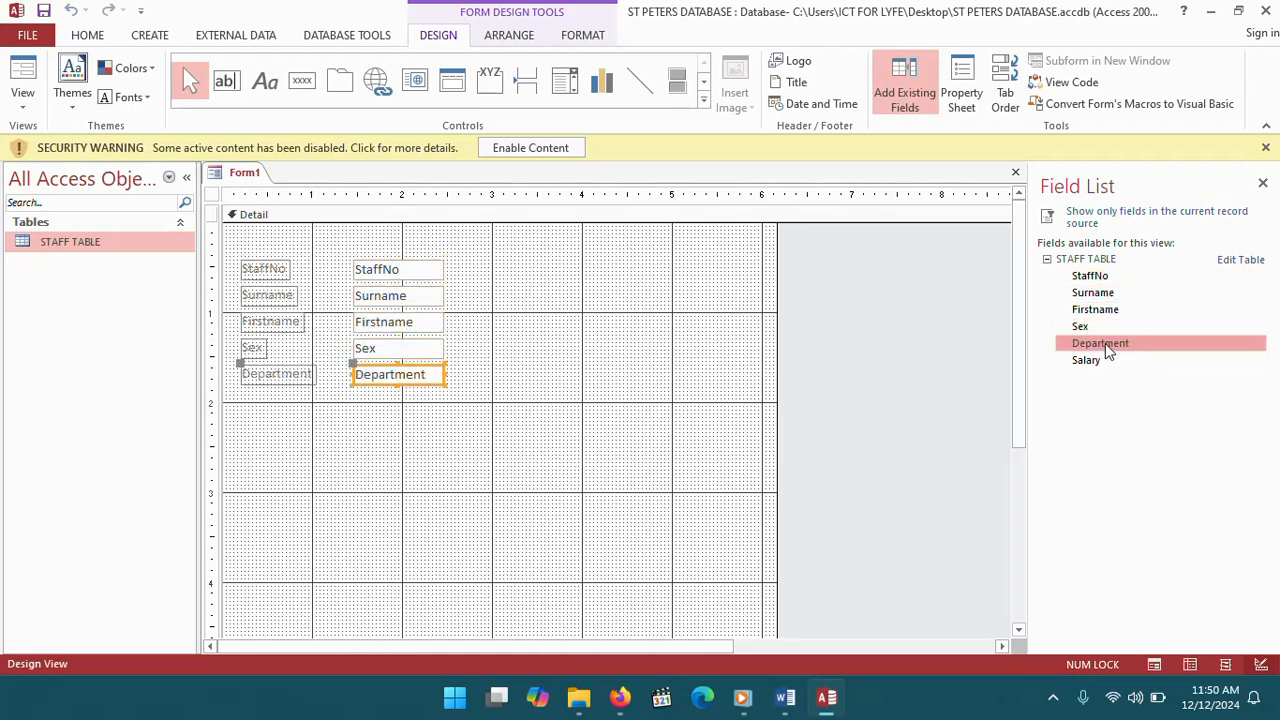
pyautogui.doubleClick(1094, 360)
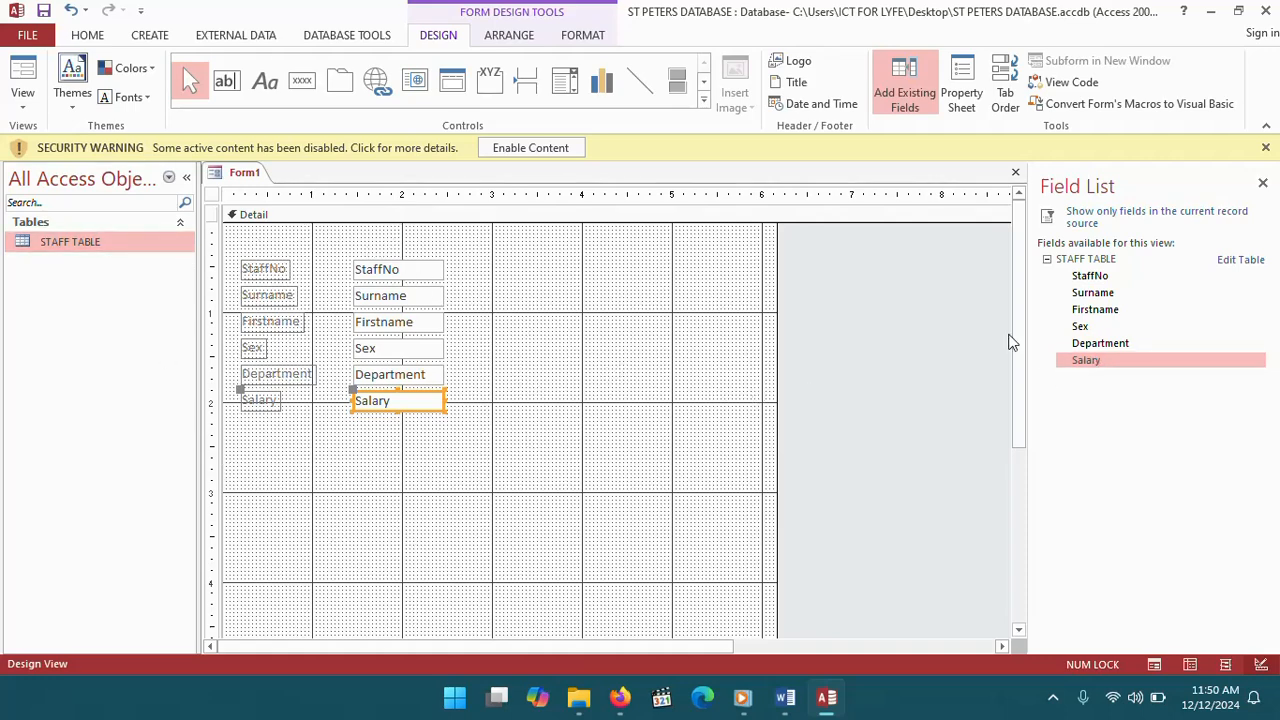
pyautogui.click(1262, 183)
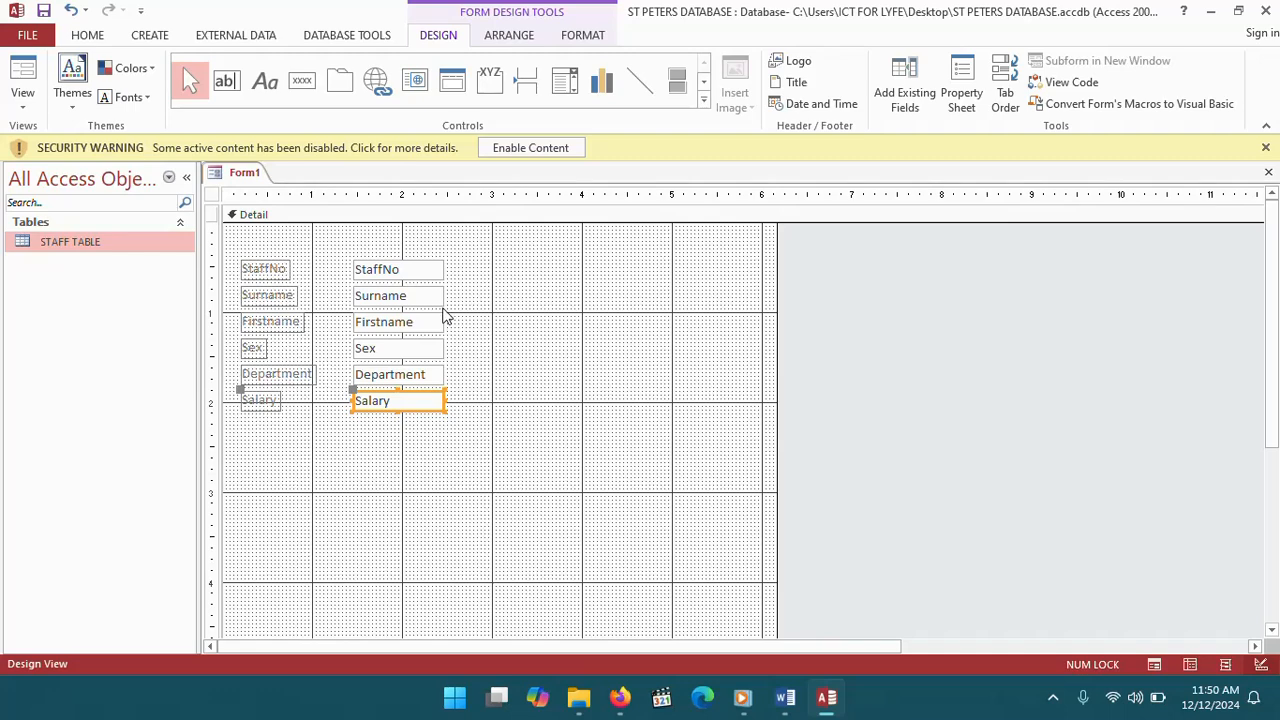
# Step: Save the form as Data Entry Form
pyautogui.rightClick(247, 174)
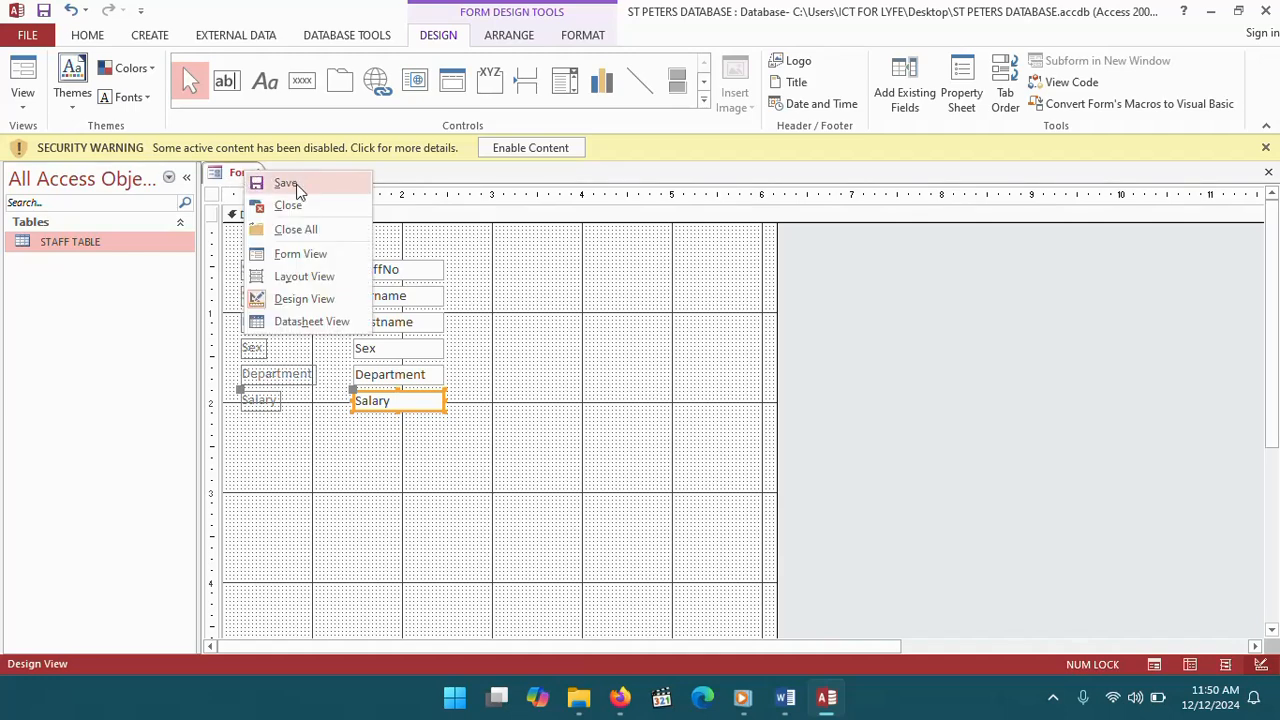
pyautogui.click(283, 183)
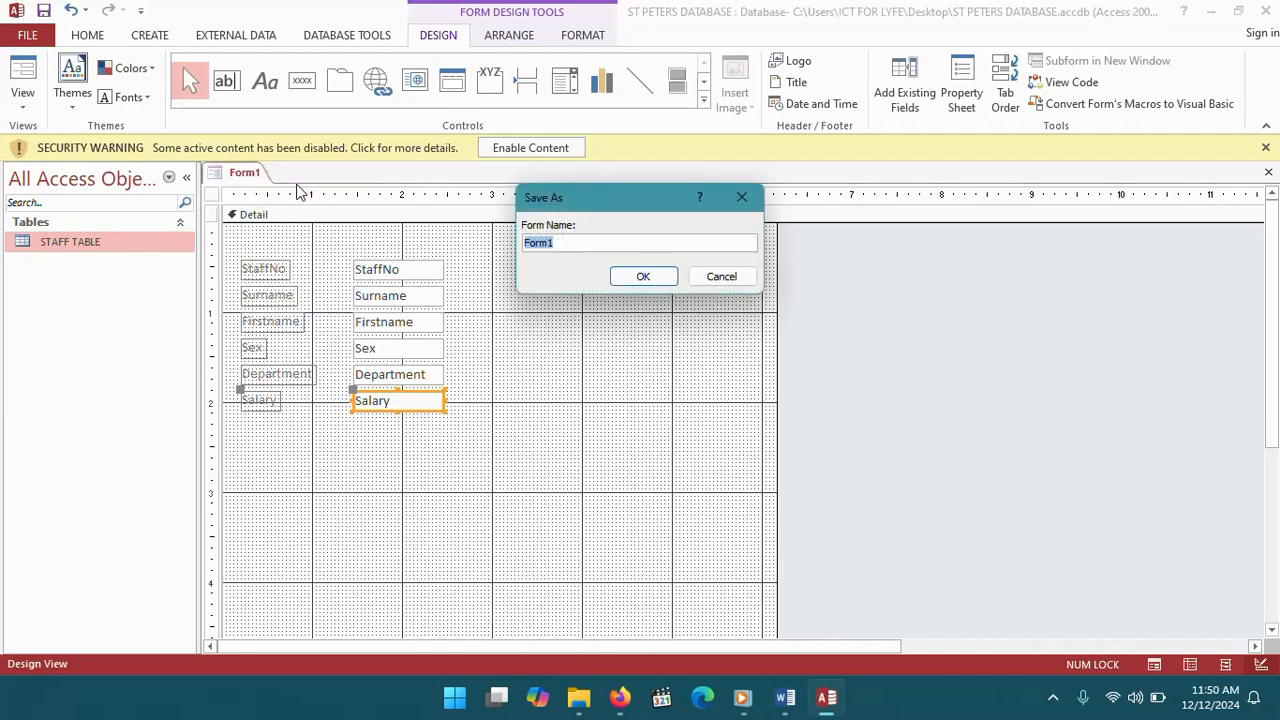
pyautogui.write('Data Entry Form')
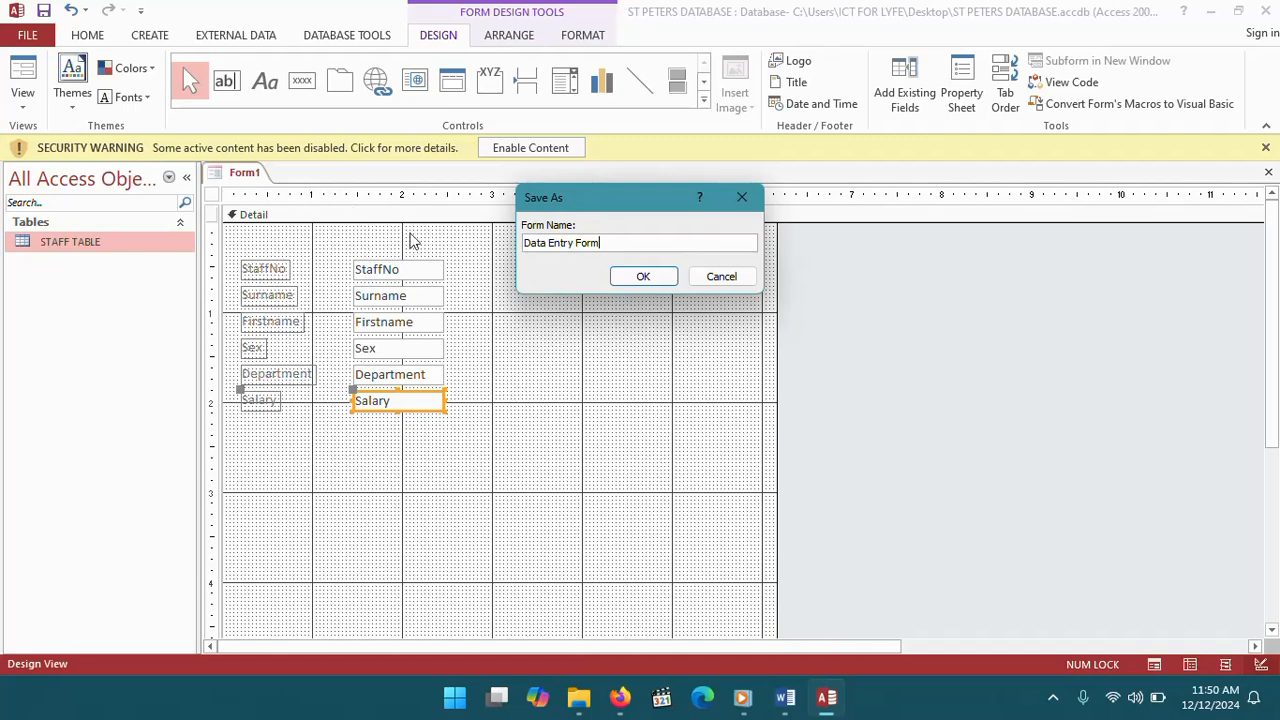
pyautogui.click(645, 277)
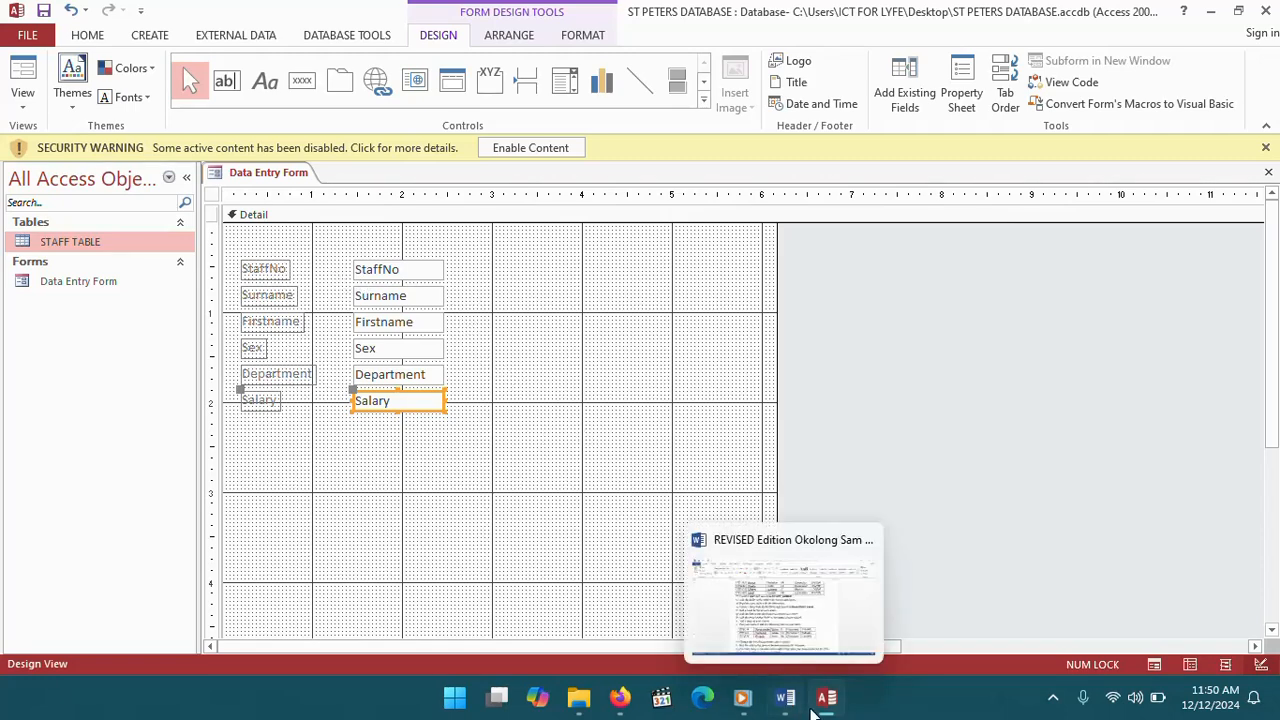
# Step: Check the next form tasks in the Word workbook, return to Access and deselect the Salary field
pyautogui.click(808, 706)
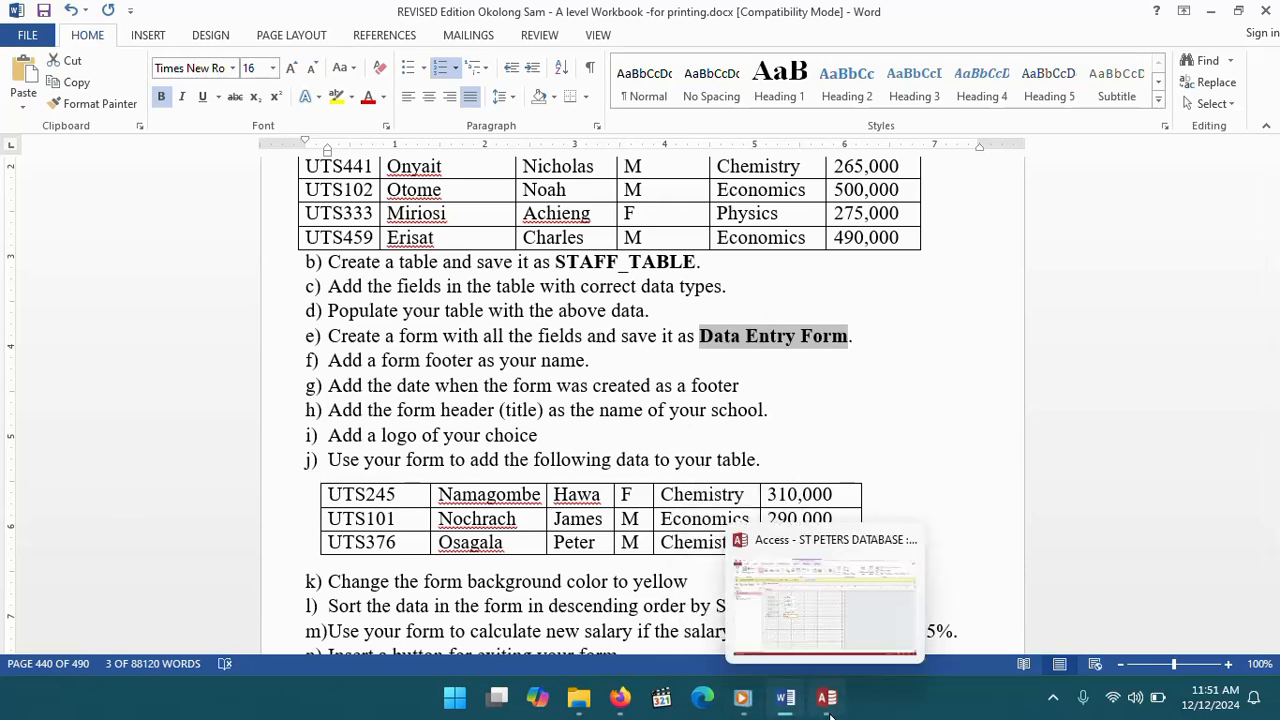
pyautogui.click(829, 716)
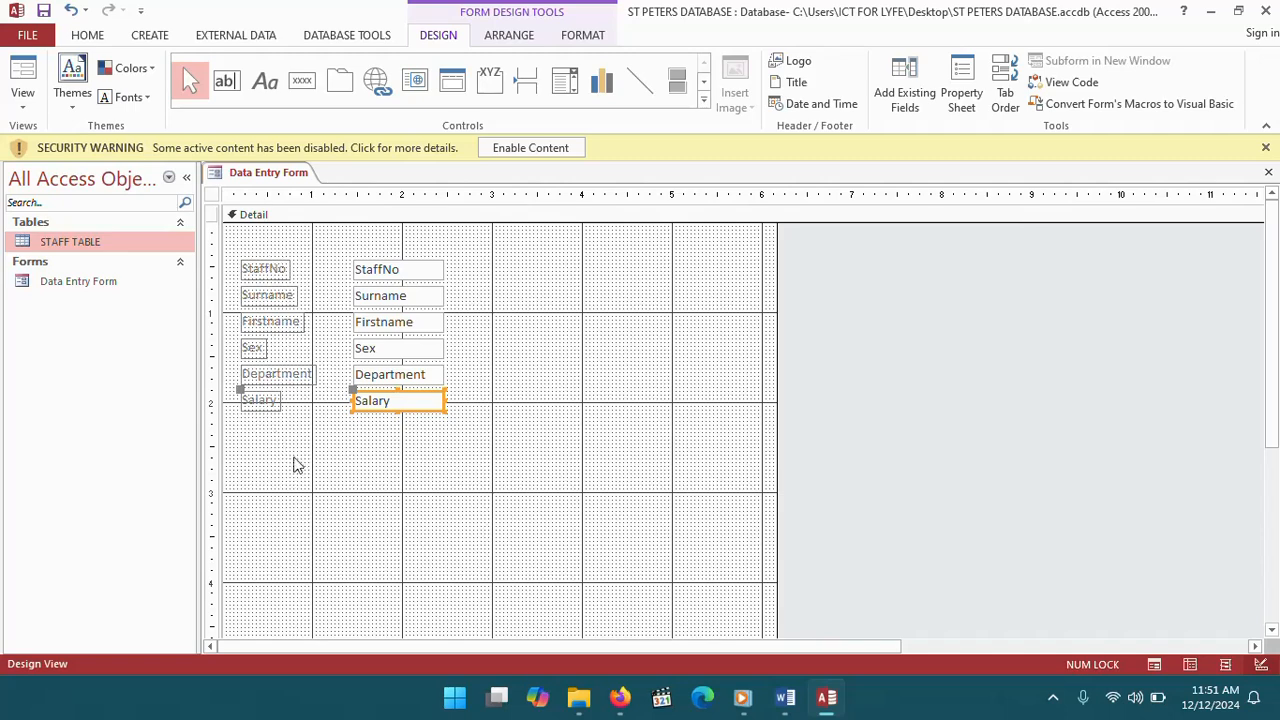
pyautogui.click(302, 450)
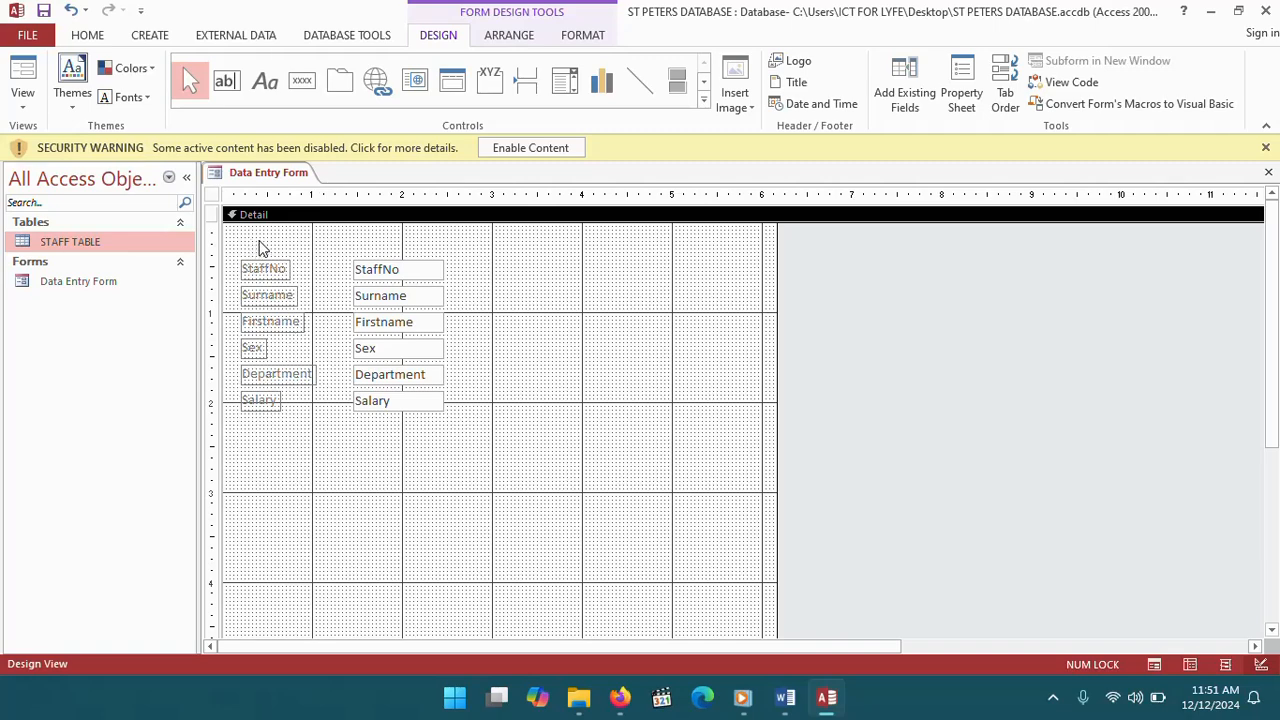
# Step: Format all six field labels, from StaffNo to Salary, as bold red text at size 14
pyautogui.moveTo(259, 240); pyautogui.dragTo(259, 443)
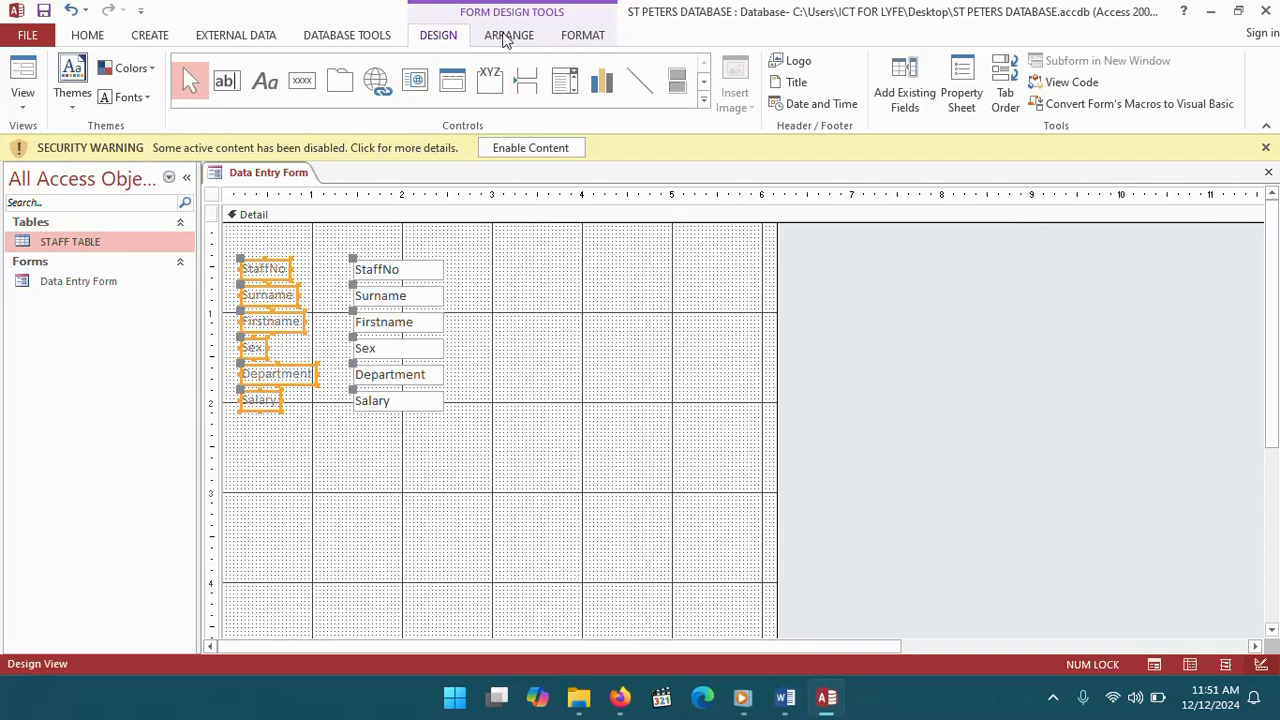
pyautogui.click(586, 38)
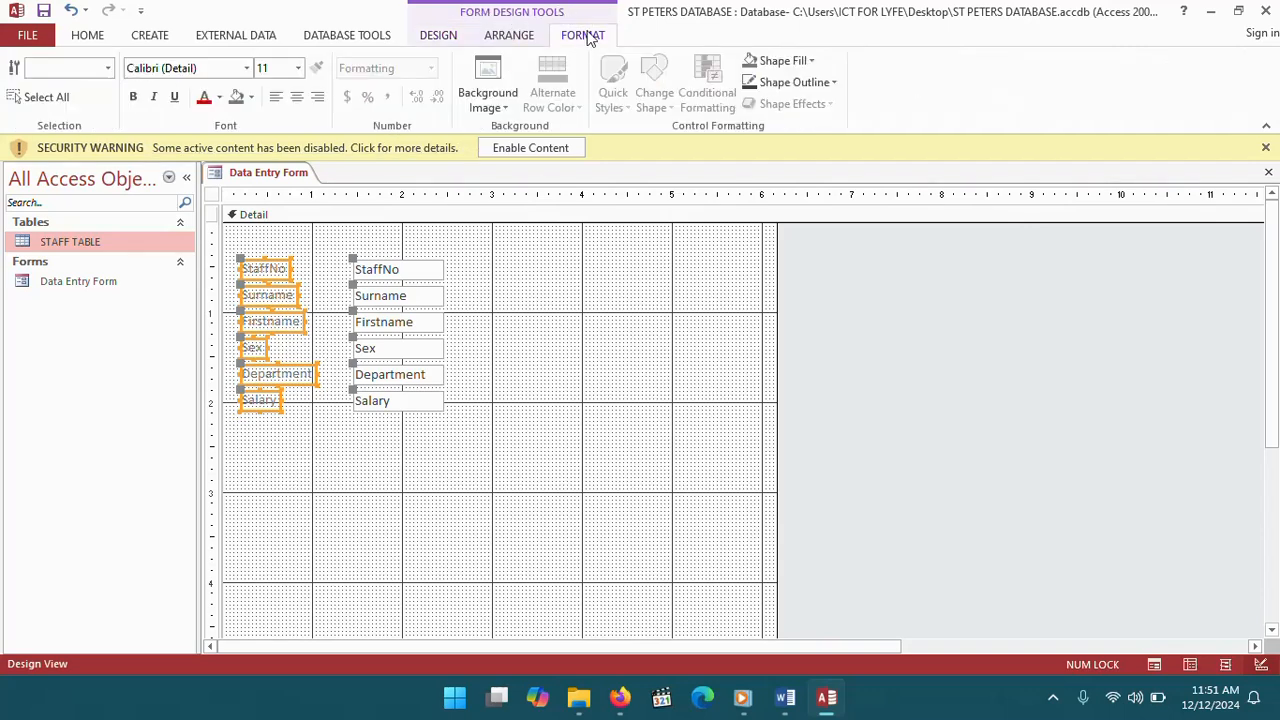
pyautogui.click(134, 97)
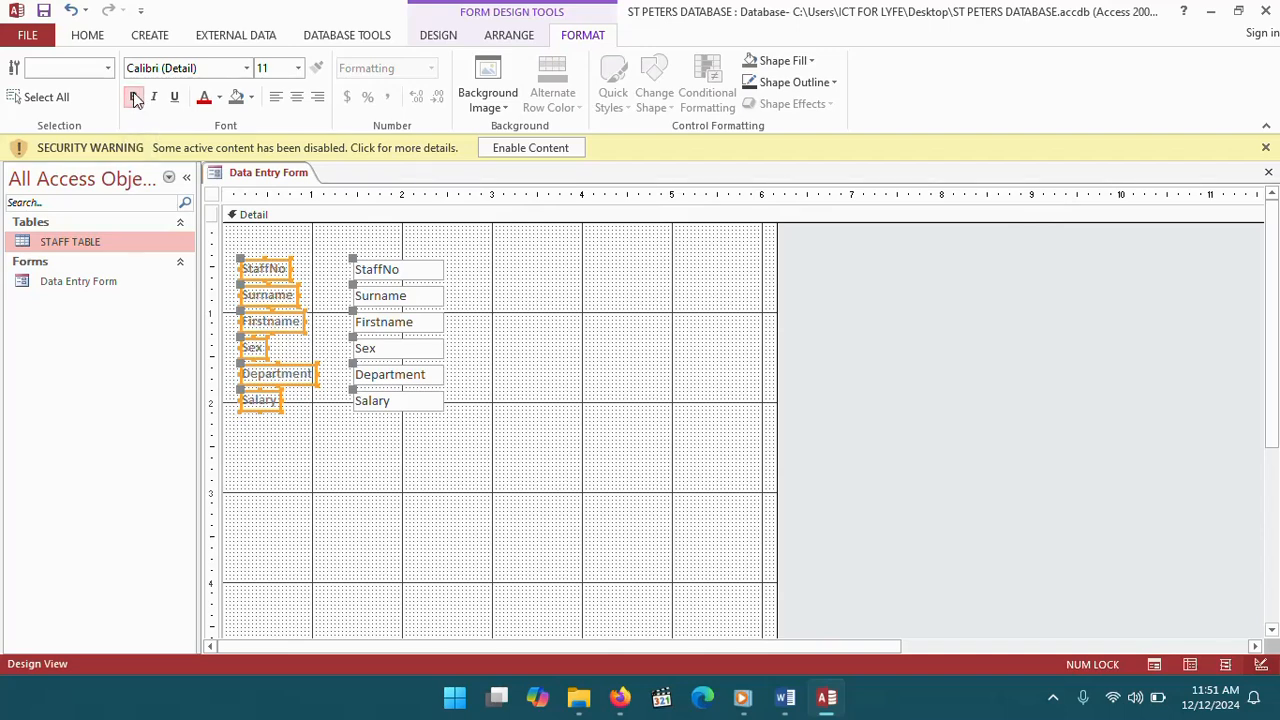
pyautogui.click(204, 98)
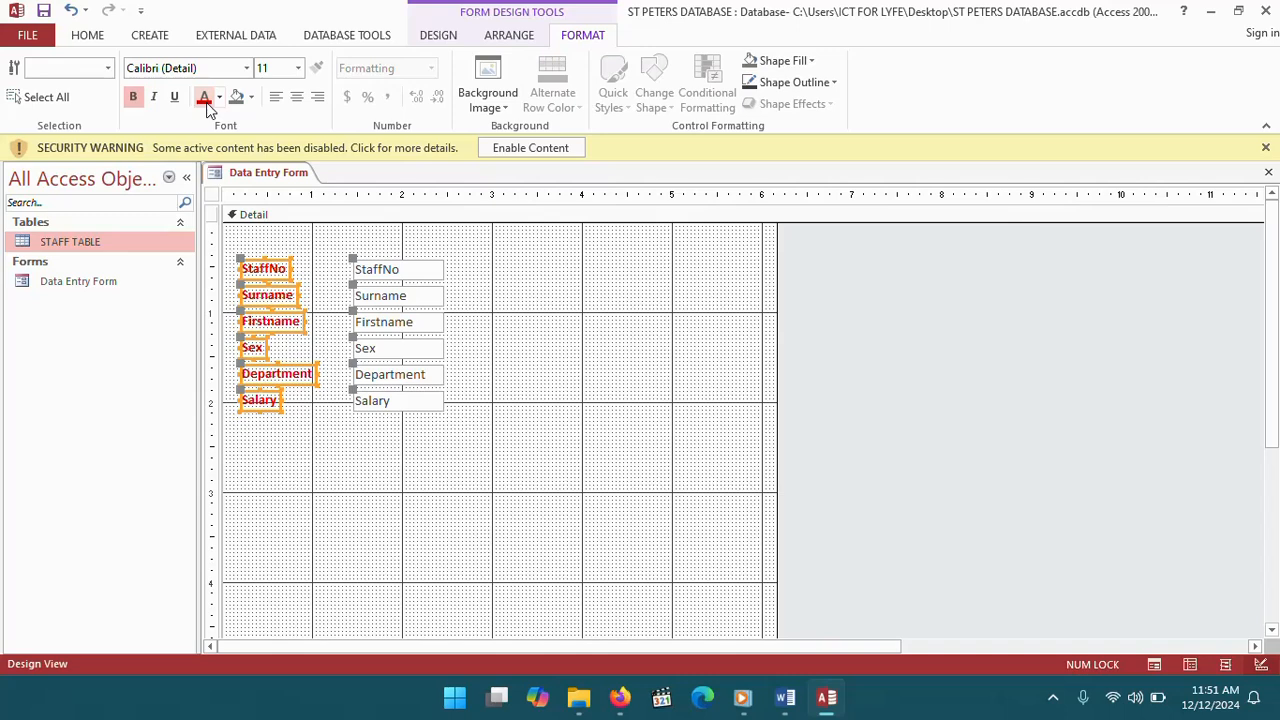
pyautogui.click(297, 69)
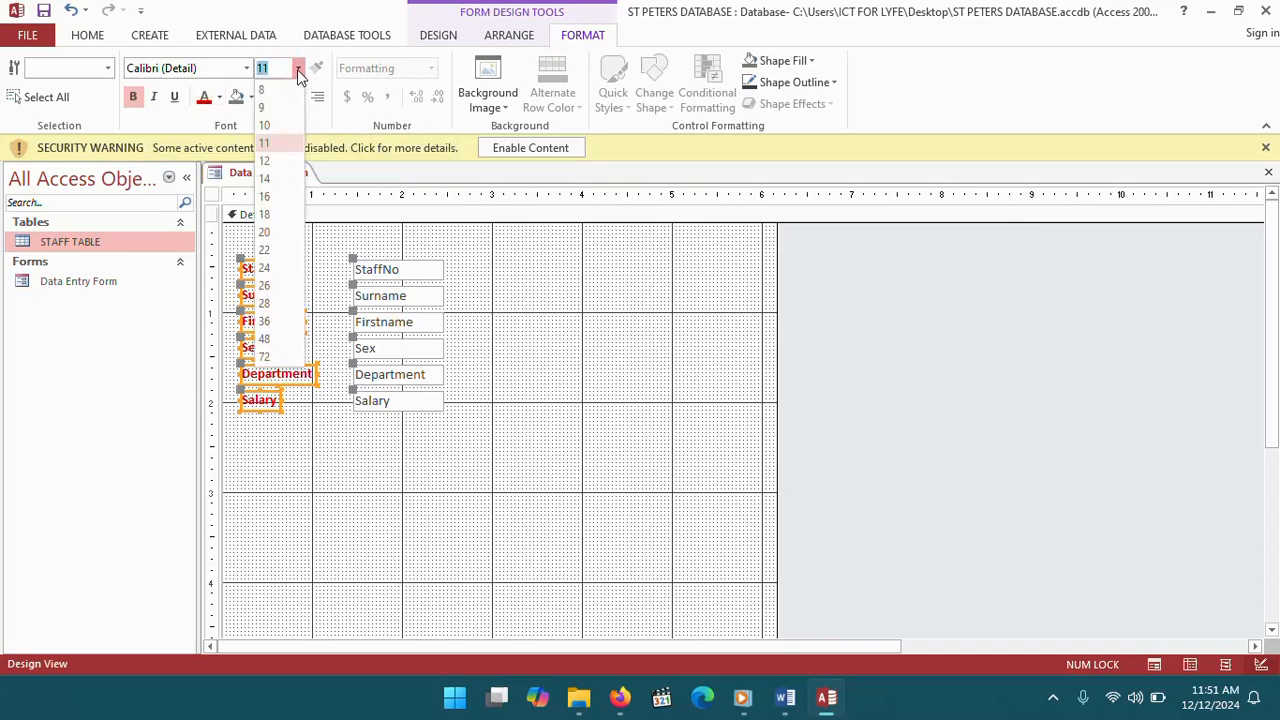
pyautogui.click(265, 178)
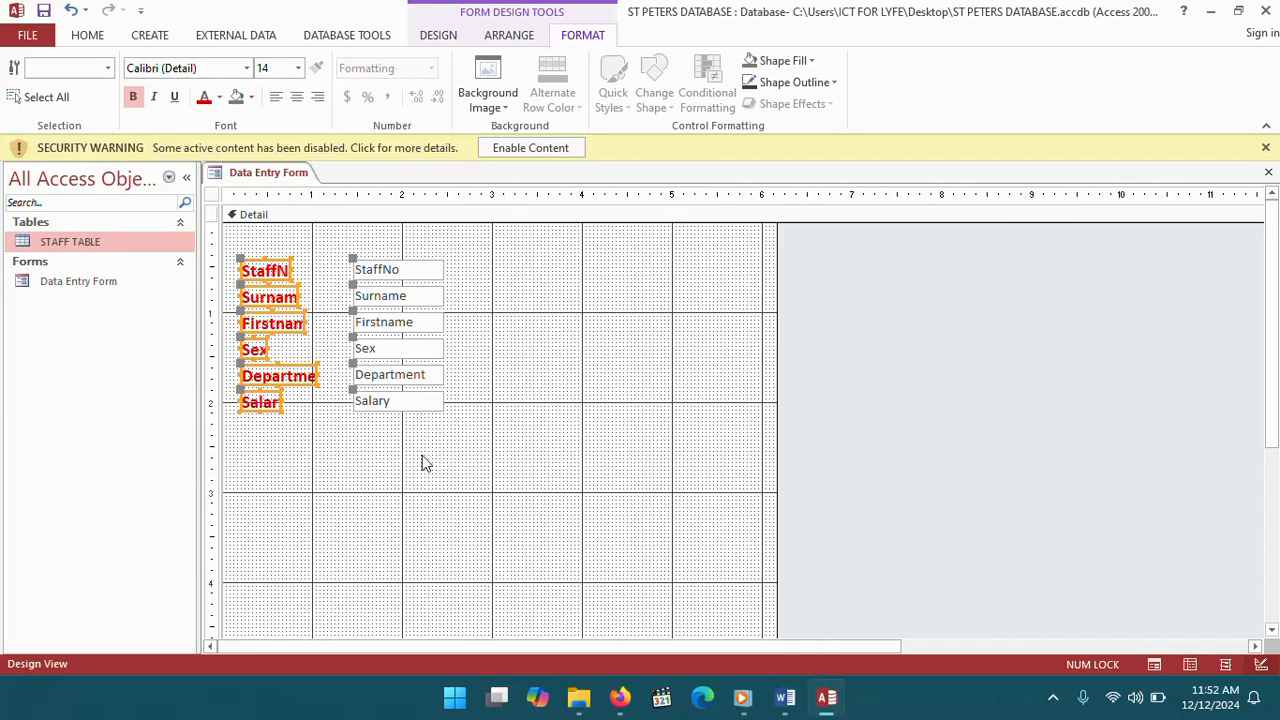
pyautogui.click(474, 474)
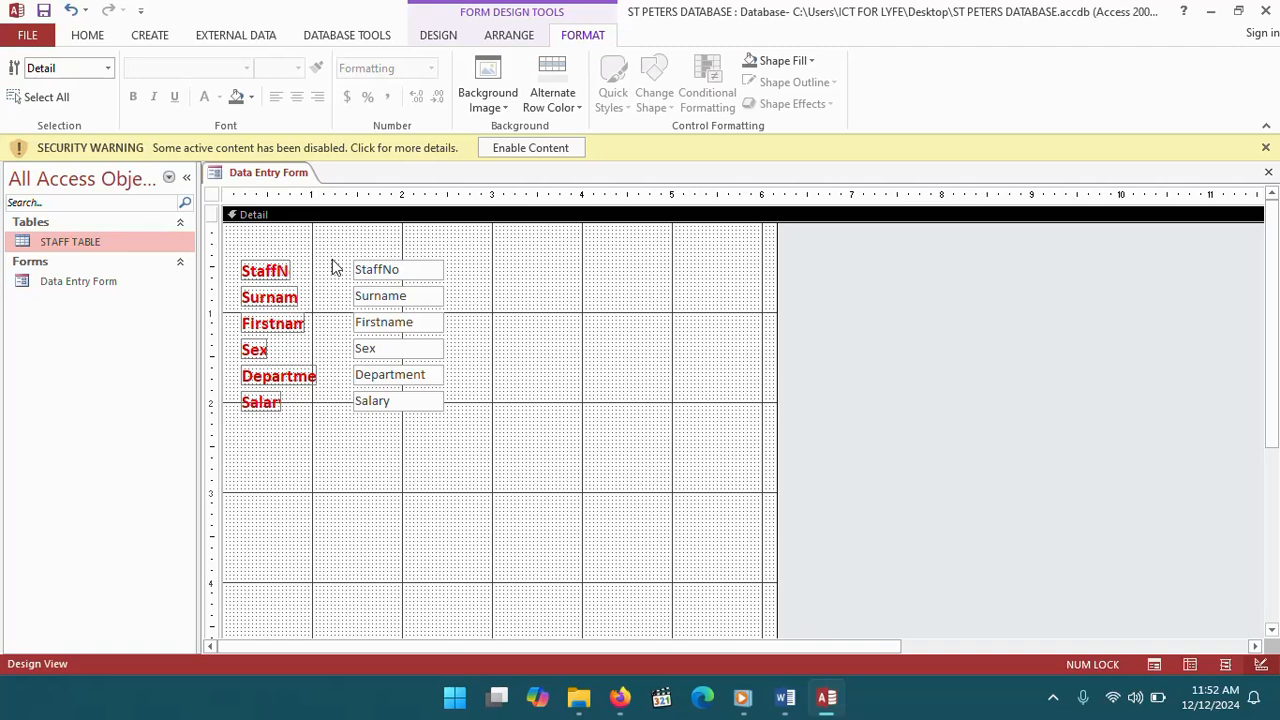
# Step: Add a form header title reading ST PETERS SECONDARY SCHOOL
pyautogui.click(437, 35)
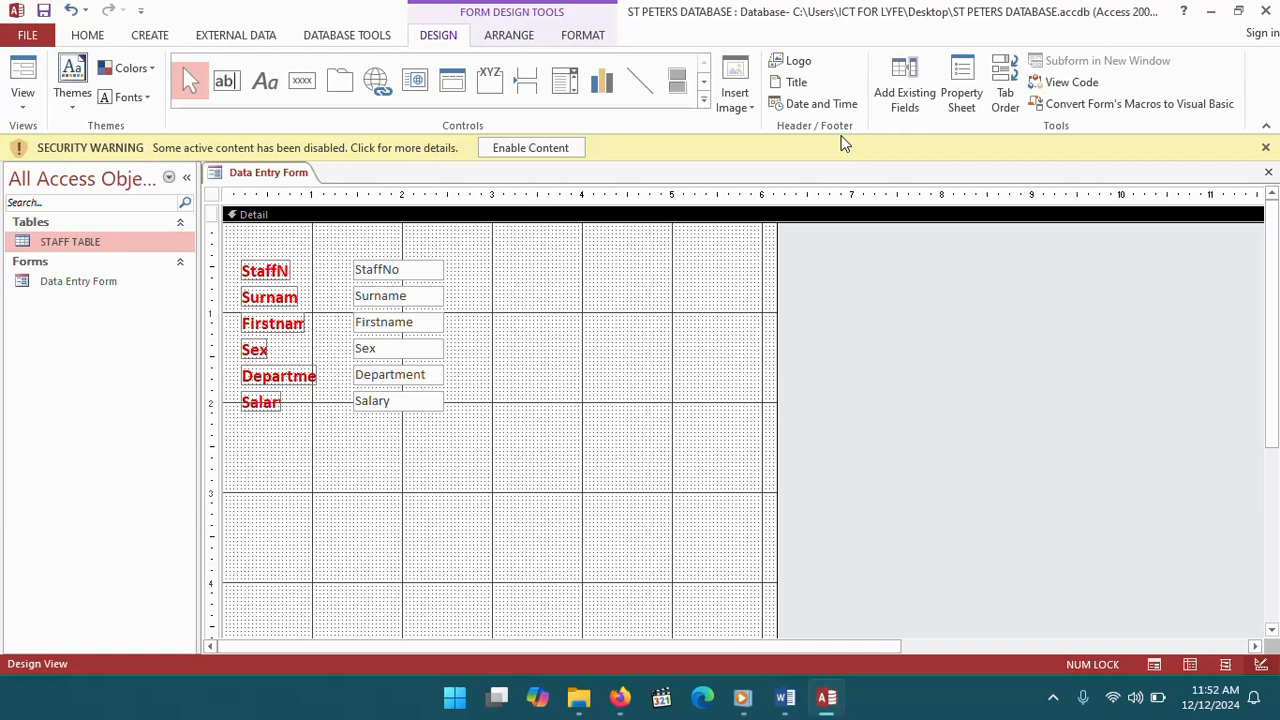
pyautogui.click(792, 84)
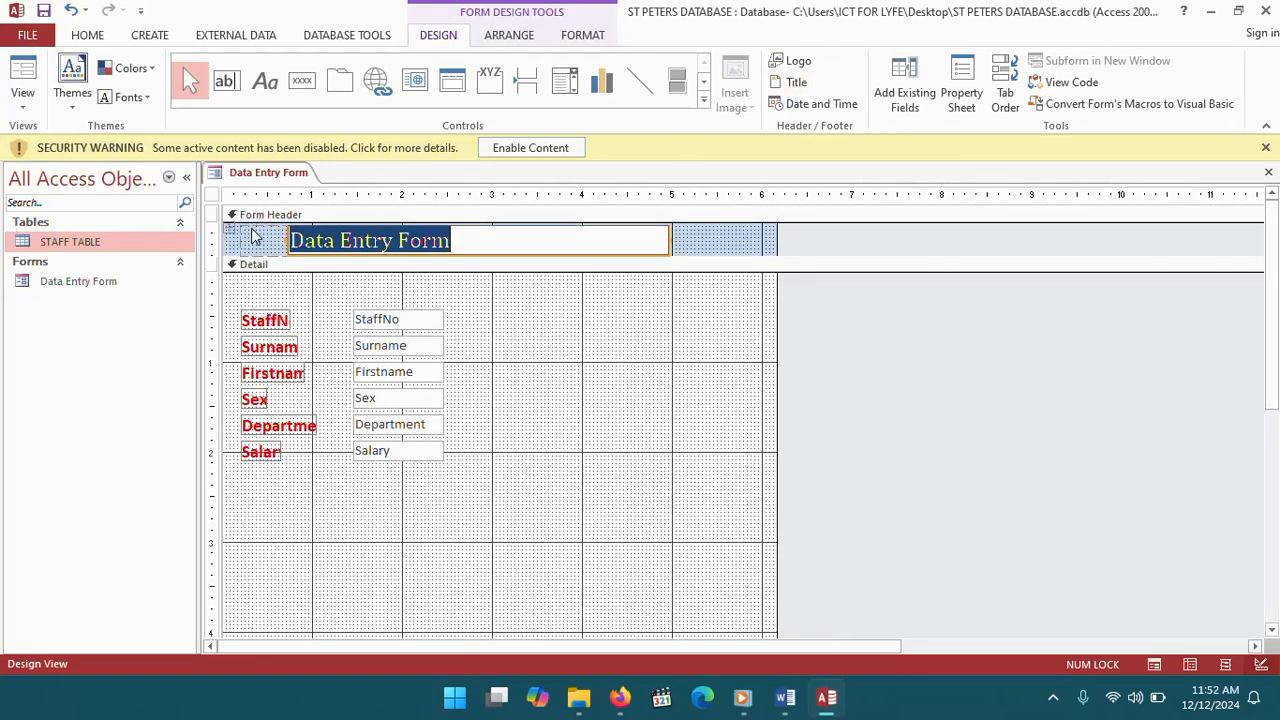
pyautogui.scroll(-5, 372, 290)
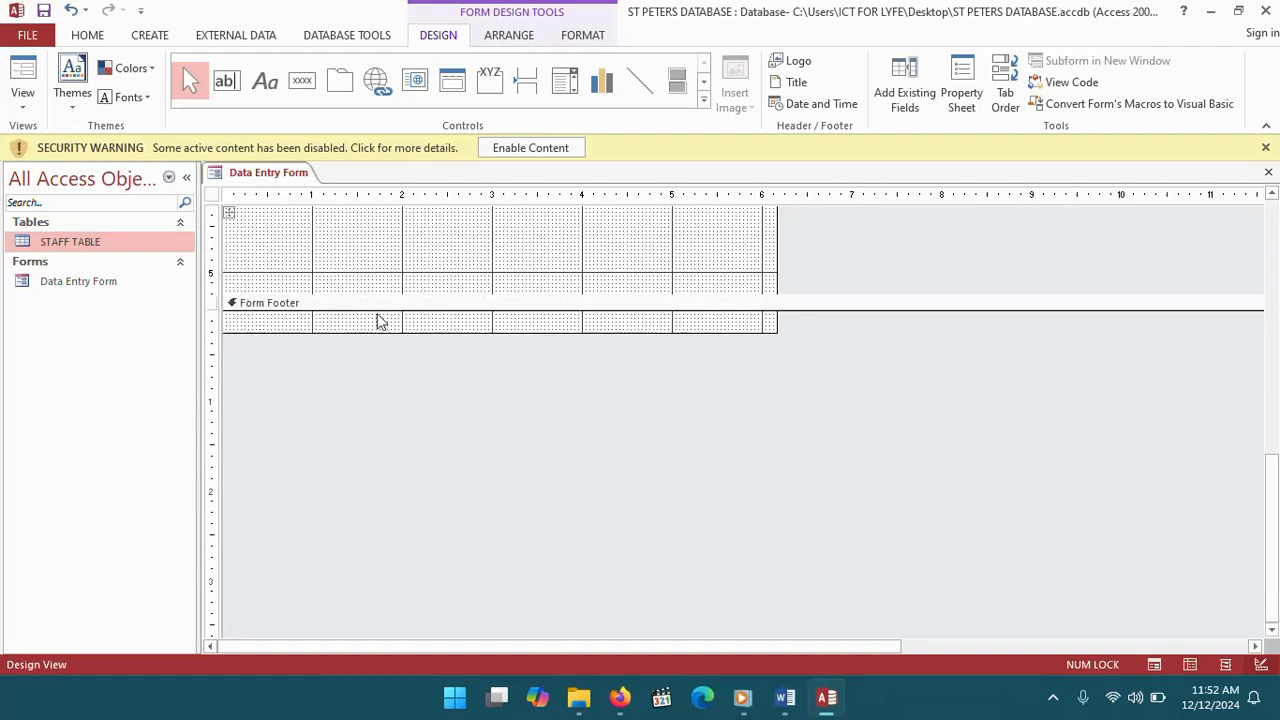
pyautogui.scroll(5, 380, 321)
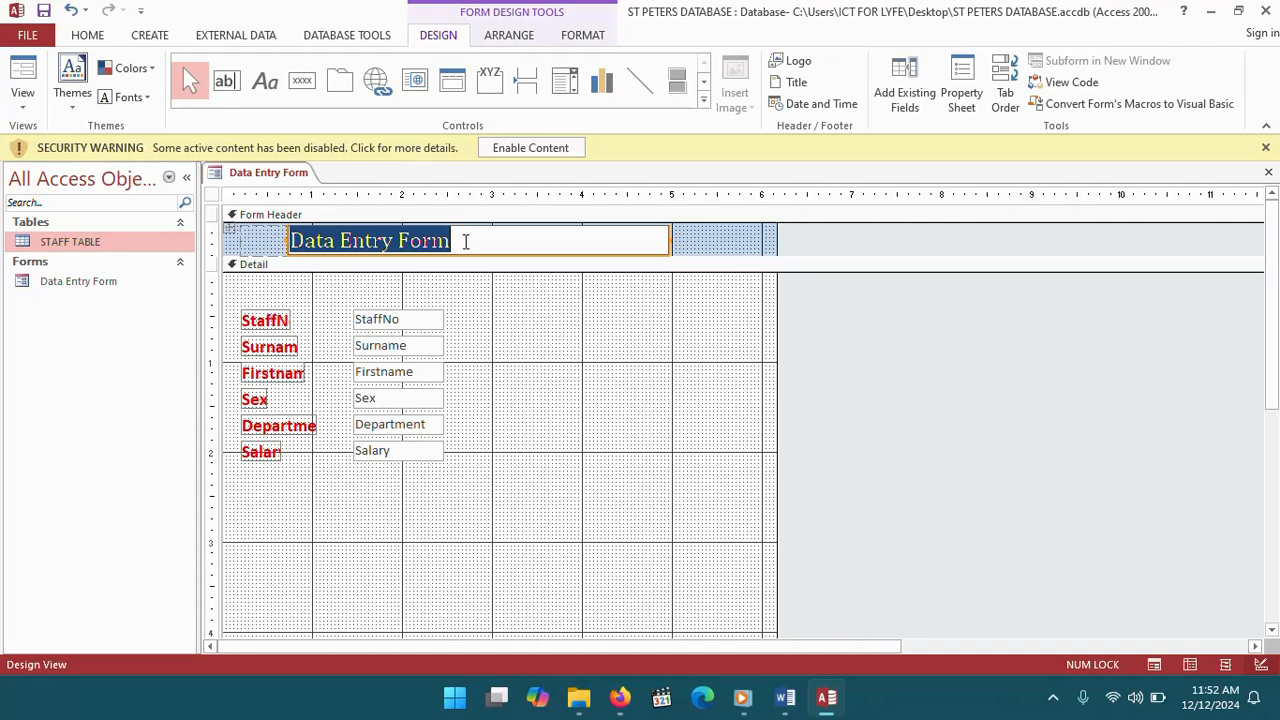
pyautogui.write('ST P')
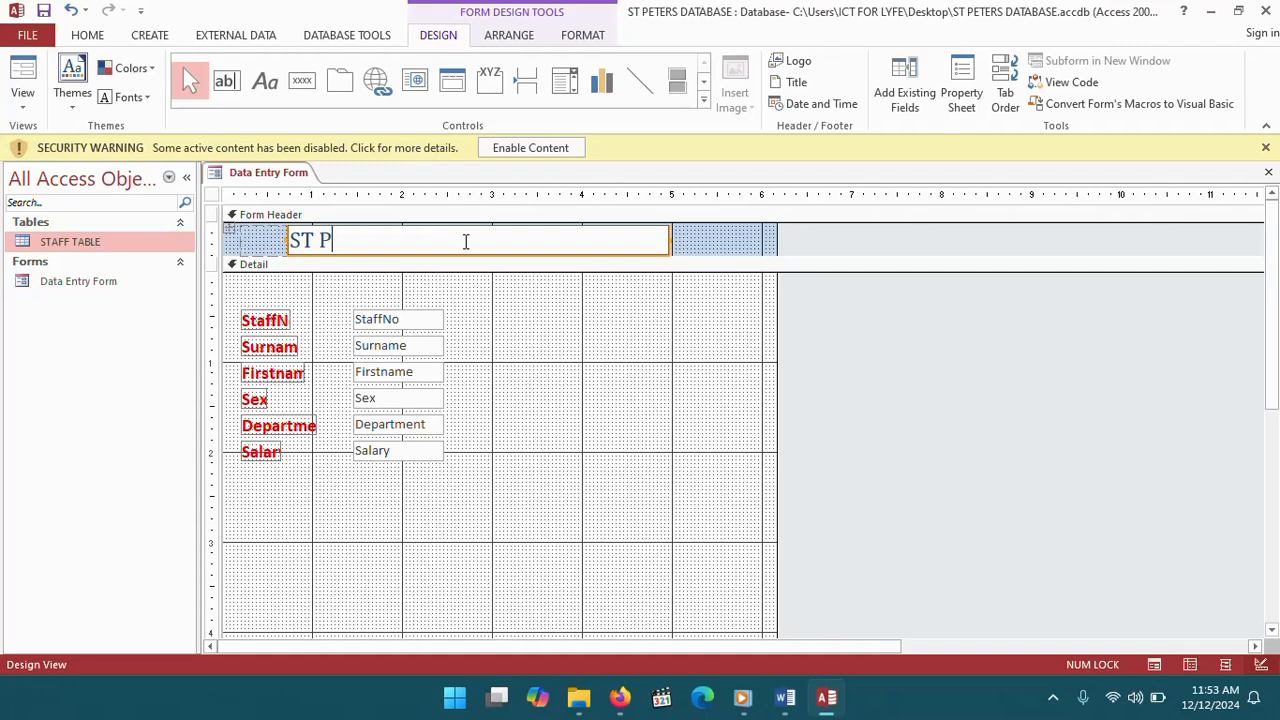
pyautogui.write('ETER')
pyautogui.write('S ')
pyautogui.write('H')
pyautogui.write('EC')
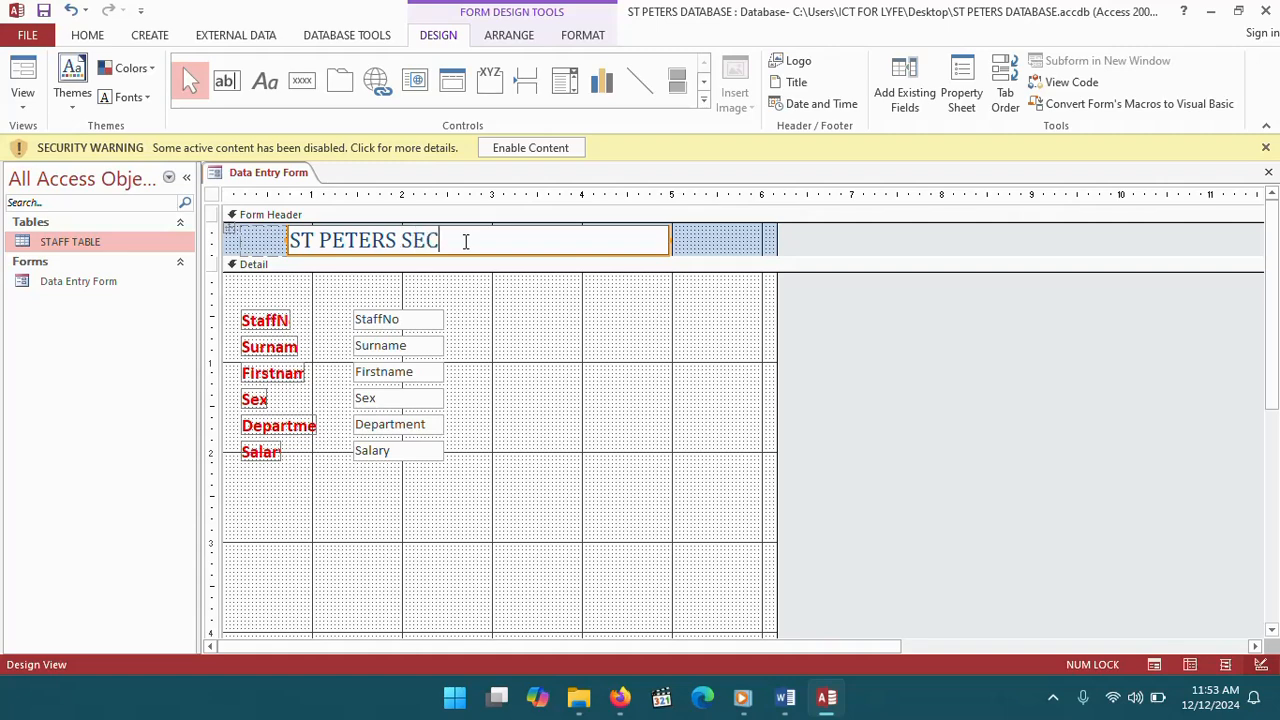
pyautogui.write('ONDARY SCHOOL')
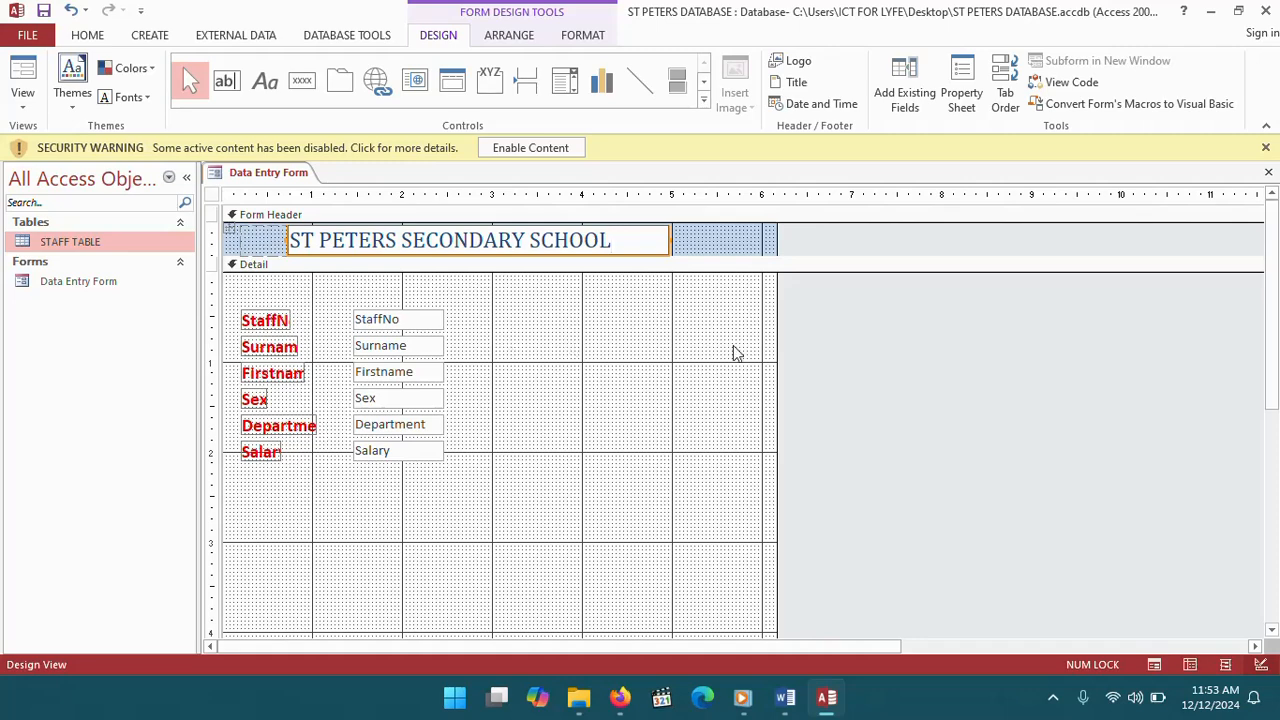
# Step: Add a label in the form footer containing the form creator's full name in capitals
pyautogui.scroll(-3, 506, 423)
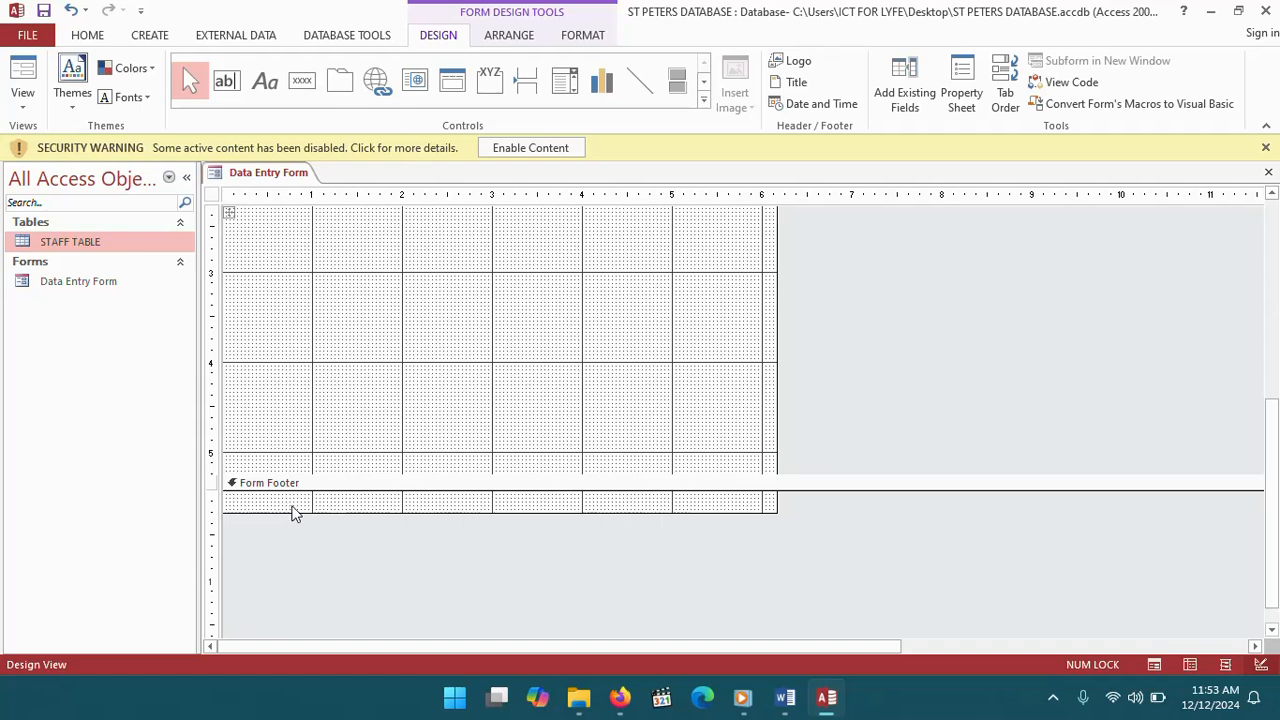
pyautogui.click(348, 508)
pyautogui.click(440, 506)
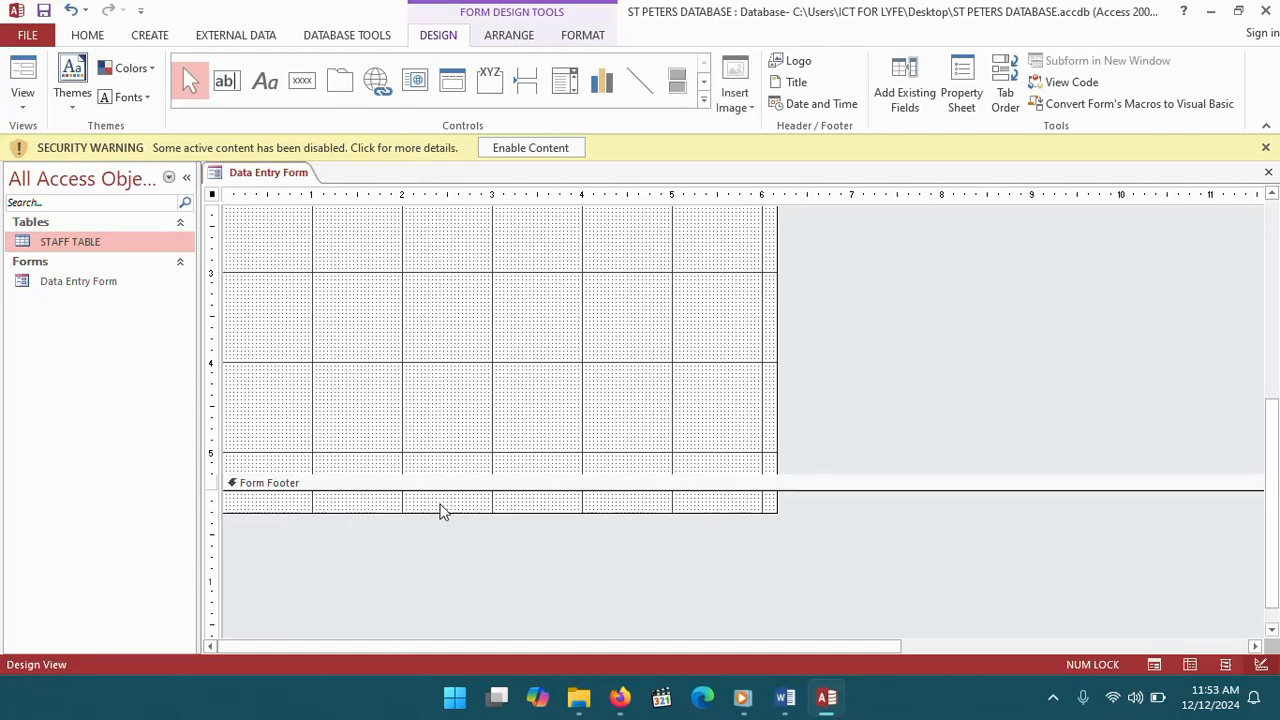
pyautogui.click(539, 509)
pyautogui.click(644, 512)
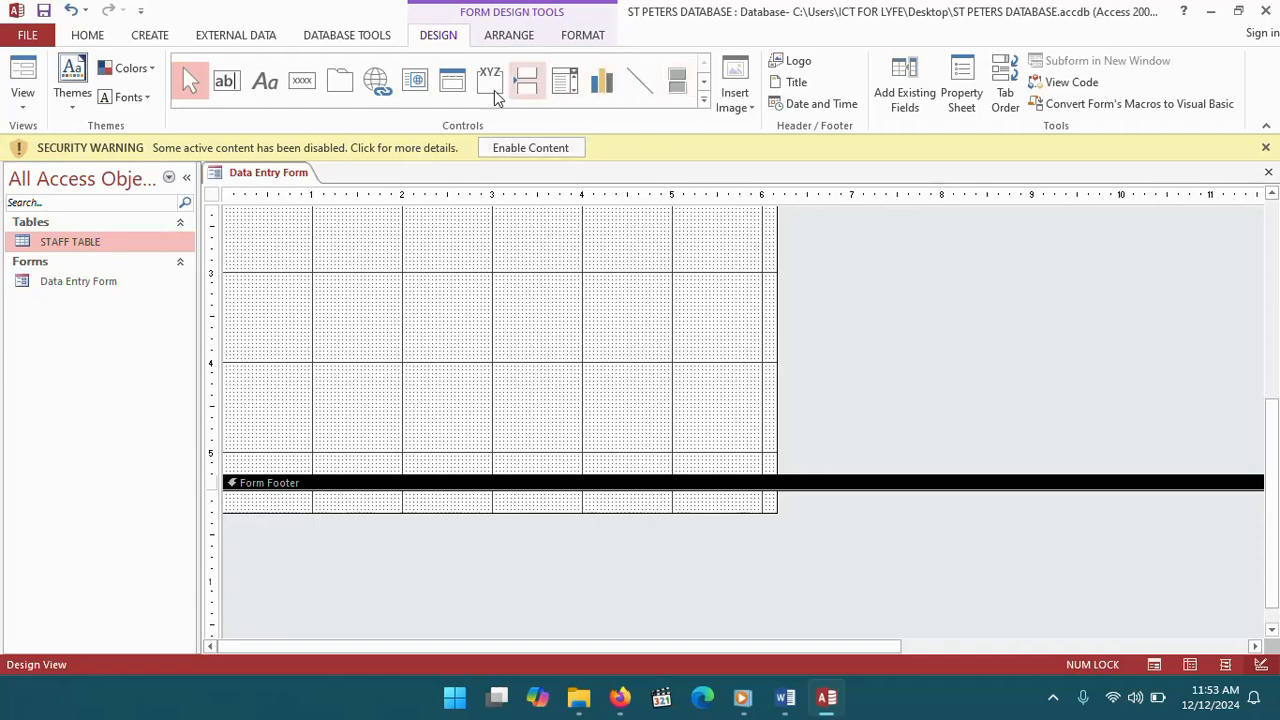
pyautogui.click(266, 86)
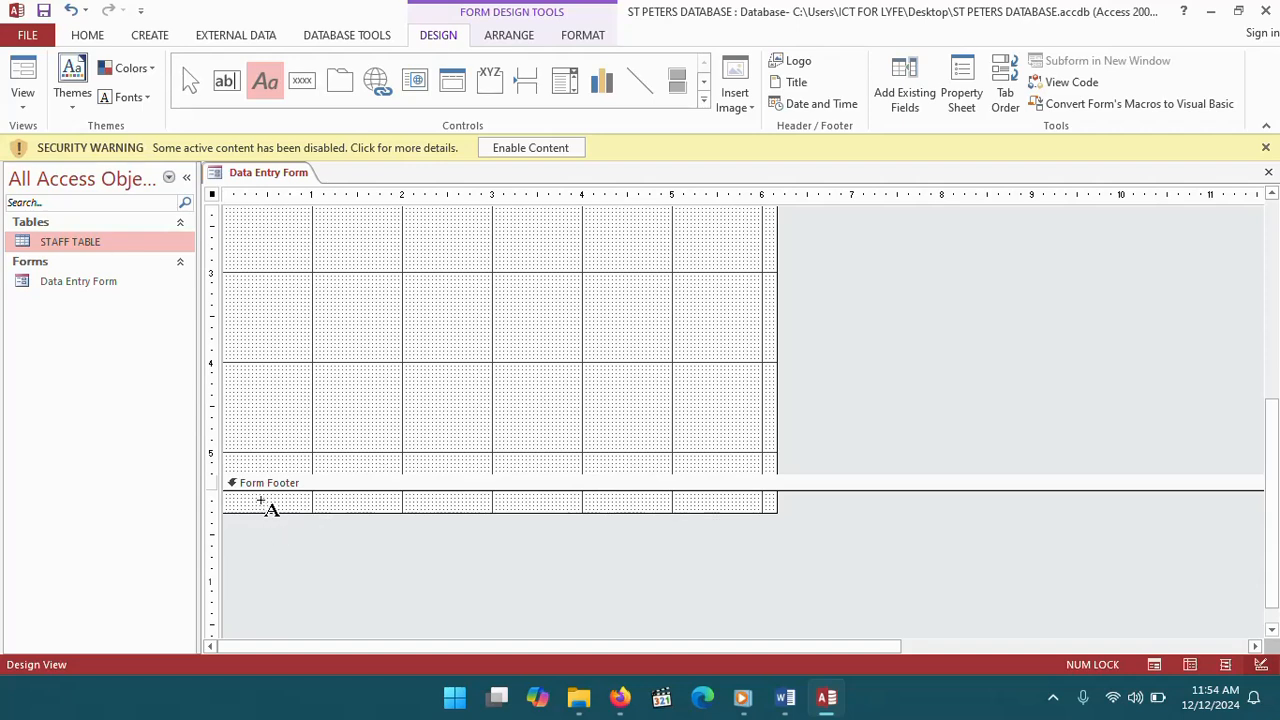
pyautogui.press('Escape')
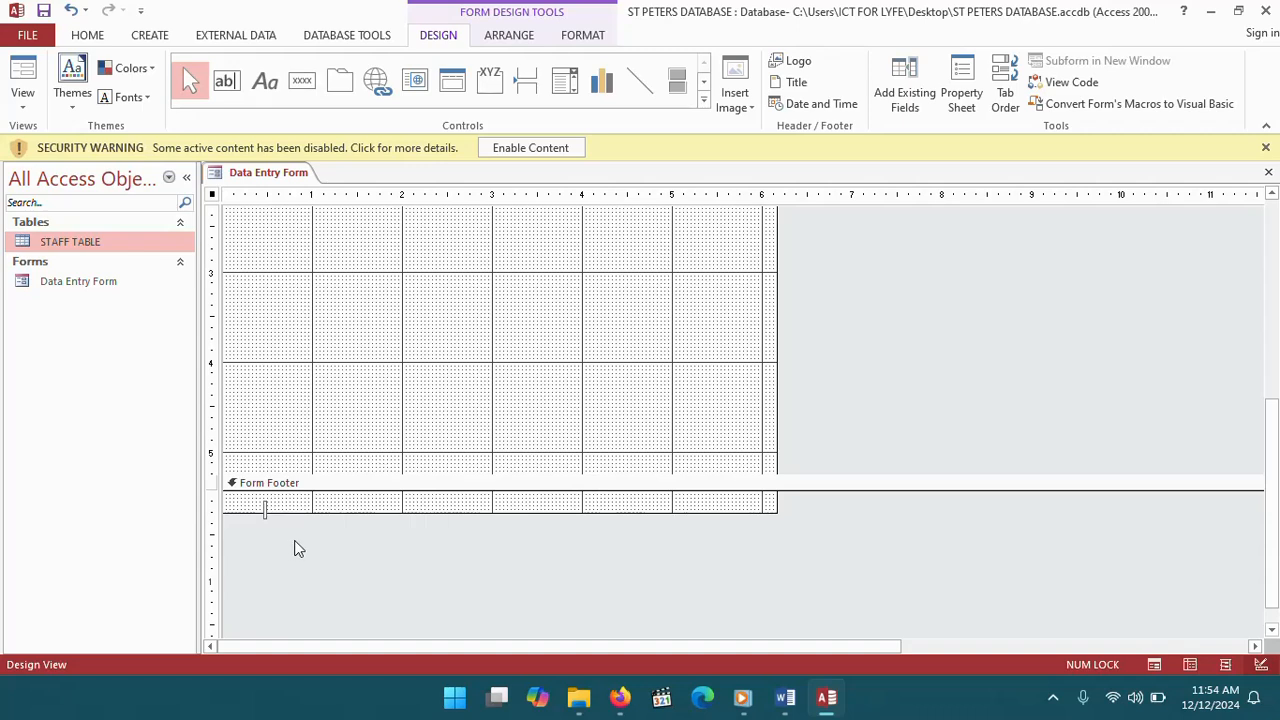
pyautogui.write('SAMUEL')
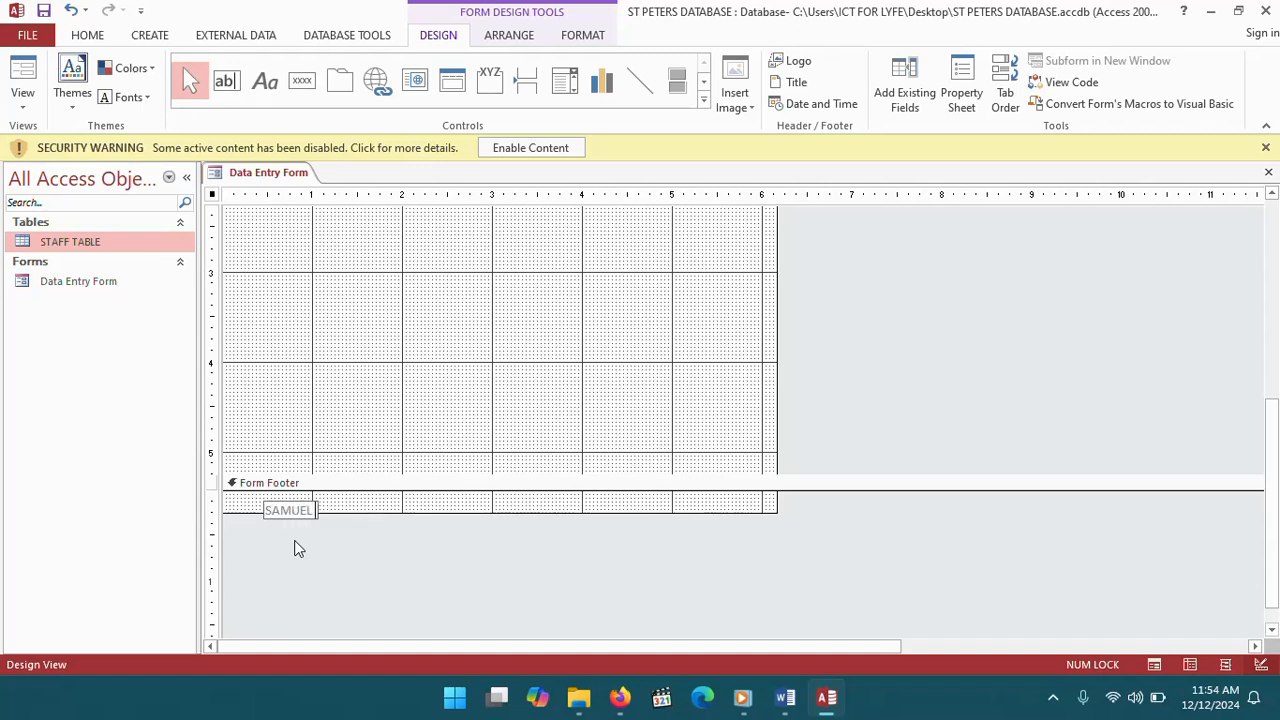
pyautogui.write(' OKOLONG')
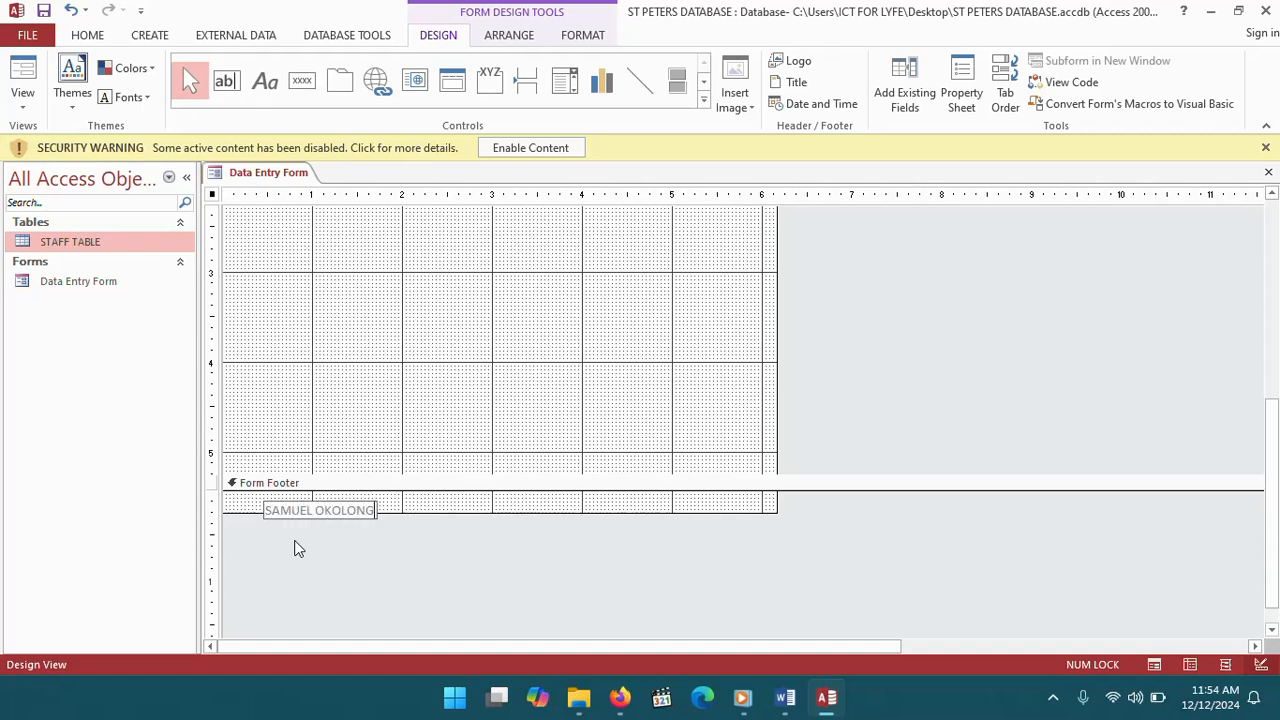
pyautogui.click(377, 541)
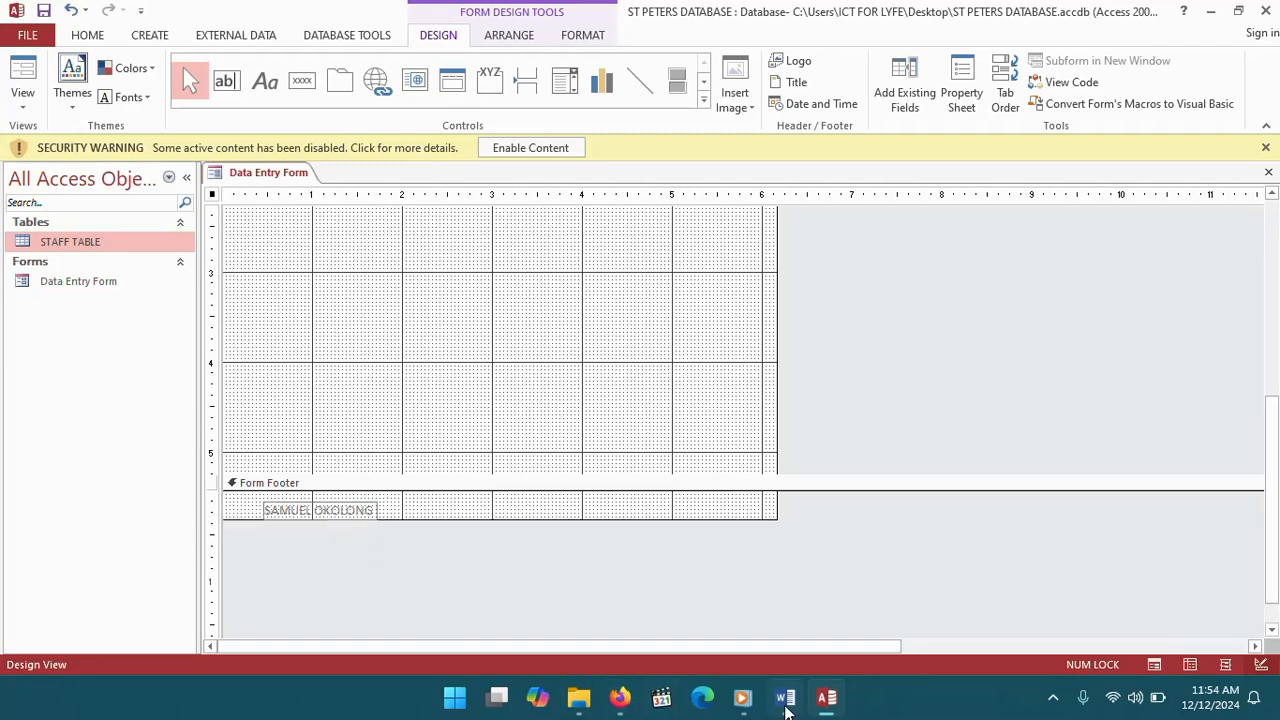
# Step: Check the date task in the Word workbook, and insert the date in long format without the time into the Access form
pyautogui.click(785, 697)
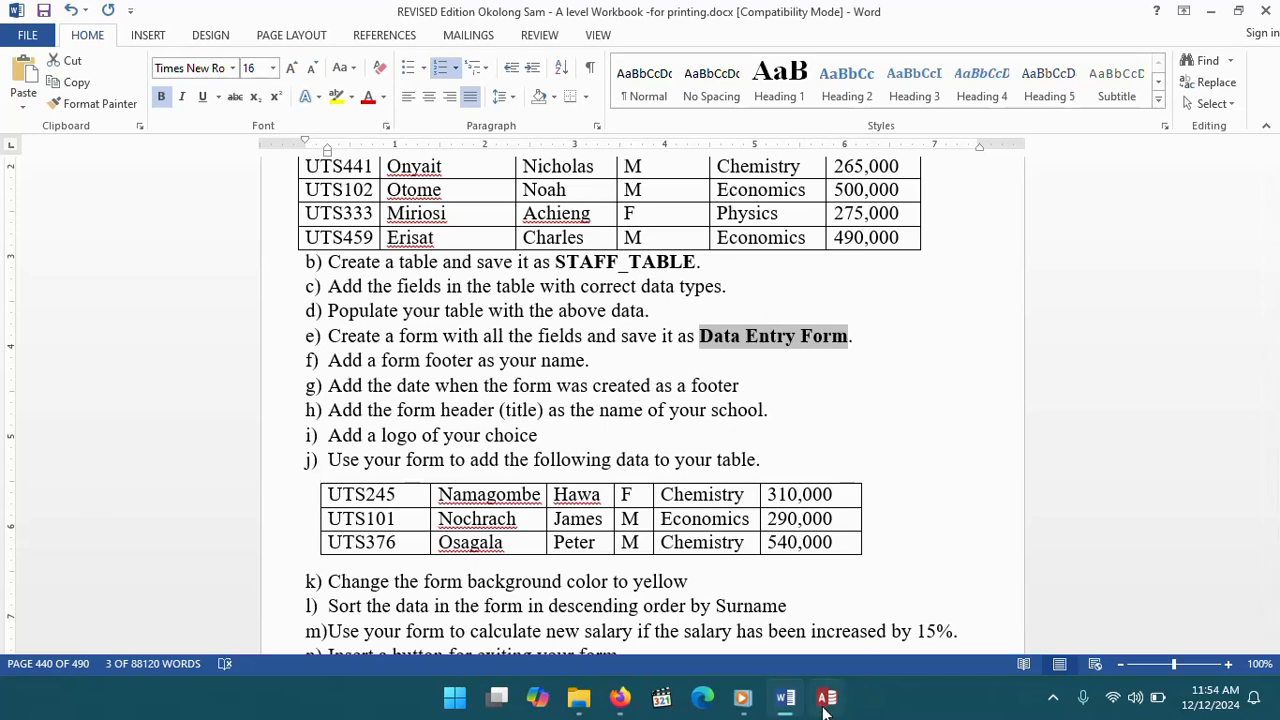
pyautogui.hotkey('alt', 'Tab')
pyautogui.scroll(5, 567, 315)
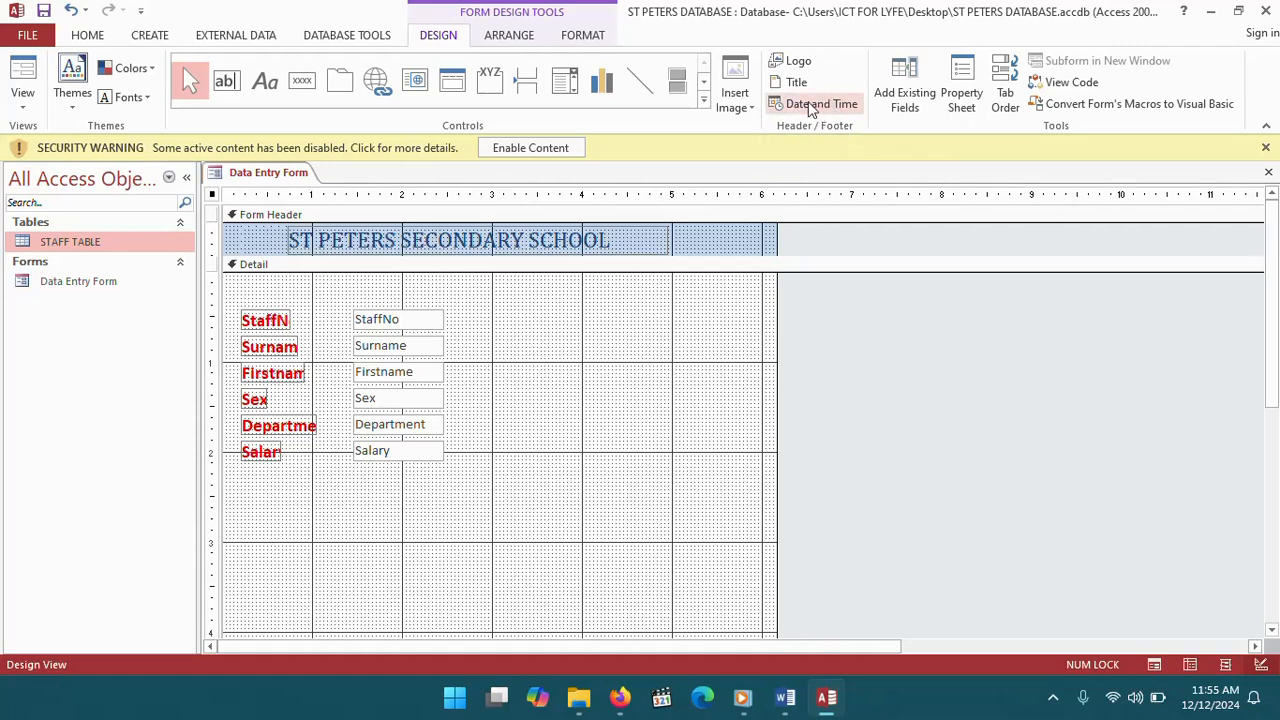
pyautogui.click(811, 105)
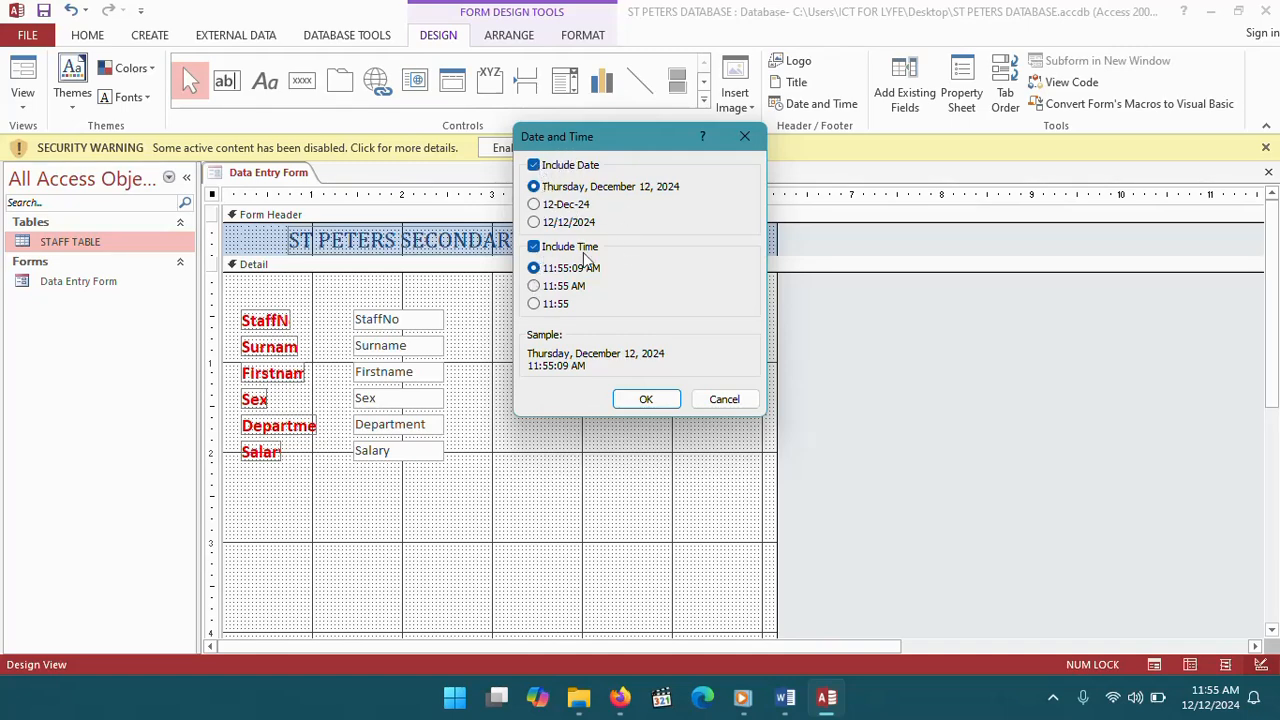
pyautogui.click(534, 250)
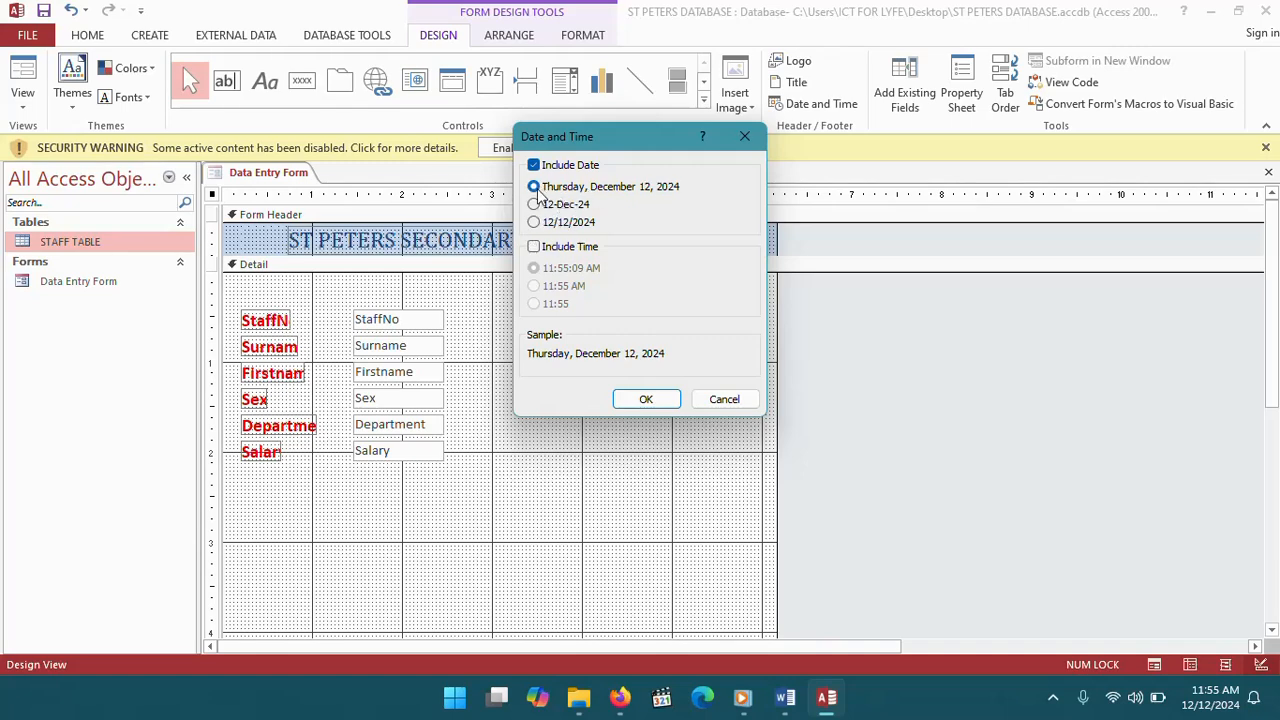
pyautogui.click(647, 399)
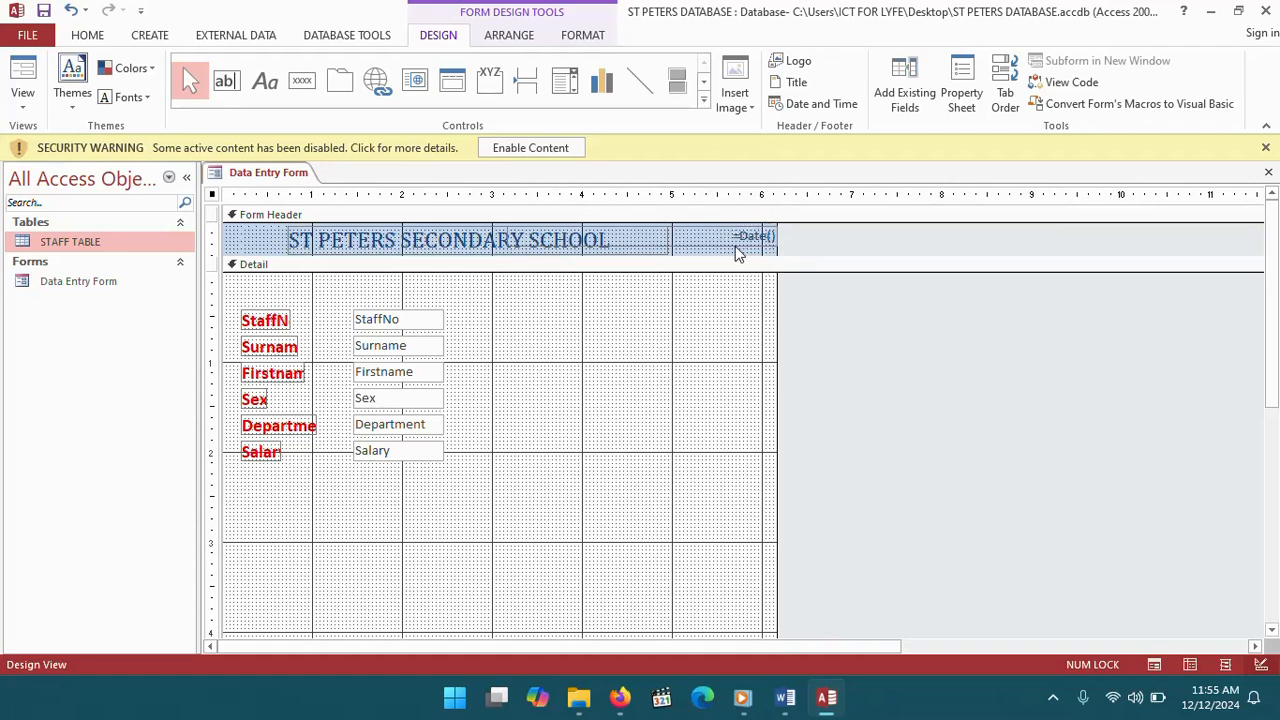
# Step: Widen the form to about 6.9 on the ruler and review its header, records and footer in Form view
pyautogui.moveTo(777, 280); pyautogui.dragTo(845, 285)
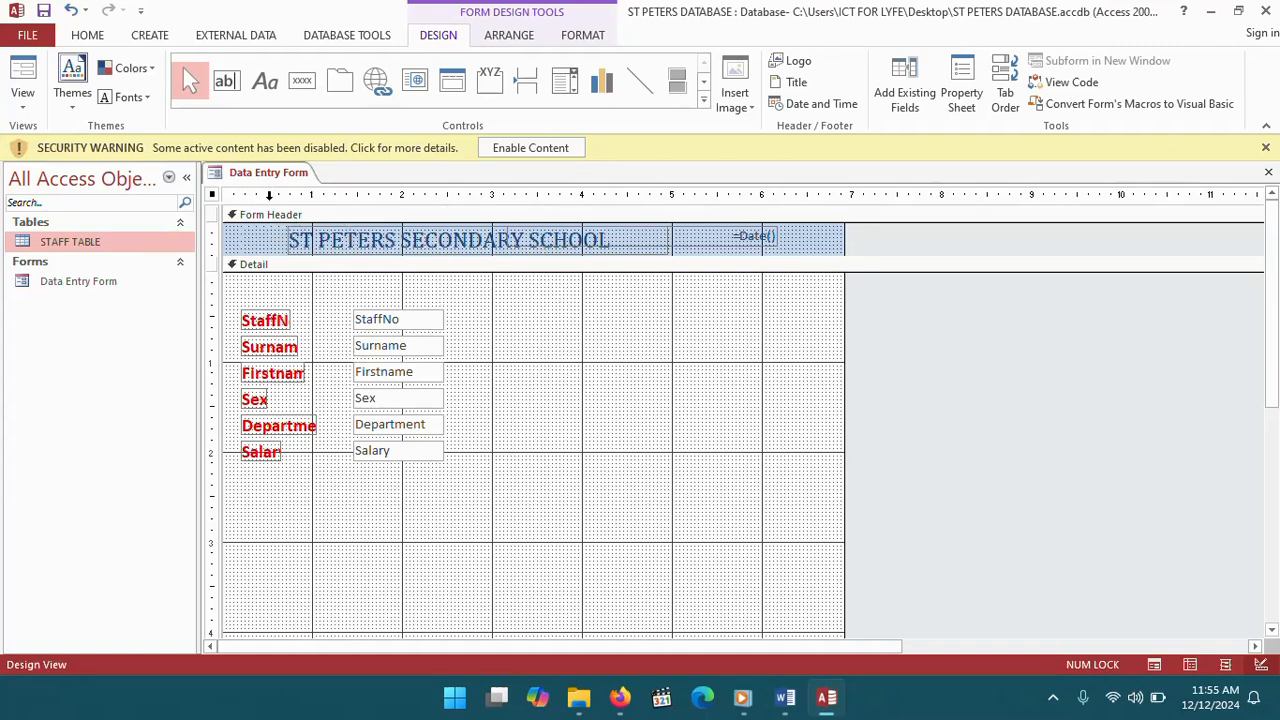
pyautogui.rightClick(260, 185)
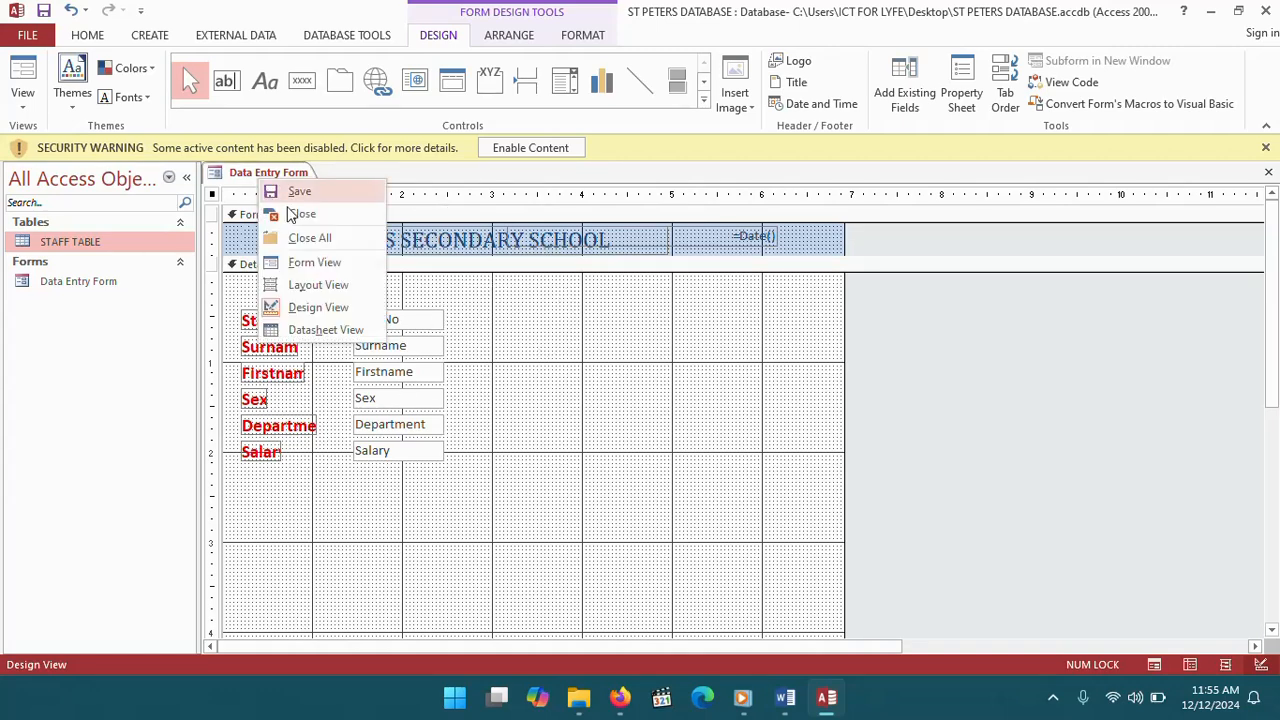
pyautogui.click(318, 262)
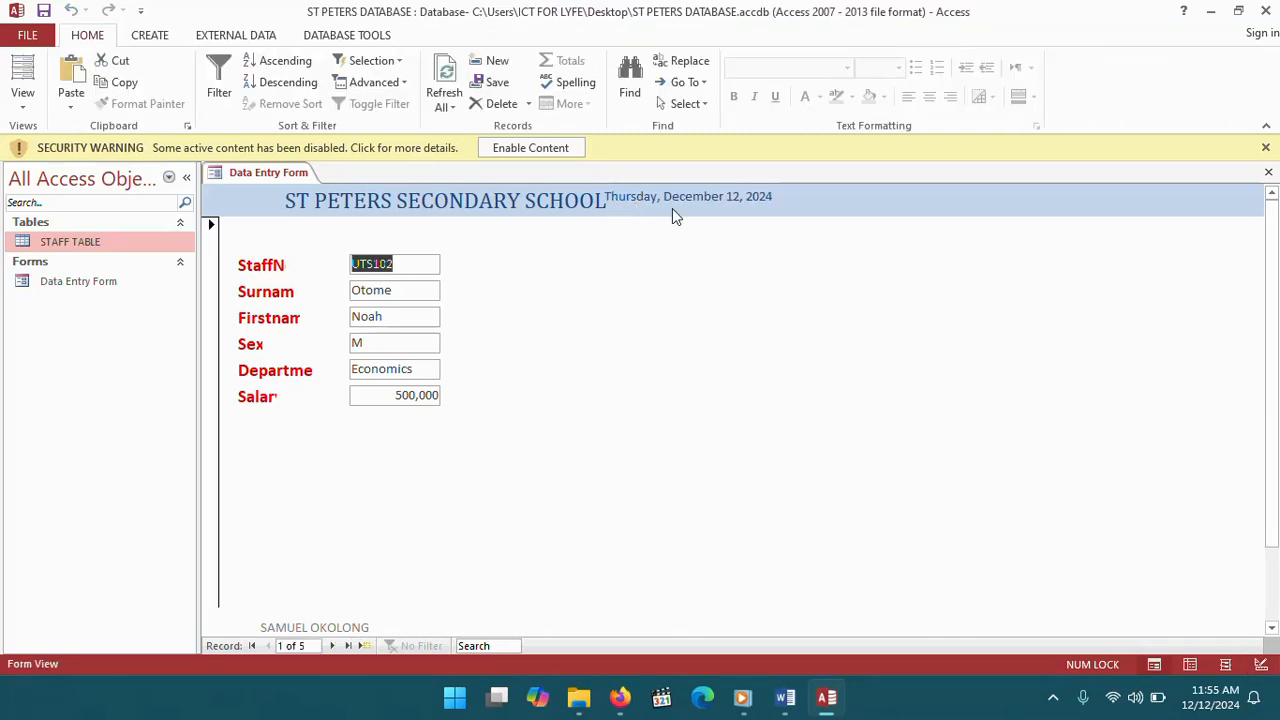
pyautogui.scroll(-1, 655, 336)
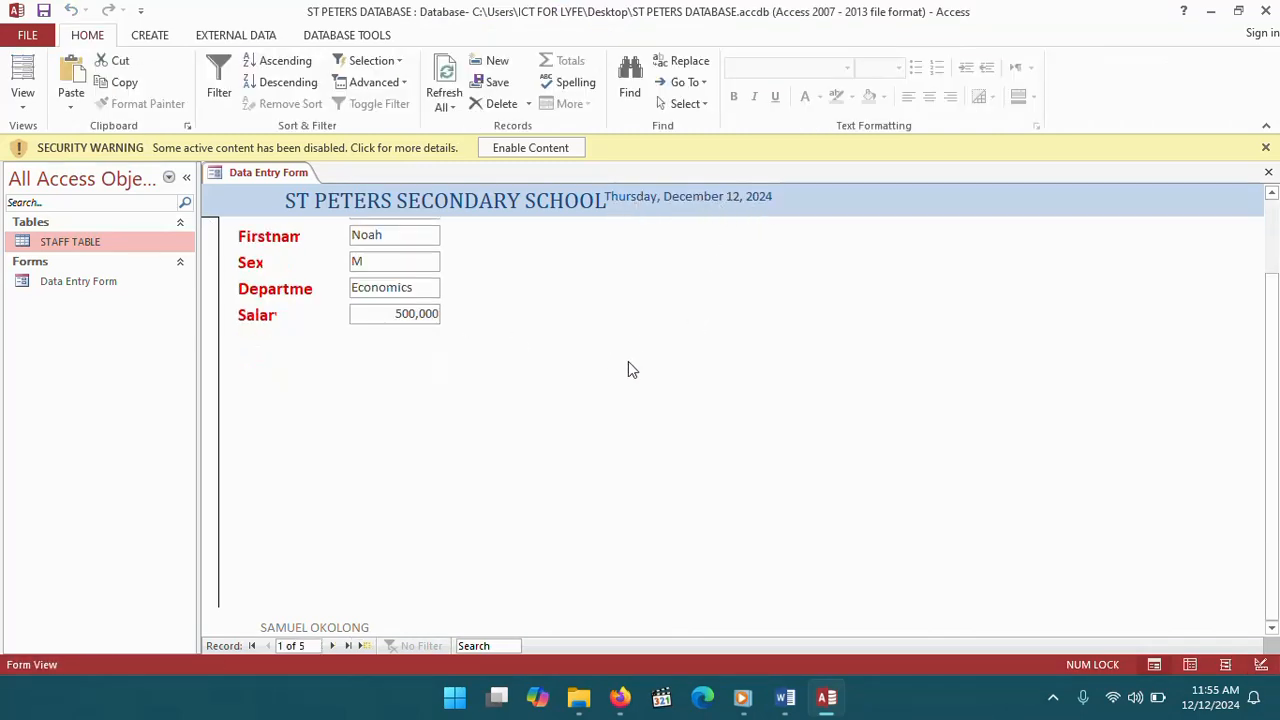
pyautogui.scroll(1, 629, 364)
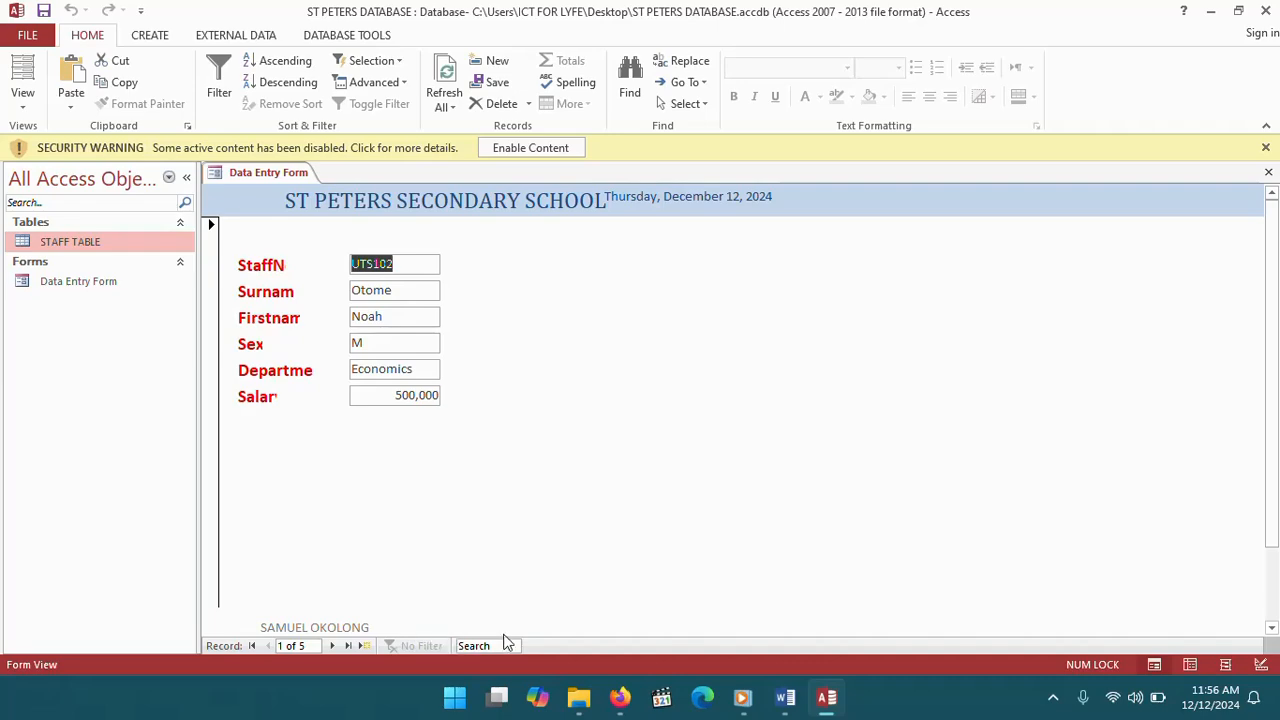
# Step: In Design view, move the date field from the form header to the form footer by cutting and pasting it
pyautogui.rightClick(260, 176)
pyautogui.click(320, 300)
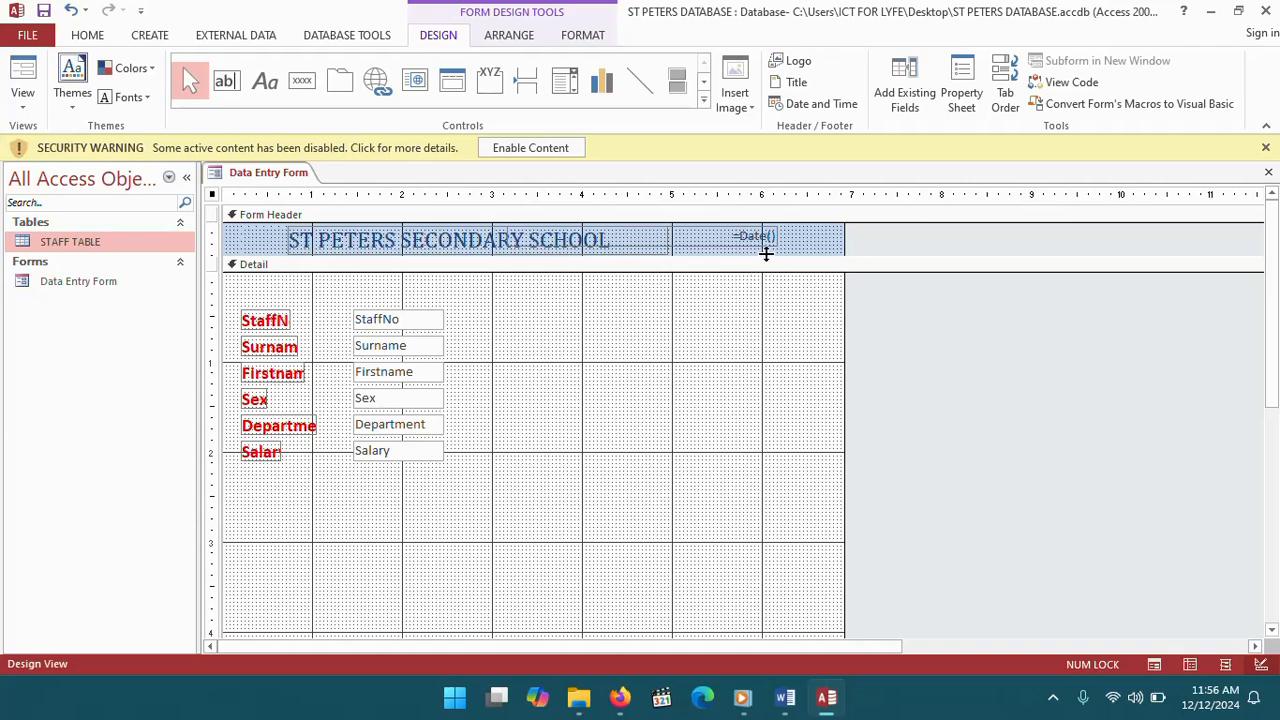
pyautogui.click(761, 244)
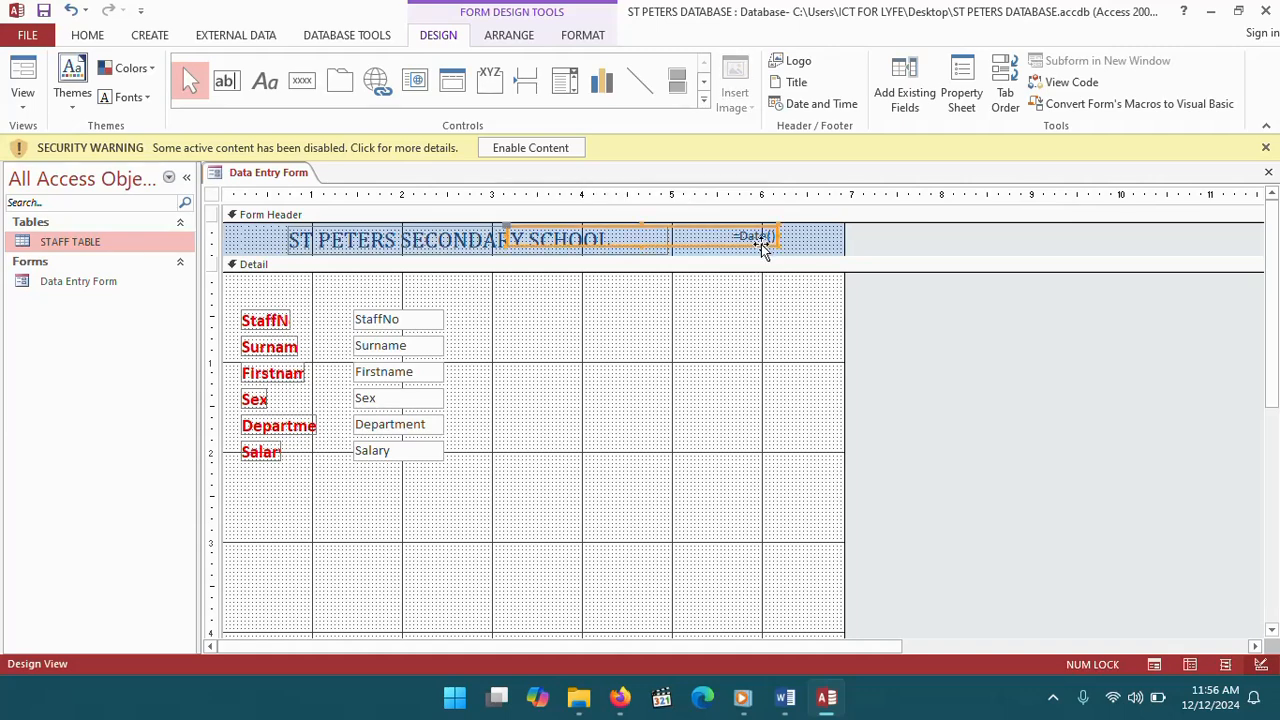
pyautogui.click(797, 252)
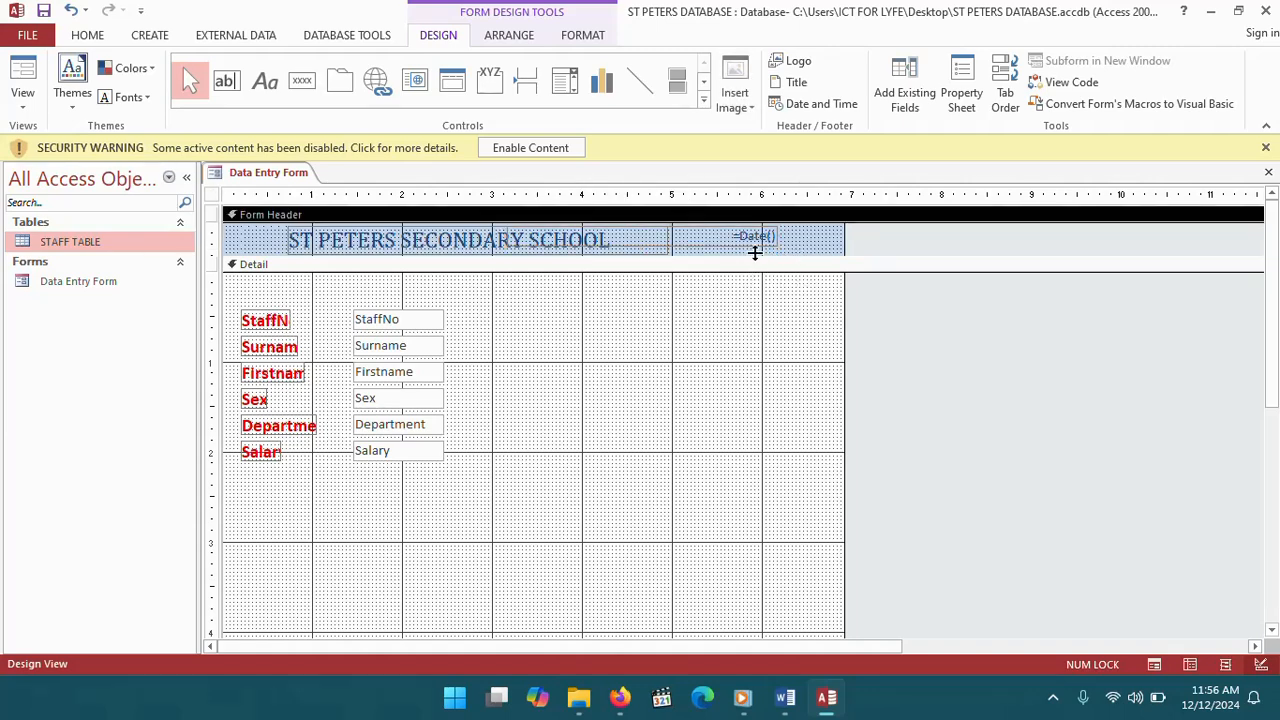
pyautogui.click(751, 244)
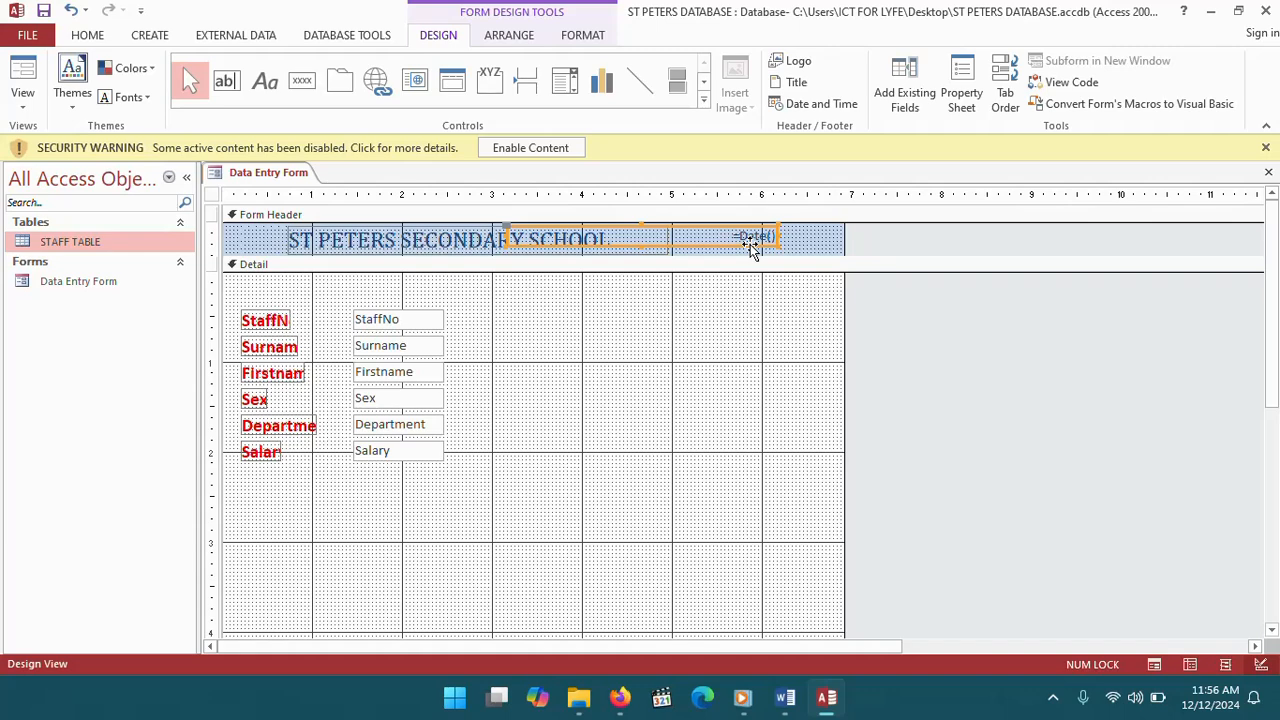
pyautogui.rightClick(746, 244)
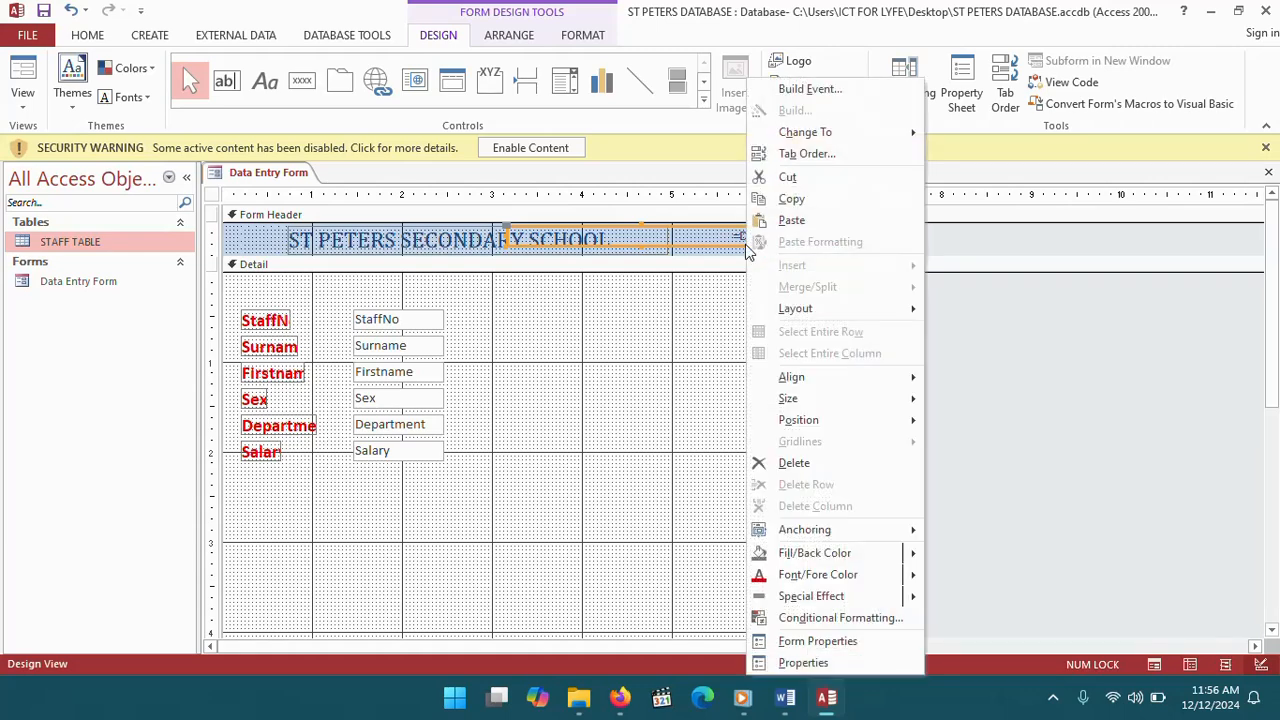
pyautogui.click(812, 182)
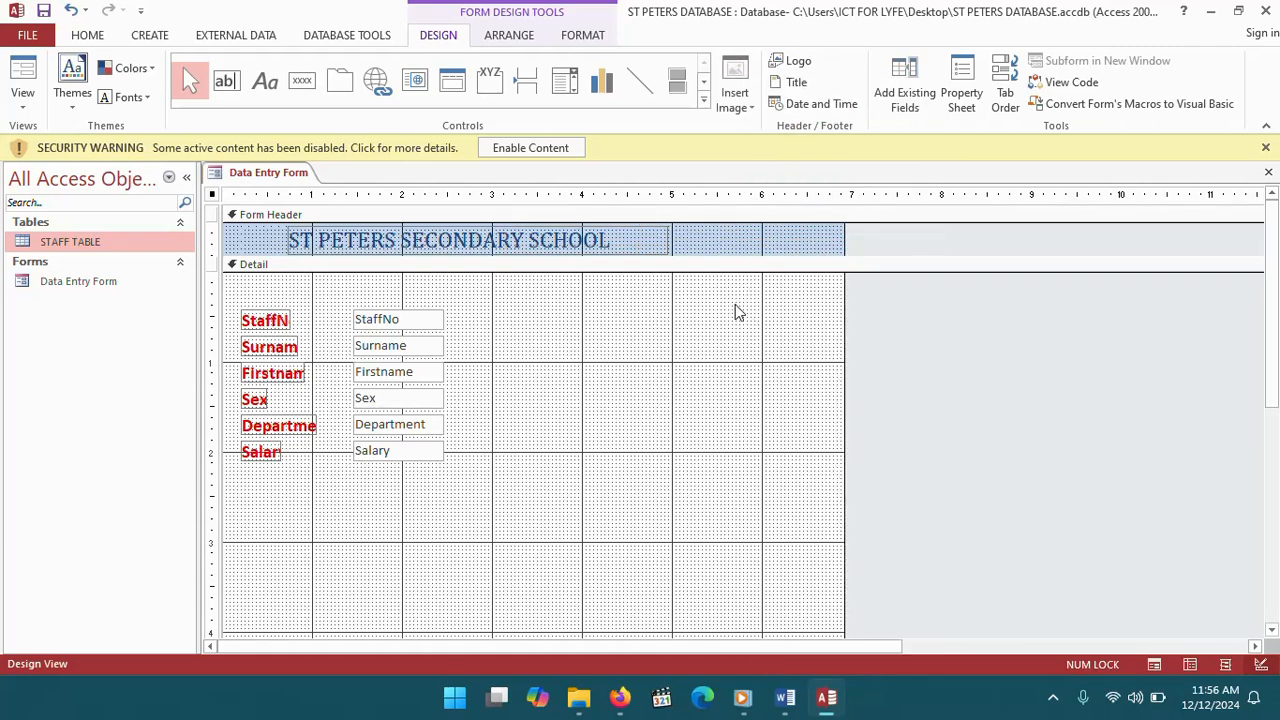
pyautogui.scroll(-2, 735, 313)
pyautogui.scroll(-4, 731, 316)
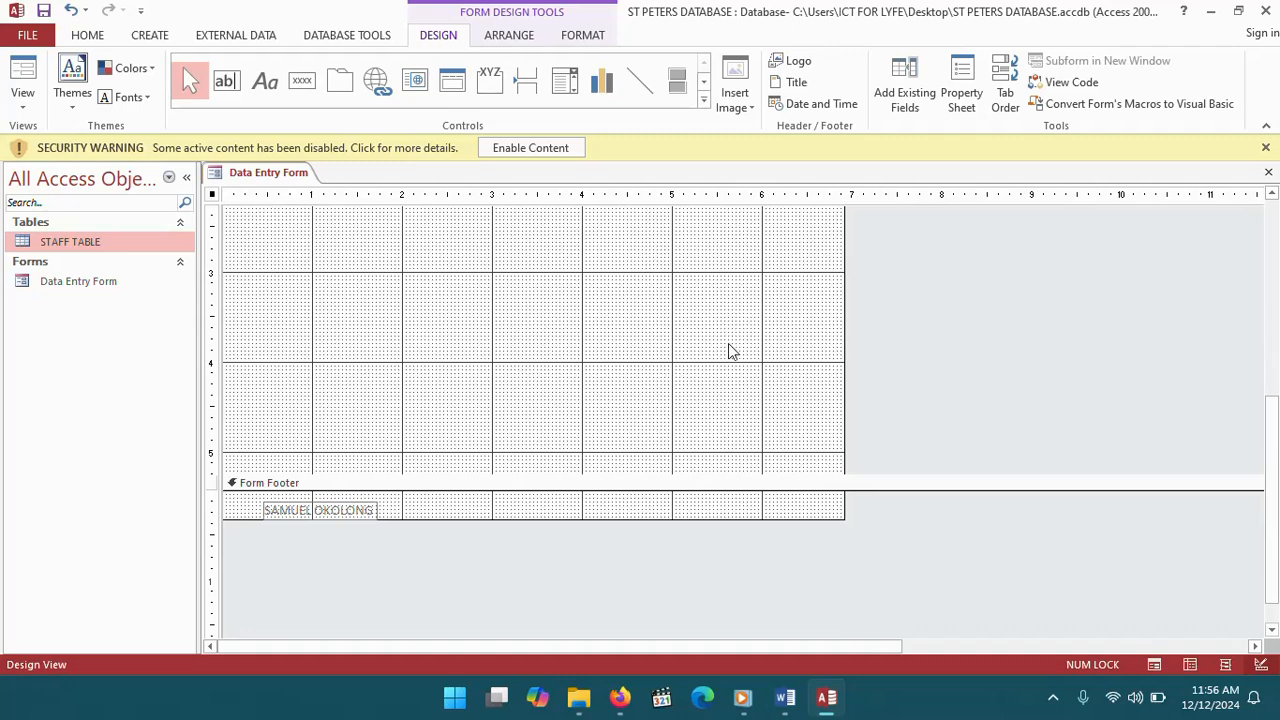
pyautogui.rightClick(617, 514)
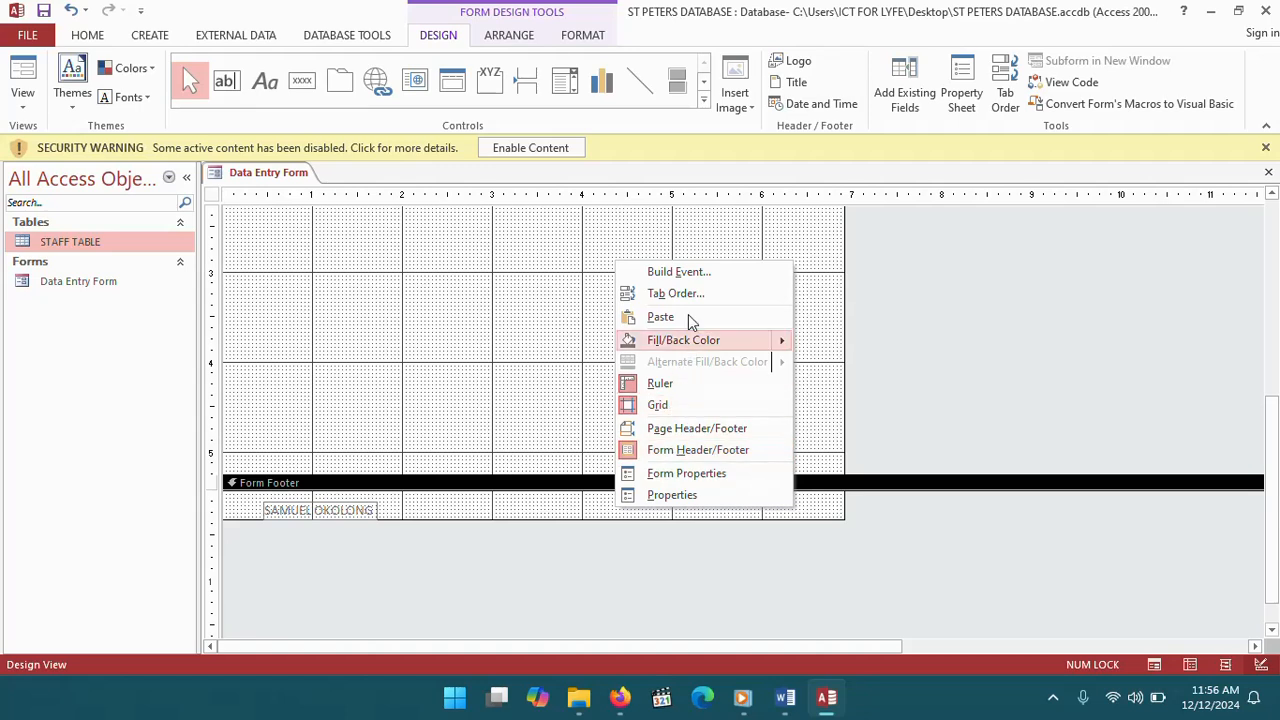
pyautogui.click(674, 317)
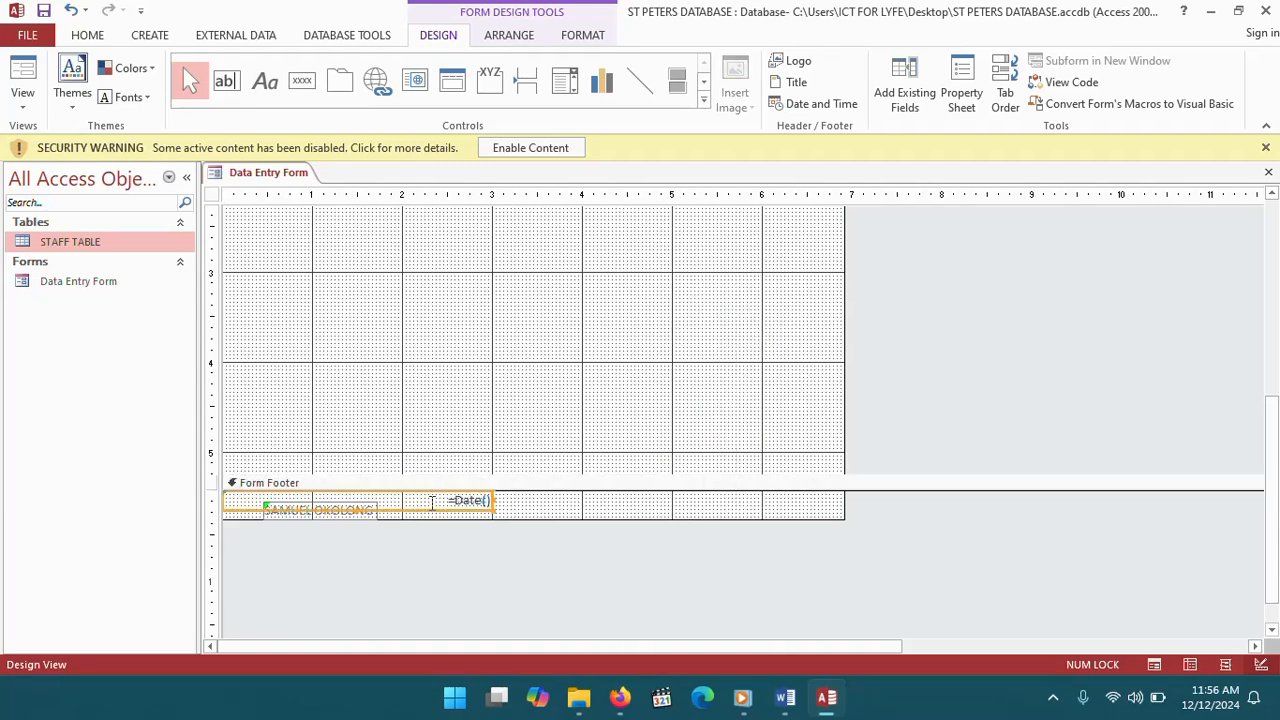
# Step: Reposition the date field in the form footer so it spans about 3.6 to 6.6 on the ruler, clear of the name label
pyautogui.click(431, 511)
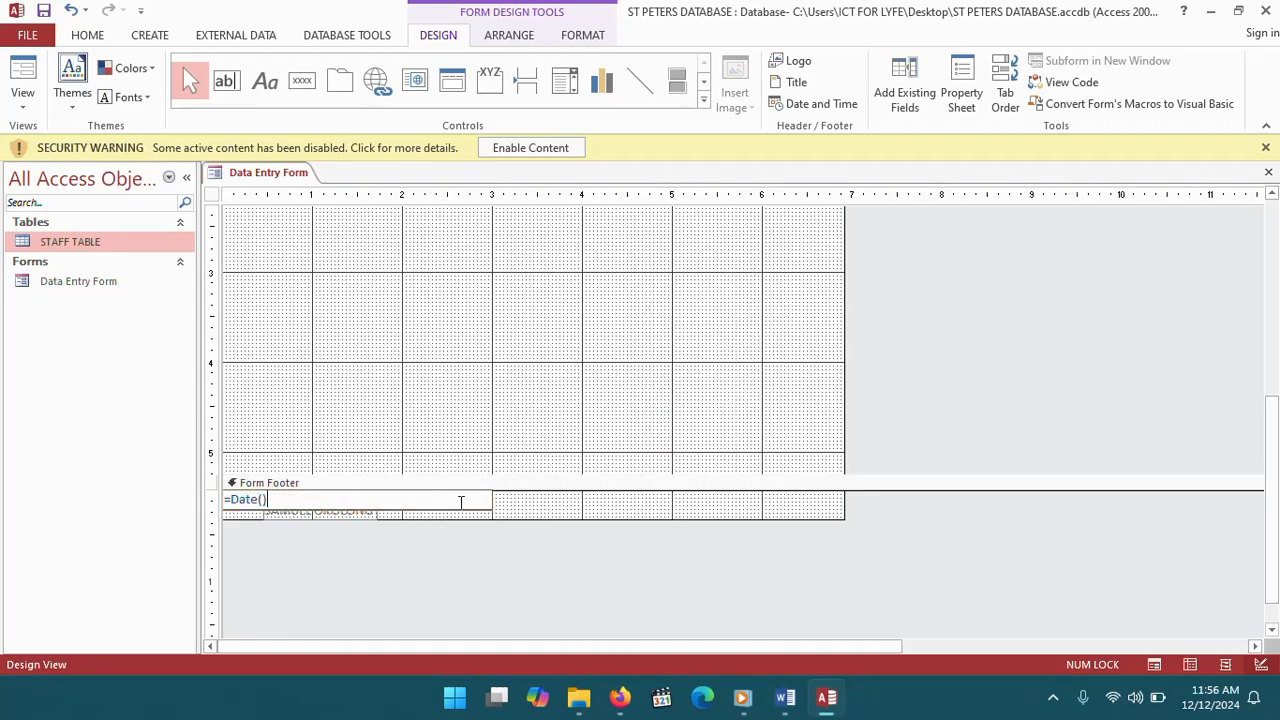
pyautogui.click(456, 512)
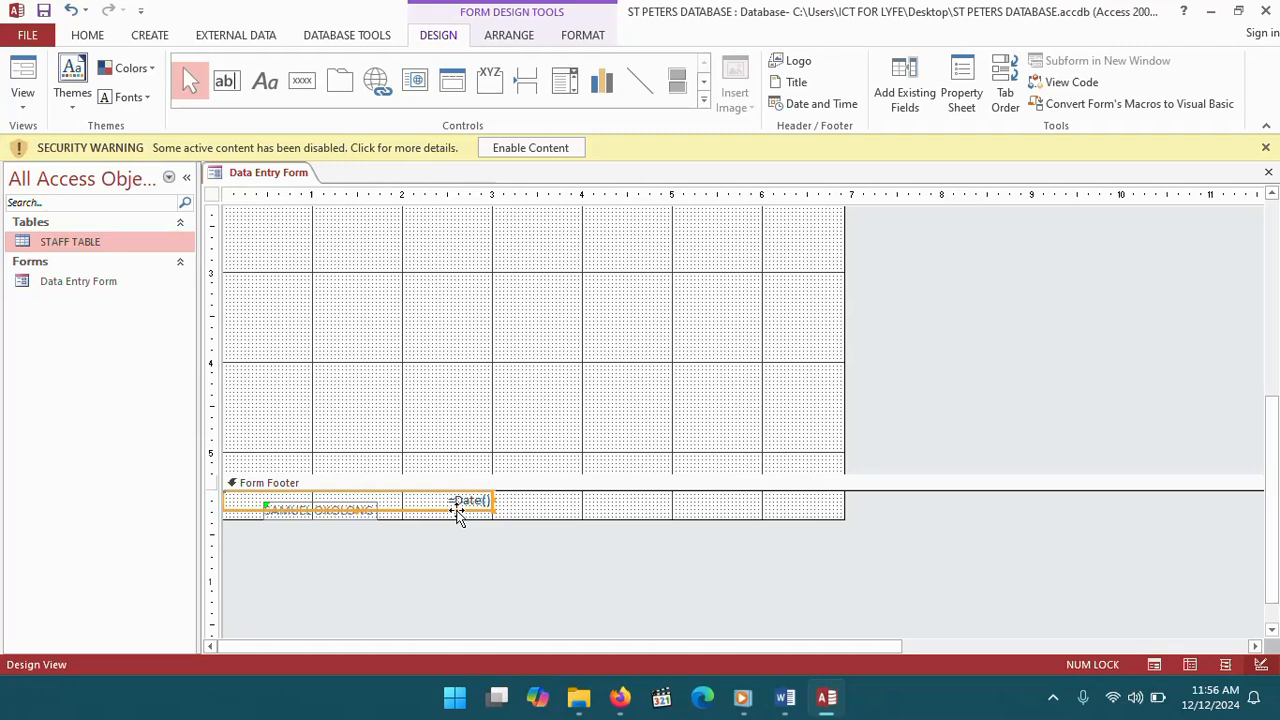
pyautogui.moveTo(456, 512); pyautogui.dragTo(786, 516)
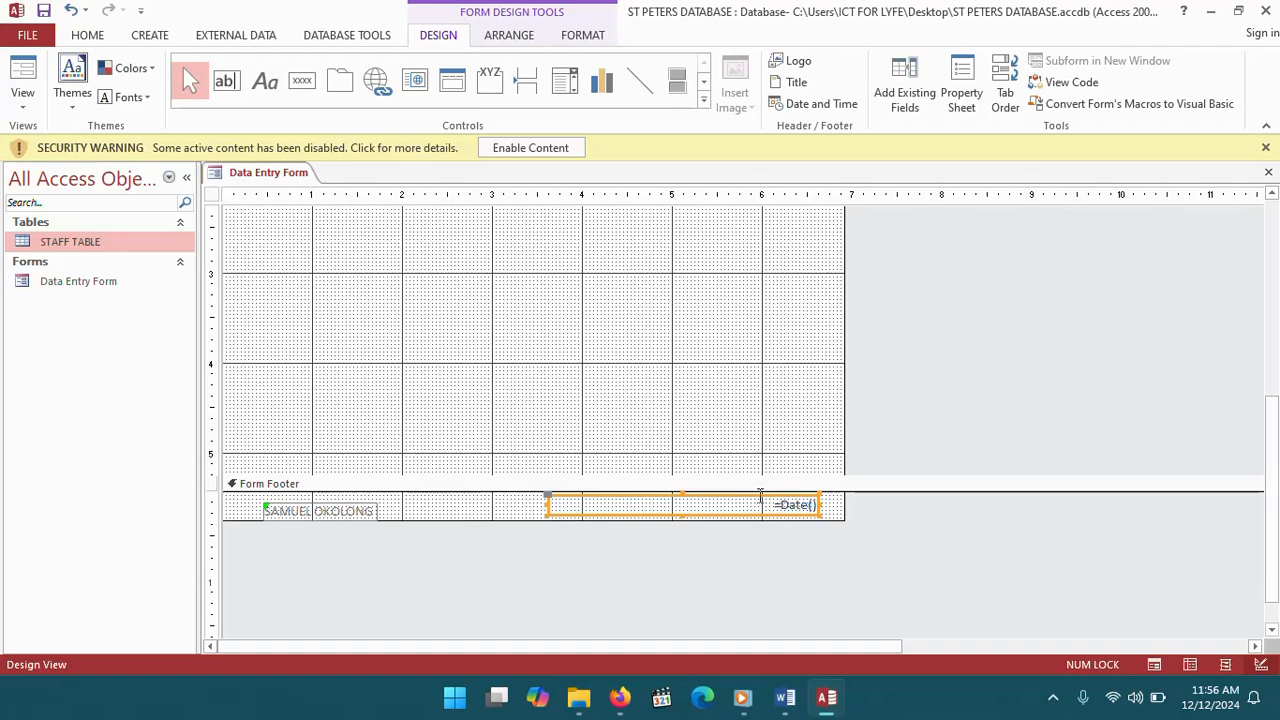
# Step: Review the form's header title, record fields and footer date in Form view
pyautogui.scroll(5, 676, 408)
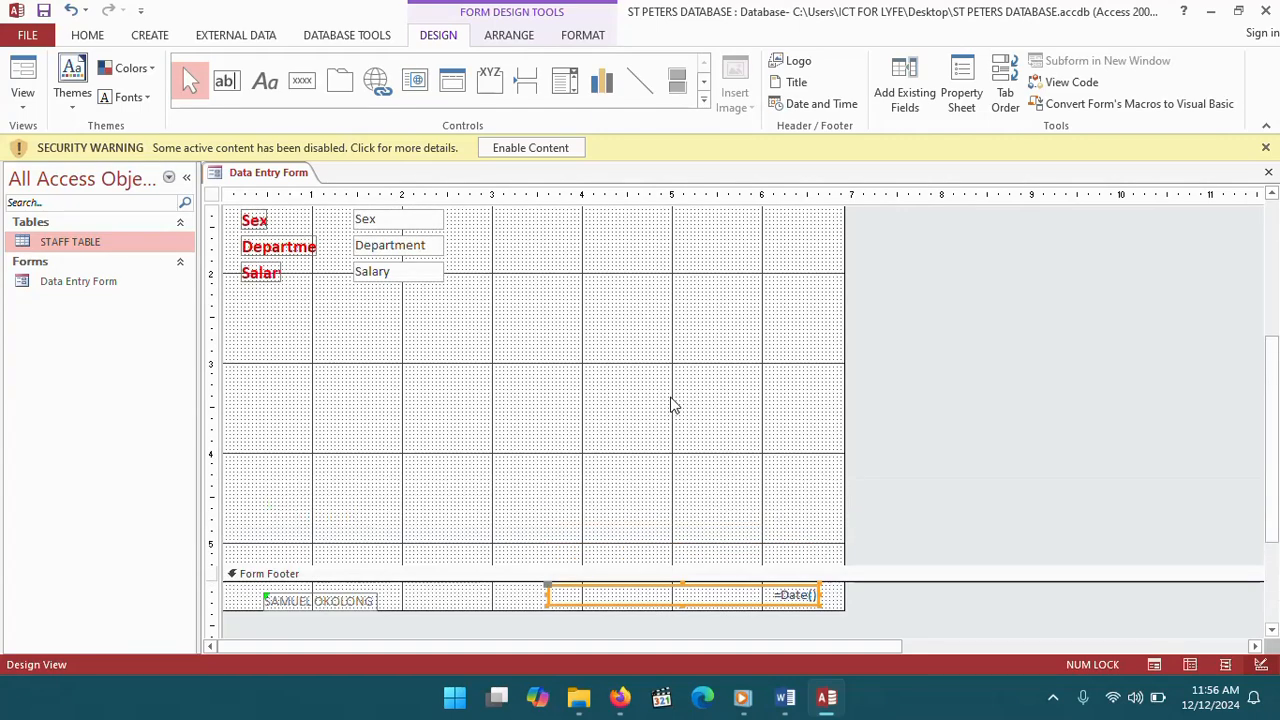
pyautogui.scroll(1, 677, 405)
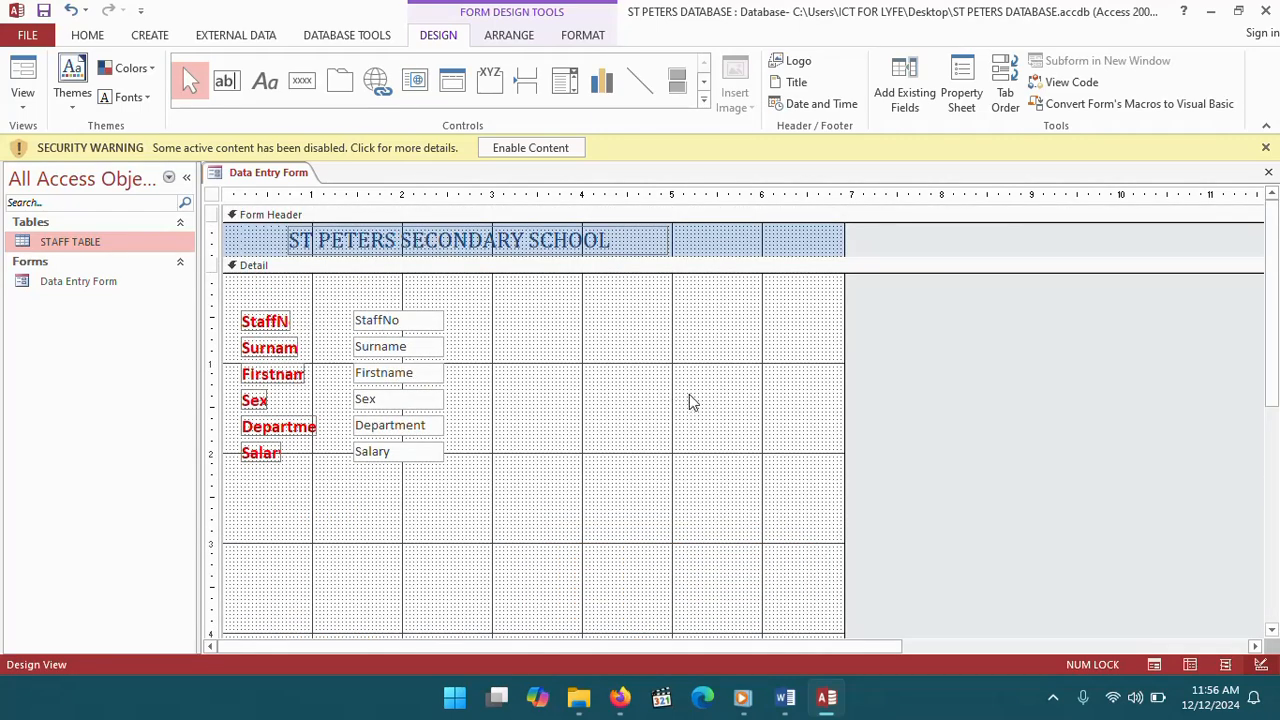
pyautogui.scroll(-1, 691, 401)
pyautogui.scroll(1, 691, 399)
pyautogui.rightClick(281, 172)
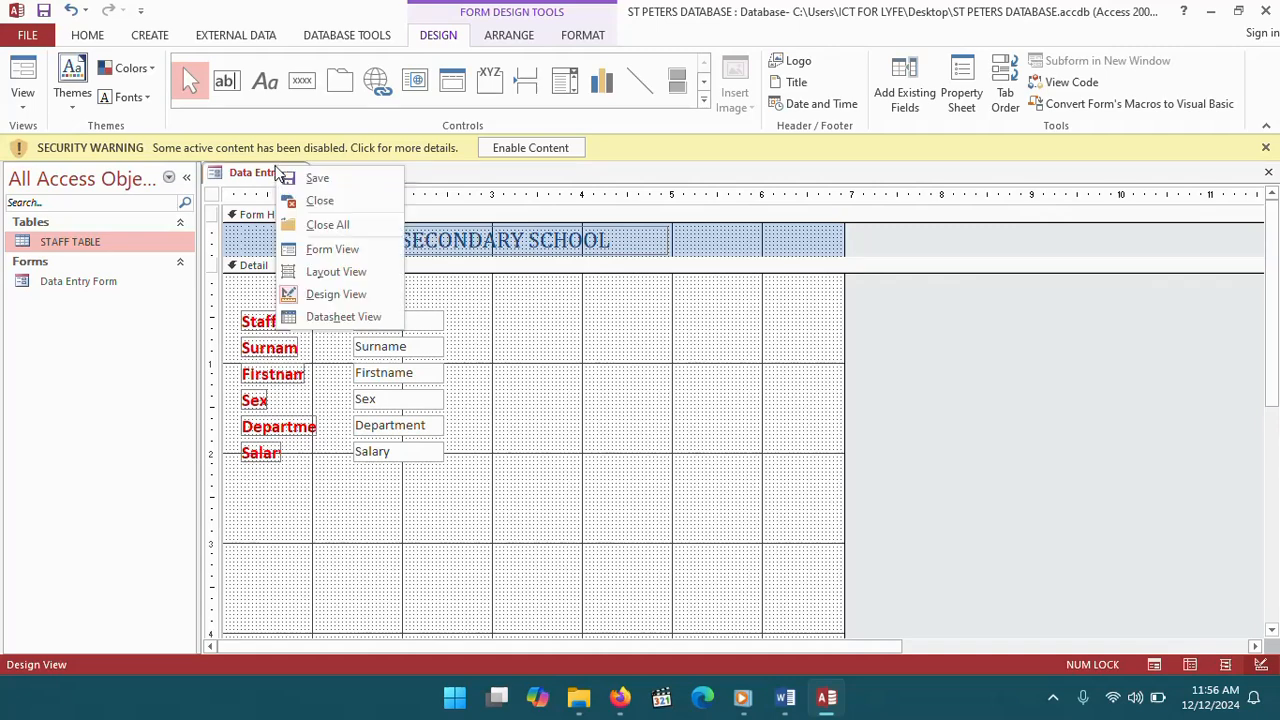
pyautogui.click(337, 249)
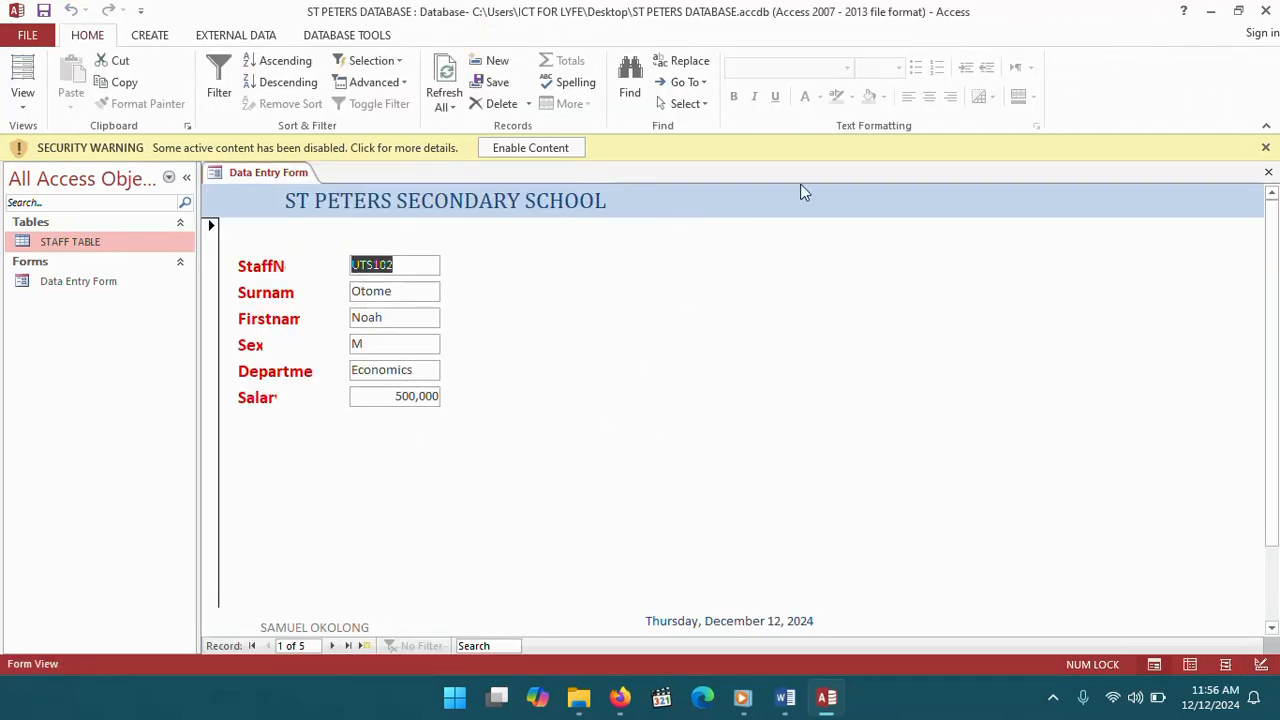
pyautogui.scroll(-3, 795, 350)
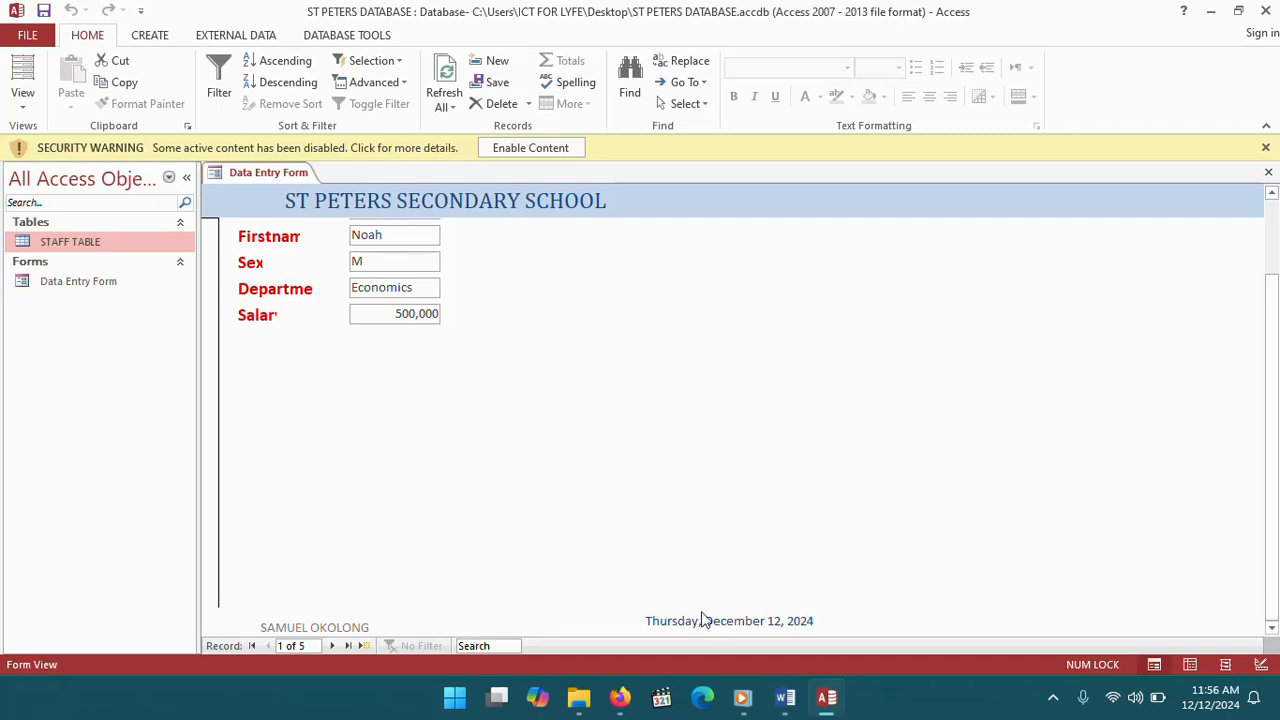
pyautogui.scroll(3, 611, 517)
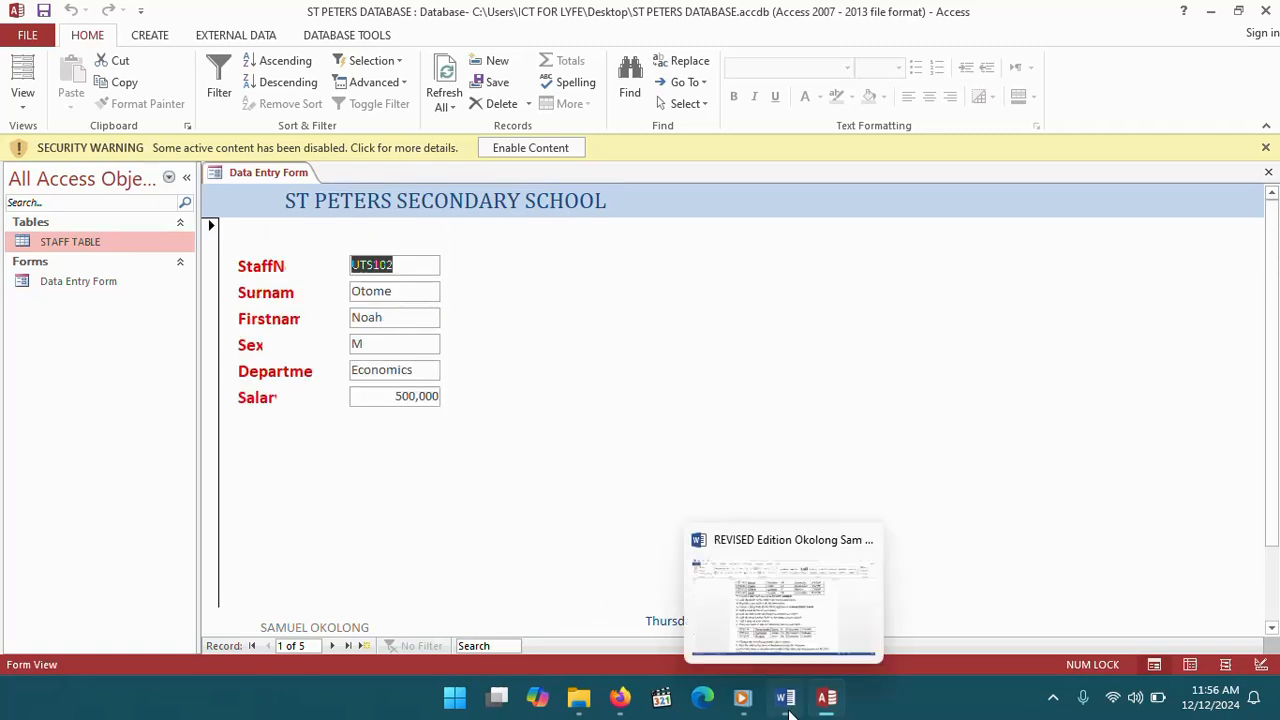
# Step: Check the logo task in the Word workbook, and insert mosquito.jpg from the images folder as the Access form's logo in Design view
pyautogui.click(785, 697)
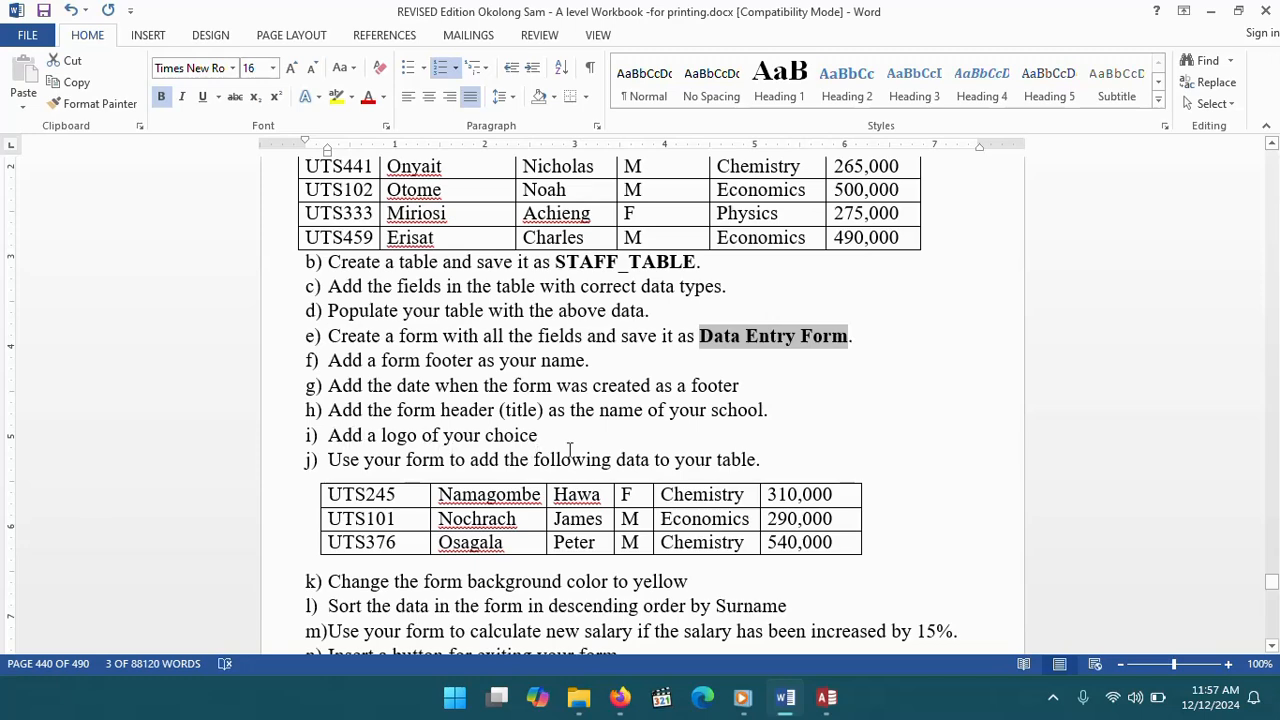
pyautogui.click(825, 700)
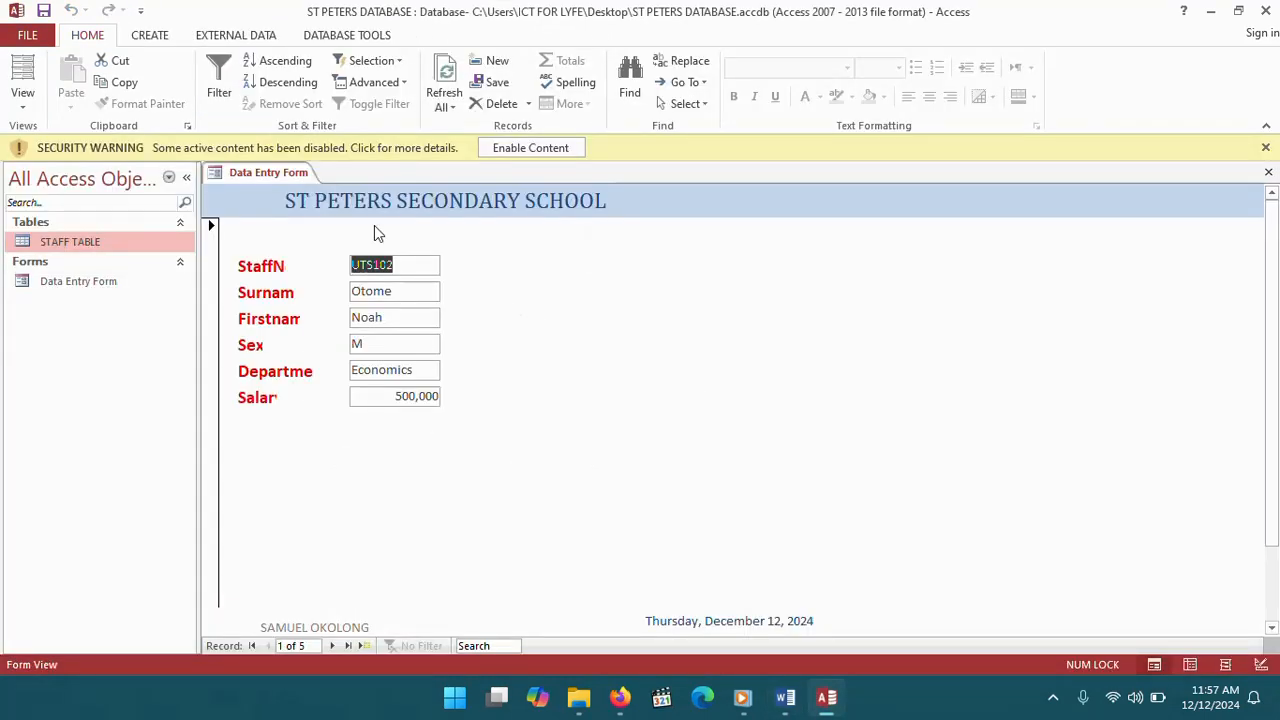
pyautogui.rightClick(229, 173)
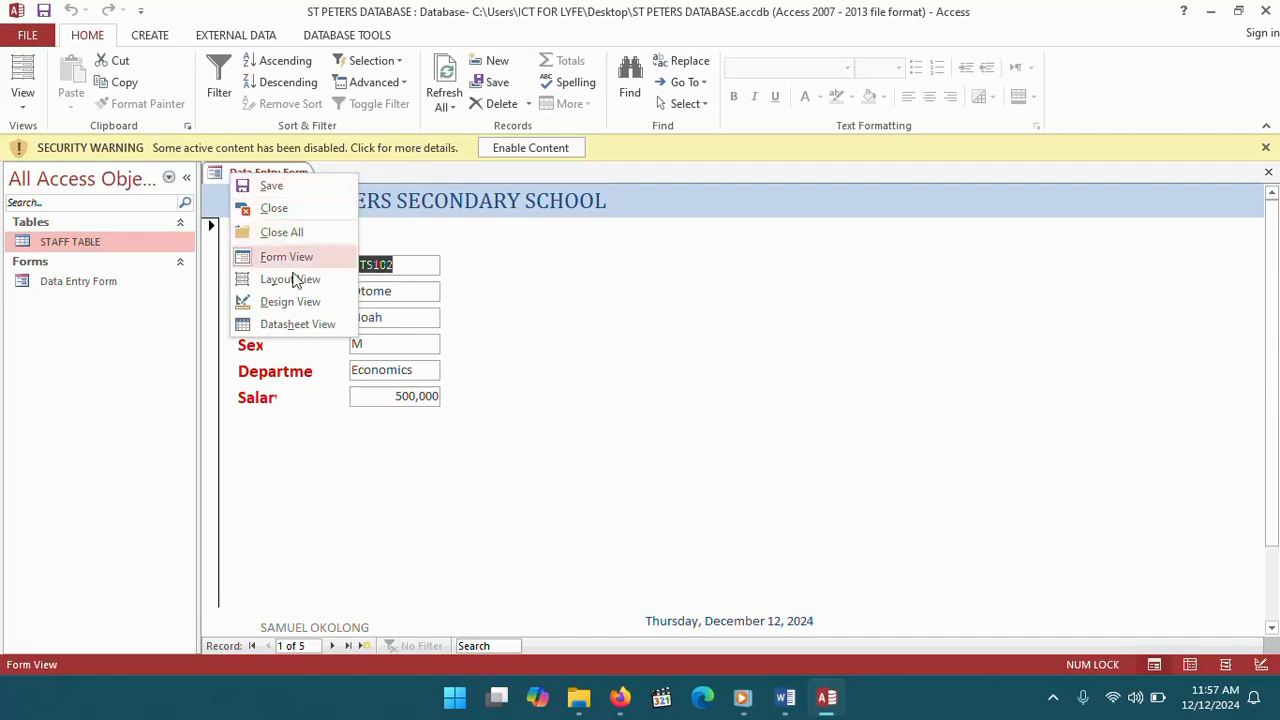
pyautogui.click(301, 302)
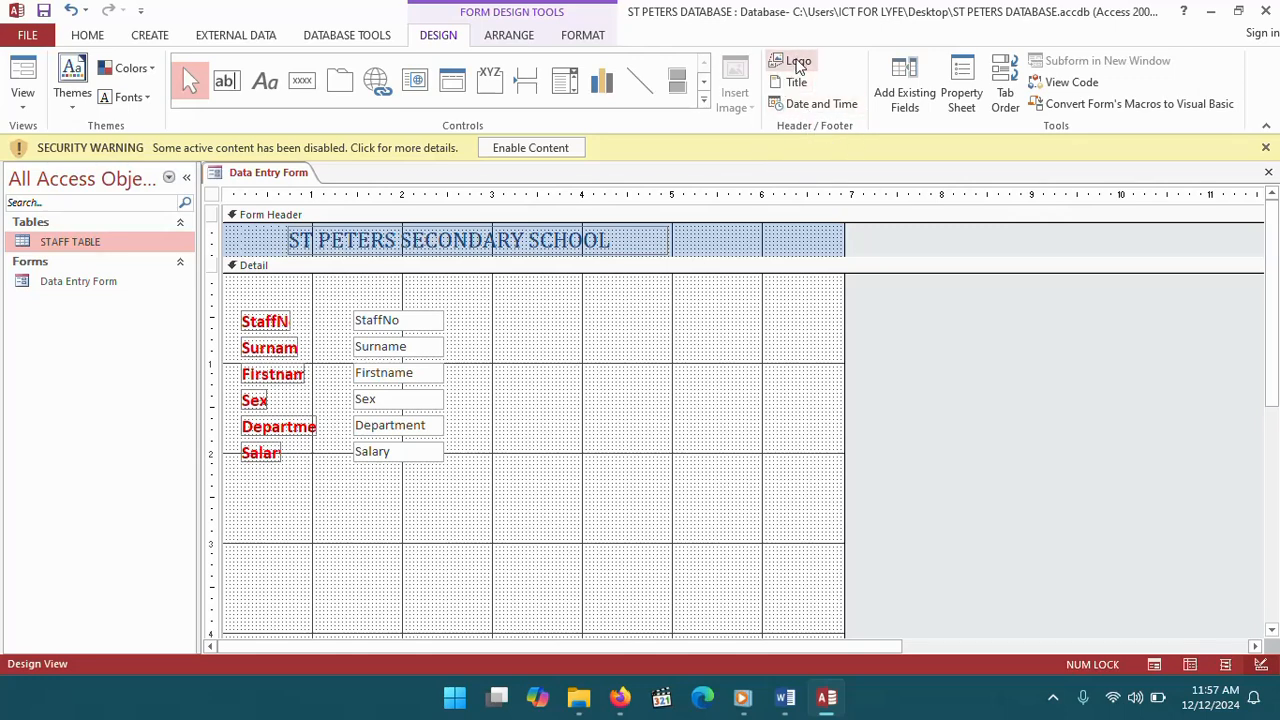
pyautogui.click(799, 62)
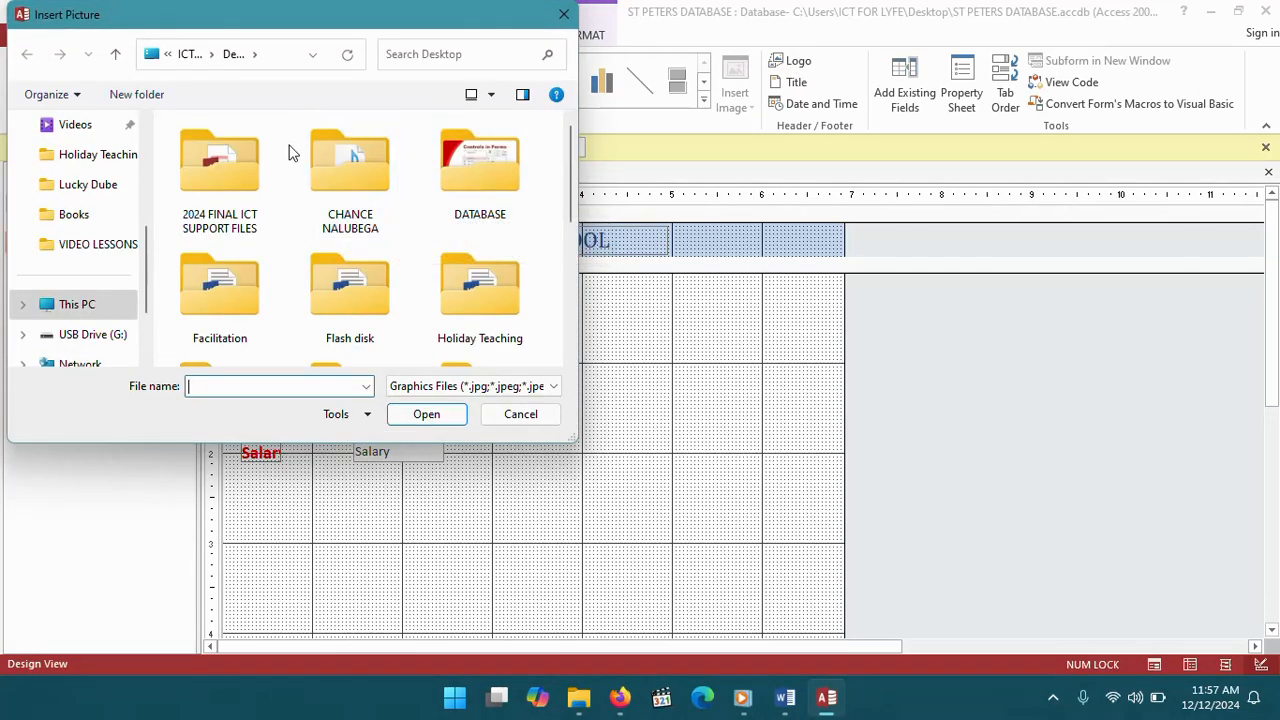
pyautogui.click(214, 158)
pyautogui.doubleClick(214, 158)
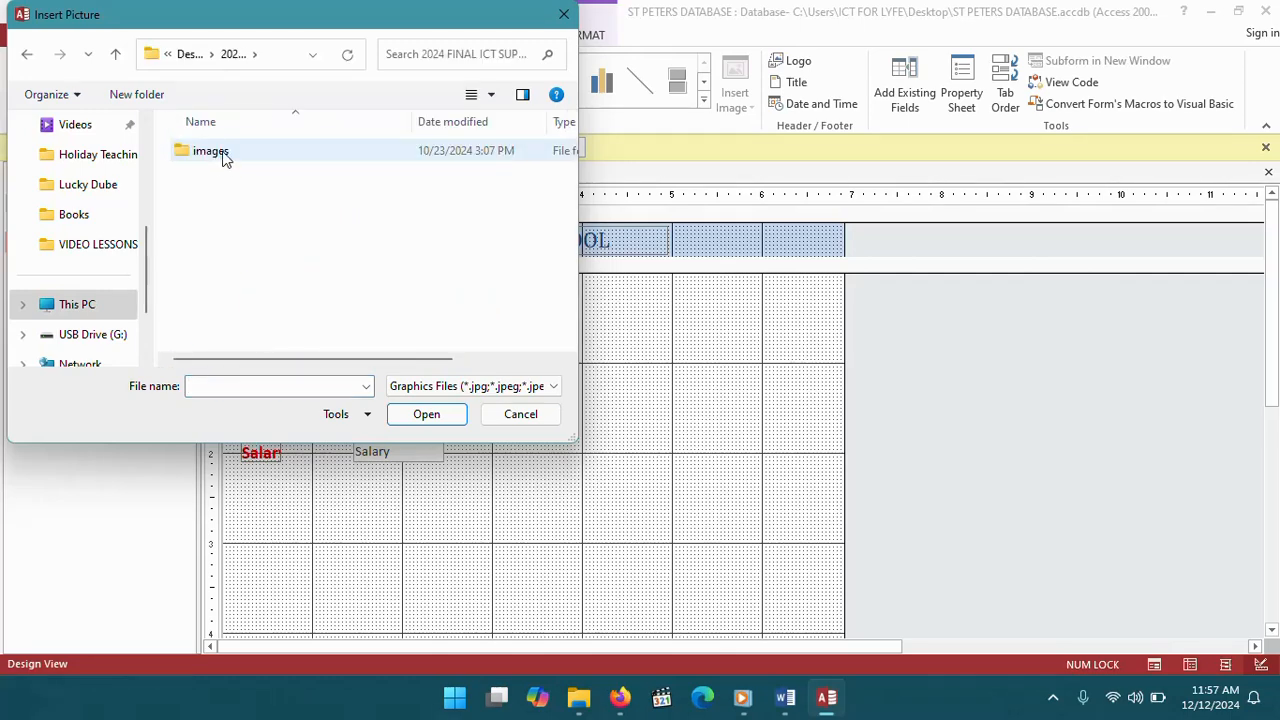
pyautogui.click(225, 160)
pyautogui.doubleClick(225, 158)
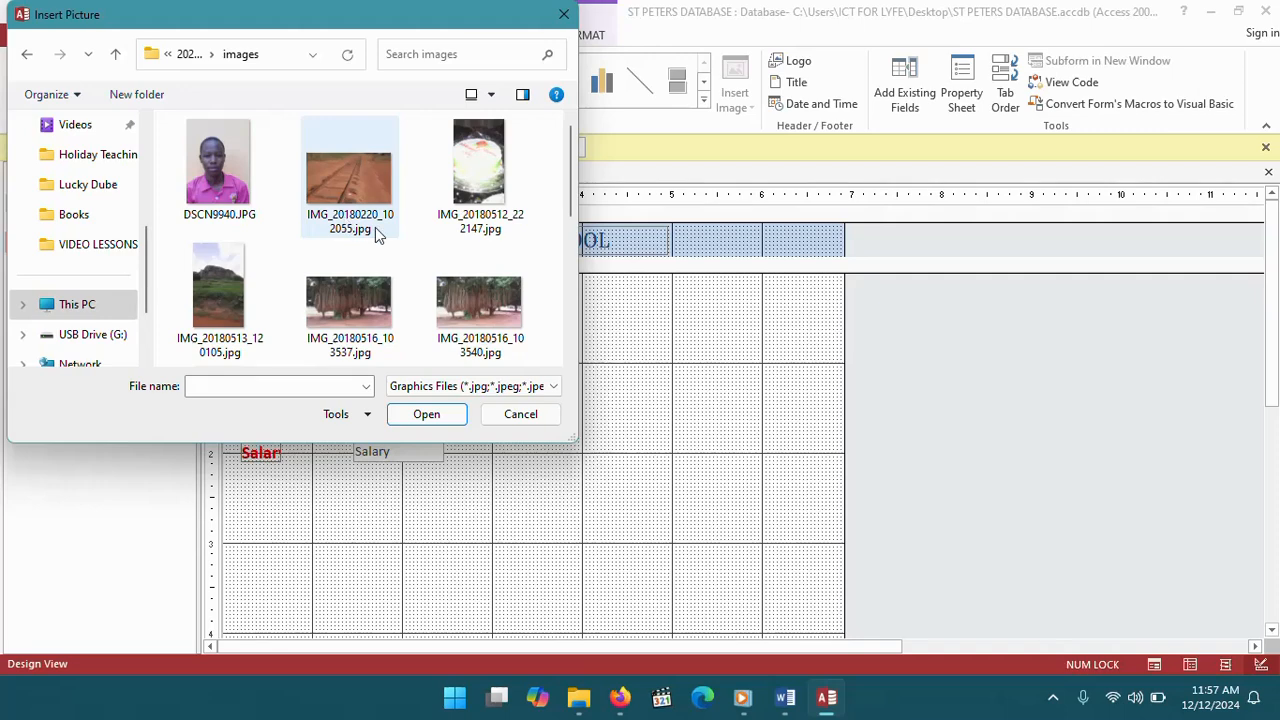
pyautogui.scroll(-2, 376, 229)
pyautogui.scroll(-2, 376, 229)
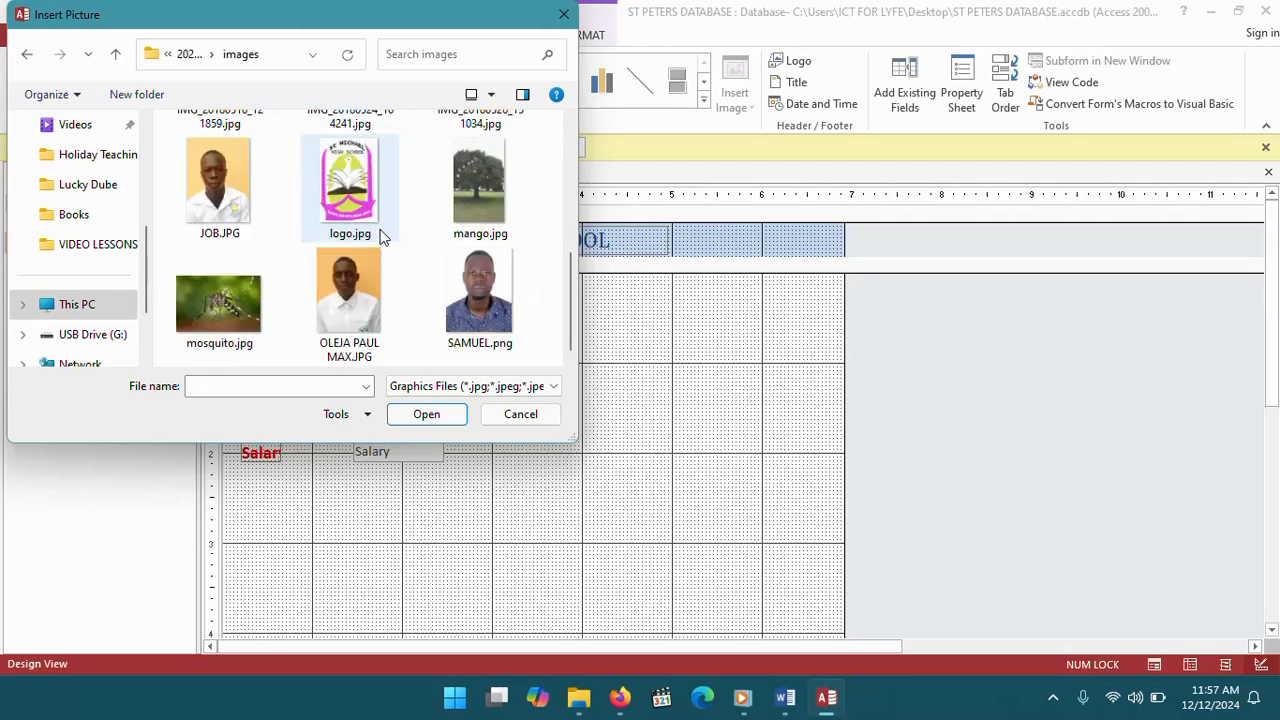
pyautogui.click(222, 305)
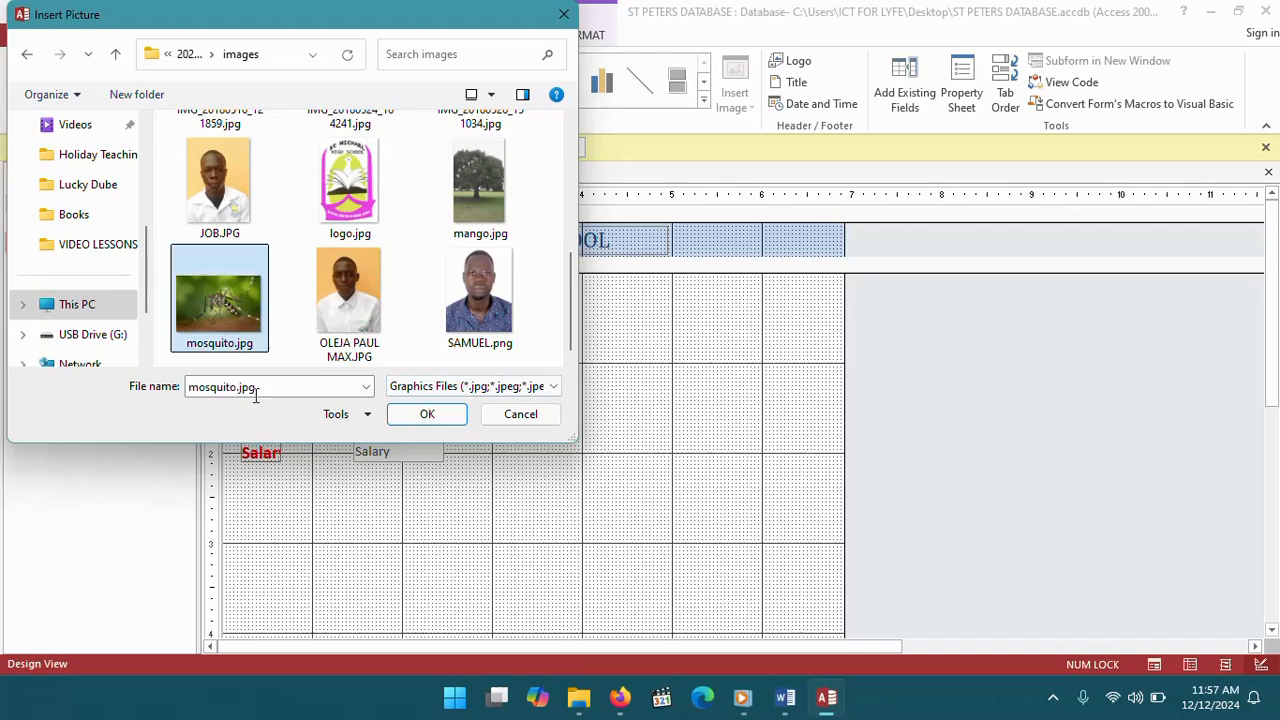
pyautogui.click(427, 416)
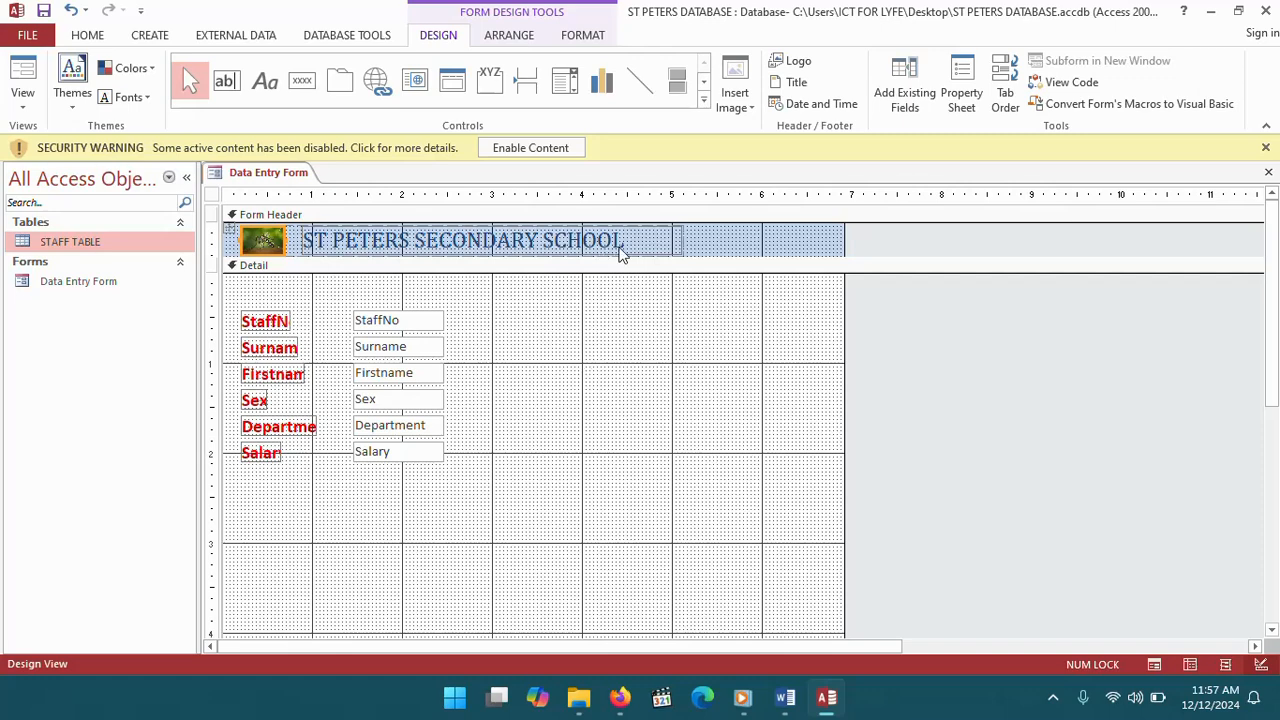
# Step: Make the form header title ST PETERS SECONDARY SCHOOL bold
pyautogui.click(622, 242)
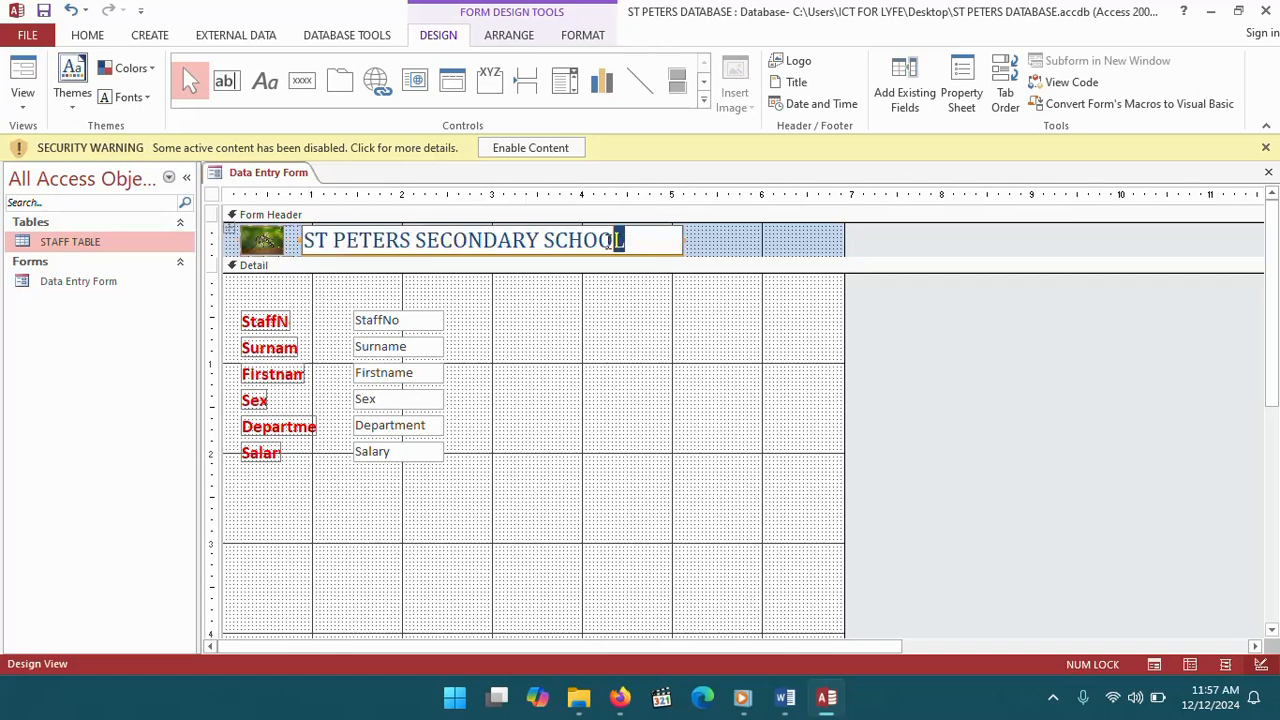
pyautogui.moveTo(624, 240); pyautogui.dragTo(303, 240)
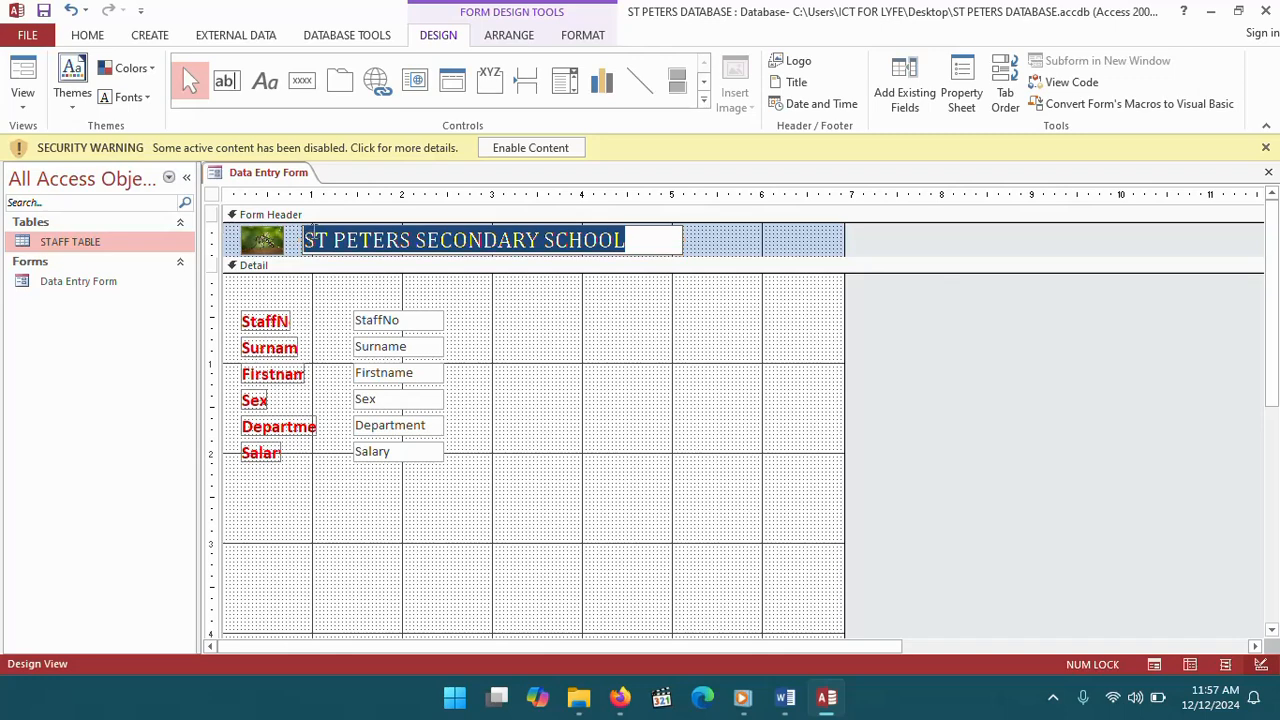
pyautogui.click(583, 36)
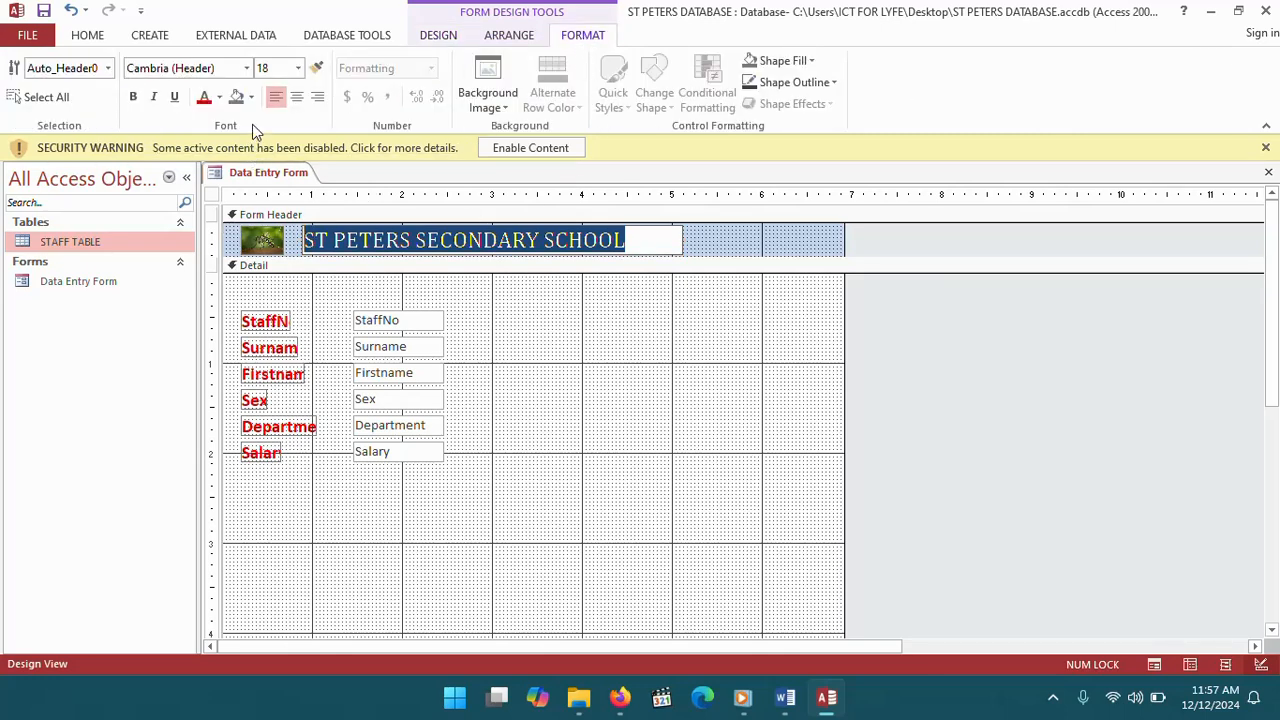
pyautogui.click(133, 97)
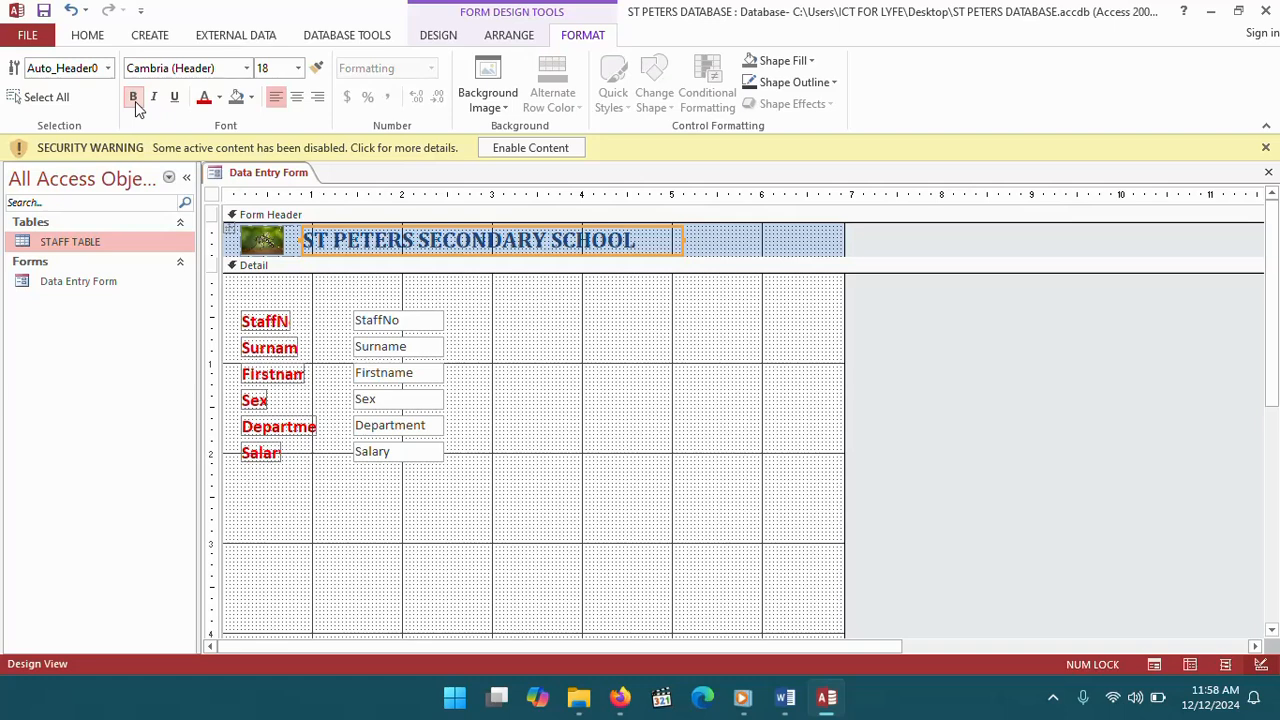
# Step: Try a red background fill on the form header title, and set the fill back to Transparent
pyautogui.click(251, 99)
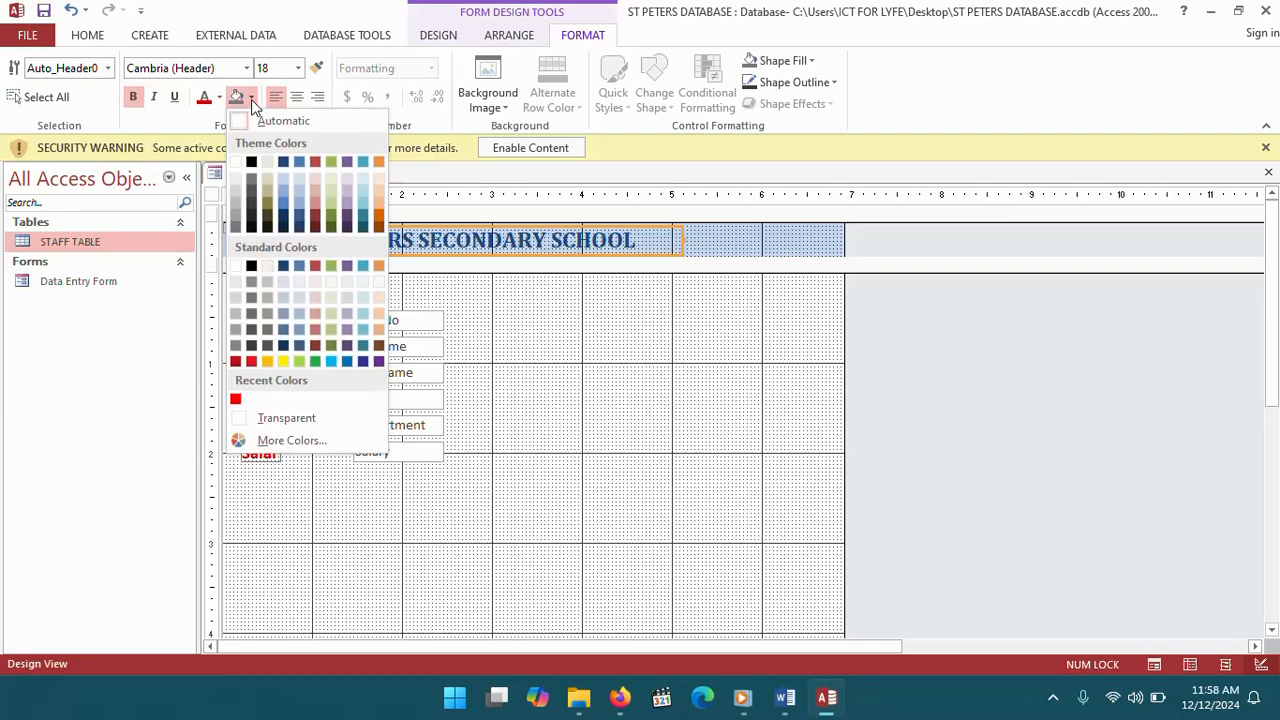
pyautogui.click(251, 362)
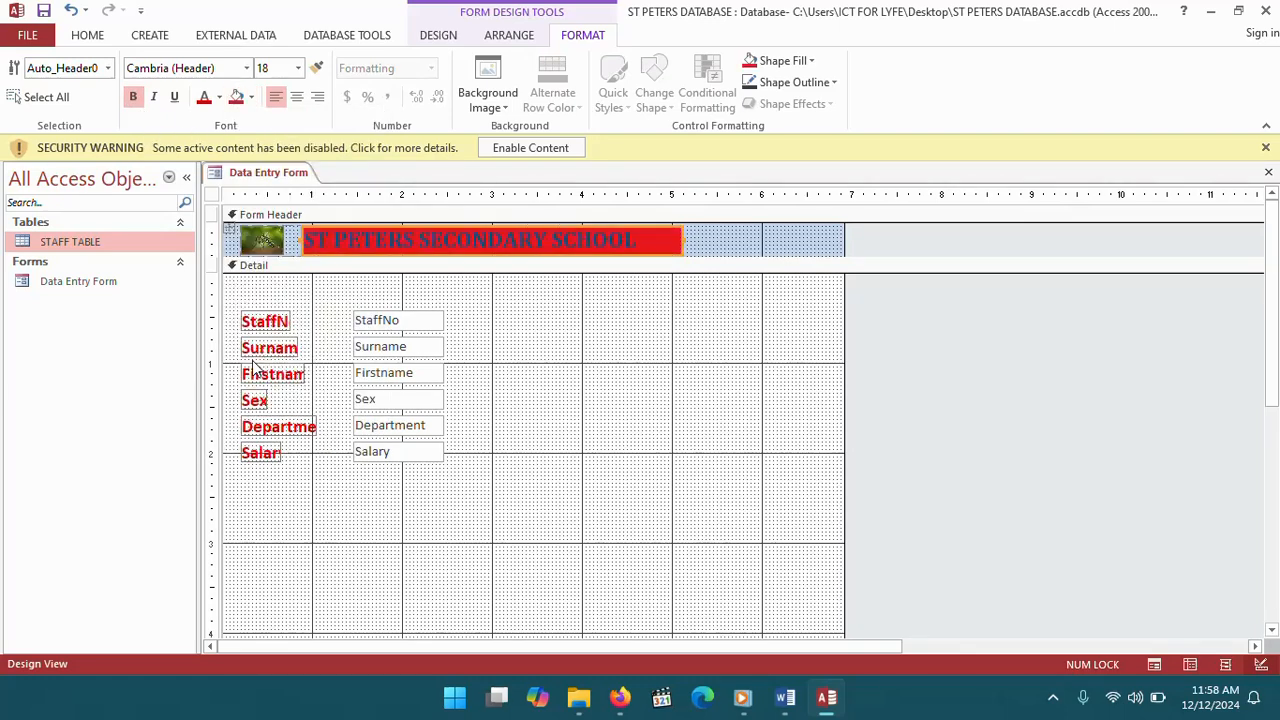
pyautogui.click(251, 97)
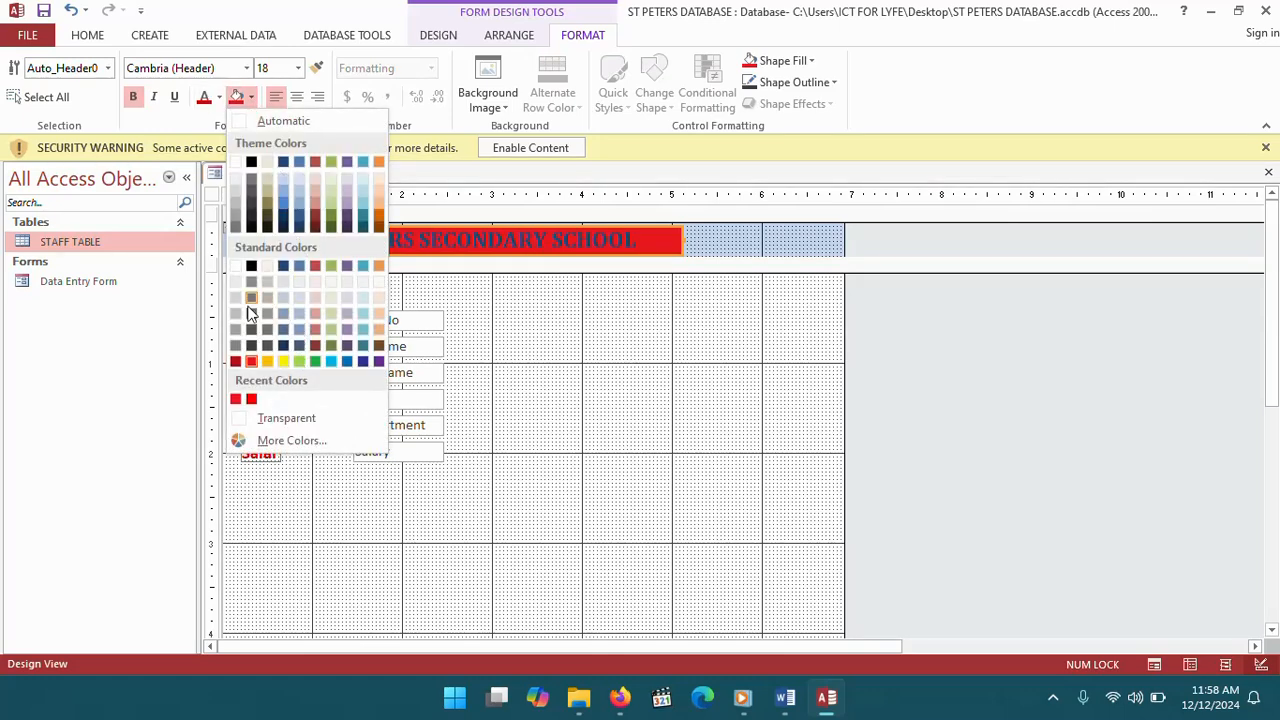
pyautogui.click(272, 424)
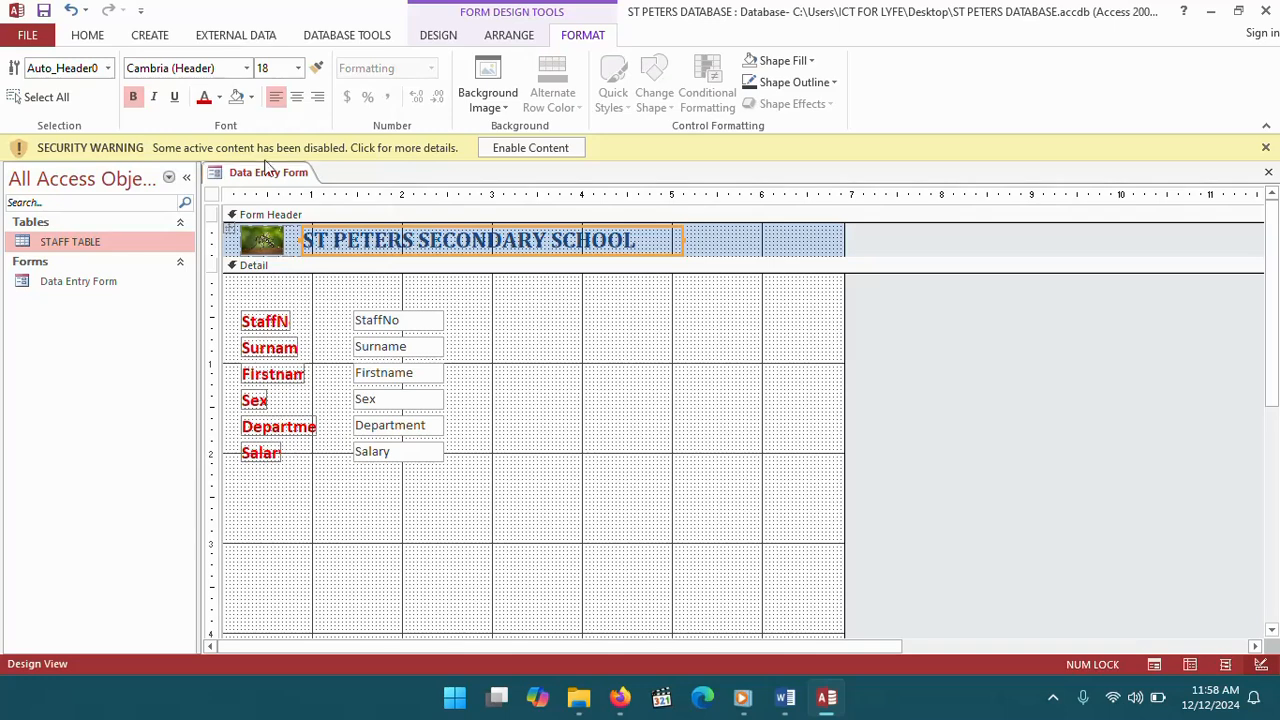
# Step: Set the form header title's font colour to red and its font size to 28
pyautogui.click(219, 97)
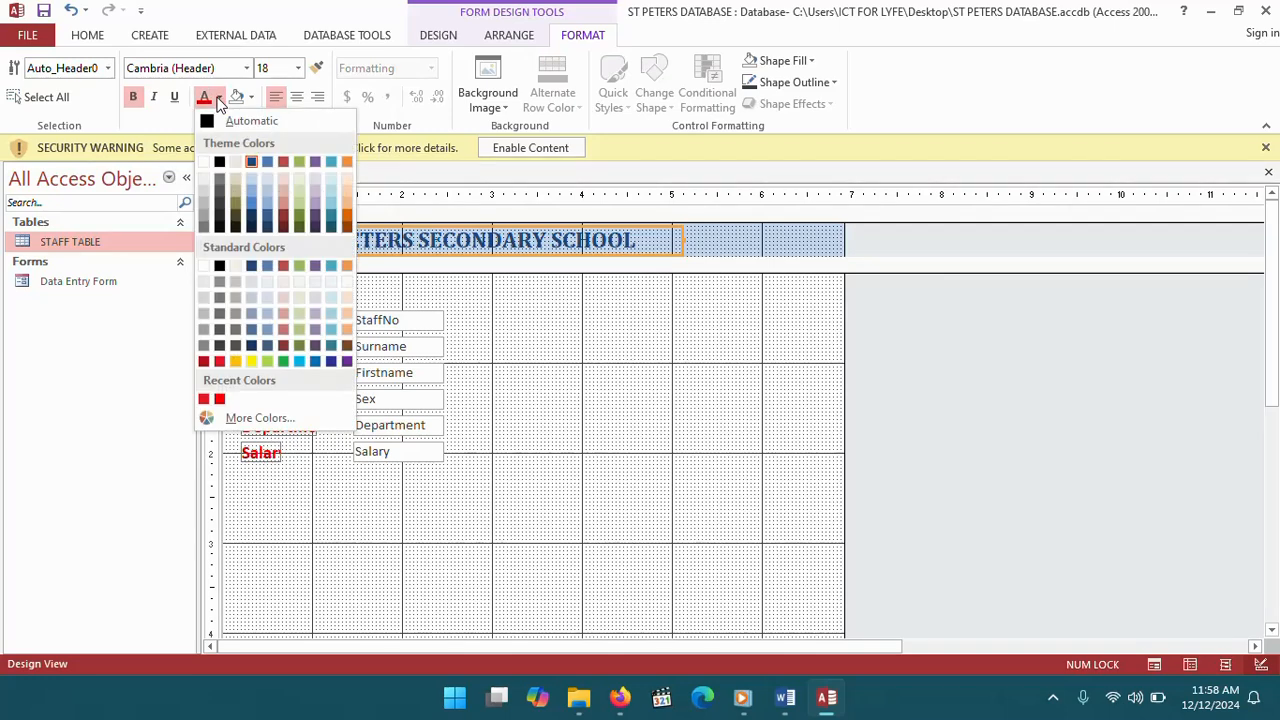
pyautogui.click(221, 363)
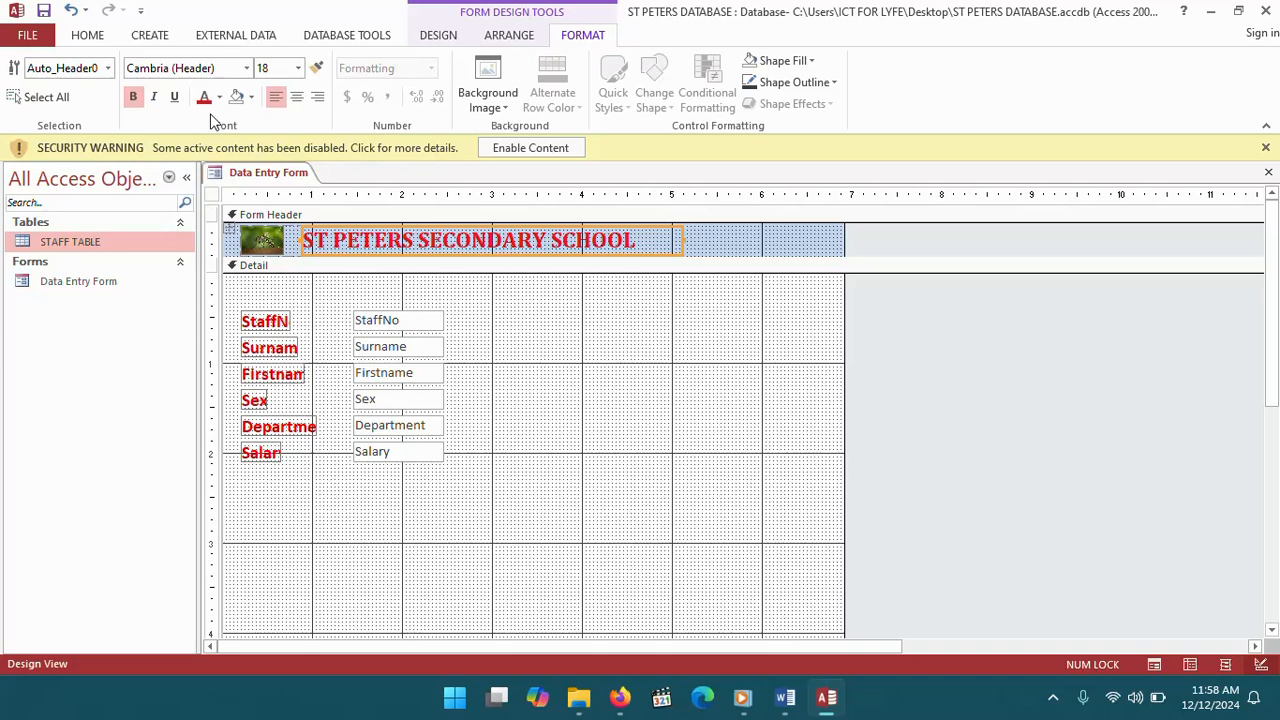
pyautogui.click(298, 68)
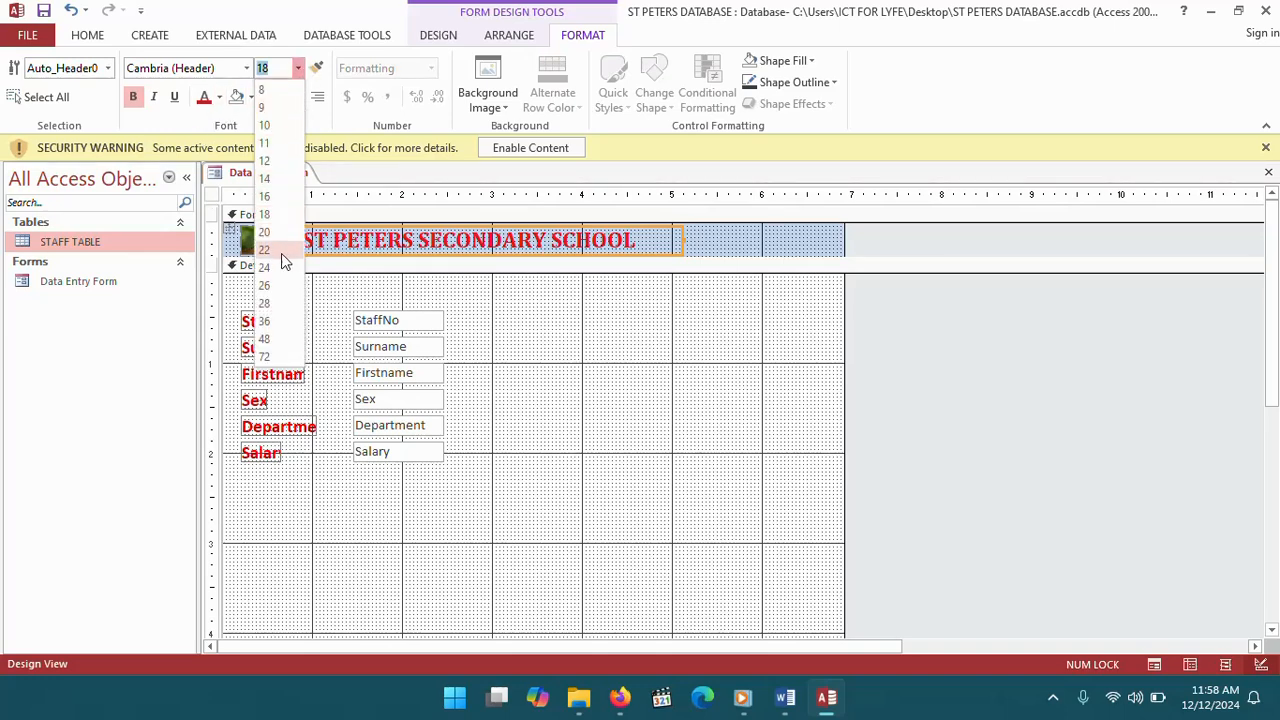
pyautogui.click(283, 303)
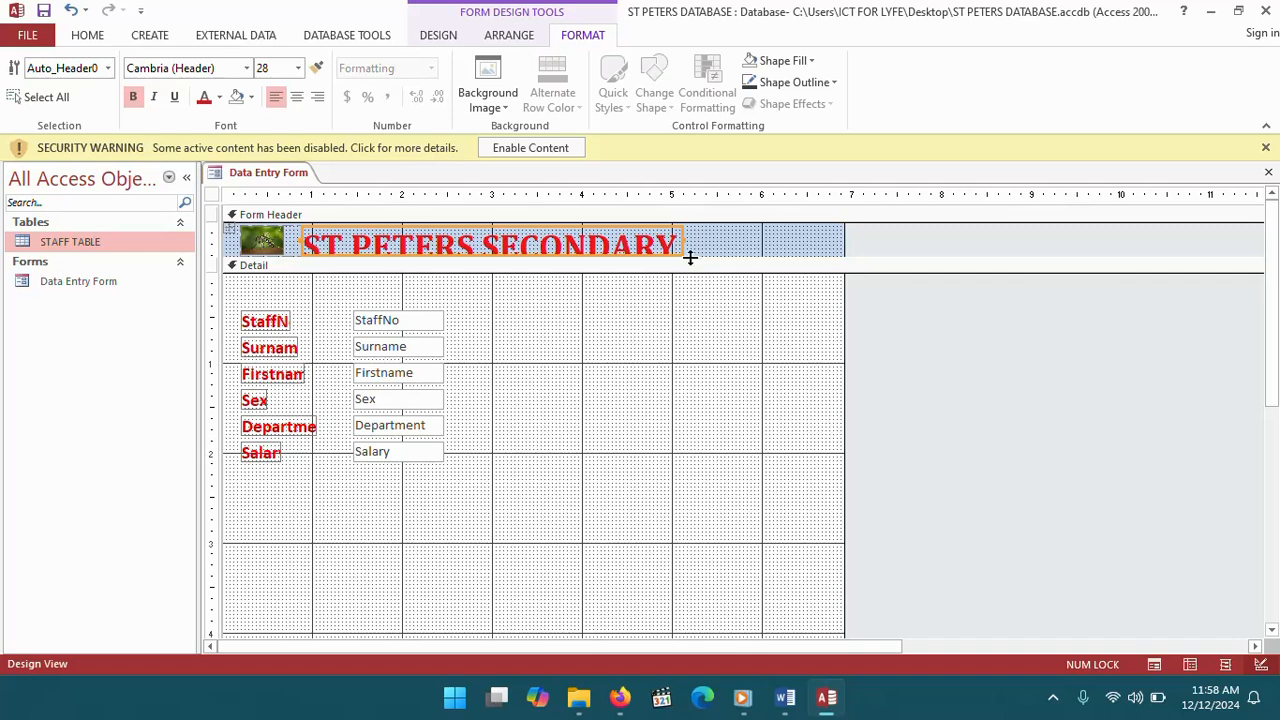
# Step: Increase the form header section's height by about 0.2 on the ruler, and check the form in Form view before returning to Design view
pyautogui.moveTo(683, 257); pyautogui.dragTo(675, 275)
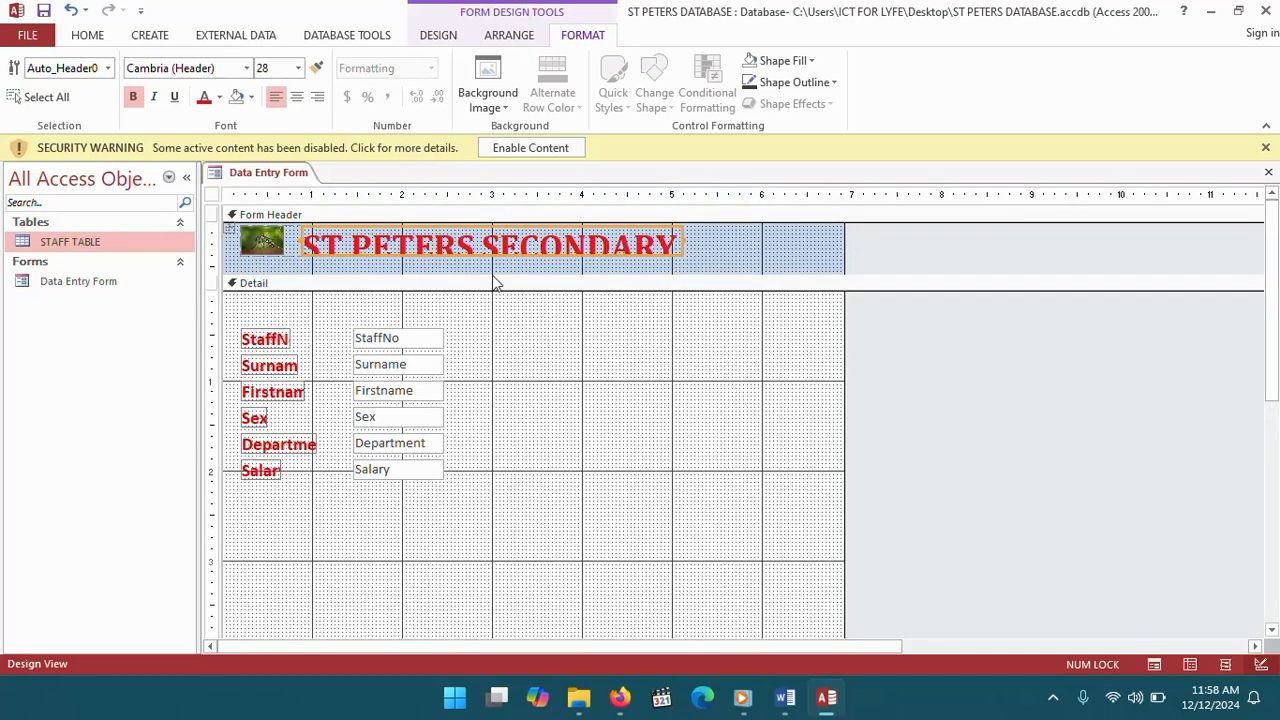
pyautogui.rightClick(268, 174)
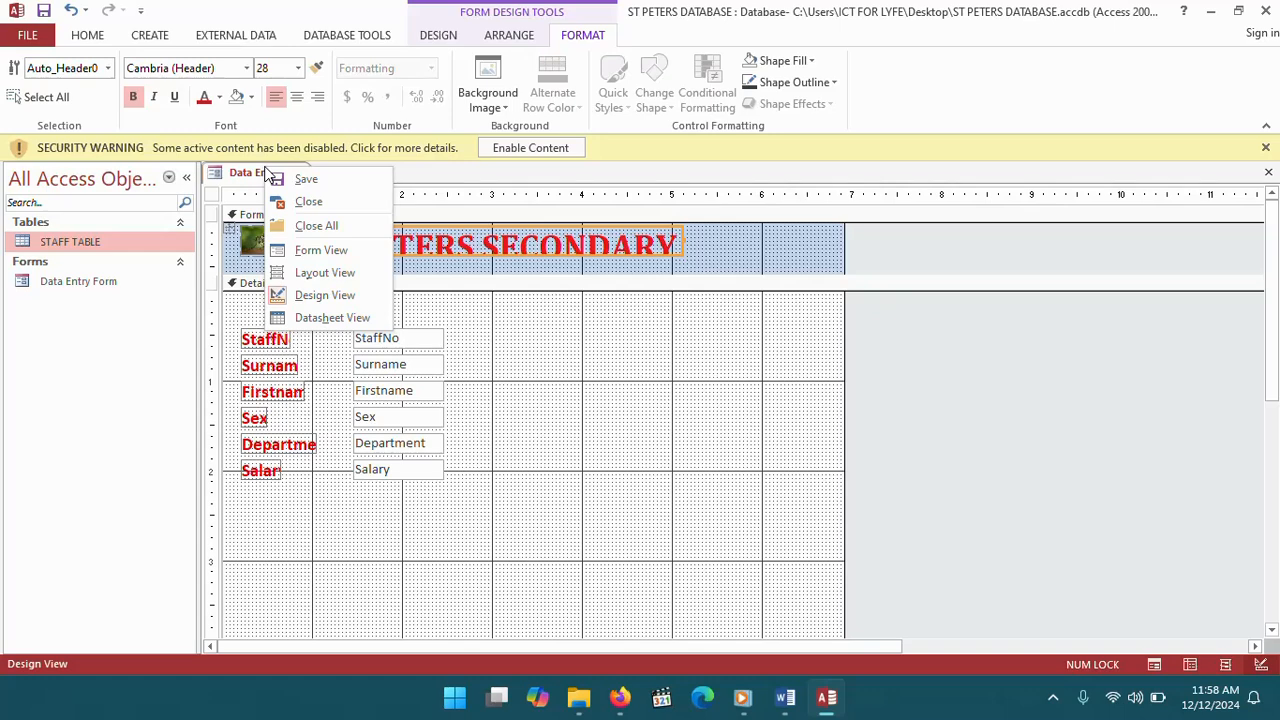
pyautogui.click(343, 258)
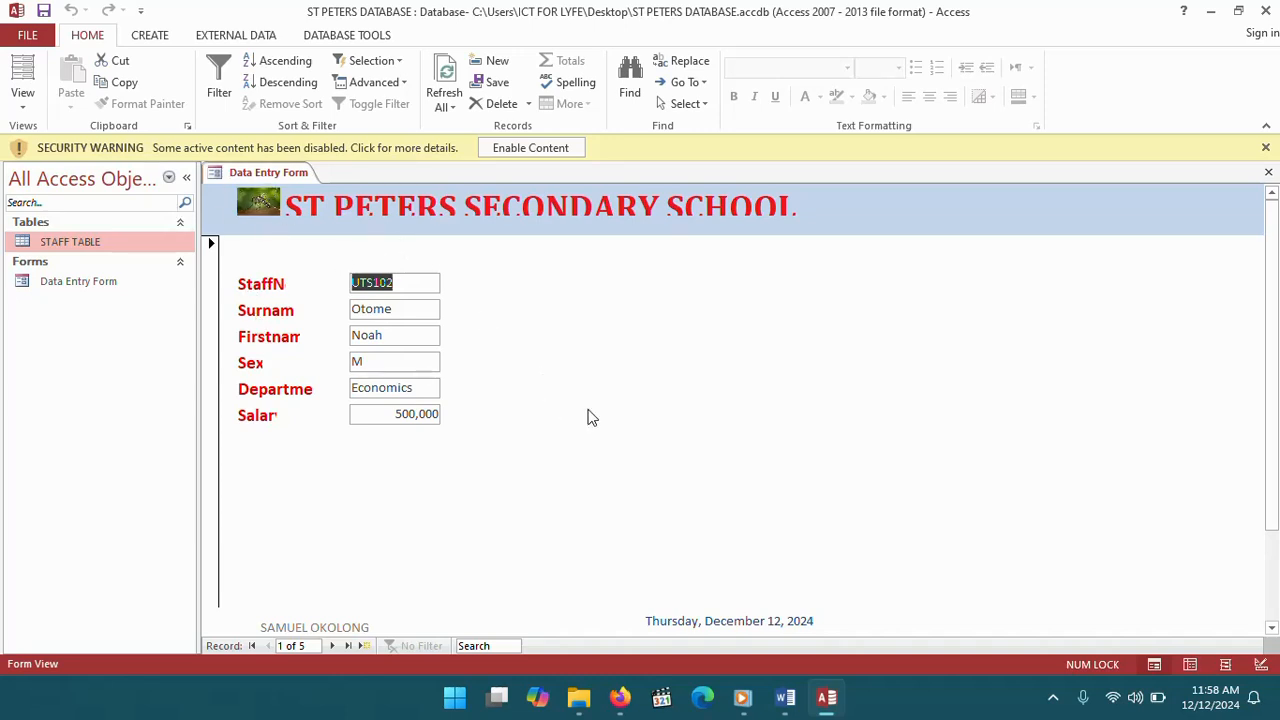
pyautogui.scroll(-1, 592, 417)
pyautogui.scroll(1, 590, 417)
pyautogui.rightClick(275, 172)
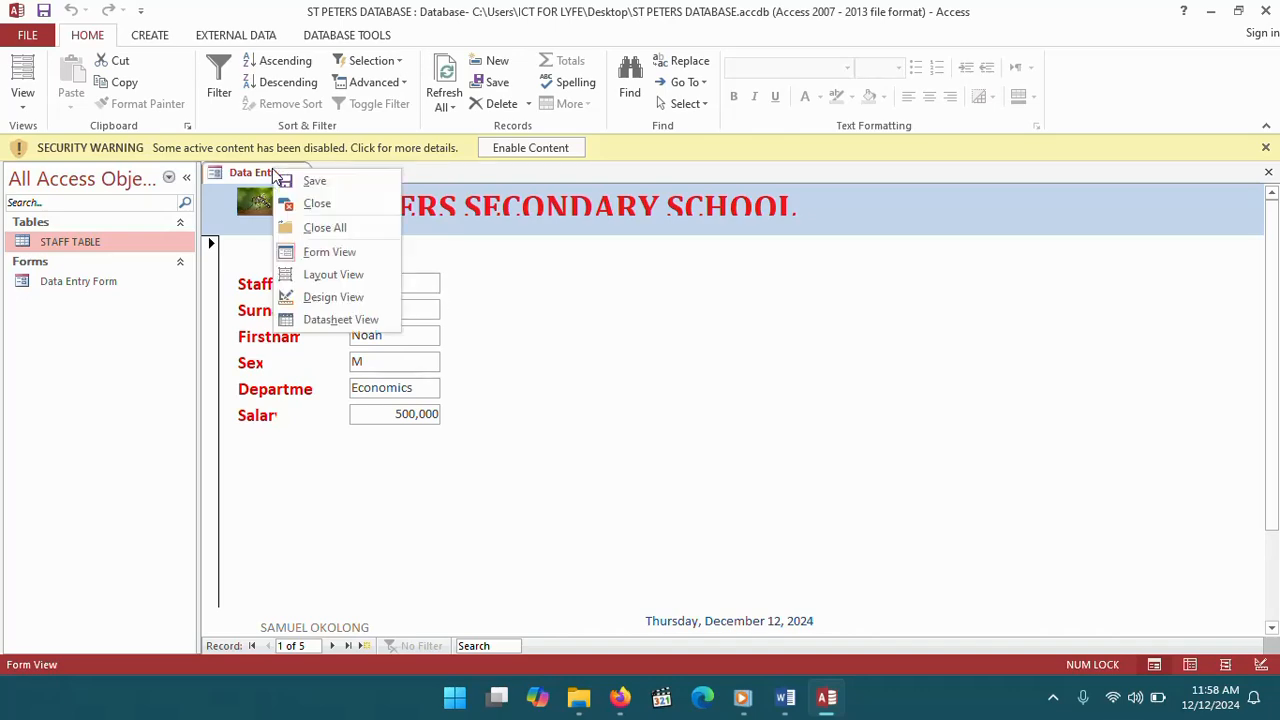
pyautogui.click(331, 297)
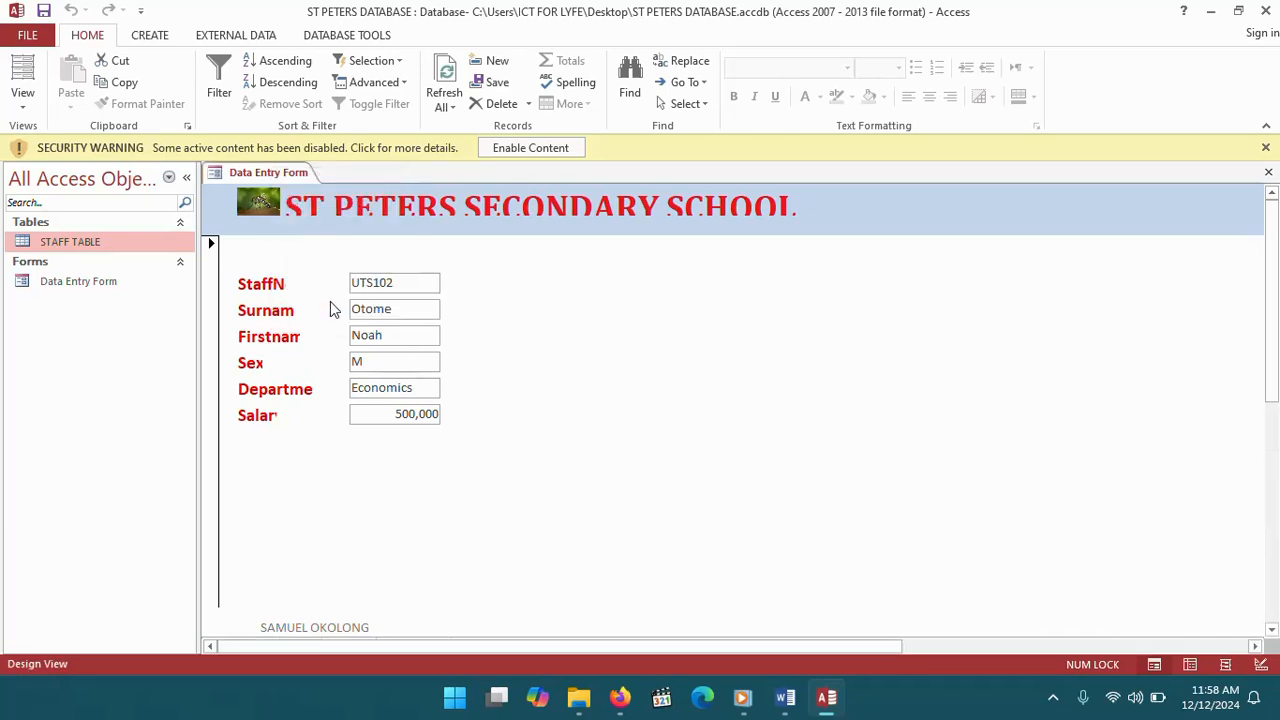
# Step: Check task j in the Word workbook, and review the existing STAFF TABLE records in Access before closing the table
pyautogui.click(785, 697)
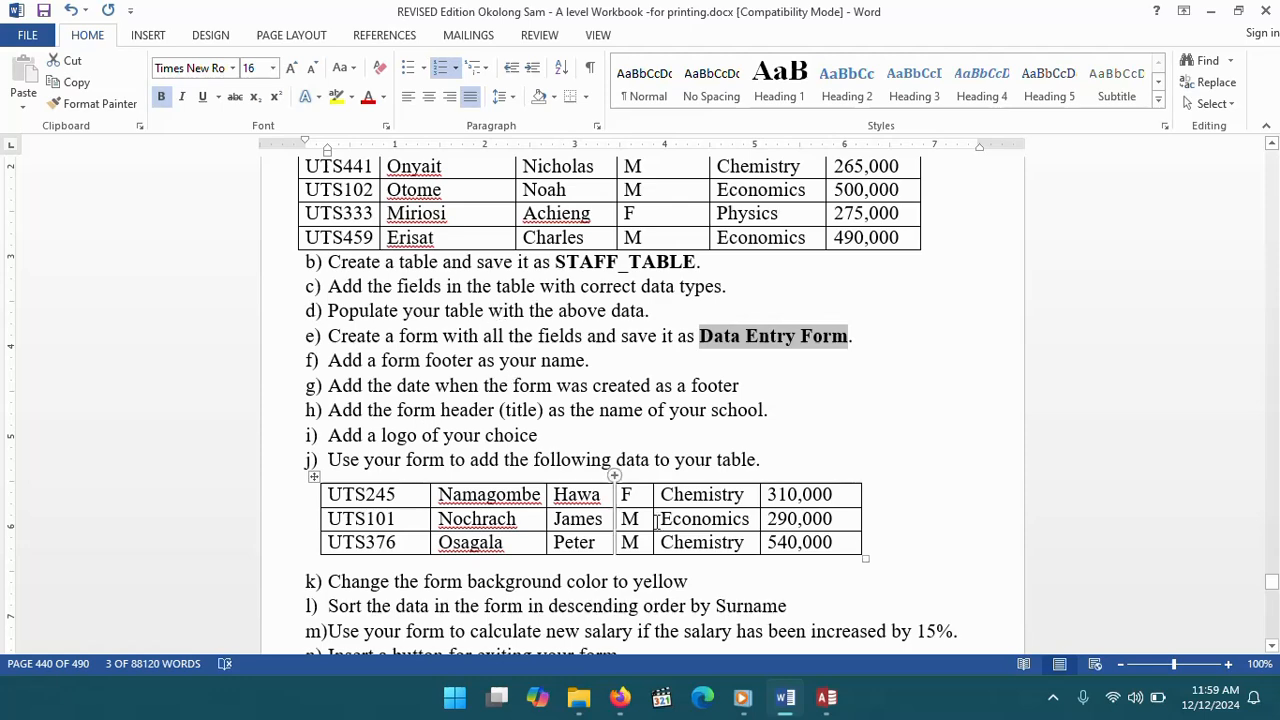
pyautogui.click(826, 712)
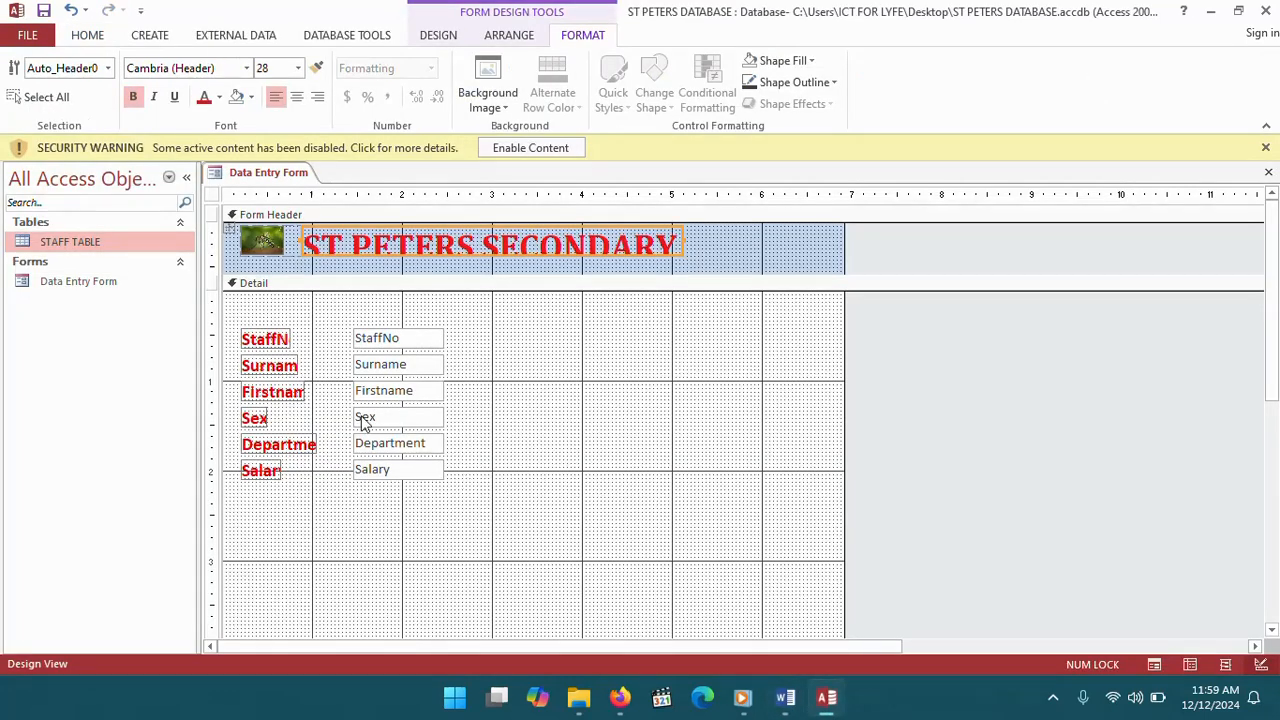
pyautogui.doubleClick(86, 241)
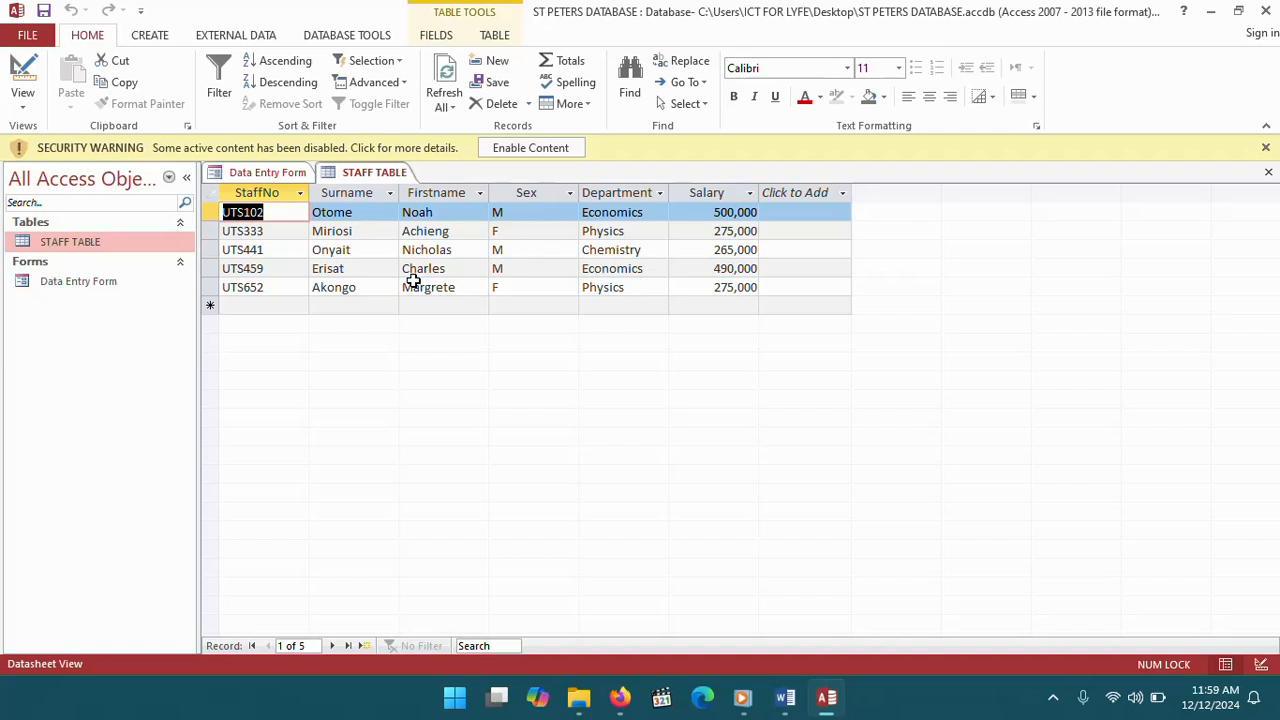
pyautogui.rightClick(378, 175)
pyautogui.click(425, 205)
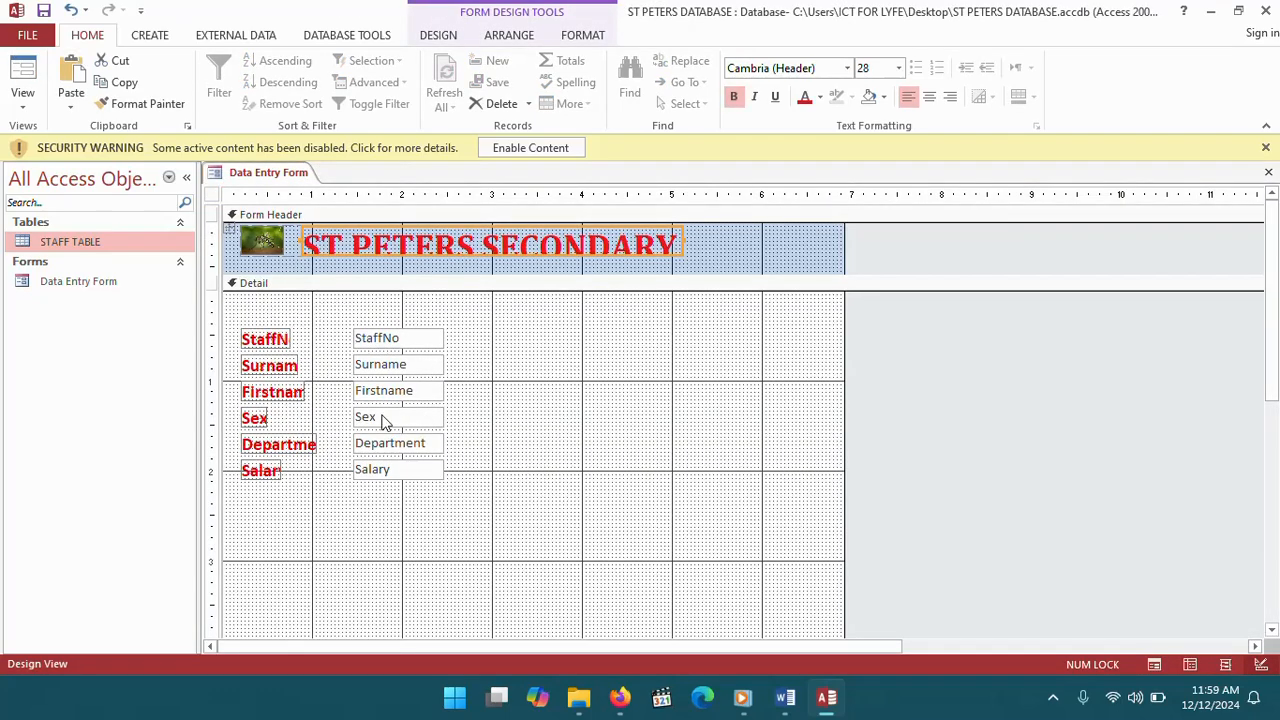
pyautogui.click(1238, 11)
pyautogui.click(1242, 22)
pyautogui.scroll(-3, 444, 557)
pyautogui.scroll(-2, 447, 563)
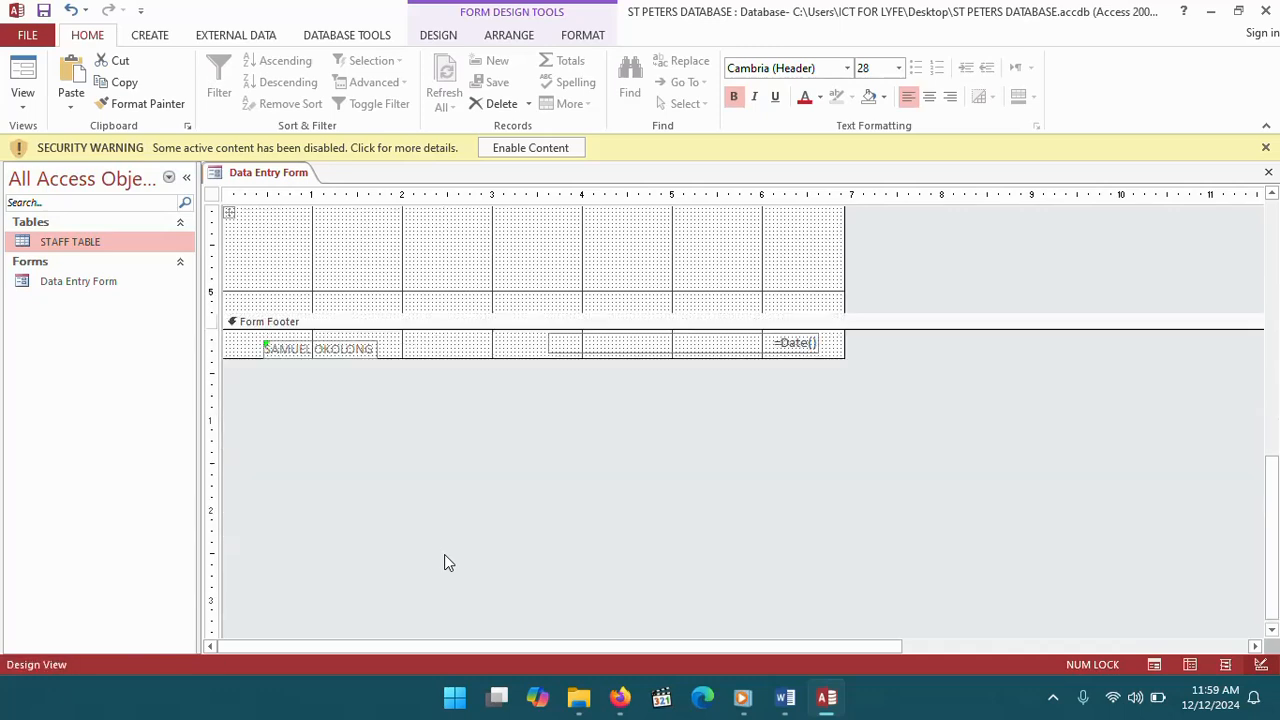
pyautogui.scroll(3, 447, 563)
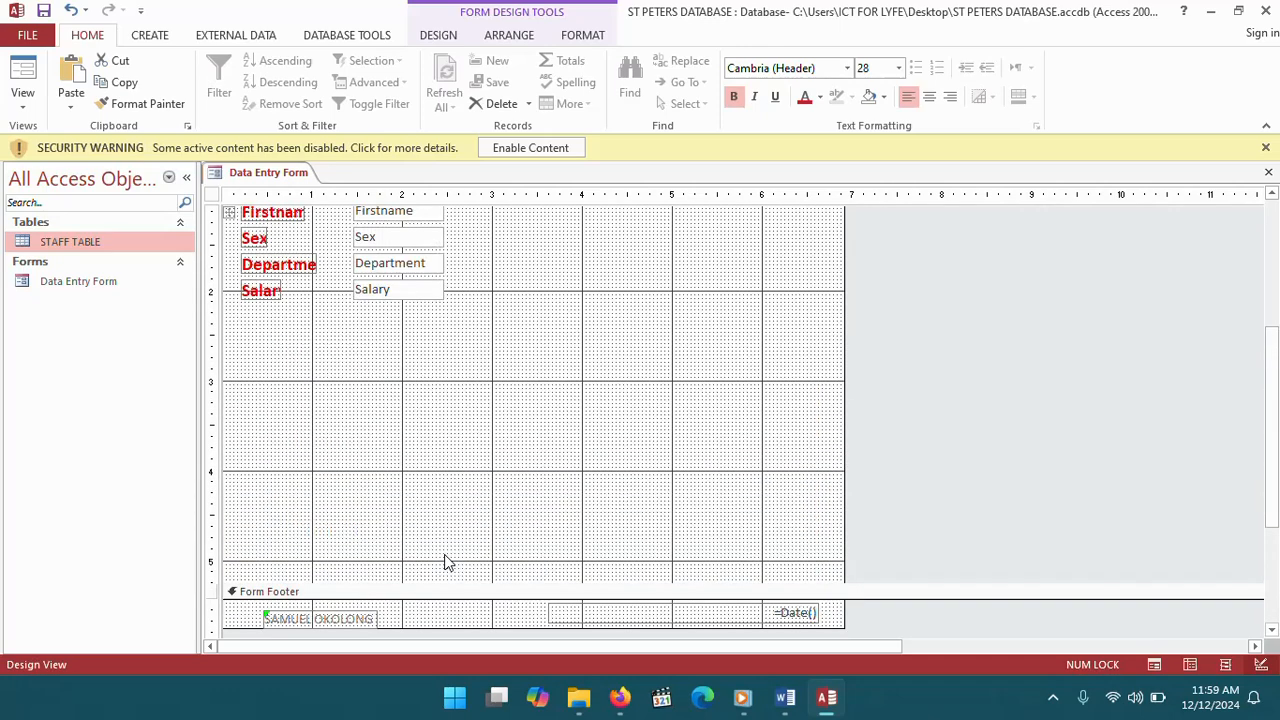
pyautogui.scroll(2, 447, 563)
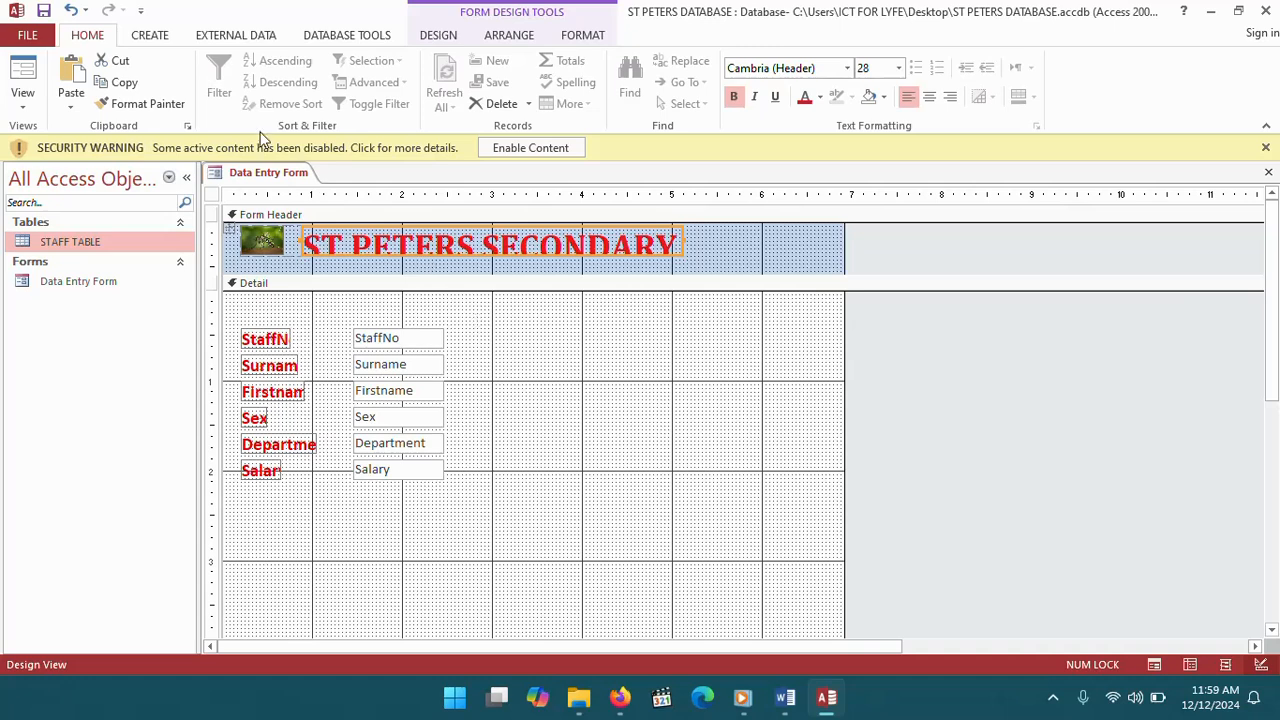
# Step: Display the Data Entry Form in Form view and go through the existing records to a new blank record
pyautogui.rightClick(263, 174)
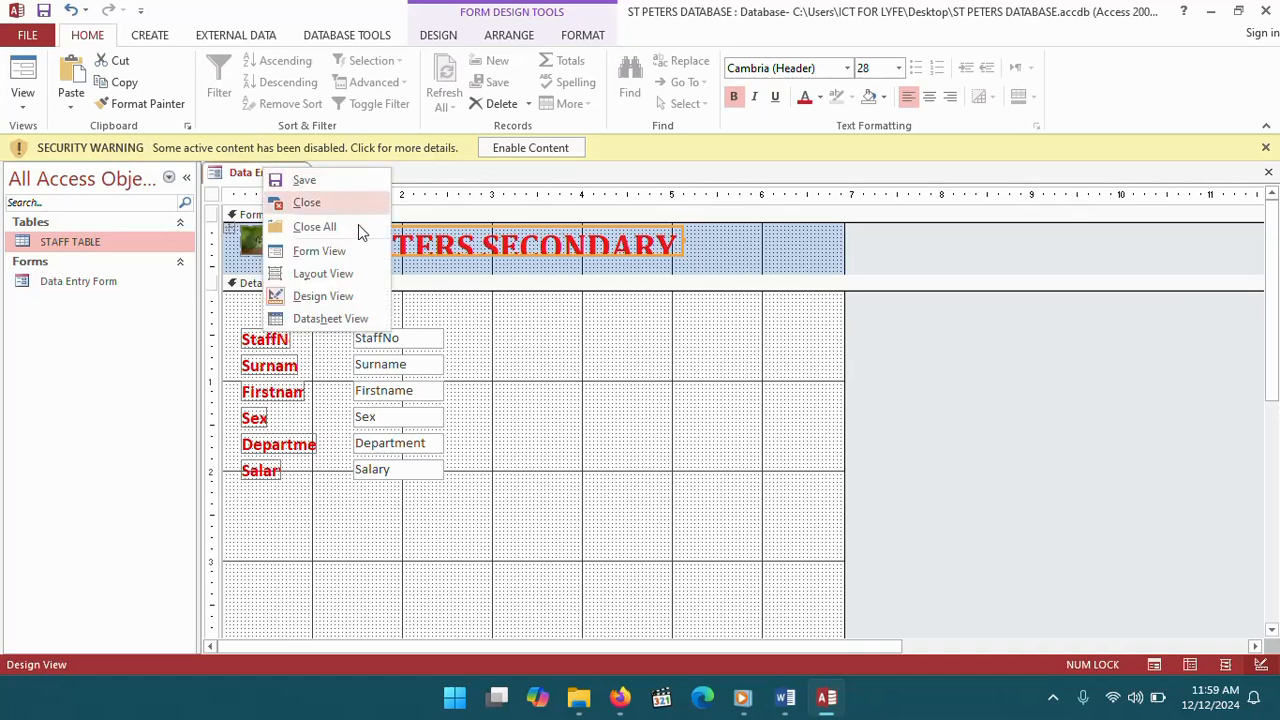
pyautogui.click(328, 251)
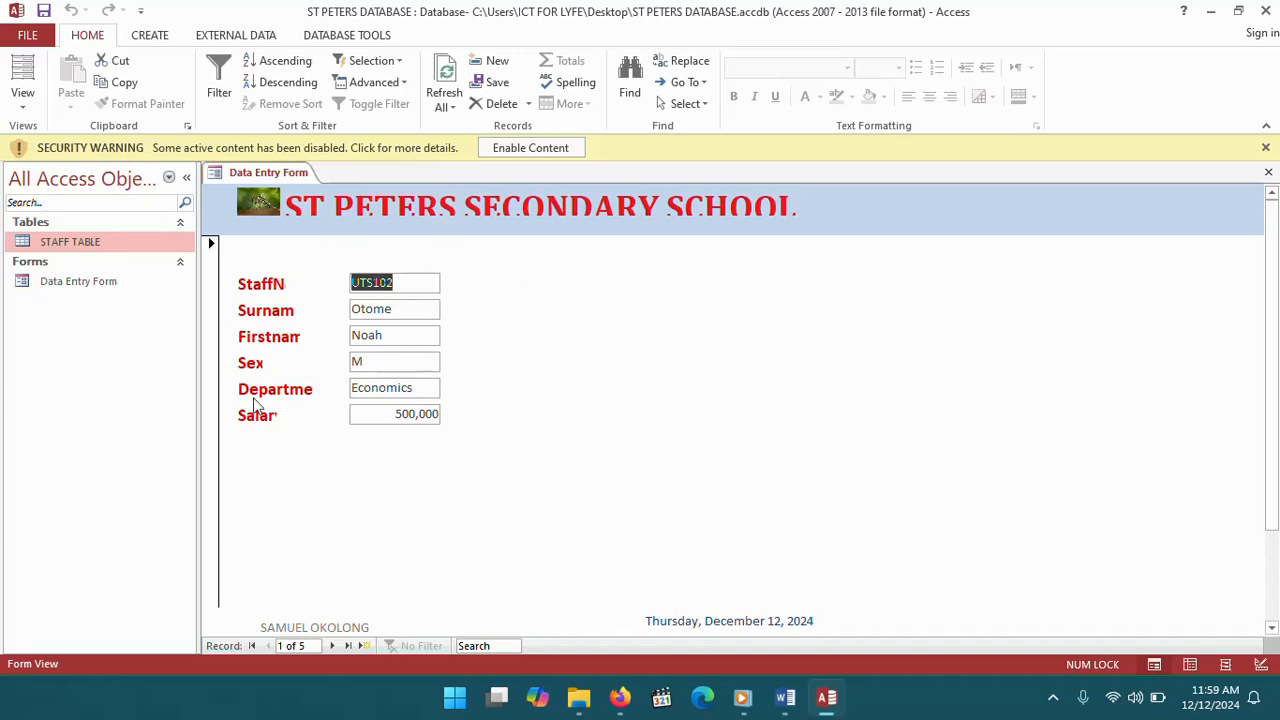
pyautogui.click(333, 645)
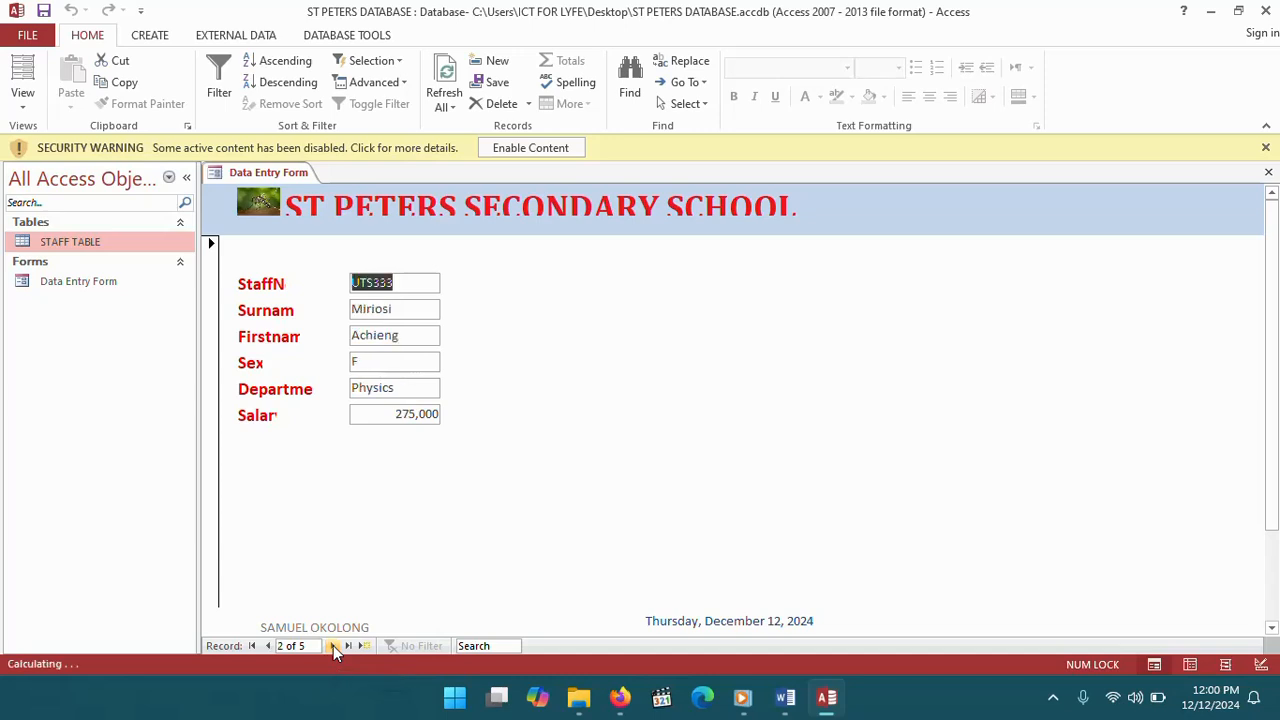
pyautogui.click(333, 645)
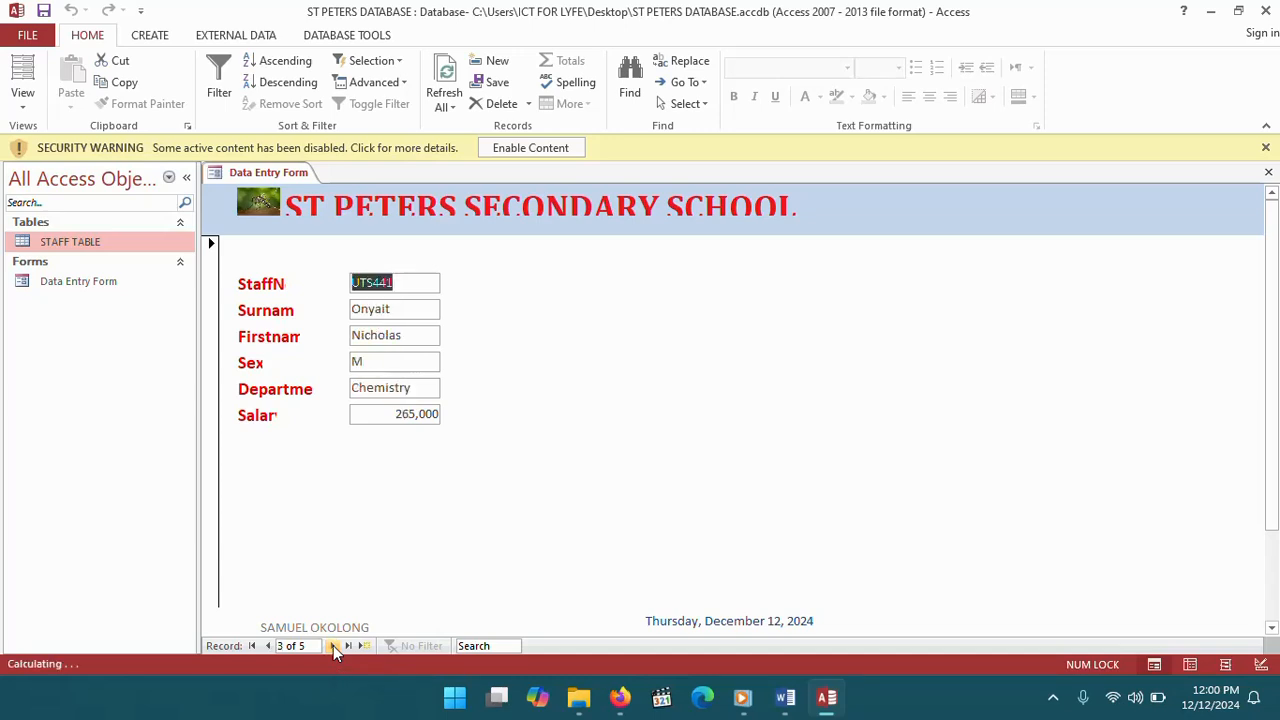
pyautogui.click(333, 645)
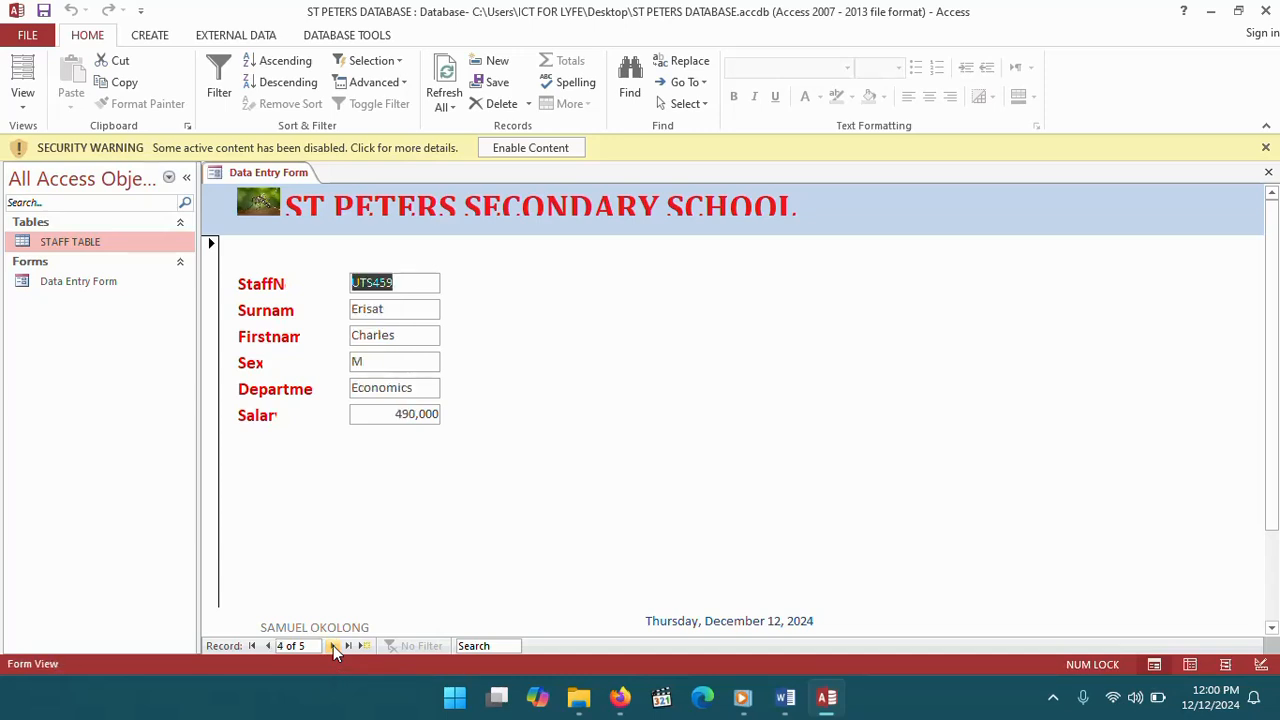
pyautogui.click(333, 645)
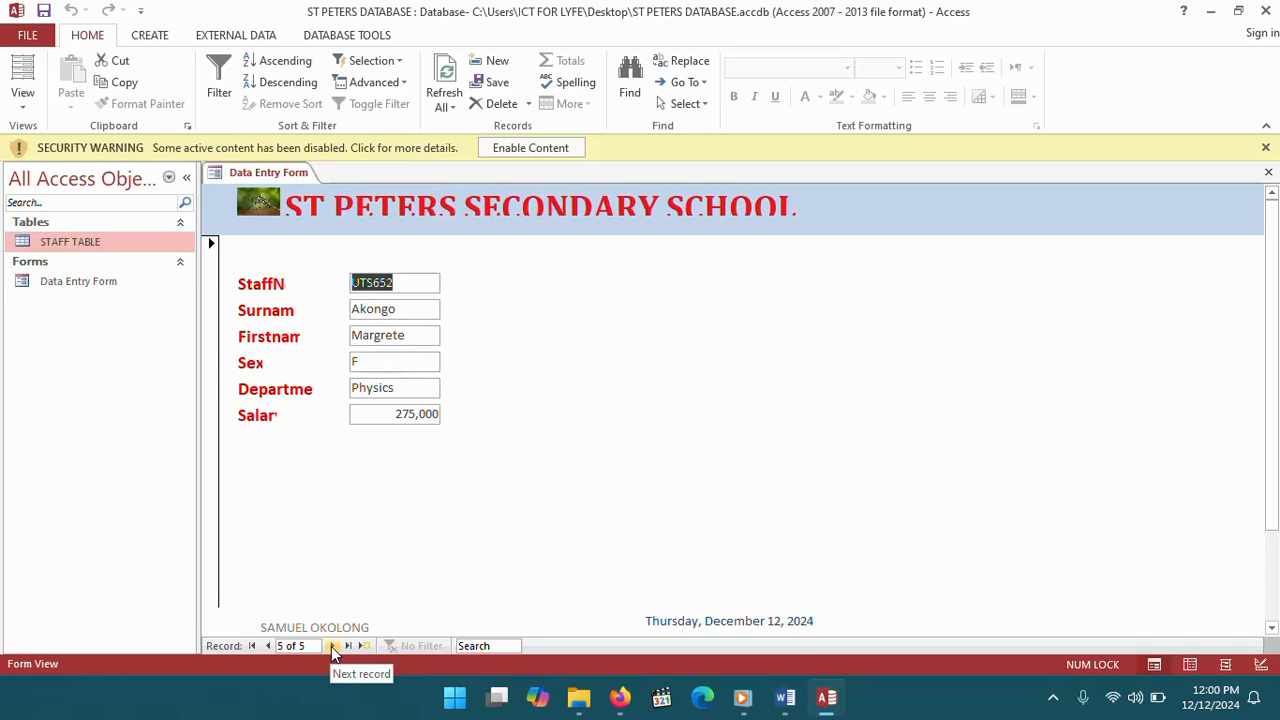
pyautogui.click(331, 646)
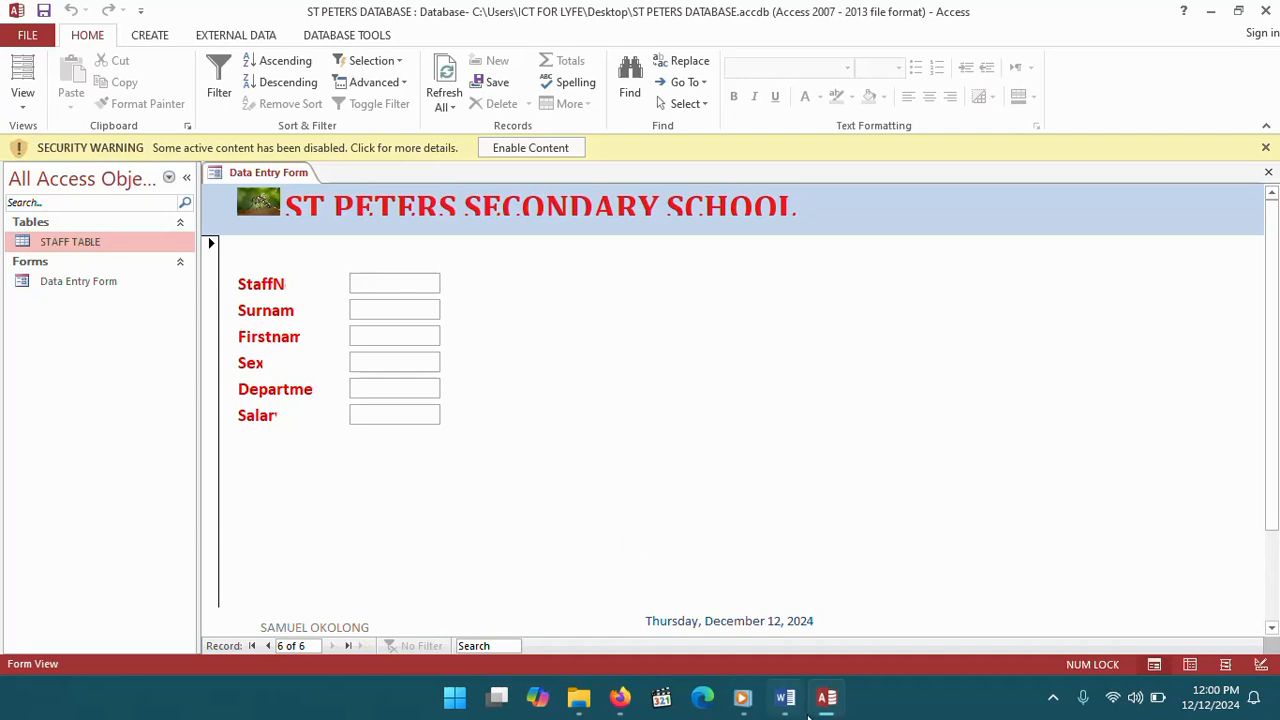
# Step: Check the task j data in the Word workbook, and enter the first row's staff number, surname and first name in the Access form
pyautogui.click(785, 697)
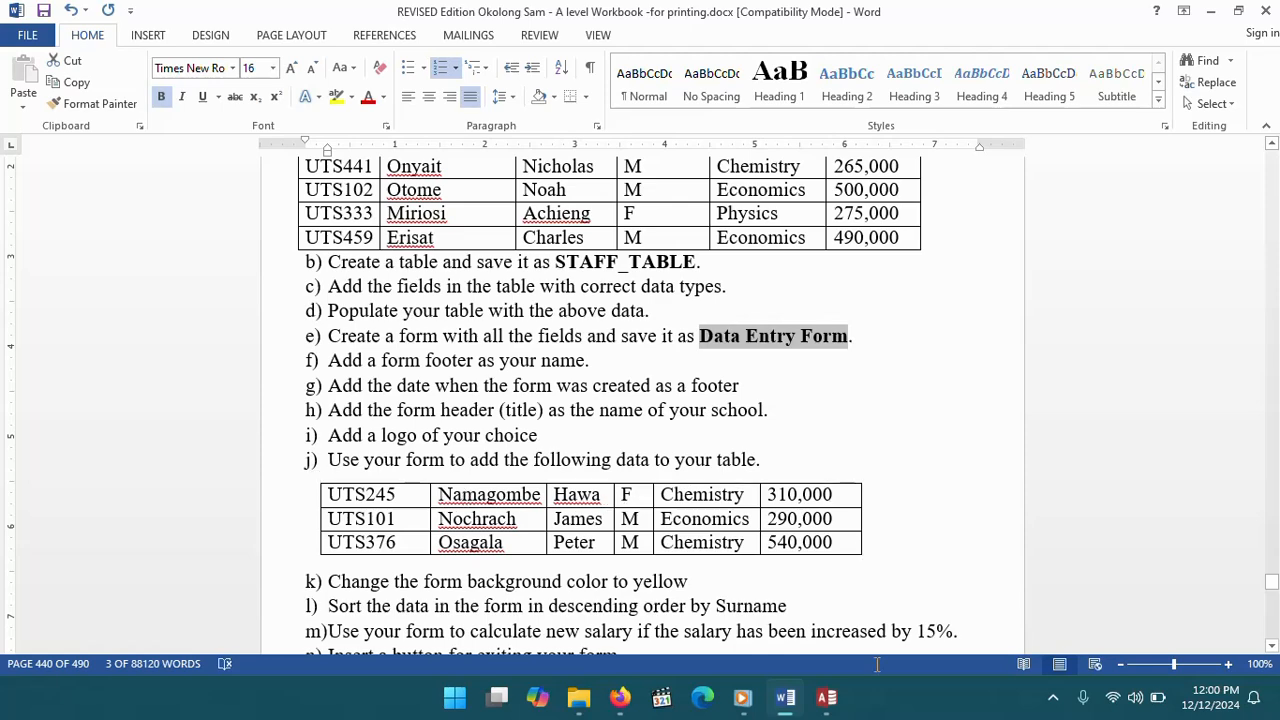
pyautogui.click(828, 700)
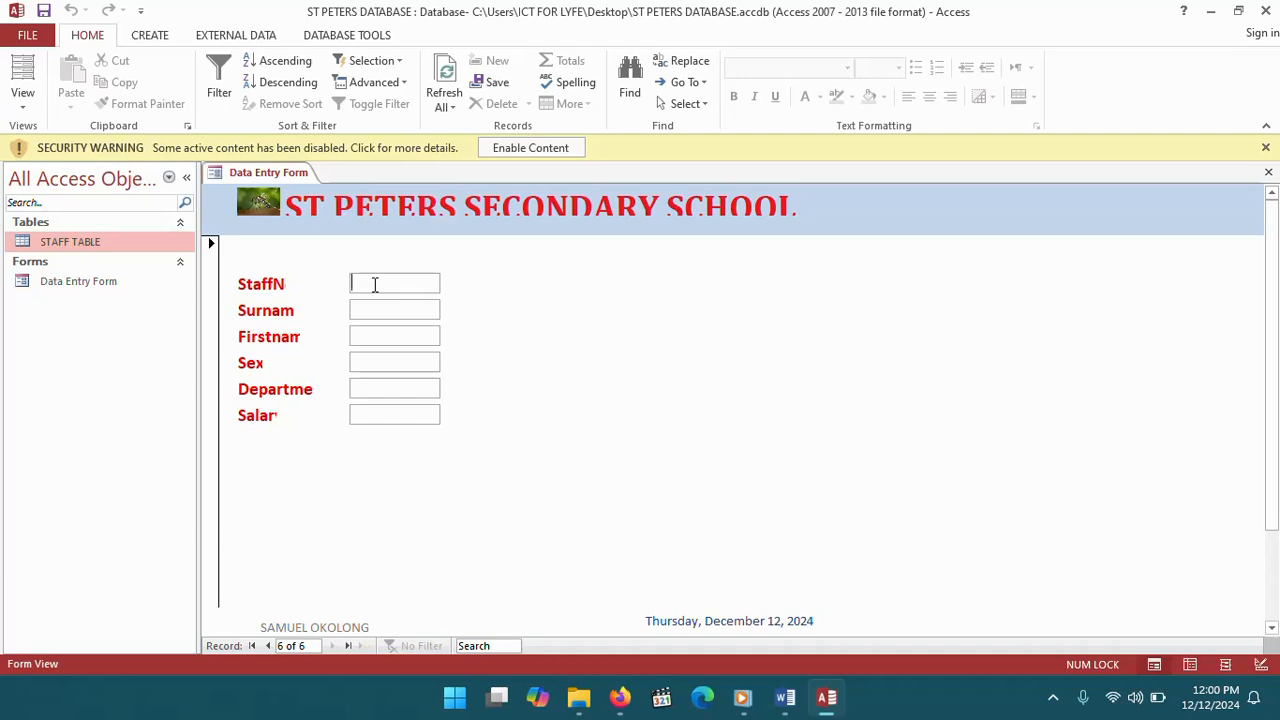
pyautogui.write('UTS245')
pyautogui.press('Tab')
pyautogui.write('Nama')
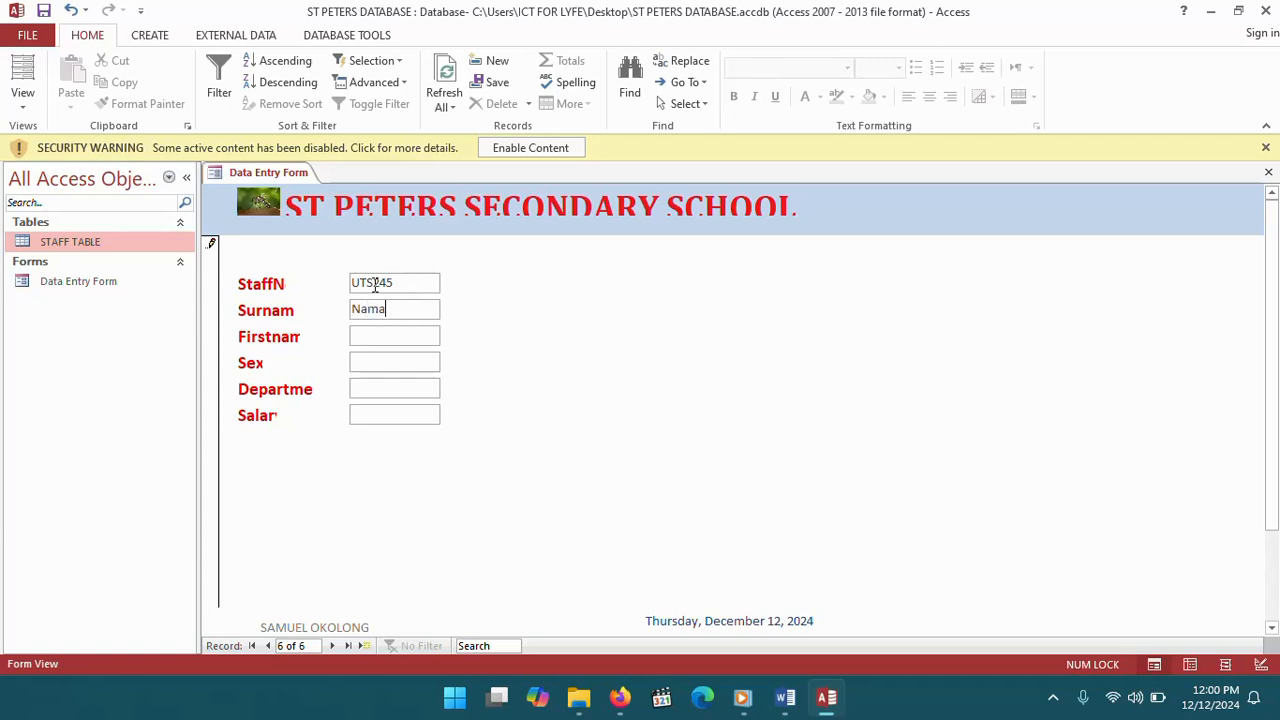
pyautogui.write('gombe')
pyautogui.press('Tab')
pyautogui.write('Hawa')
# Step: Complete the first new staff record with sex F, department Chemistry and salary 310000, and advance to a blank record
pyautogui.press('Tab')
pyautogui.write('F')
pyautogui.press('Tab')
pyautogui.write('Chem')
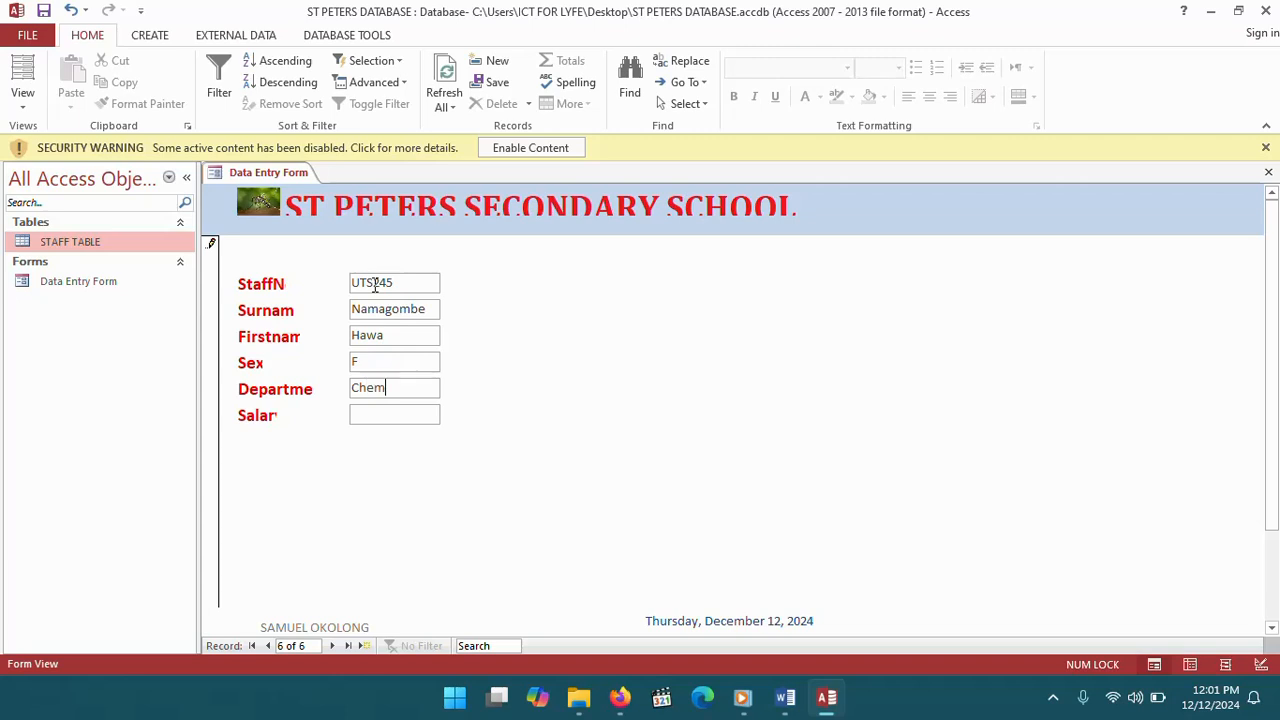
pyautogui.write('istry')
pyautogui.press('Tab')
pyautogui.write('310000')
pyautogui.click(331, 646)
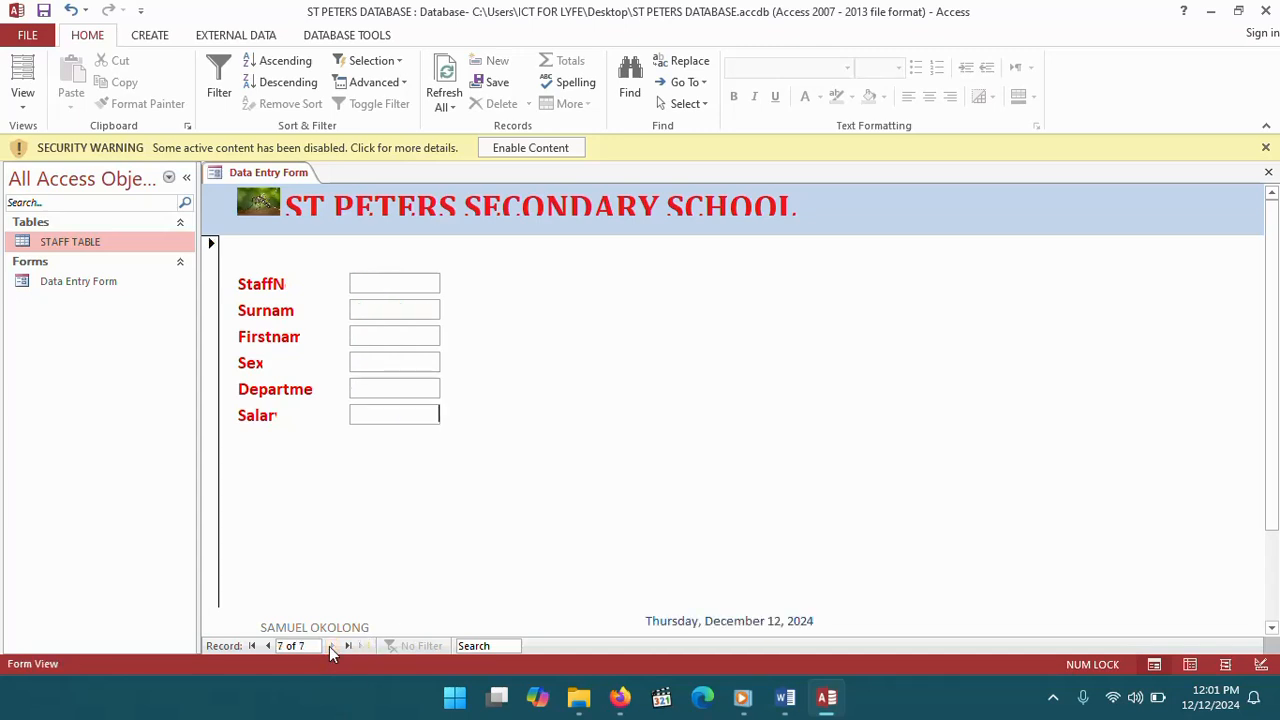
# Step: Enter the staff number, surname and first name from the workbook's second row in the blank record
pyautogui.click(393, 278)
pyautogui.write('UTS101')
pyautogui.press('Tab')
pyautogui.write('Nochrach')
pyautogui.press('Tab')
pyautogui.write('James')
# Step: Complete the second new staff record with sex M, department Economics and salary 290000, and advance to a blank record
pyautogui.press('Tab')
pyautogui.write('M')
pyautogui.press('Tab')
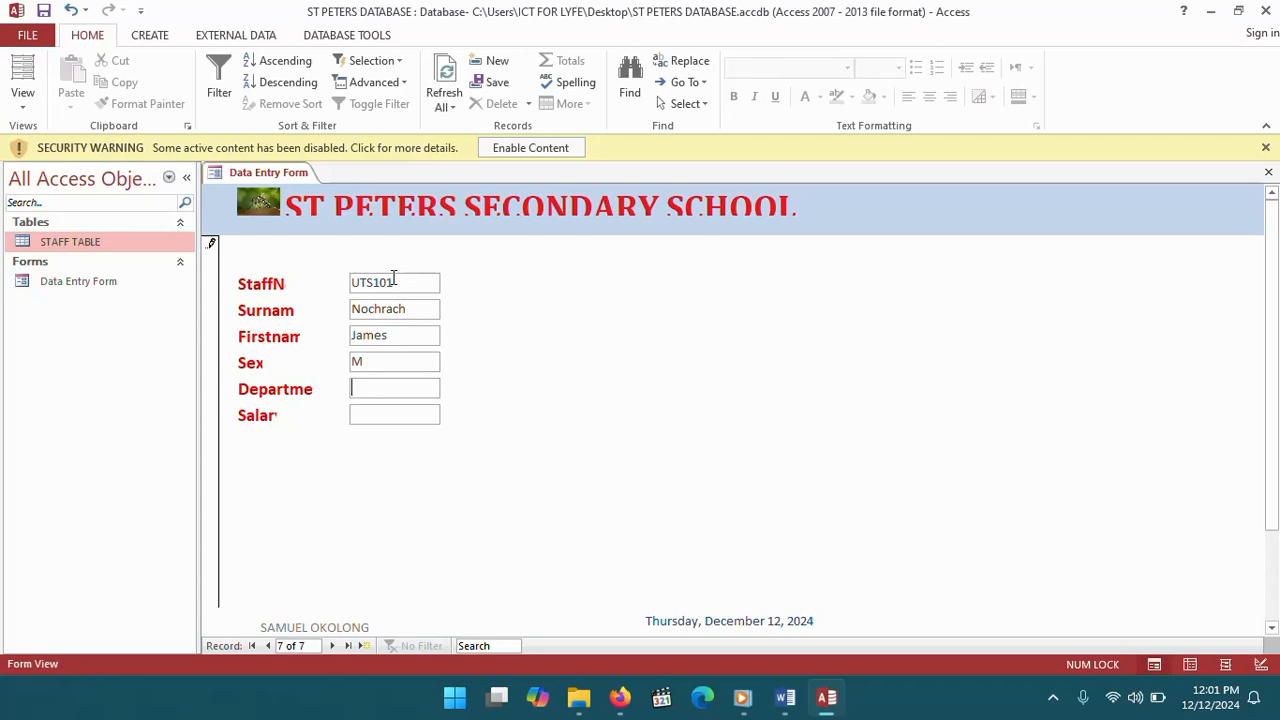
pyautogui.write('Eco')
pyautogui.write('n')
pyautogui.write('omi')
pyautogui.write('cs')
pyautogui.write('290000')
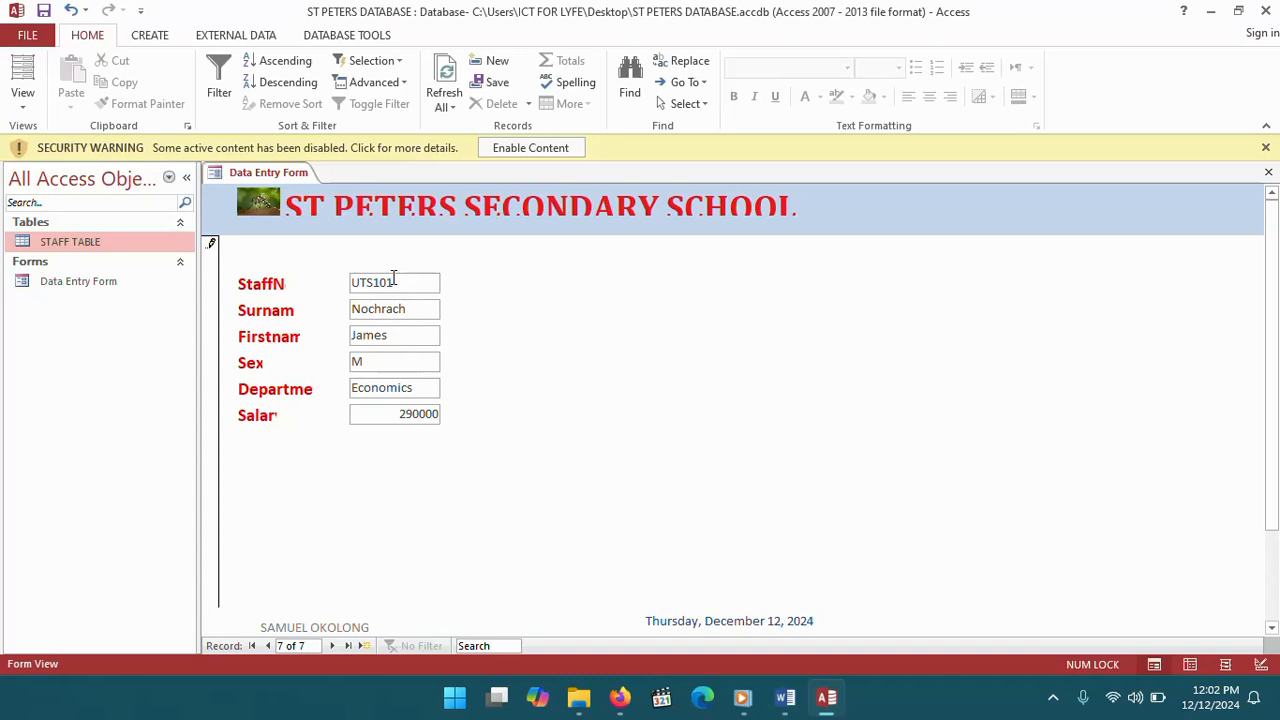
pyautogui.click(332, 645)
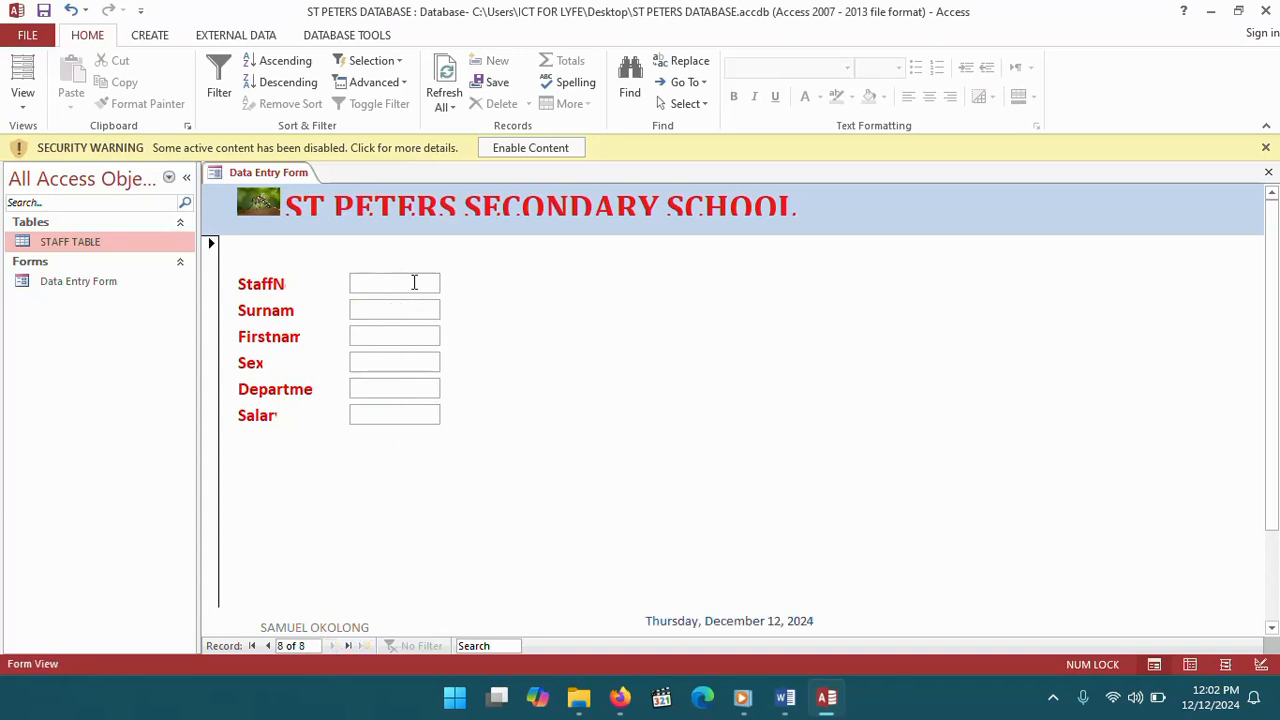
# Step: Enter the staff number, surname and first name from the workbook's third row in the blank record
pyautogui.write('UTS376')
pyautogui.press('Tab')
pyautogui.write('Osagala')
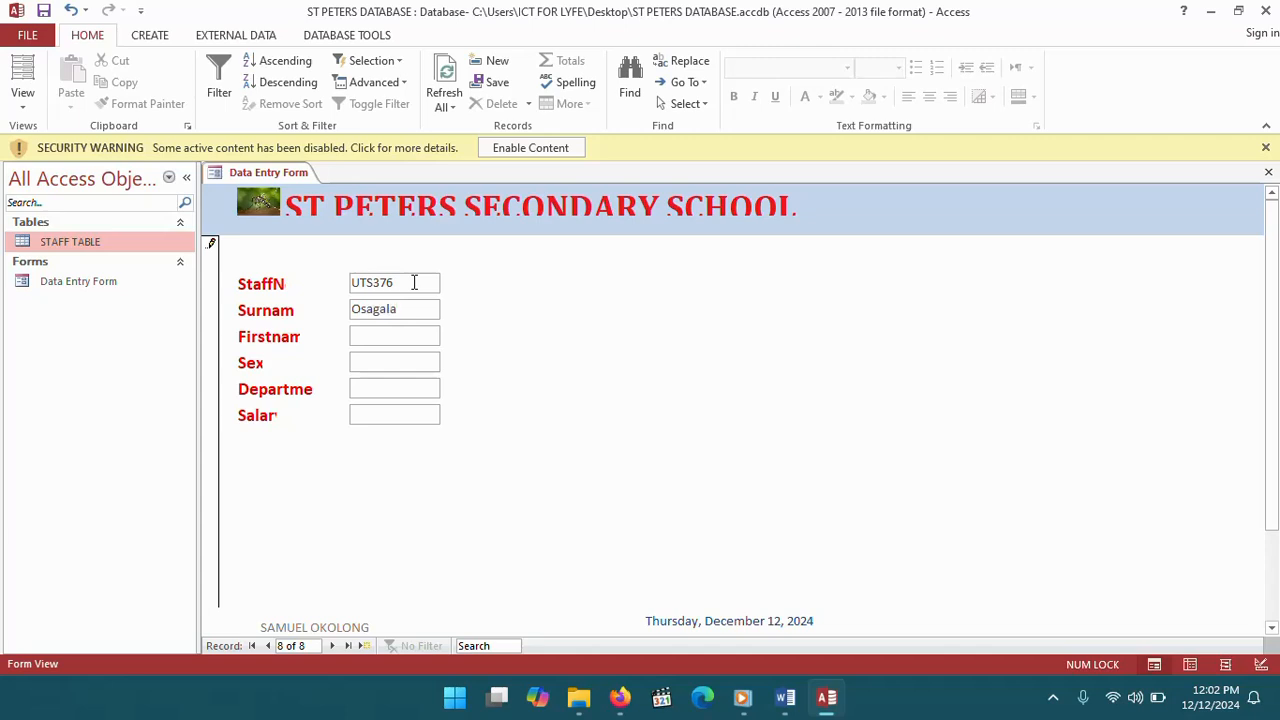
pyautogui.press('Tab')
pyautogui.write('Peter')
# Step: Complete the third new staff record with sex M, department Chemistry and salary 540000, and save the form
pyautogui.press('Tab')
pyautogui.press('Tab')
pyautogui.write('Chemi')
pyautogui.press('Tab')
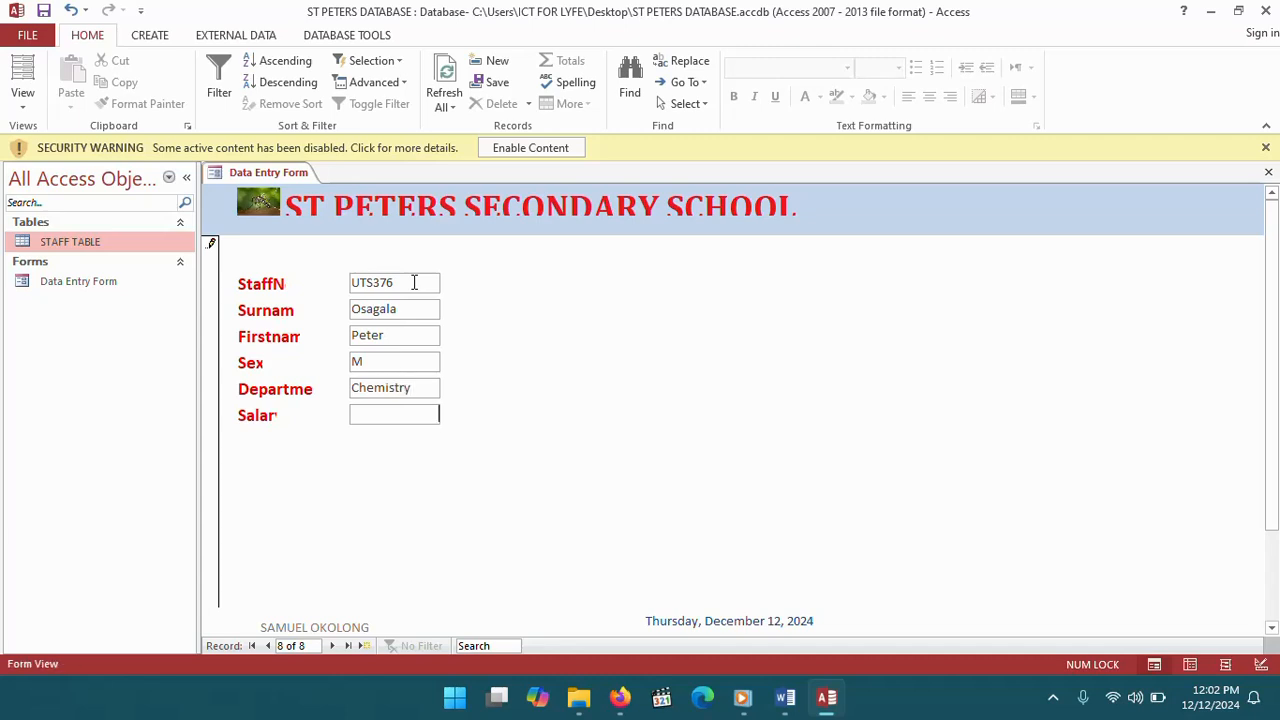
pyautogui.write('540000')
pyautogui.rightClick(250, 176)
pyautogui.click(300, 190)
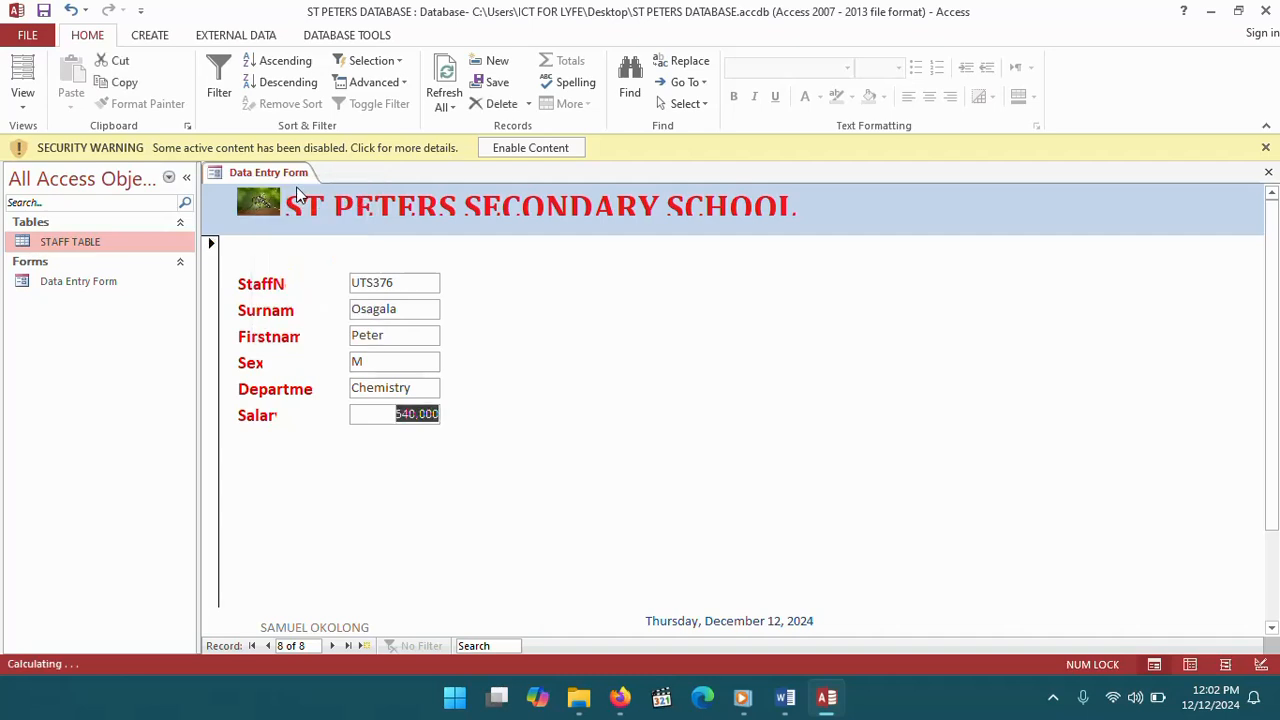
# Step: Open STAFF TABLE to check the added records, and read the next task in the Word workbook before returning to Access
pyautogui.doubleClick(64, 245)
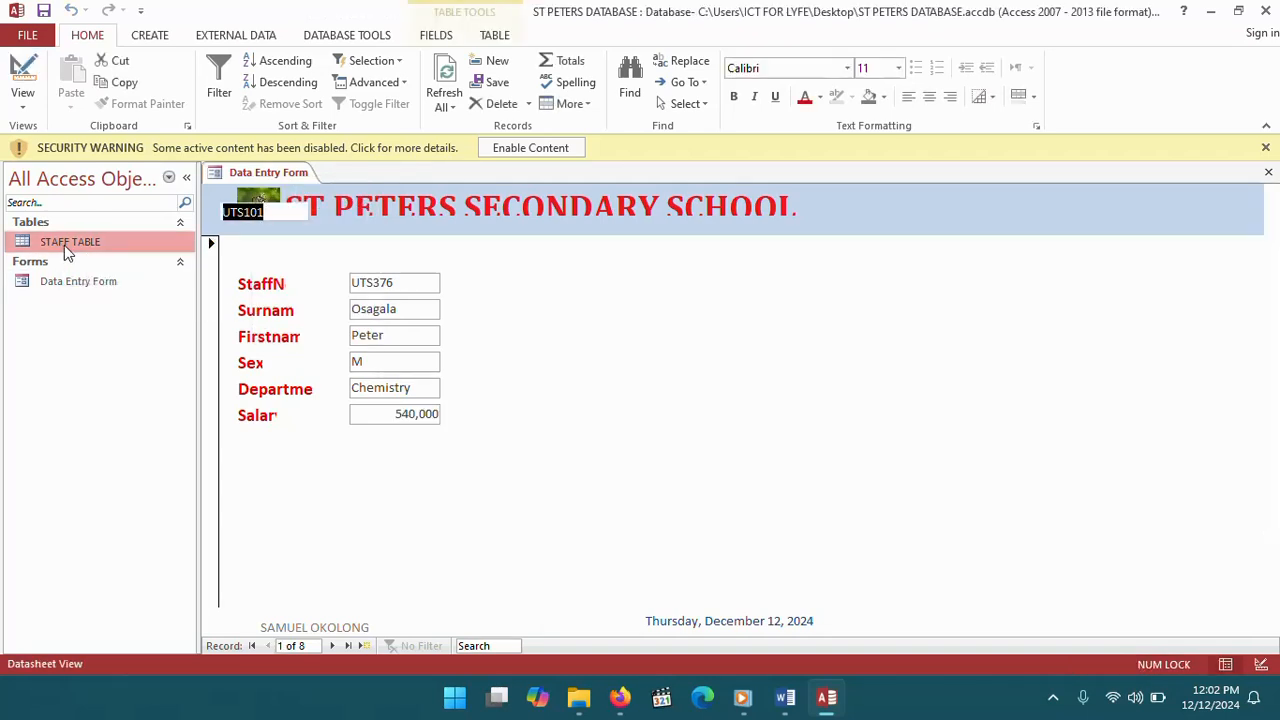
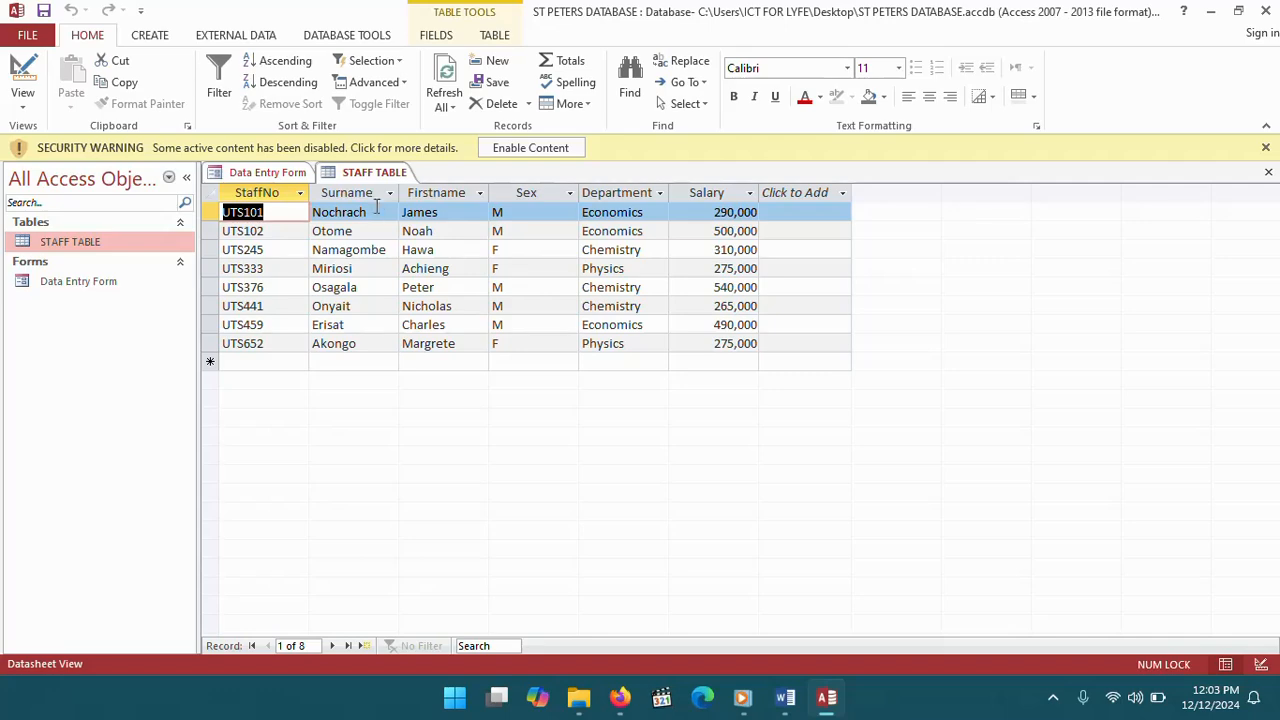
pyautogui.click(785, 697)
pyautogui.scroll(-3, 507, 433)
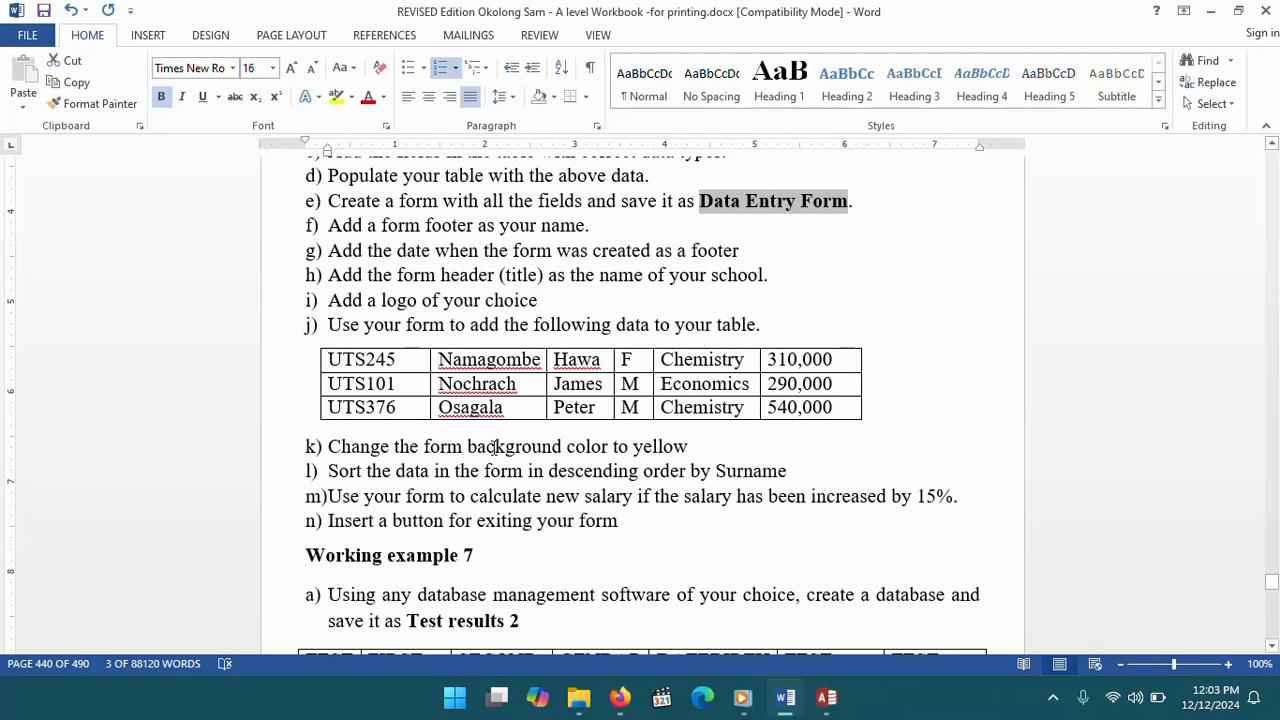
pyautogui.click(824, 700)
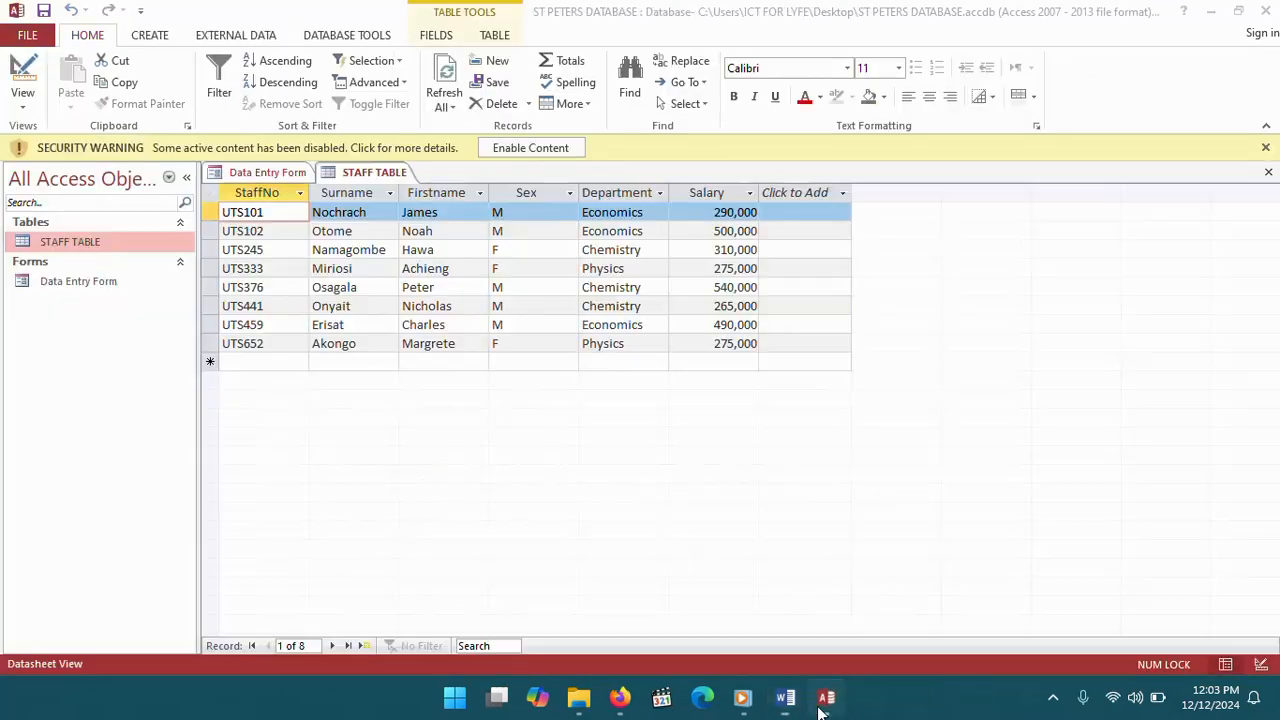
# Step: Close STAFF TABLE and switch Data Entry Form to Design View
pyautogui.rightClick(372, 172)
pyautogui.click(425, 200)
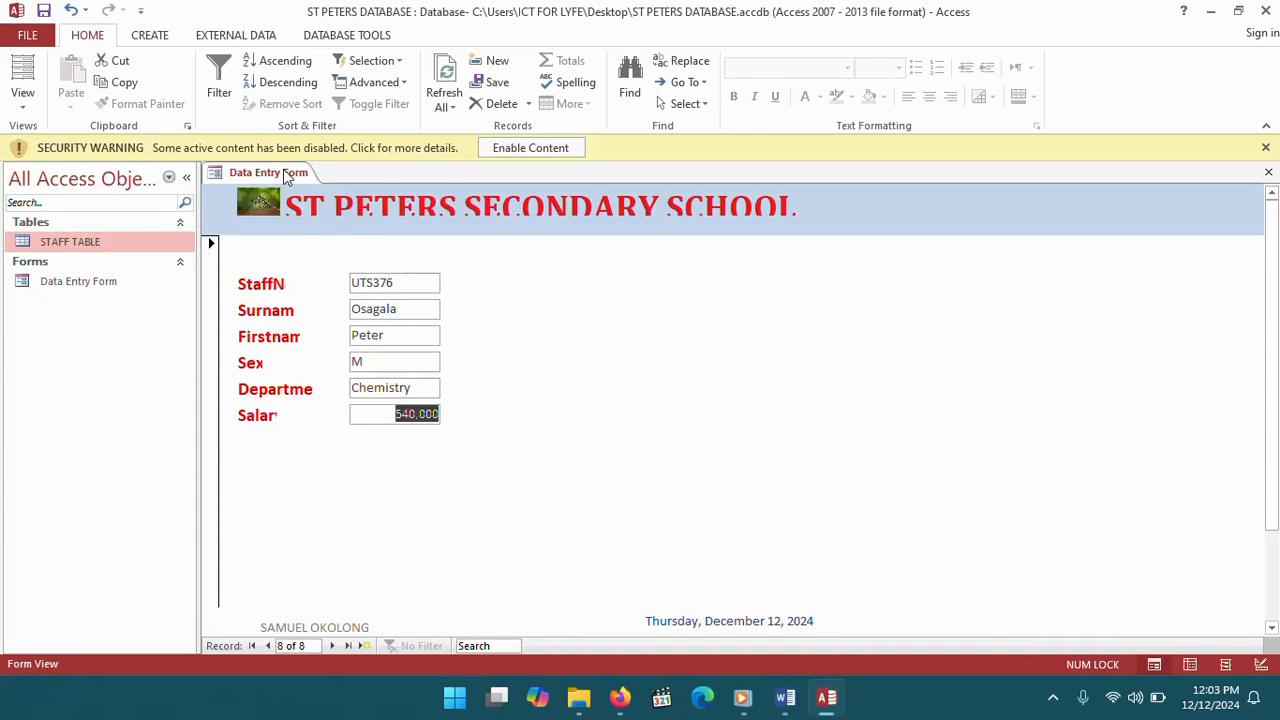
pyautogui.rightClick(258, 176)
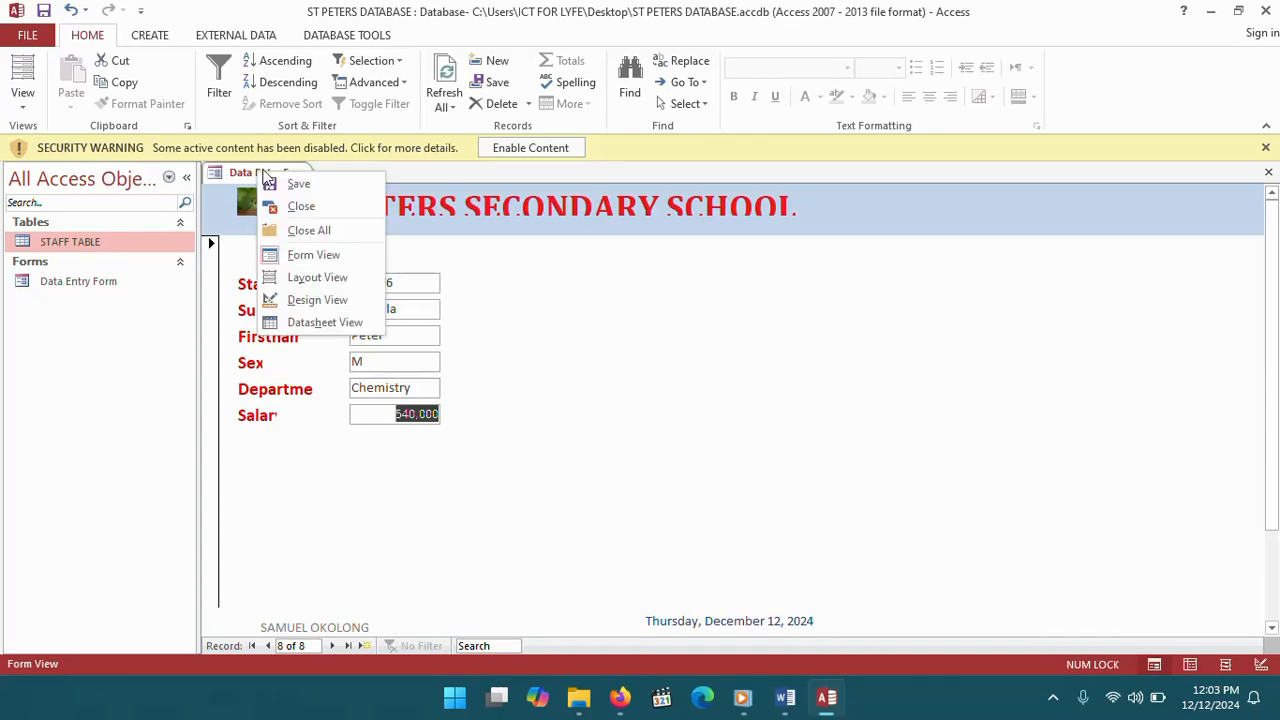
pyautogui.click(313, 301)
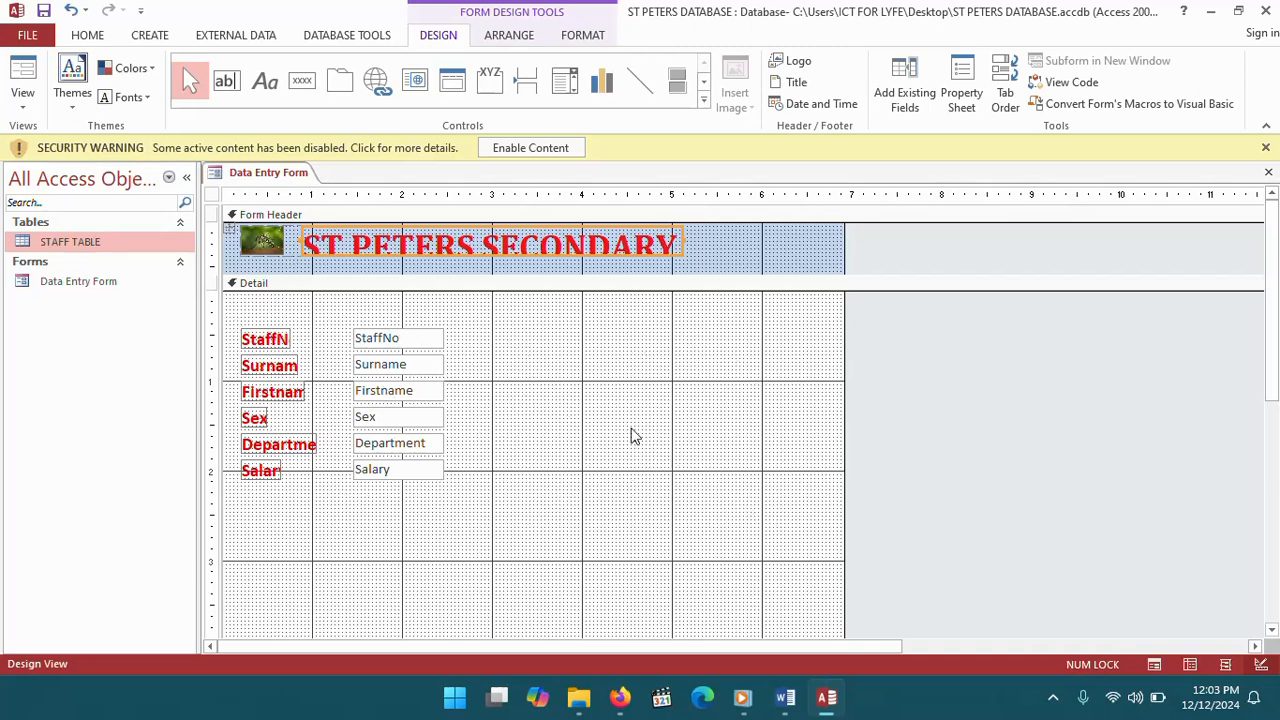
# Step: Try yellow as the Shape Fill for the form's Detail section, and undo the fill
pyautogui.click(560, 420)
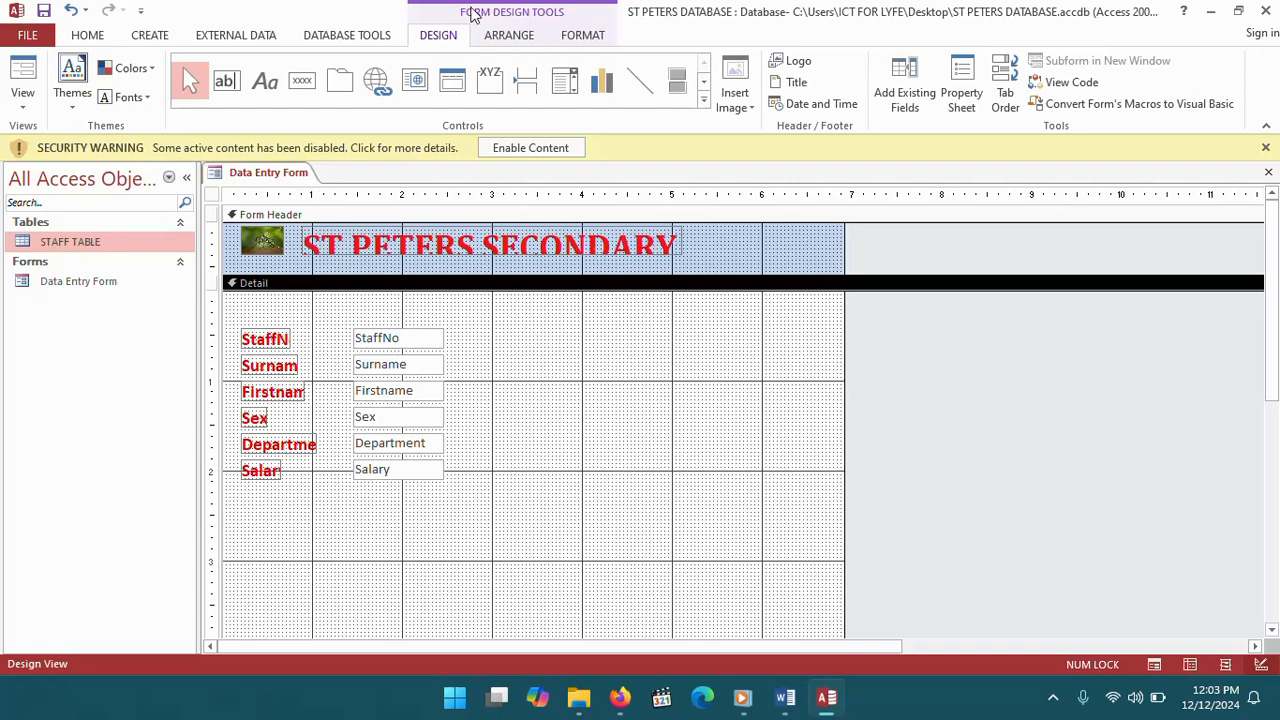
pyautogui.click(592, 36)
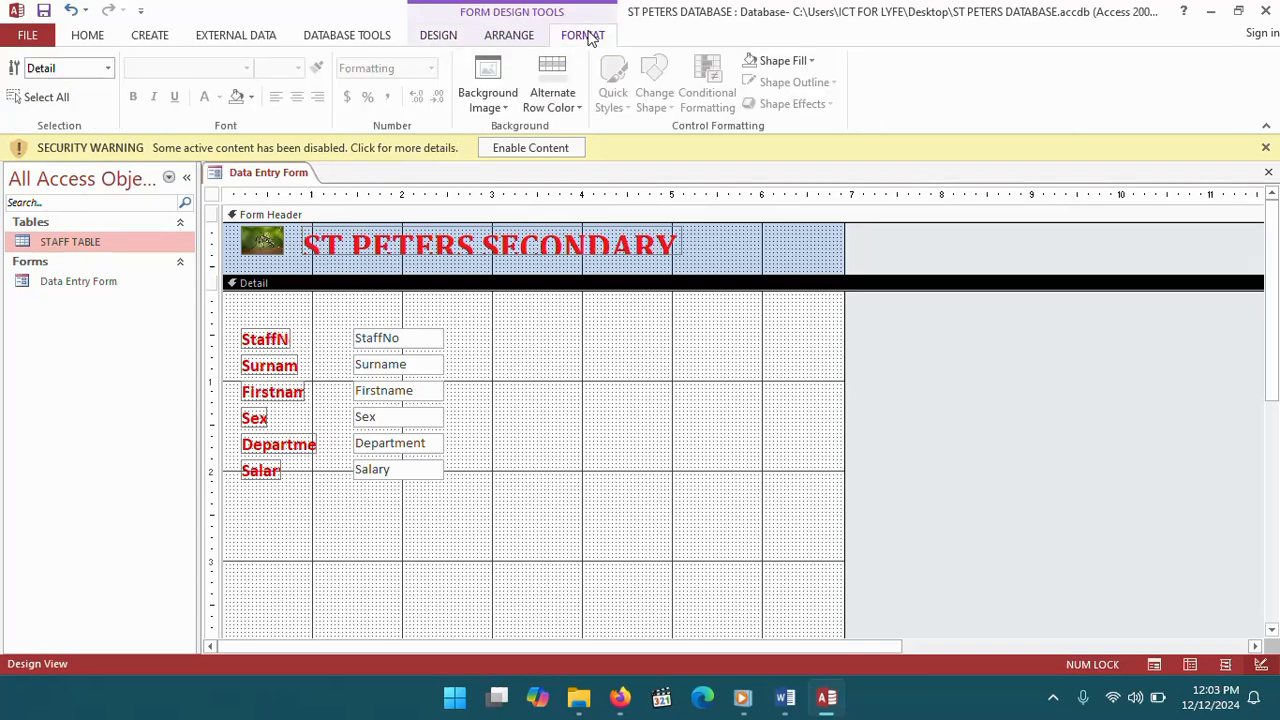
pyautogui.click(812, 61)
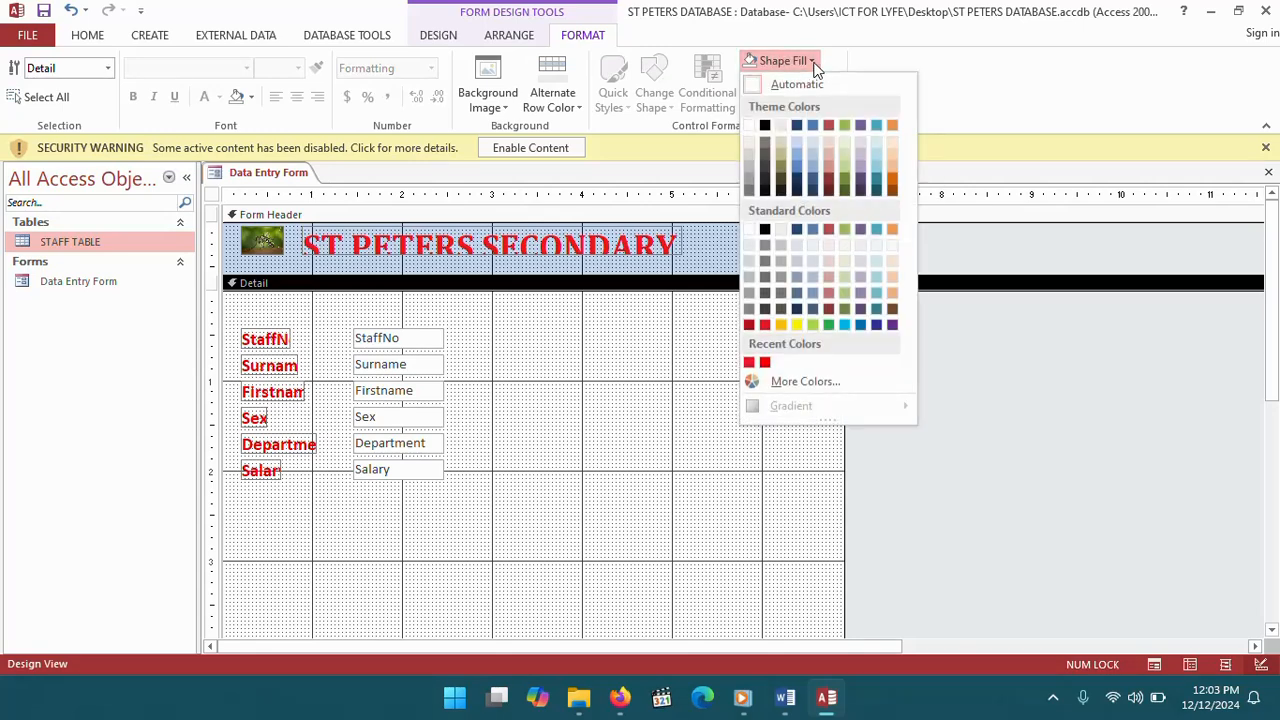
pyautogui.click(798, 324)
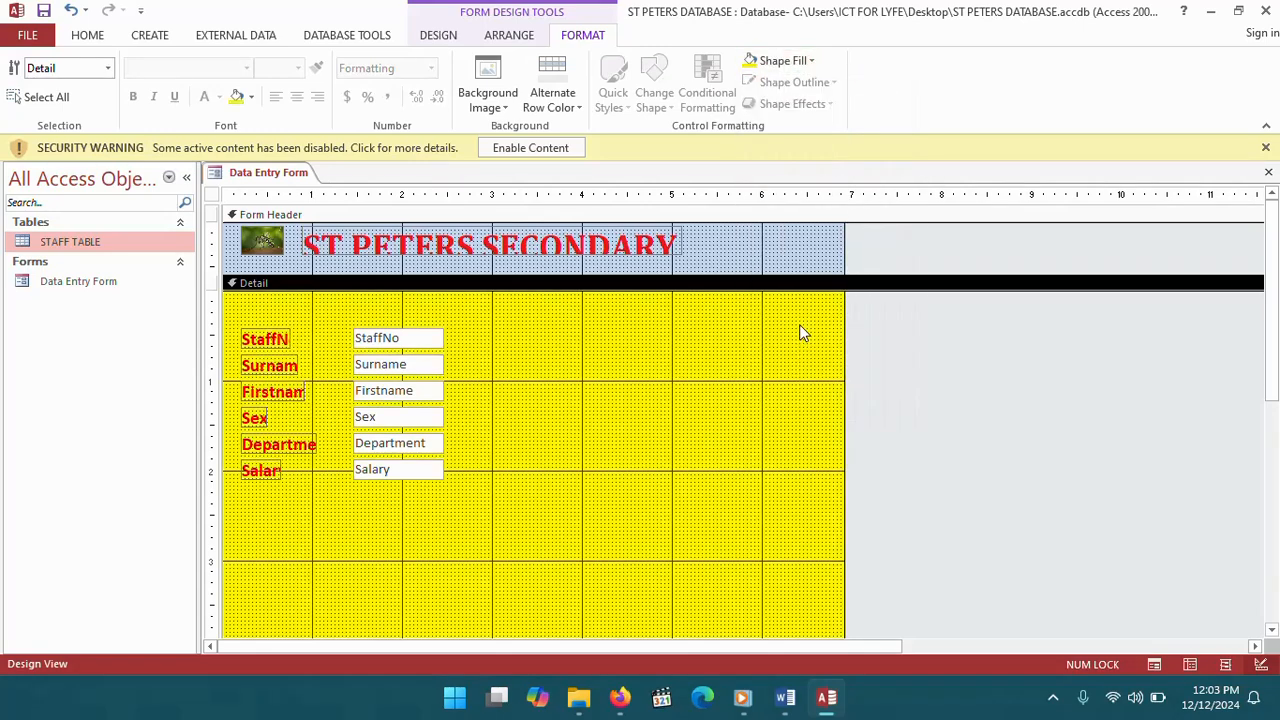
pyautogui.scroll(-3, 649, 370)
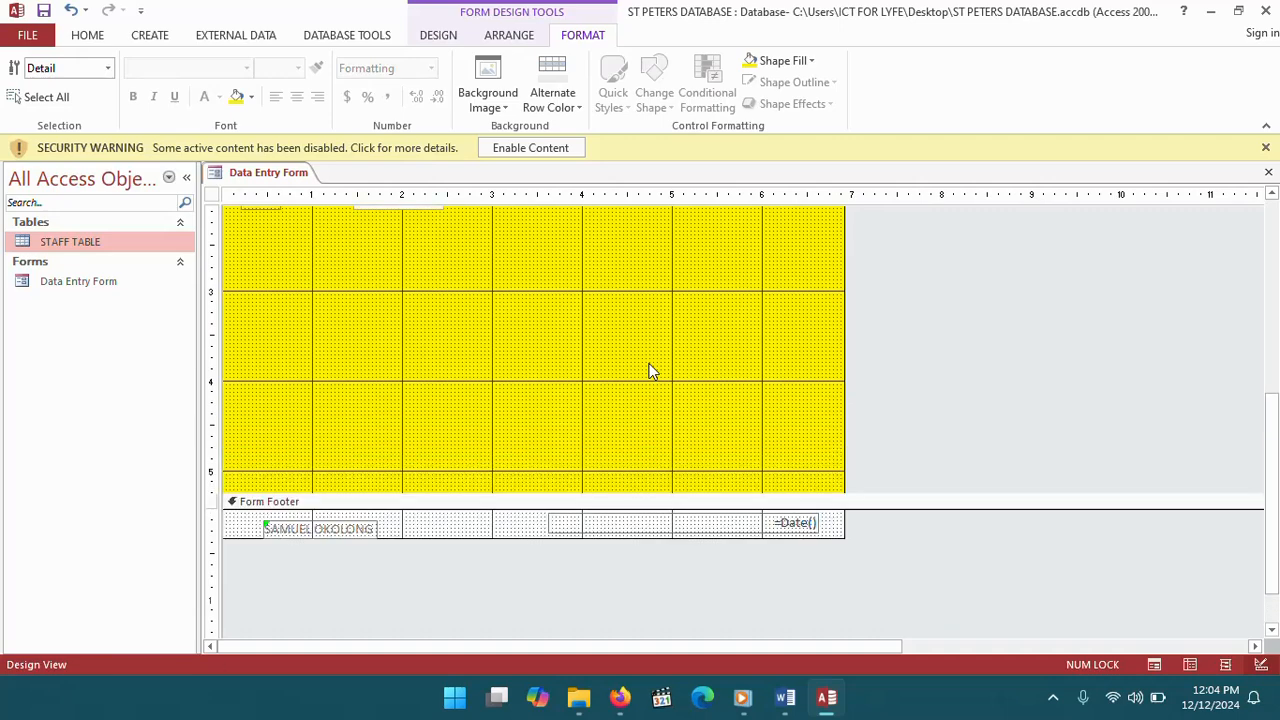
pyautogui.scroll(5, 649, 370)
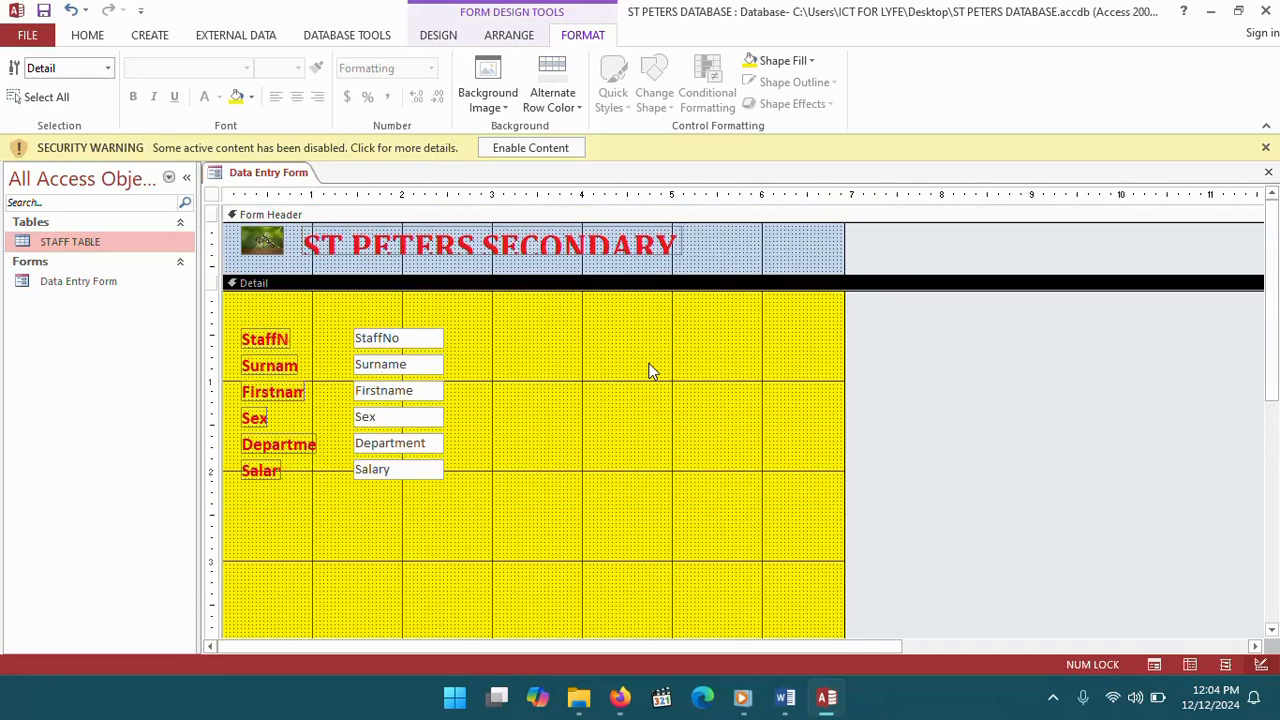
pyautogui.hotkey('ctrl', 'z')
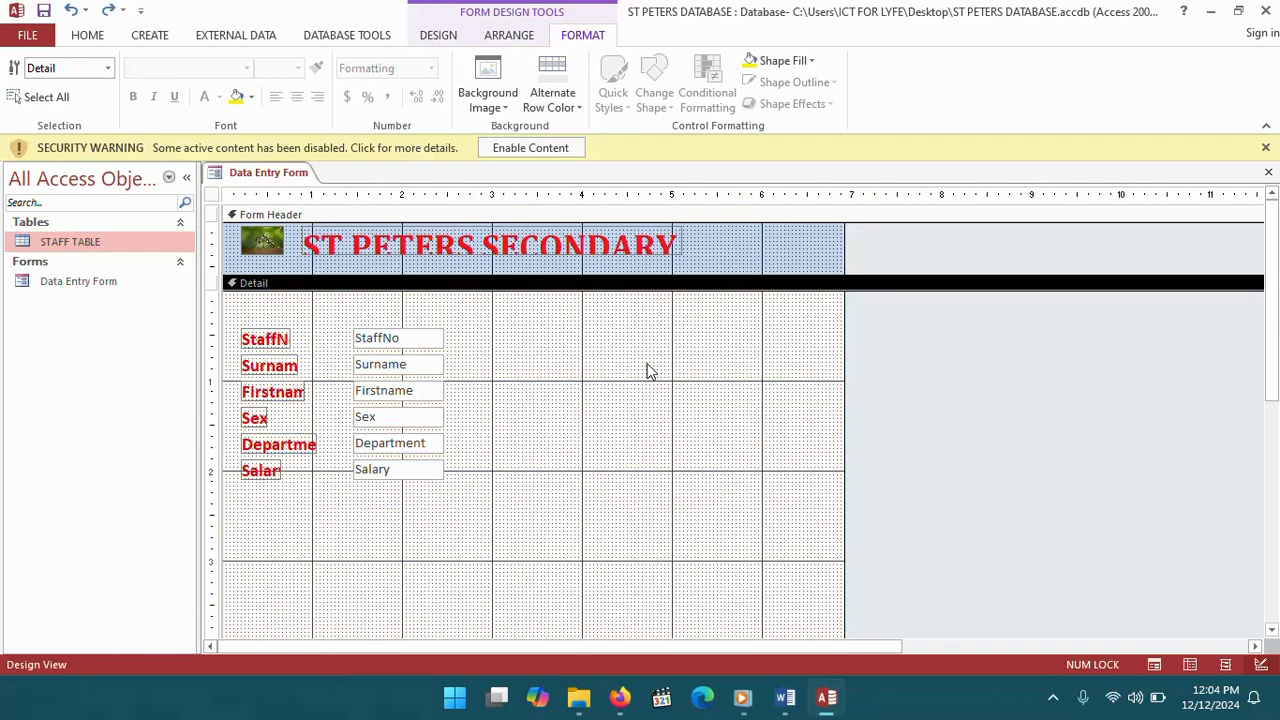
# Step: Set the Fill/Back Color of the form's Detail section to yellow
pyautogui.rightClick(540, 350)
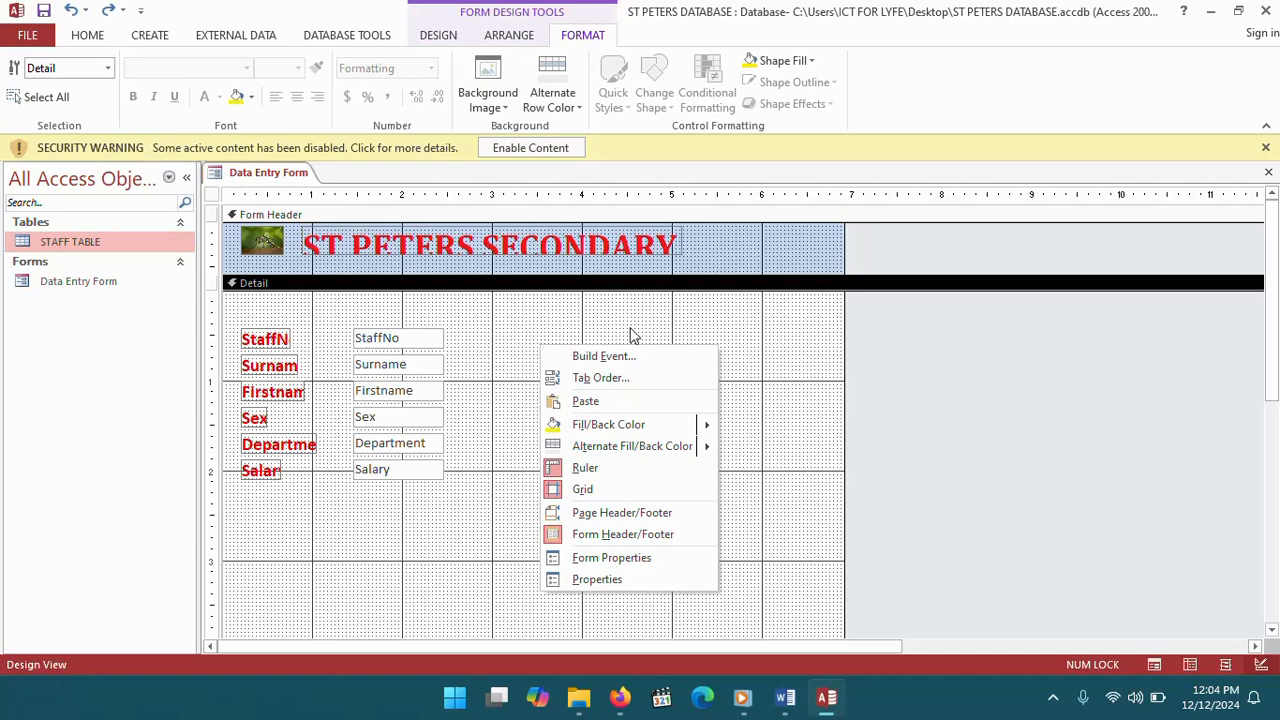
pyautogui.moveTo(605, 425)
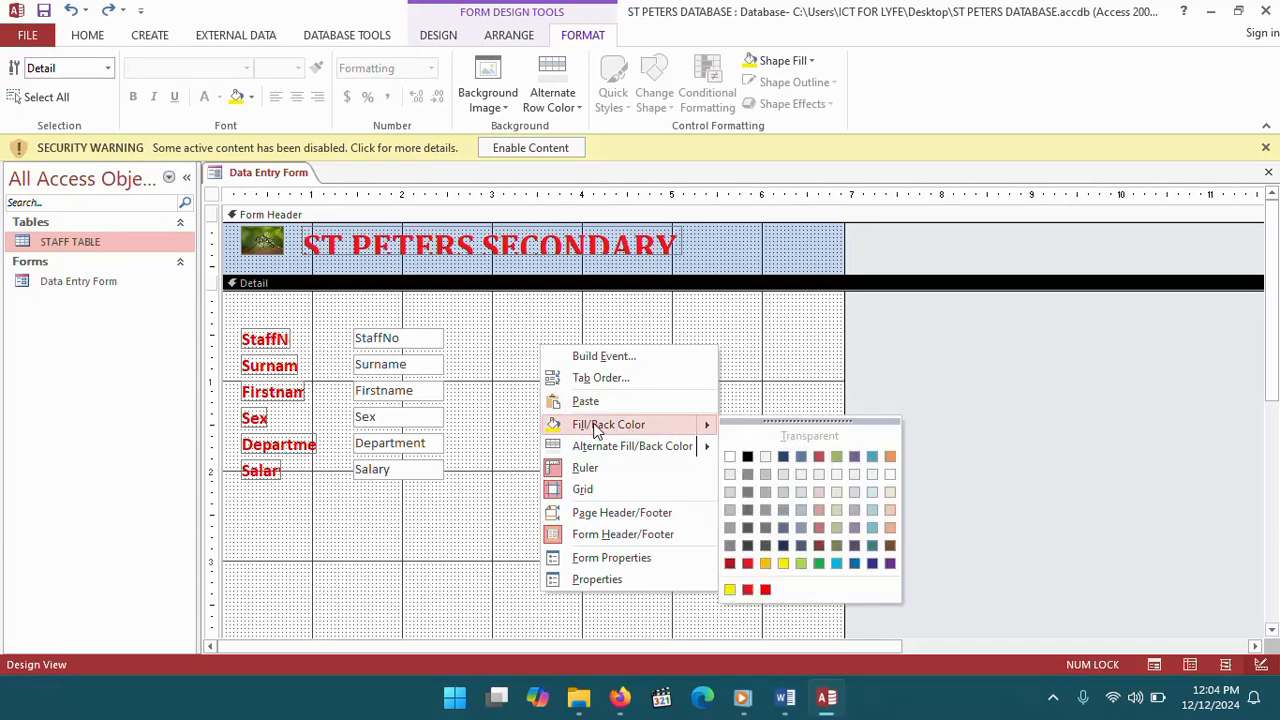
pyautogui.click(781, 563)
pyautogui.scroll(-5, 559, 395)
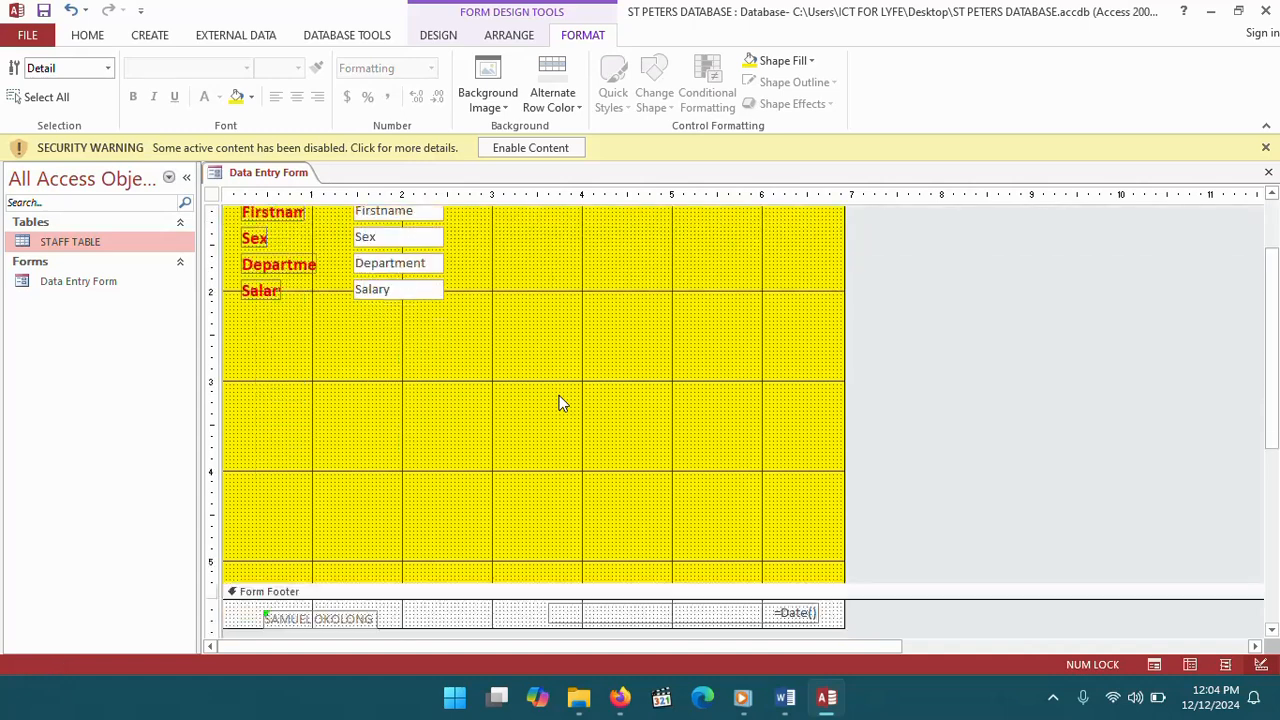
pyautogui.scroll(5, 559, 395)
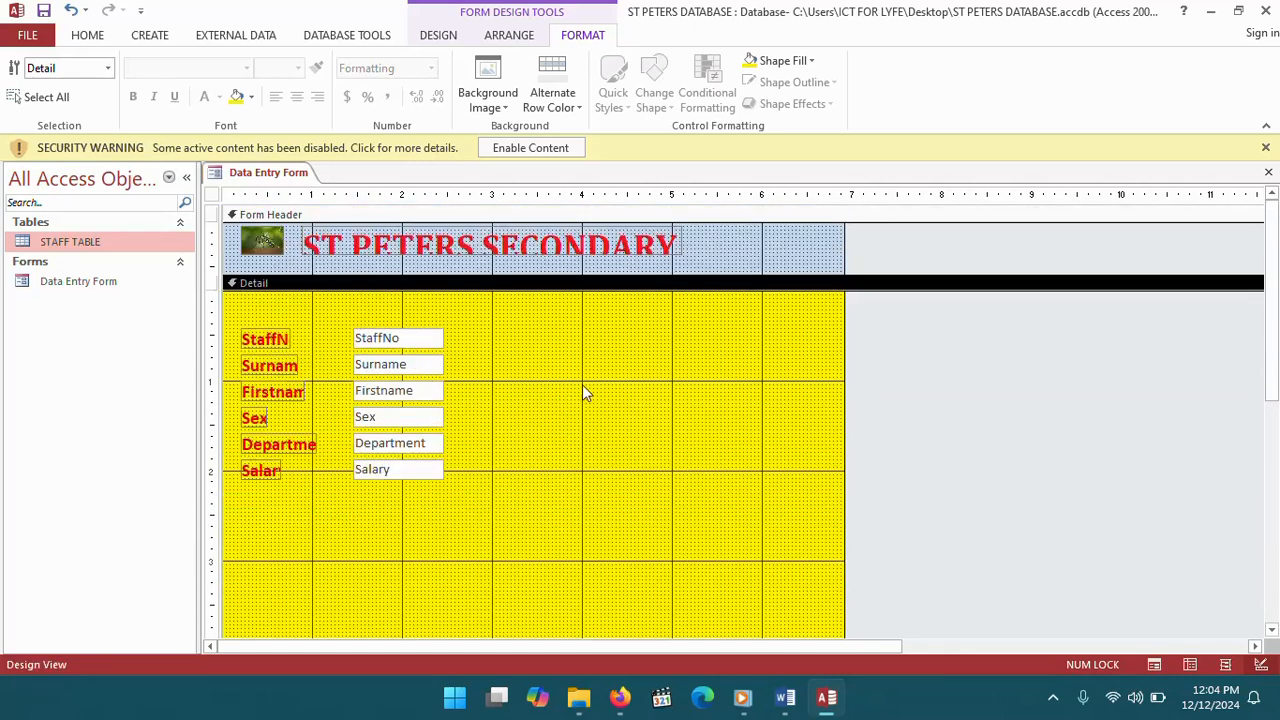
# Step: Check the remaining tasks in the Word workbook, and add a text box below the form's Salary box in Access, about as wide as it
pyautogui.click(788, 700)
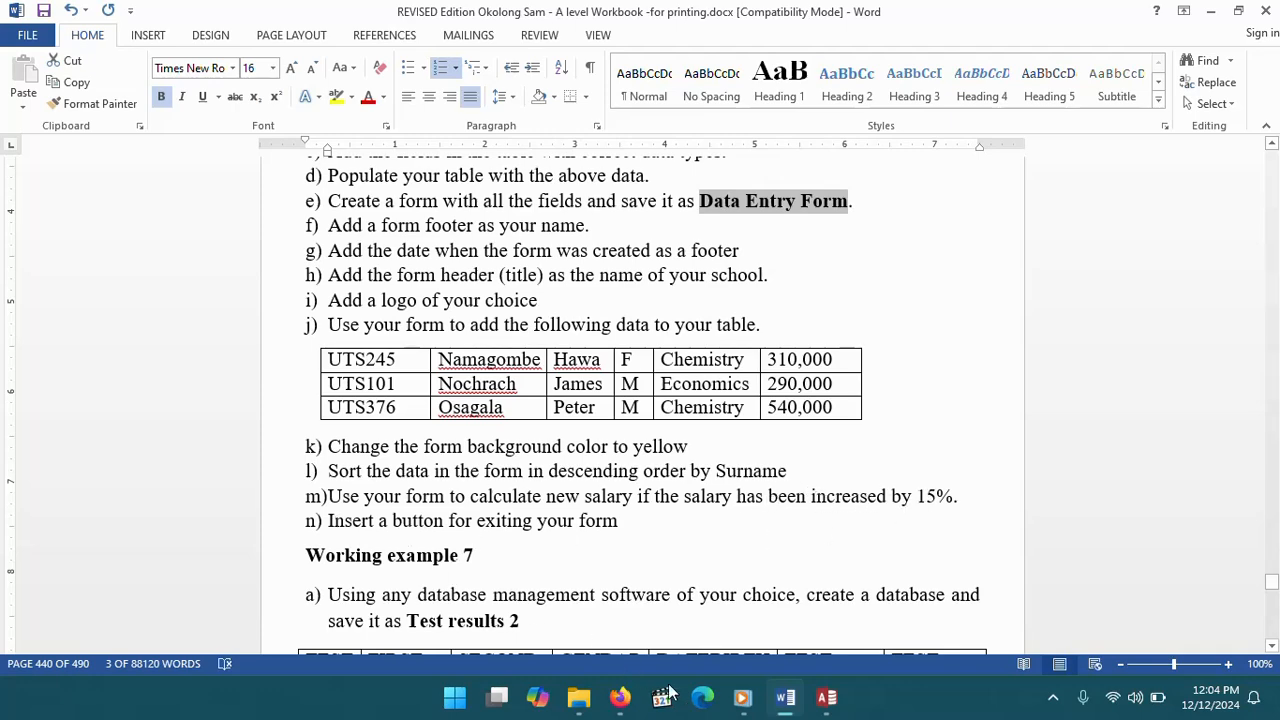
pyautogui.click(826, 697)
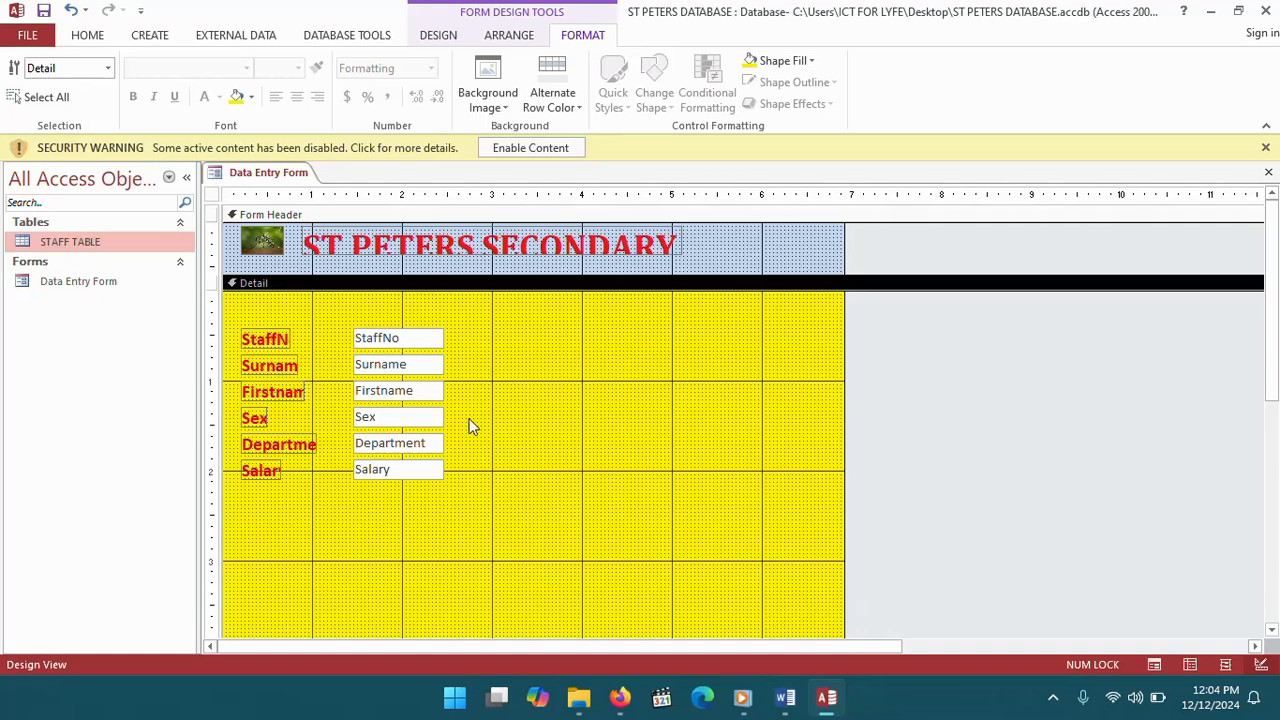
pyautogui.scroll(-2, 470, 424)
pyautogui.scroll(2, 471, 423)
pyautogui.click(446, 37)
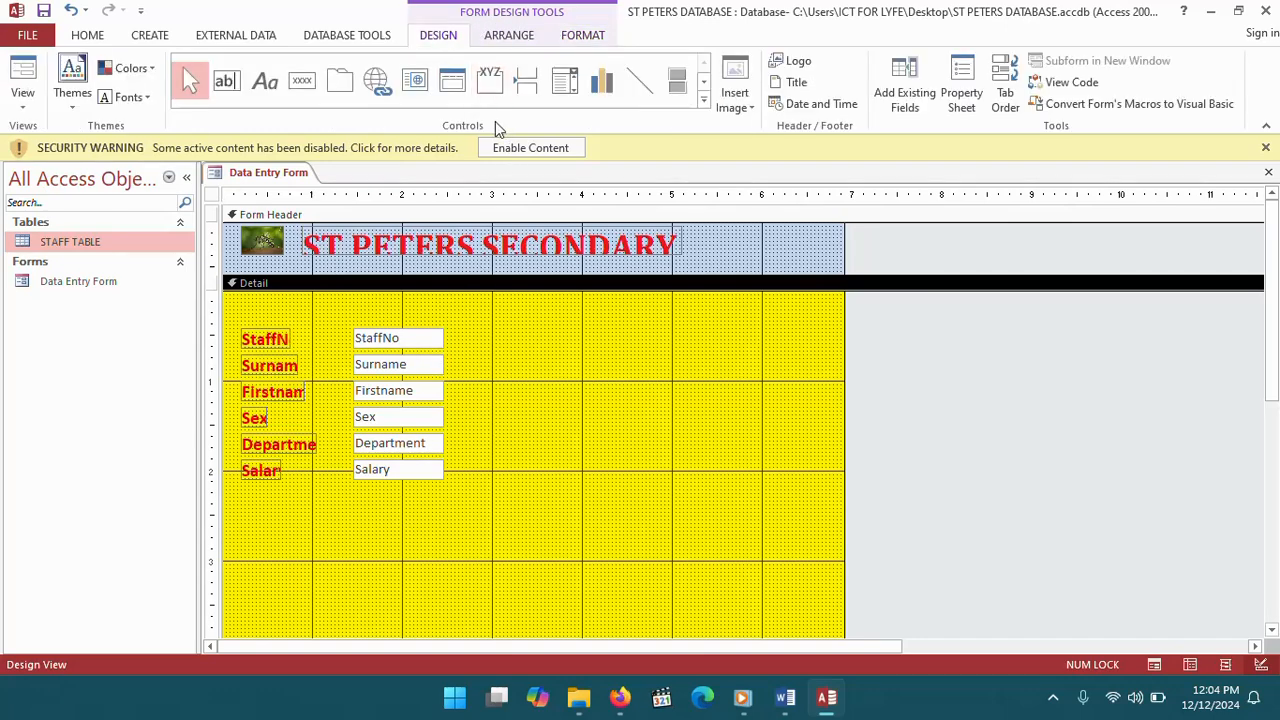
pyautogui.click(228, 86)
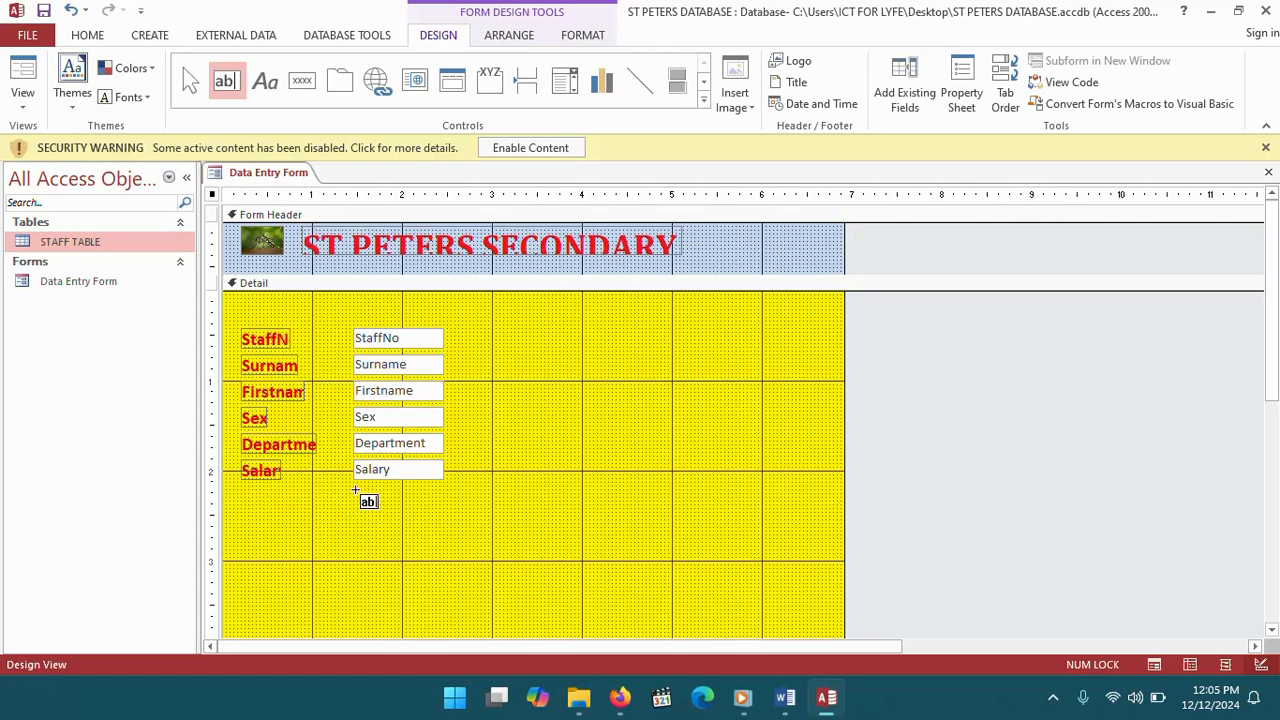
pyautogui.moveTo(357, 492); pyautogui.dragTo(443, 515)
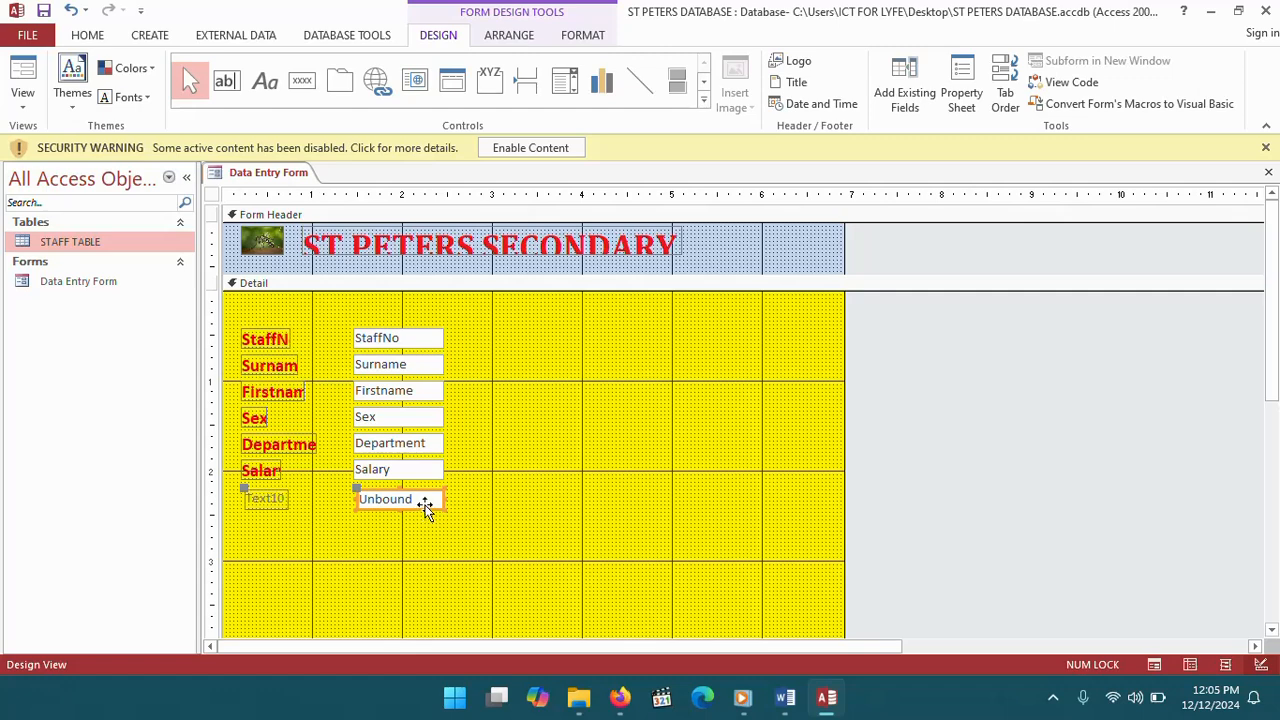
# Step: Change the new text box's label caption to New Salry
pyautogui.click(281, 502)
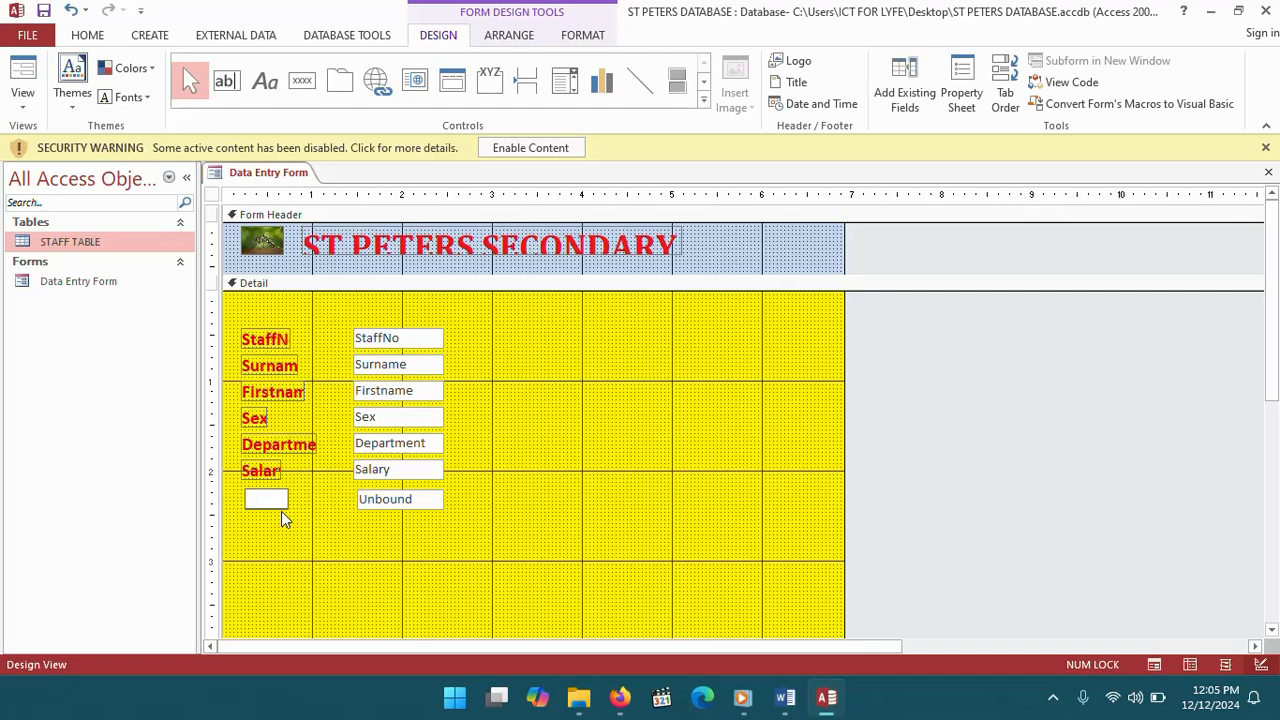
pyautogui.write('New Salry')
pyautogui.click(282, 494)
# Step: Format the New Salry label as red, bold, size 14 text, and widen it to fit the caption
pyautogui.click(588, 37)
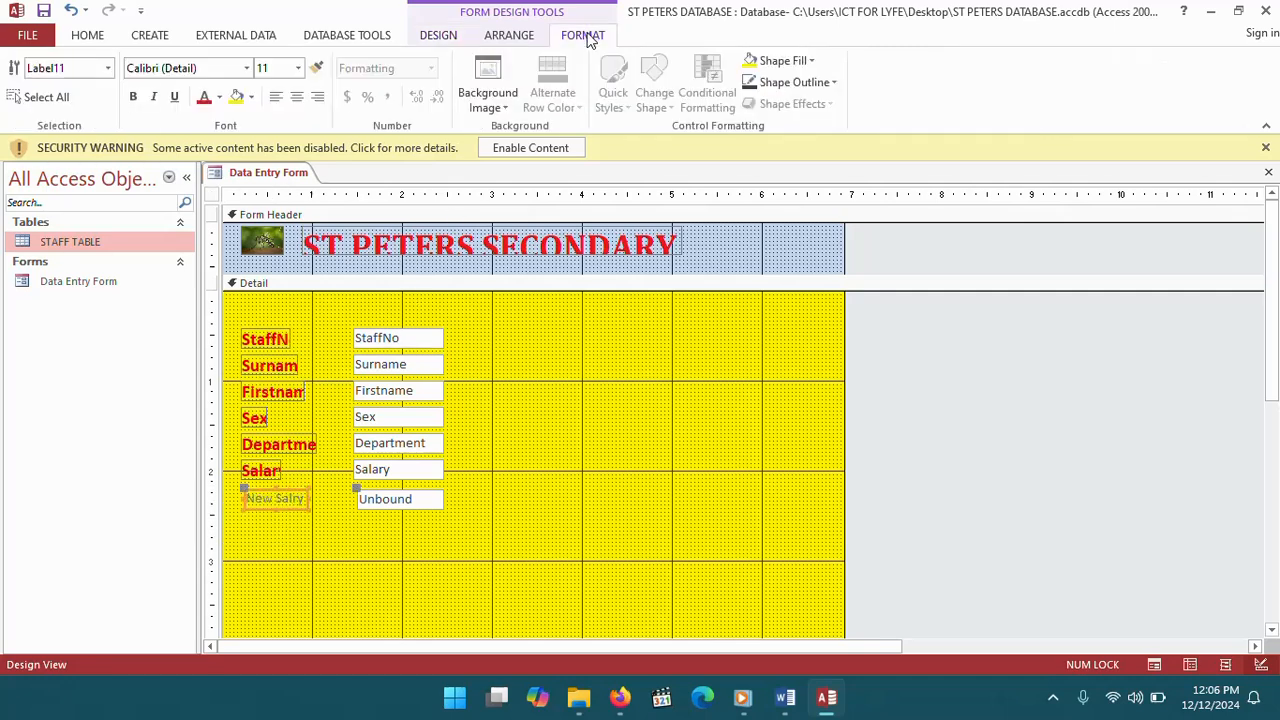
pyautogui.click(202, 101)
pyautogui.click(138, 103)
pyautogui.click(298, 68)
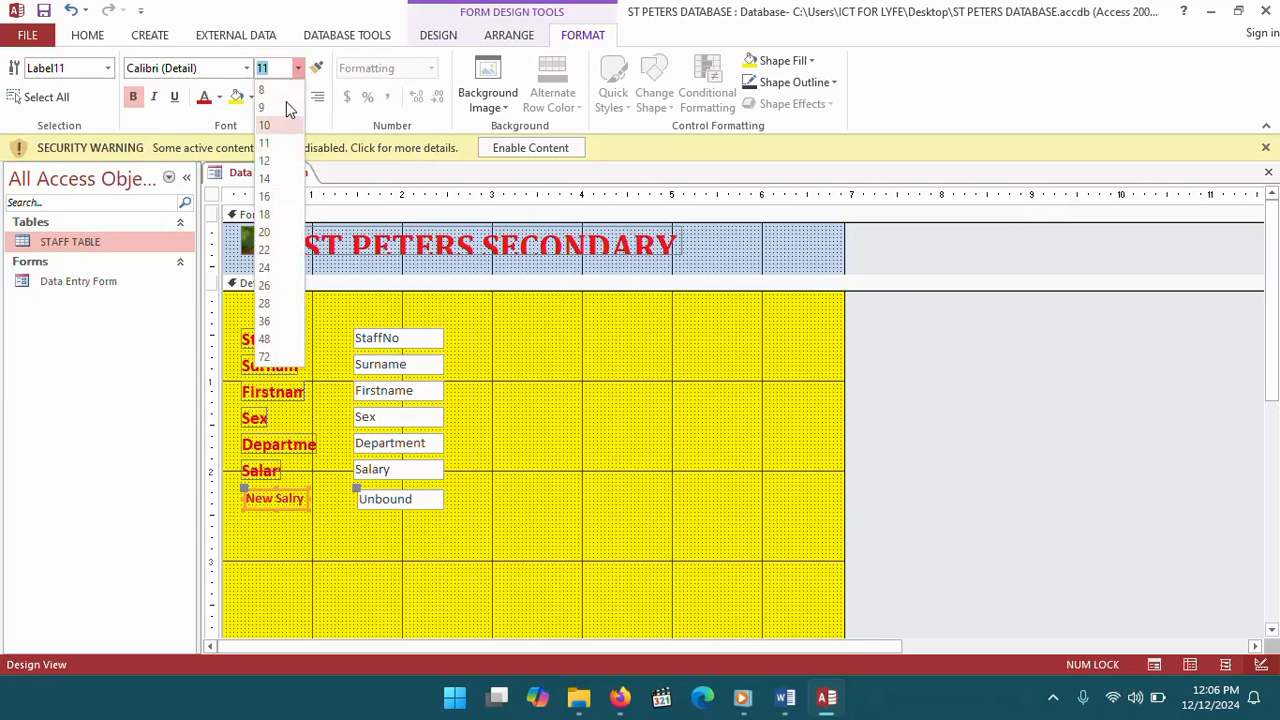
pyautogui.click(264, 178)
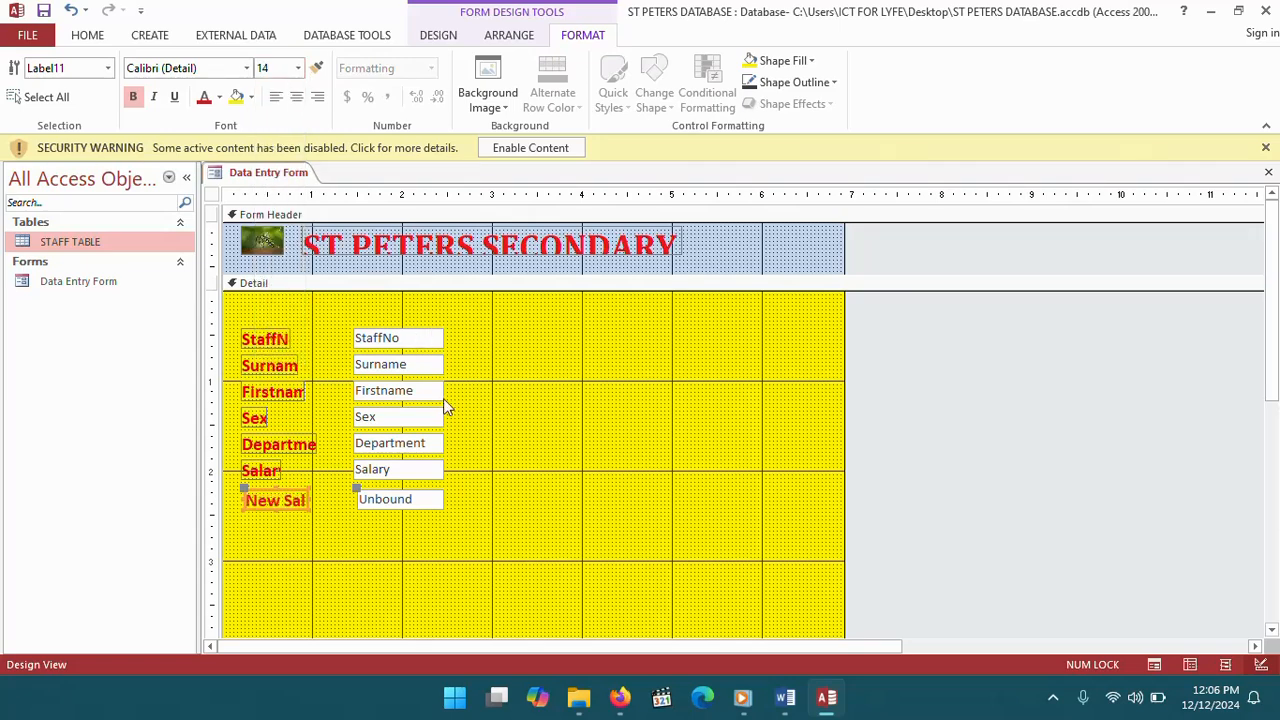
pyautogui.moveTo(306, 497); pyautogui.dragTo(322, 497)
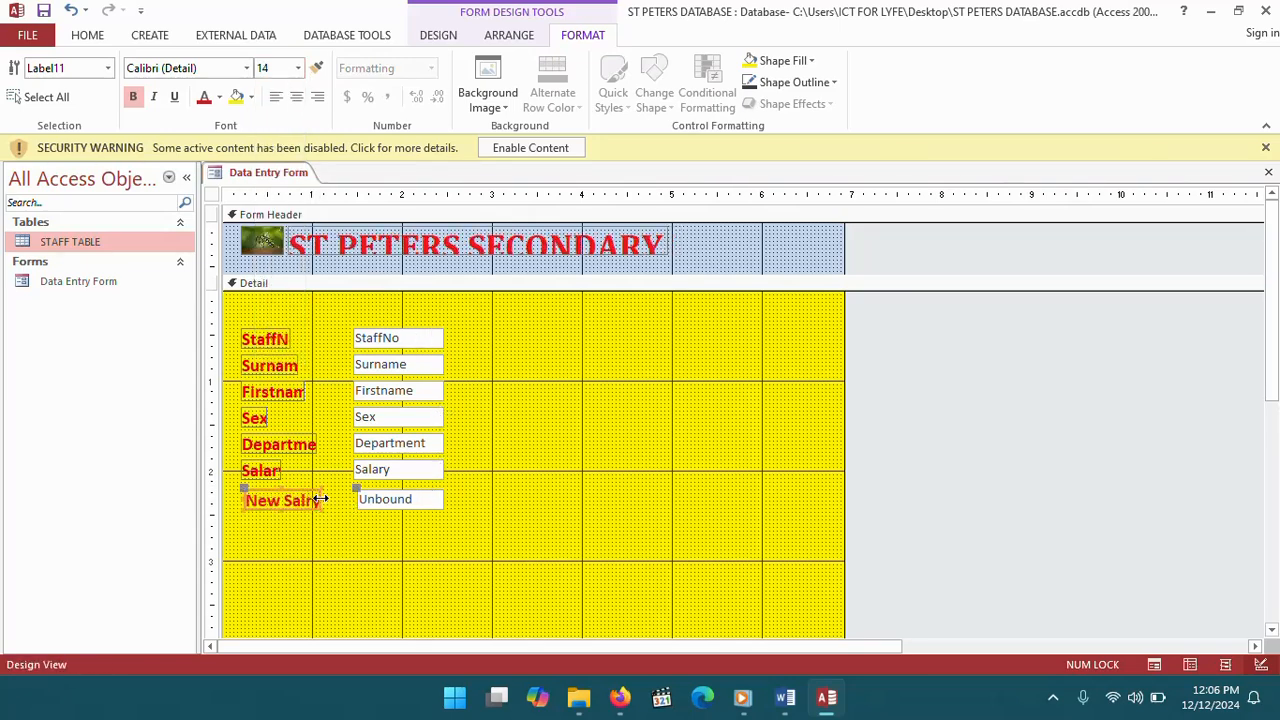
# Step: Check task m's salary increase in the Word workbook, enter =115/100*[Salary] in the New Salry text box in Access, and widen the box
pyautogui.click(417, 501)
pyautogui.click(417, 501)
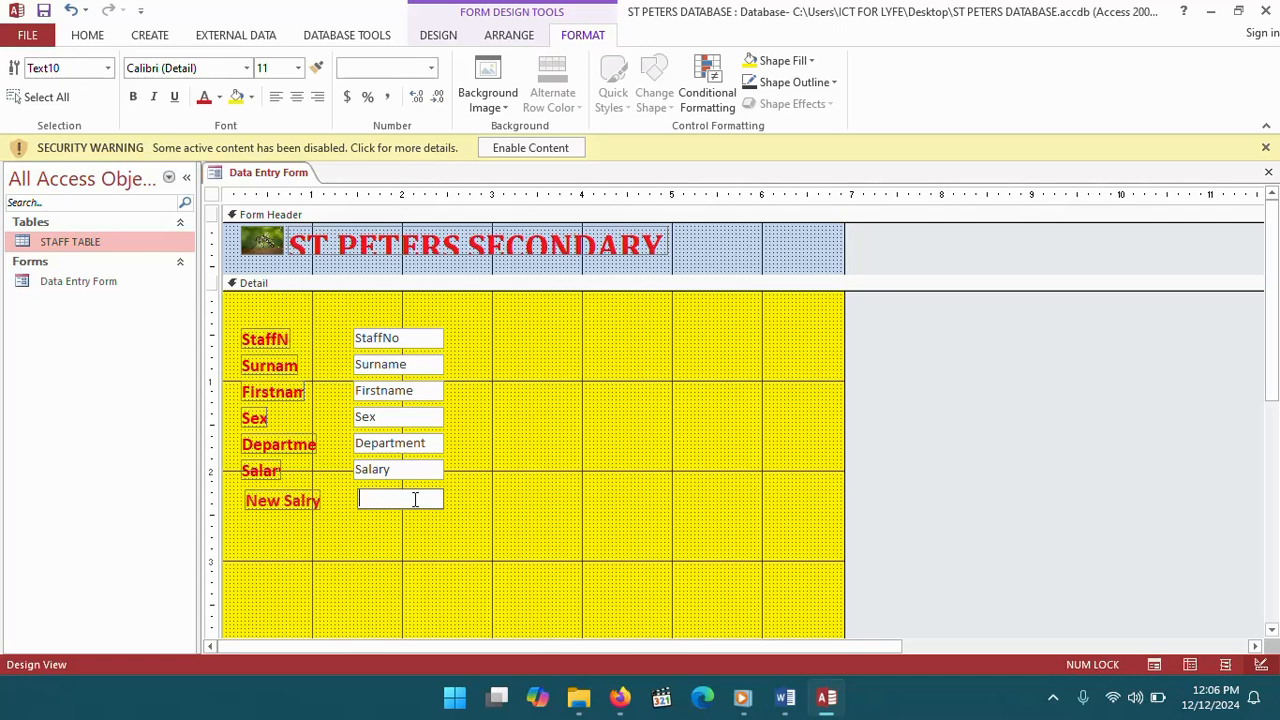
pyautogui.click(787, 700)
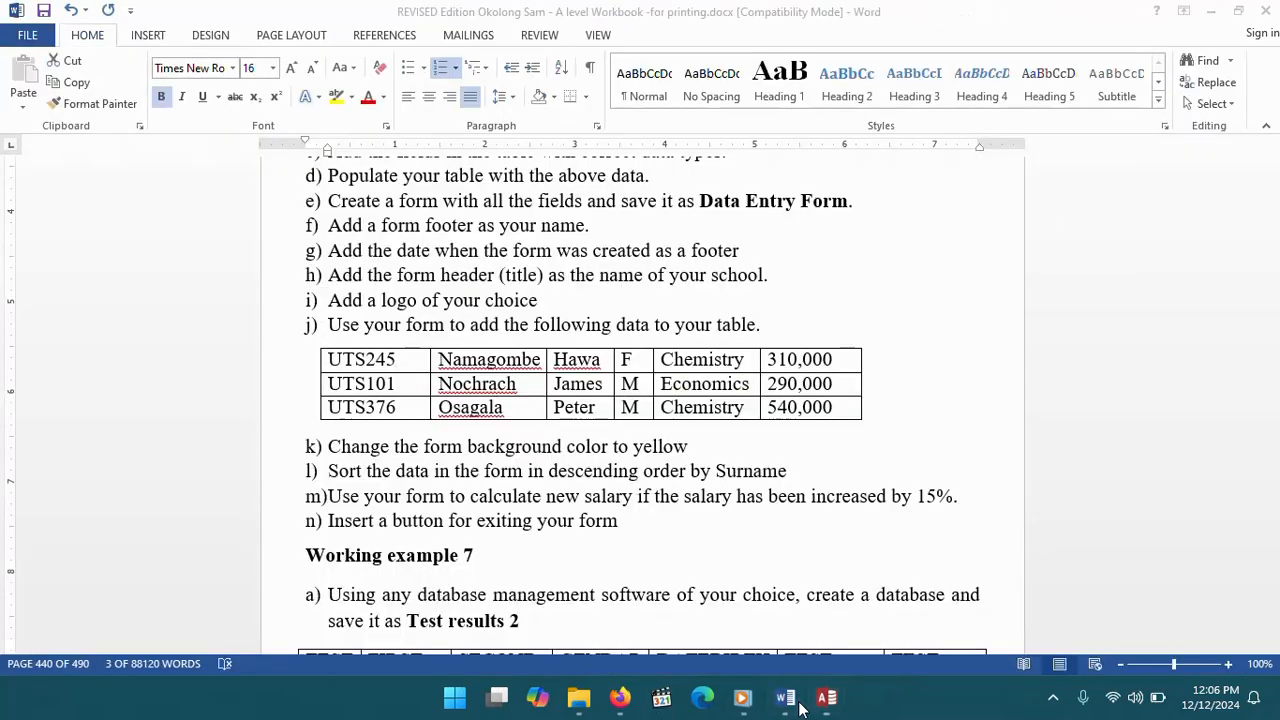
pyautogui.click(790, 702)
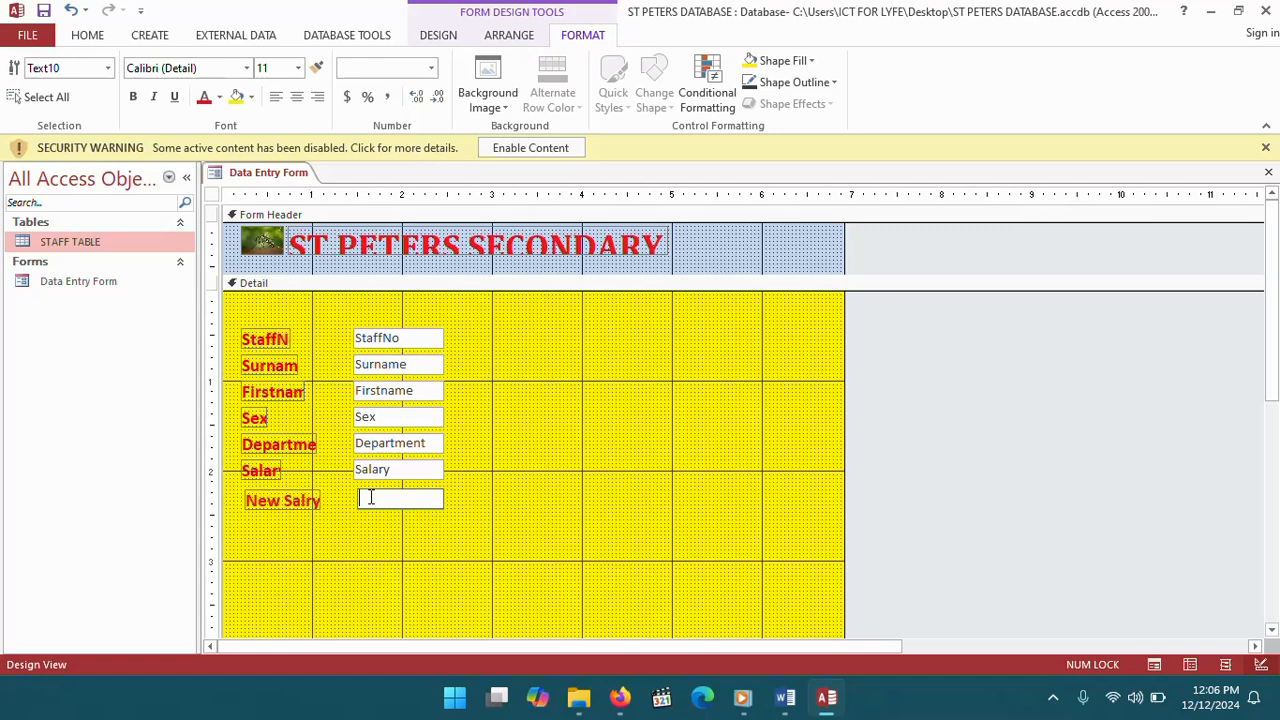
pyautogui.write('=')
pyautogui.write('11')
pyautogui.write('5')
pyautogui.write('/')
pyautogui.write('100')
pyautogui.write('*')
pyautogui.write('[Sa')
pyautogui.write('lary')
pyautogui.moveTo(444, 499); pyautogui.dragTo(478, 500)
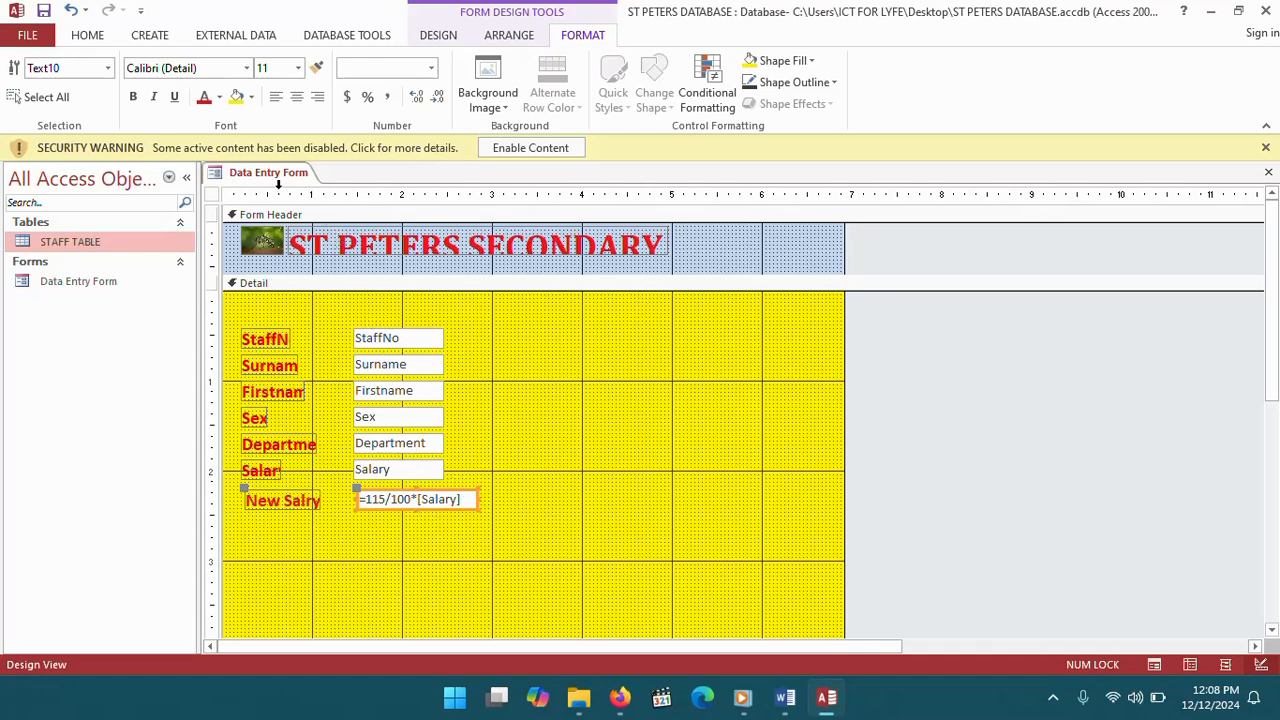
# Step: Show Data Entry Form in Form View and browse through several records to check their New Salry values
pyautogui.rightClick(266, 174)
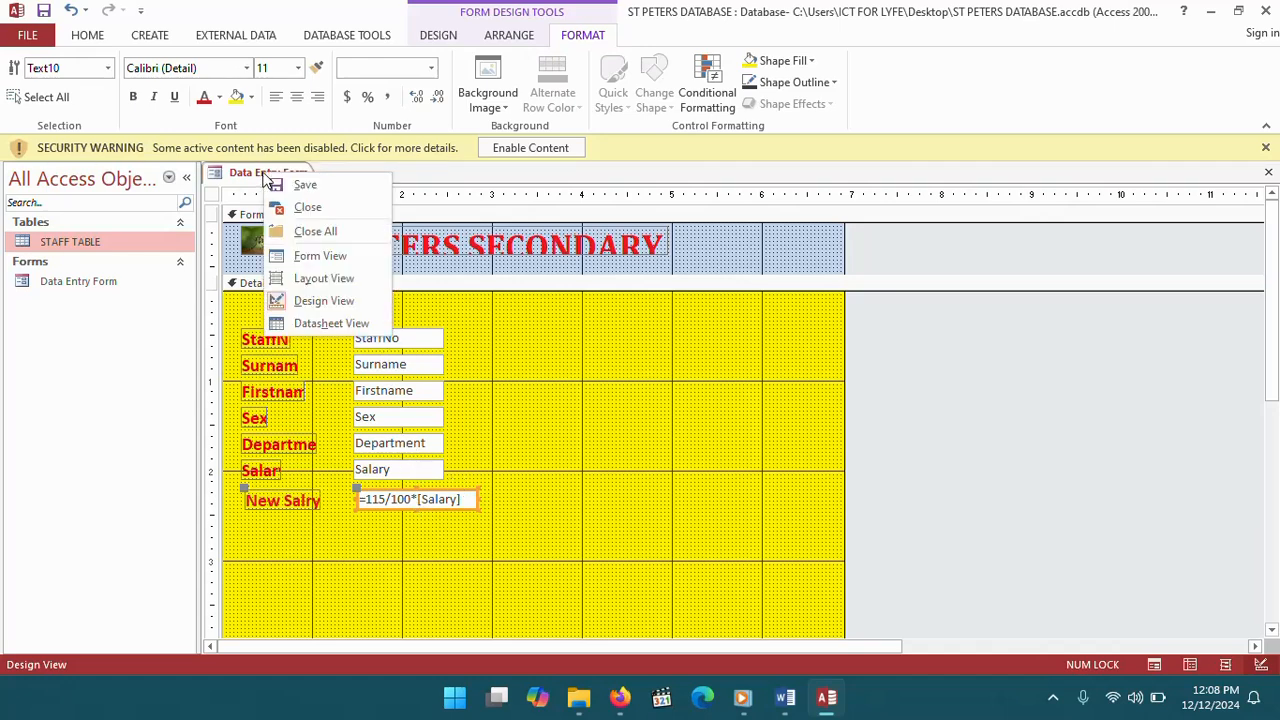
pyautogui.click(316, 256)
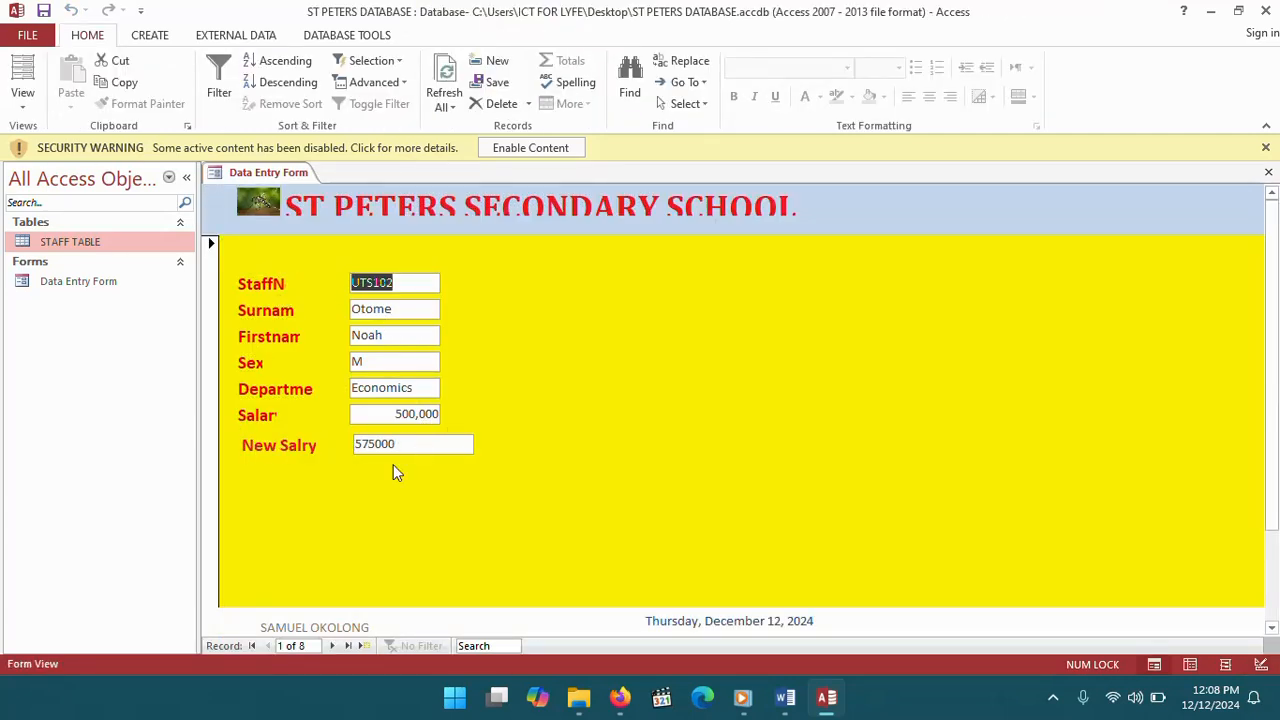
pyautogui.click(333, 646)
pyautogui.click(334, 647)
pyautogui.click(334, 647)
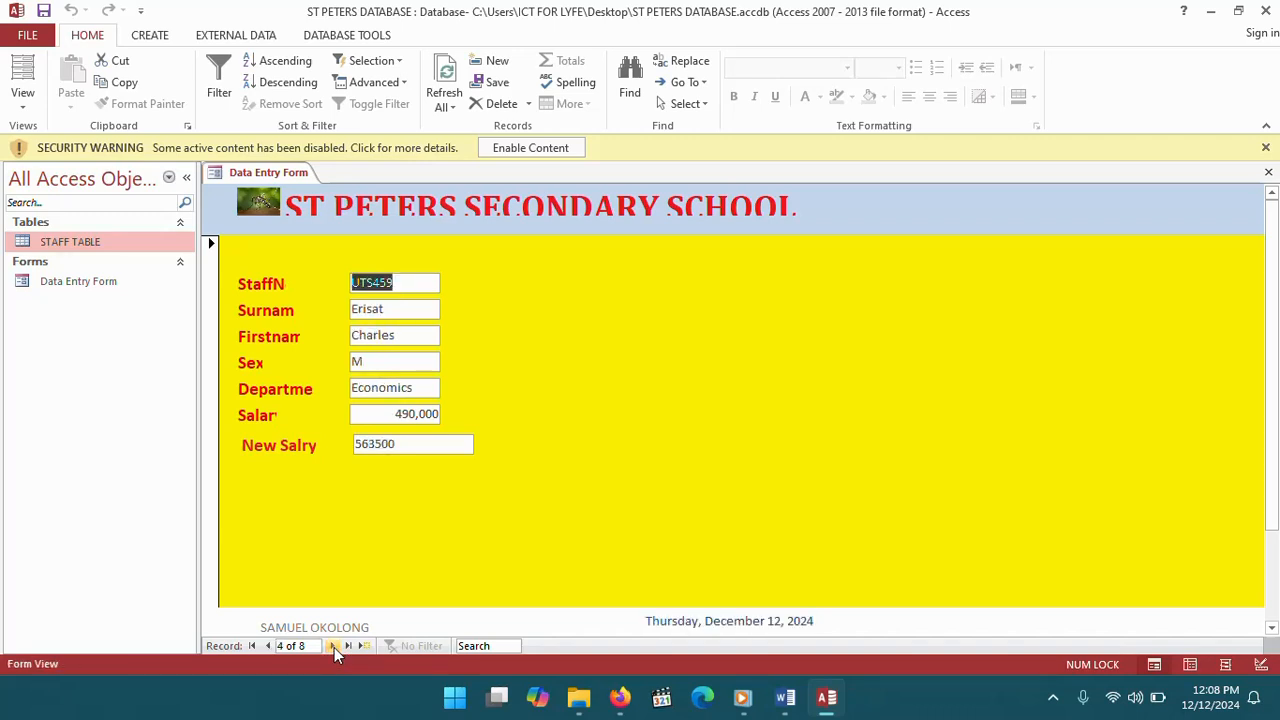
pyautogui.click(334, 647)
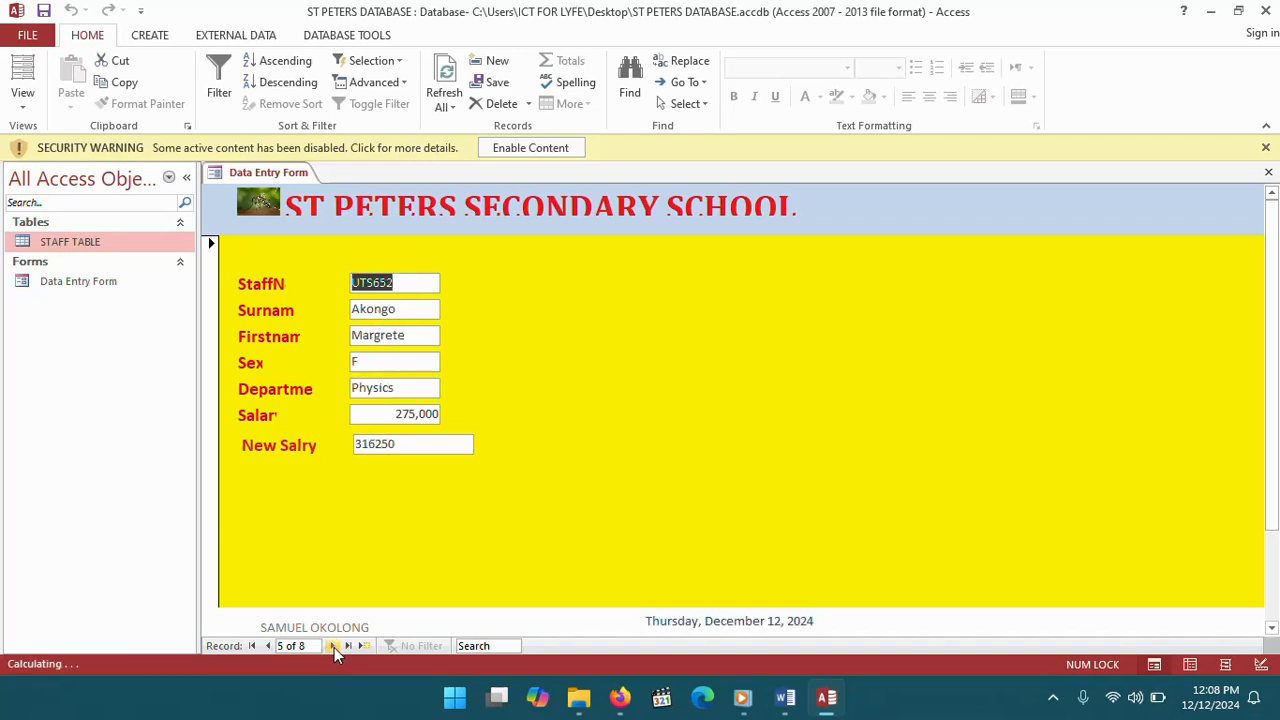
pyautogui.click(267, 646)
pyautogui.click(267, 646)
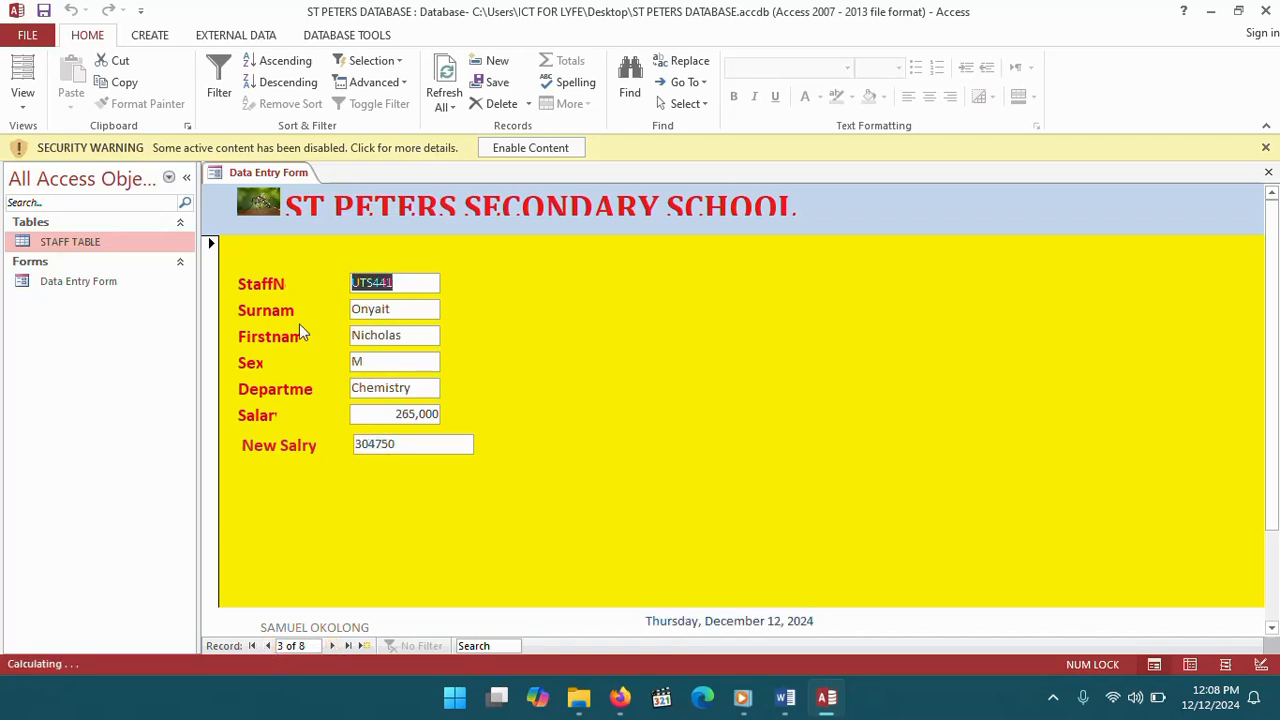
# Step: Check the remaining task n in the Word workbook, and save Data Entry Form in Access
pyautogui.click(787, 702)
pyautogui.scroll(-1, 480, 537)
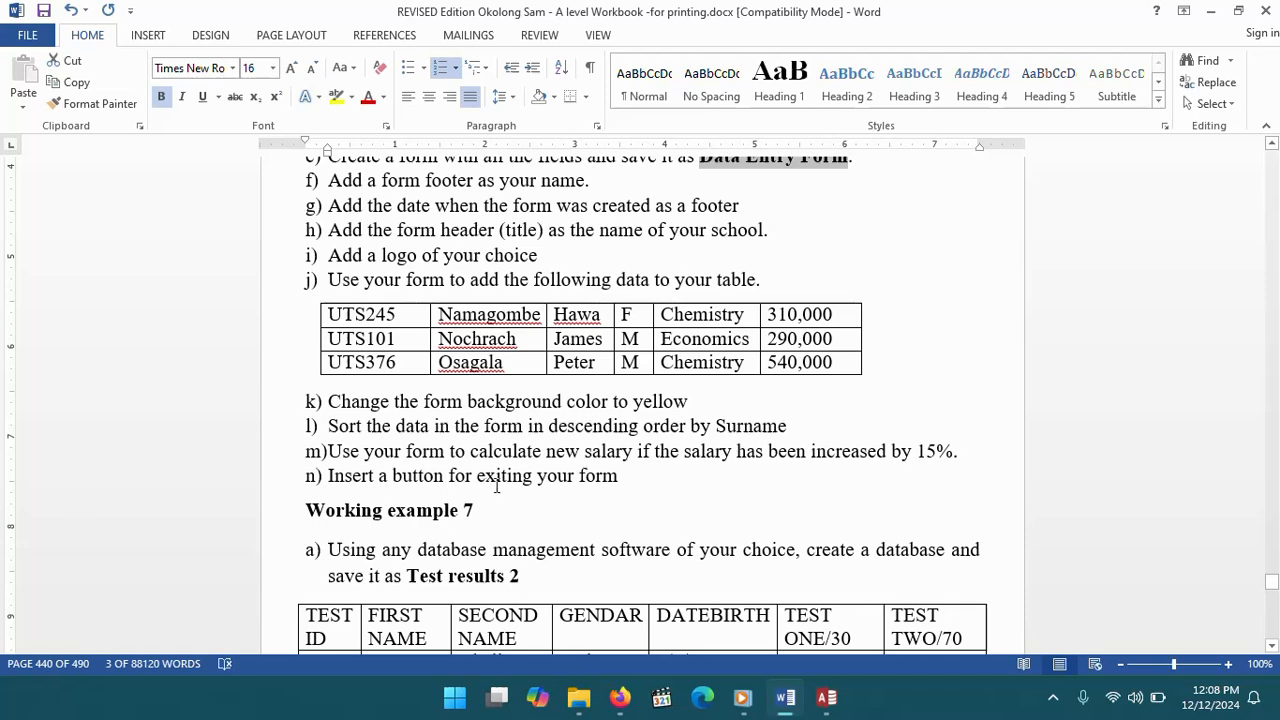
pyautogui.click(830, 704)
pyautogui.rightClick(268, 176)
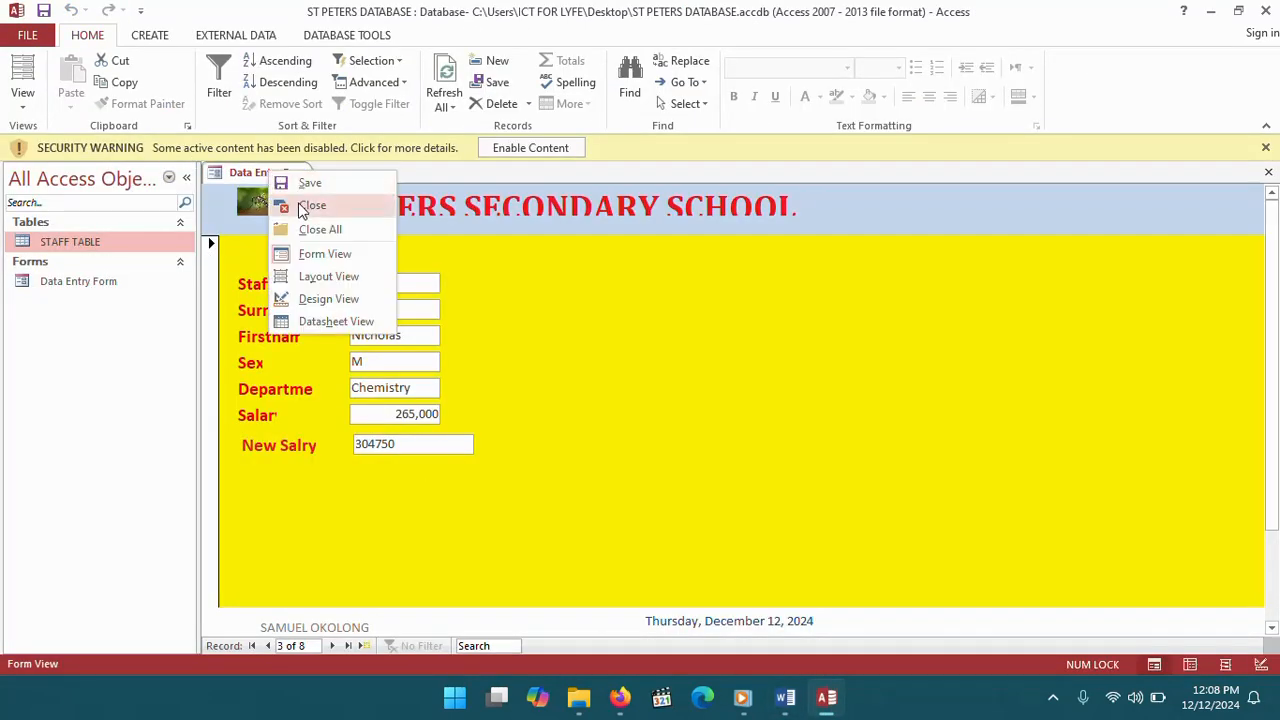
pyautogui.click(304, 183)
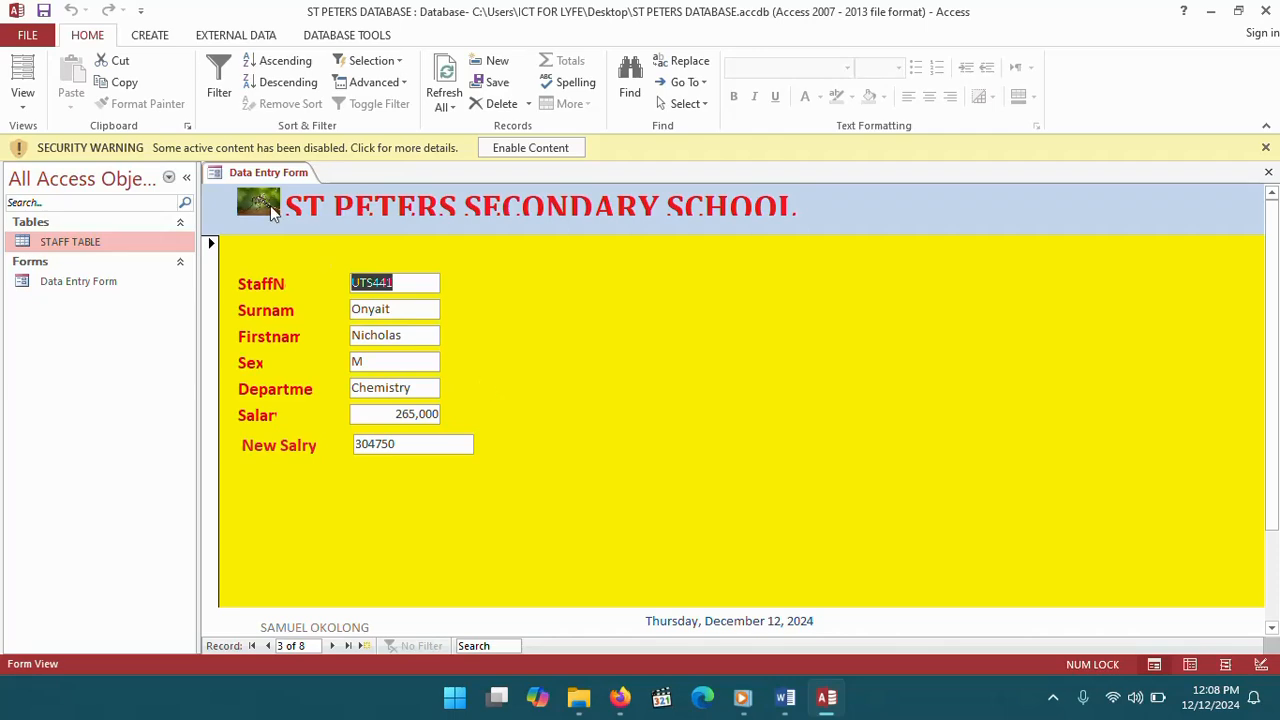
# Step: Add a command button below the New Salry box in Design View, with the Close Form action from the Form Operations category
pyautogui.rightClick(264, 175)
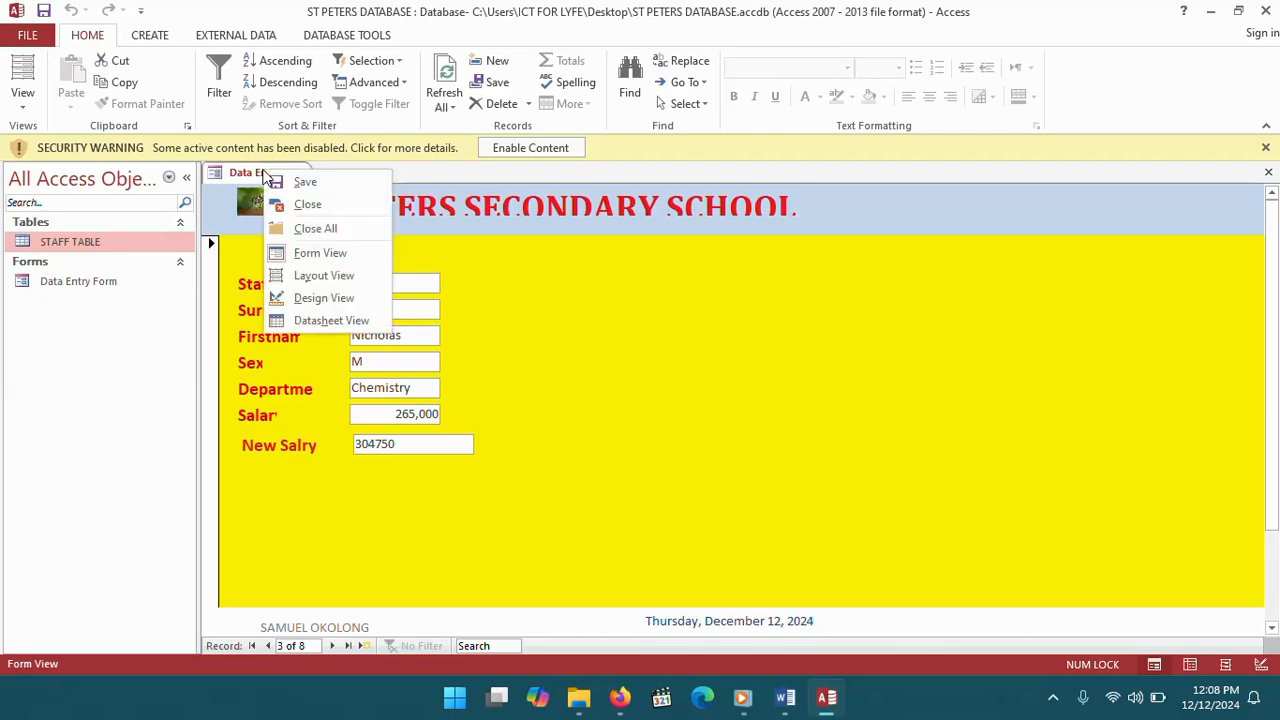
pyautogui.click(323, 297)
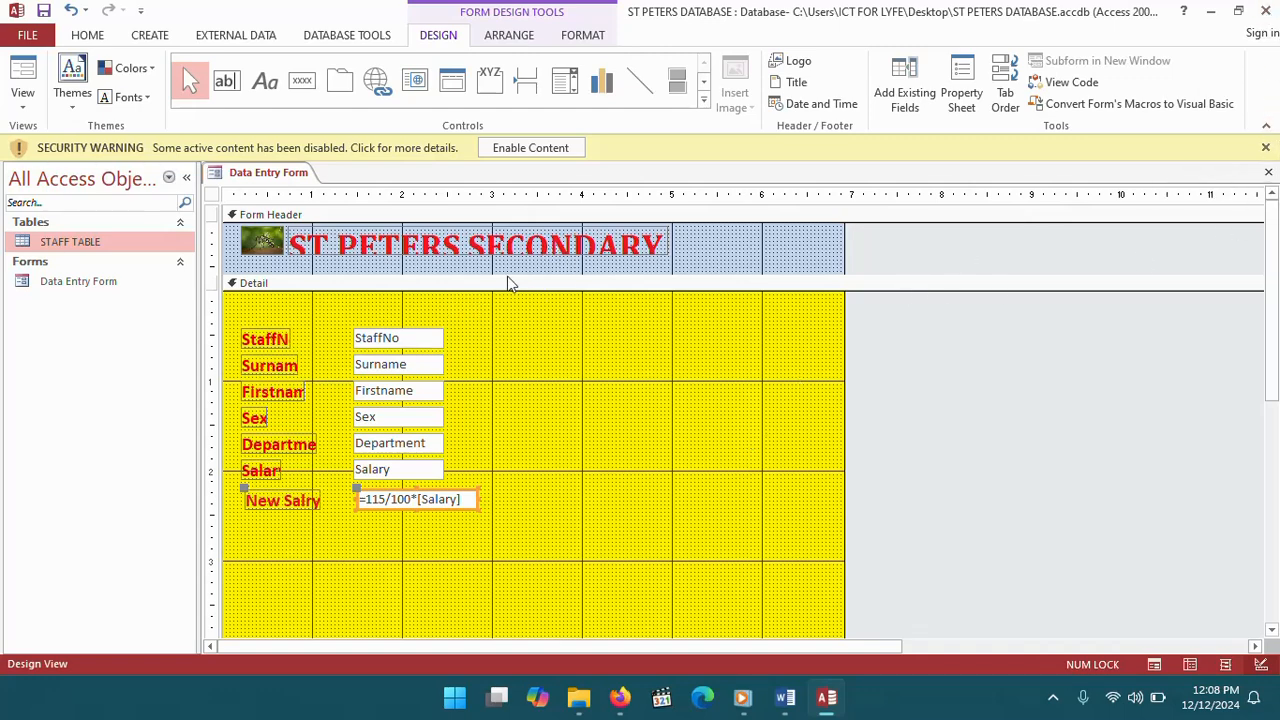
pyautogui.click(303, 85)
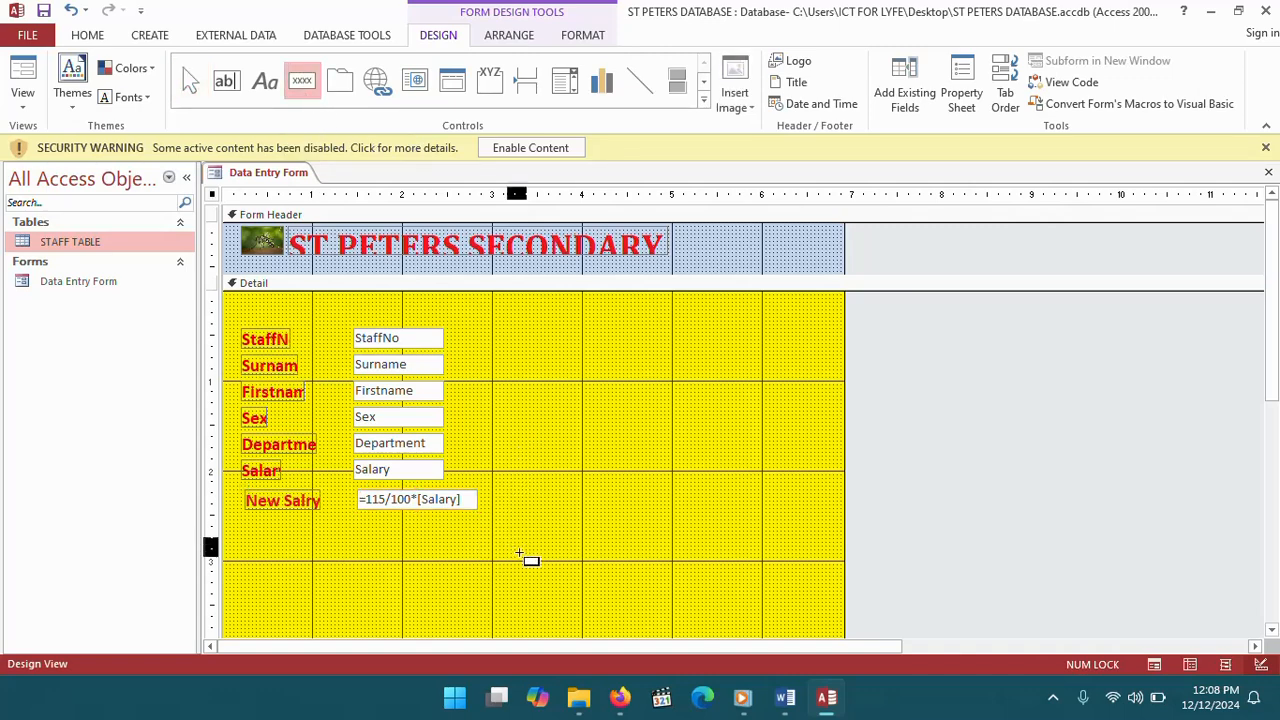
pyautogui.moveTo(509, 538); pyautogui.dragTo(628, 583)
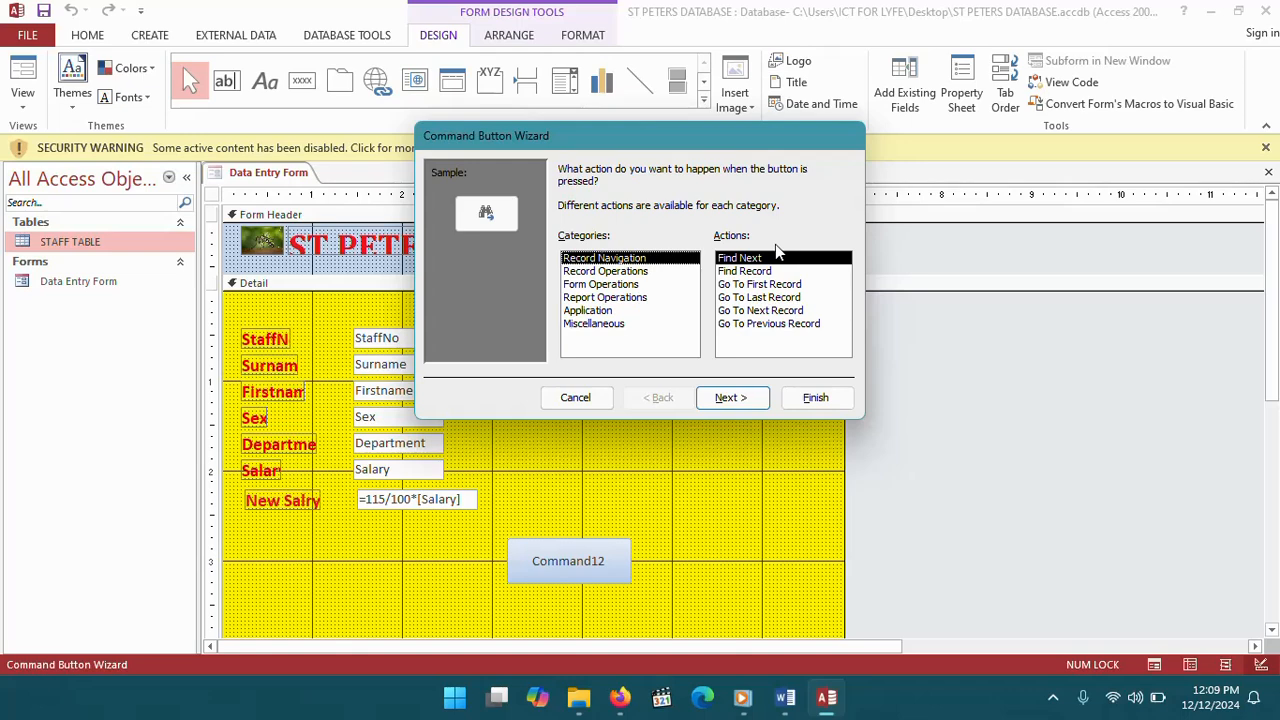
pyautogui.click(581, 285)
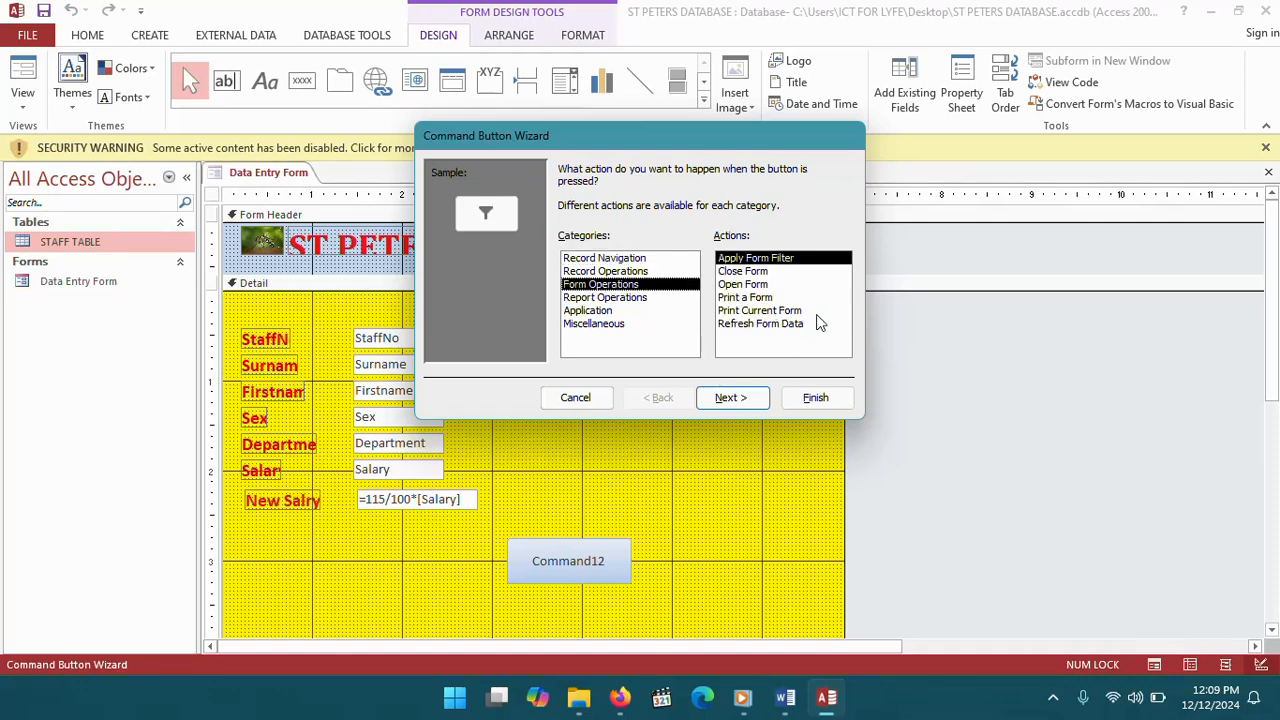
pyautogui.click(749, 272)
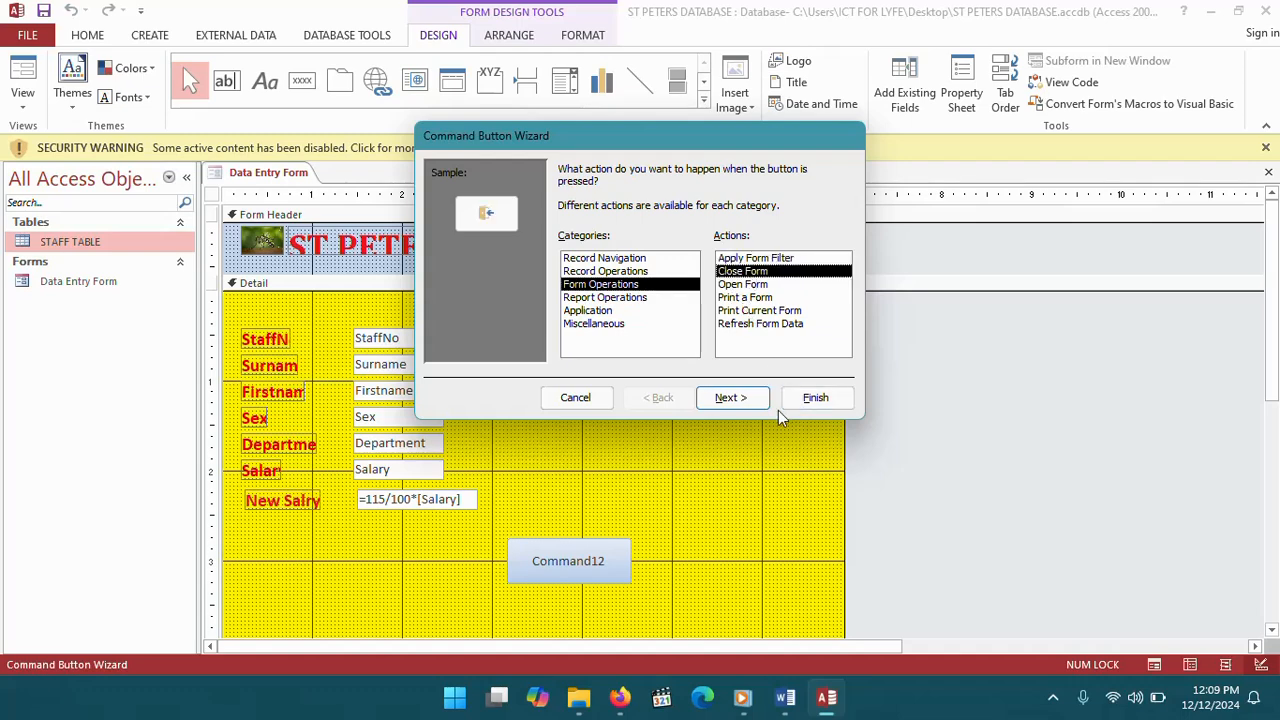
# Step: Give the button the text Close Form instead of a picture, name it EXIT, and finish the wizard
pyautogui.click(731, 398)
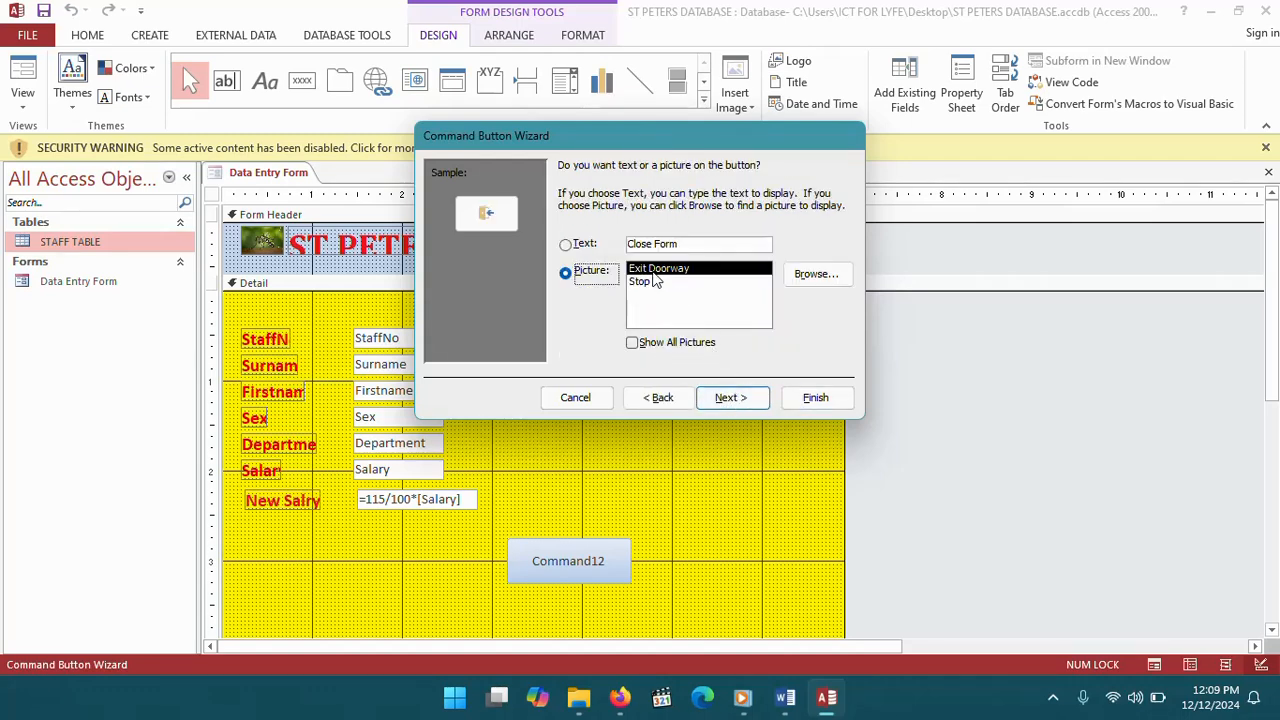
pyautogui.click(566, 246)
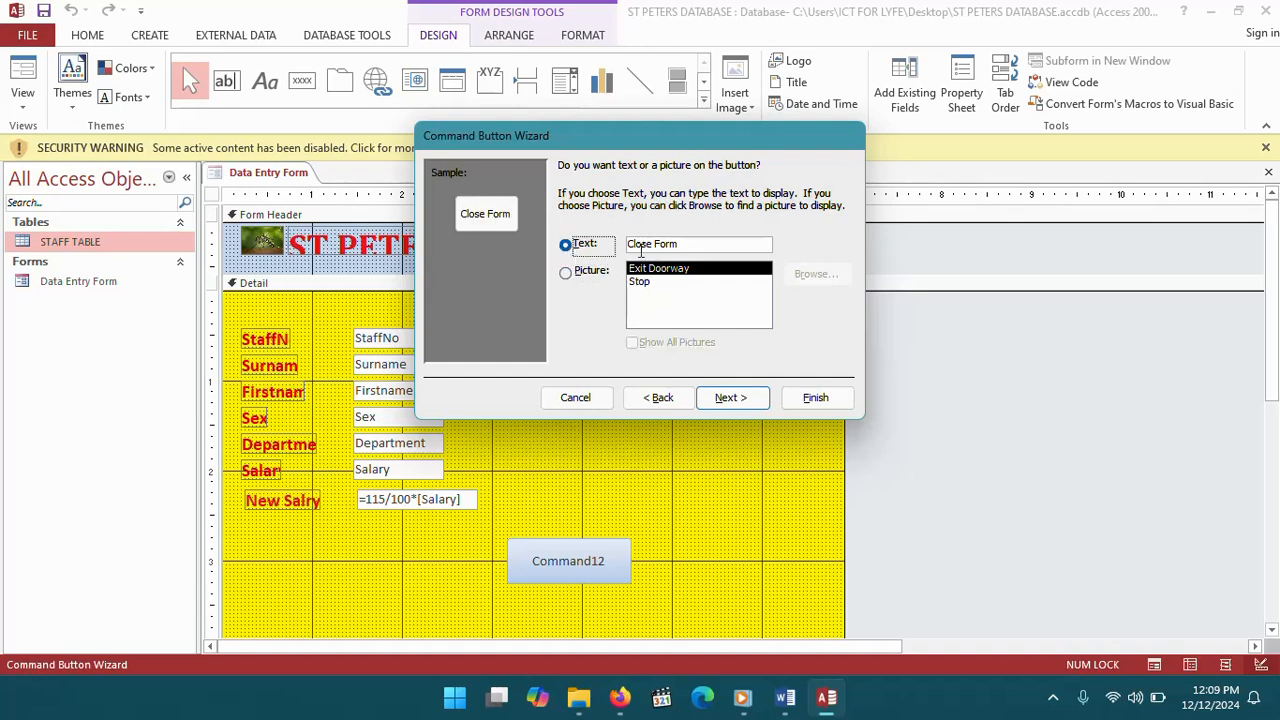
pyautogui.click(726, 397)
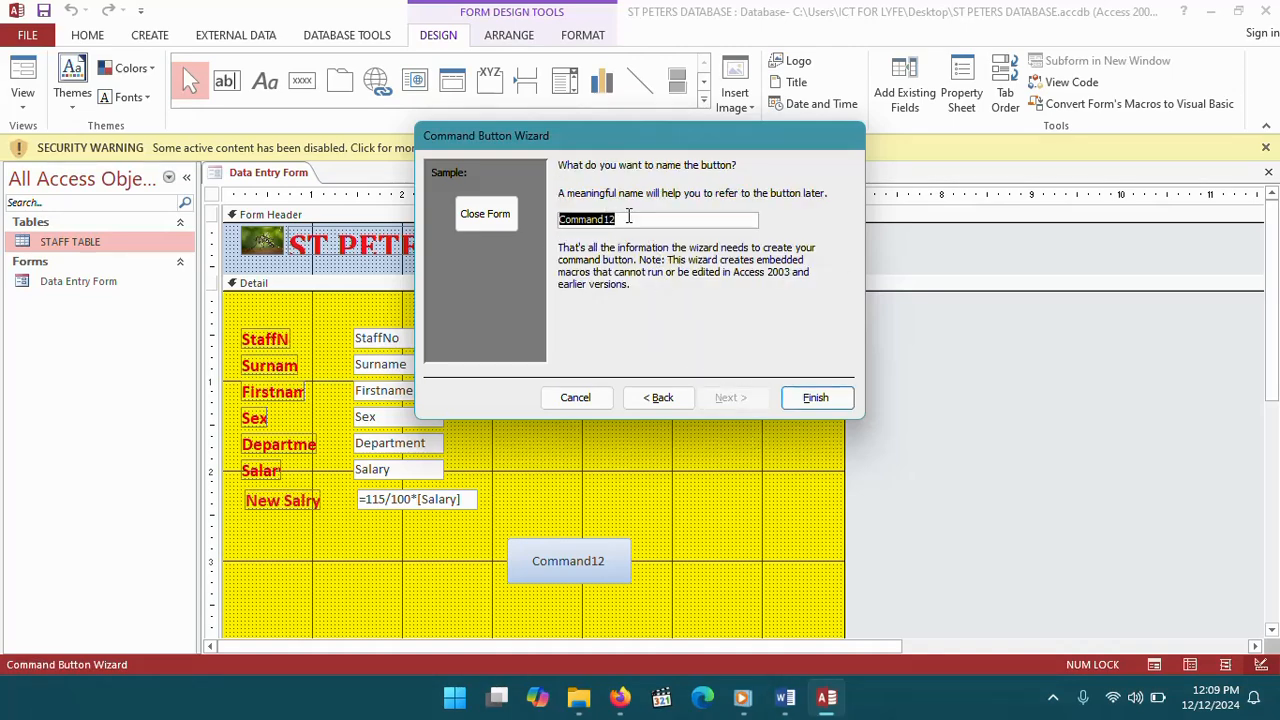
pyautogui.write('EXI')
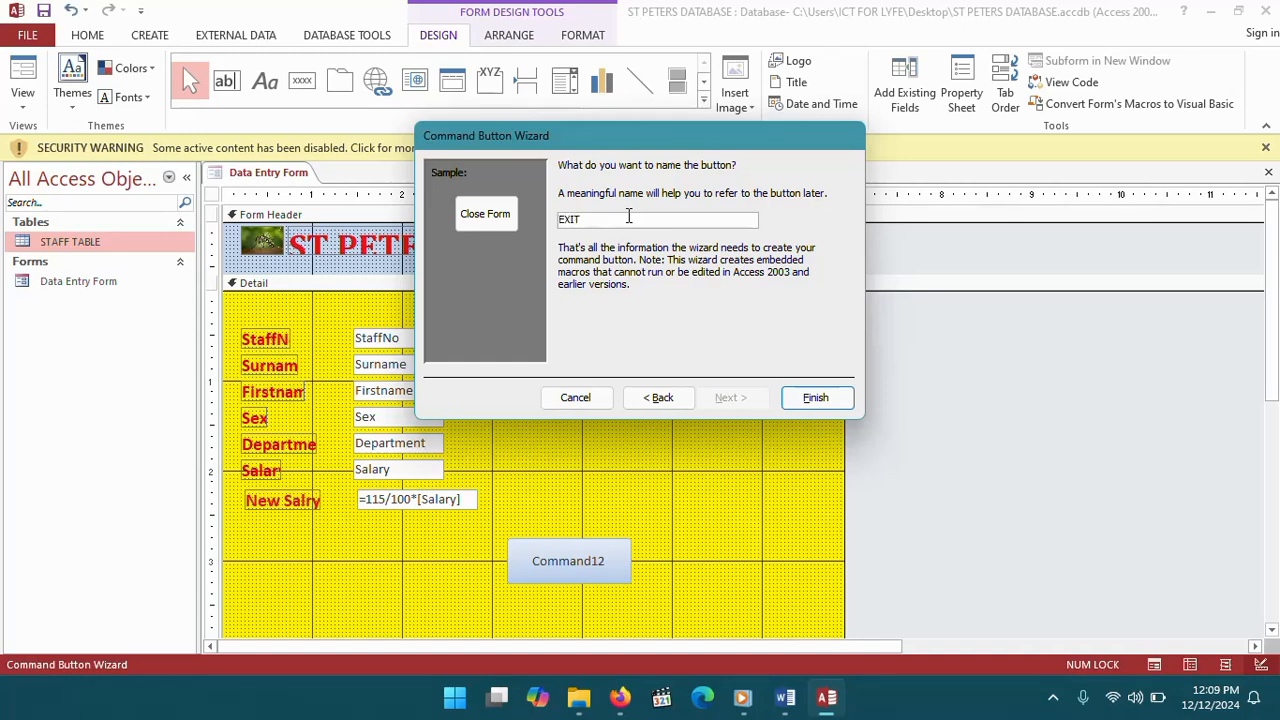
pyautogui.write('T')
pyautogui.click(816, 397)
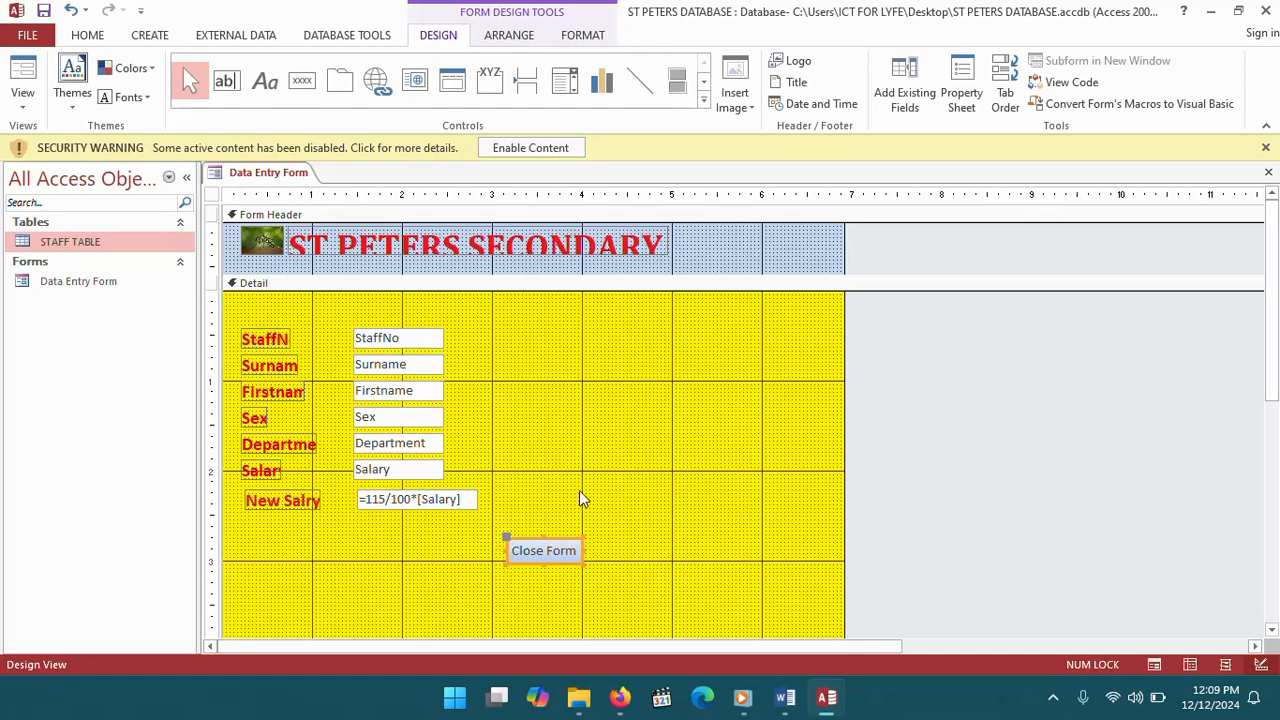
# Step: Save Data Entry Form and test its Close Form button in Form View
pyautogui.rightClick(262, 172)
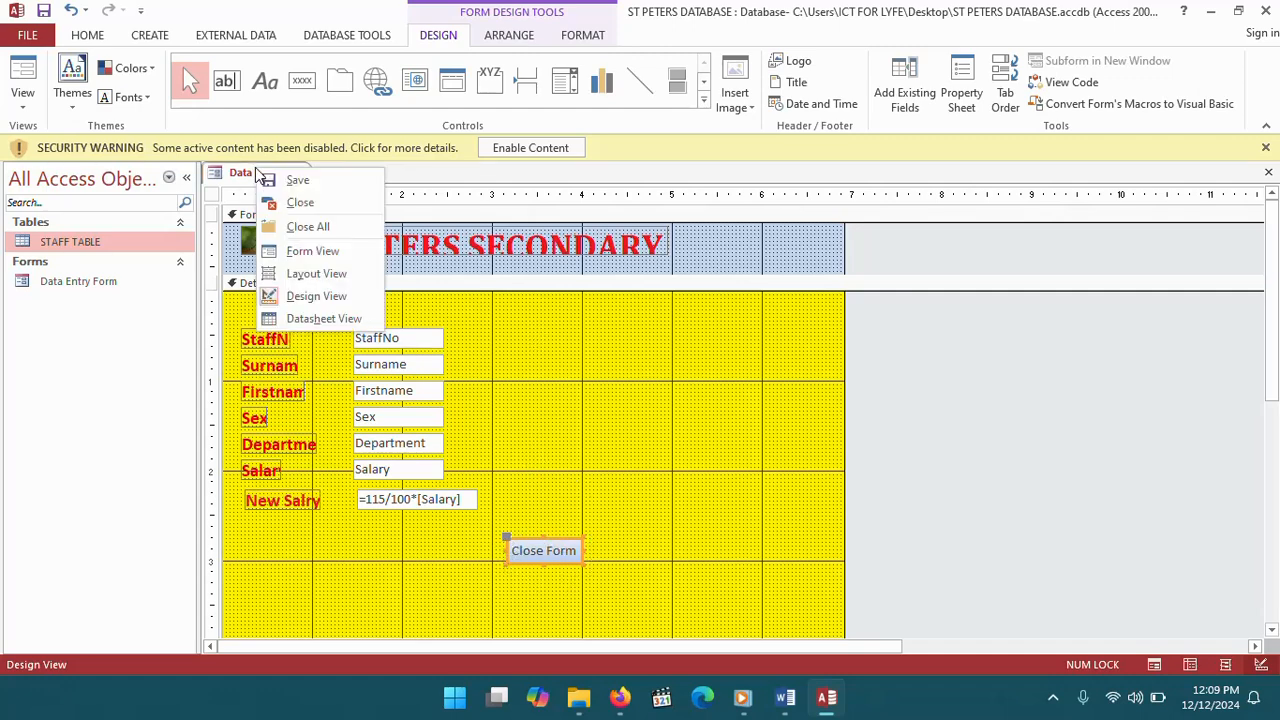
pyautogui.click(301, 184)
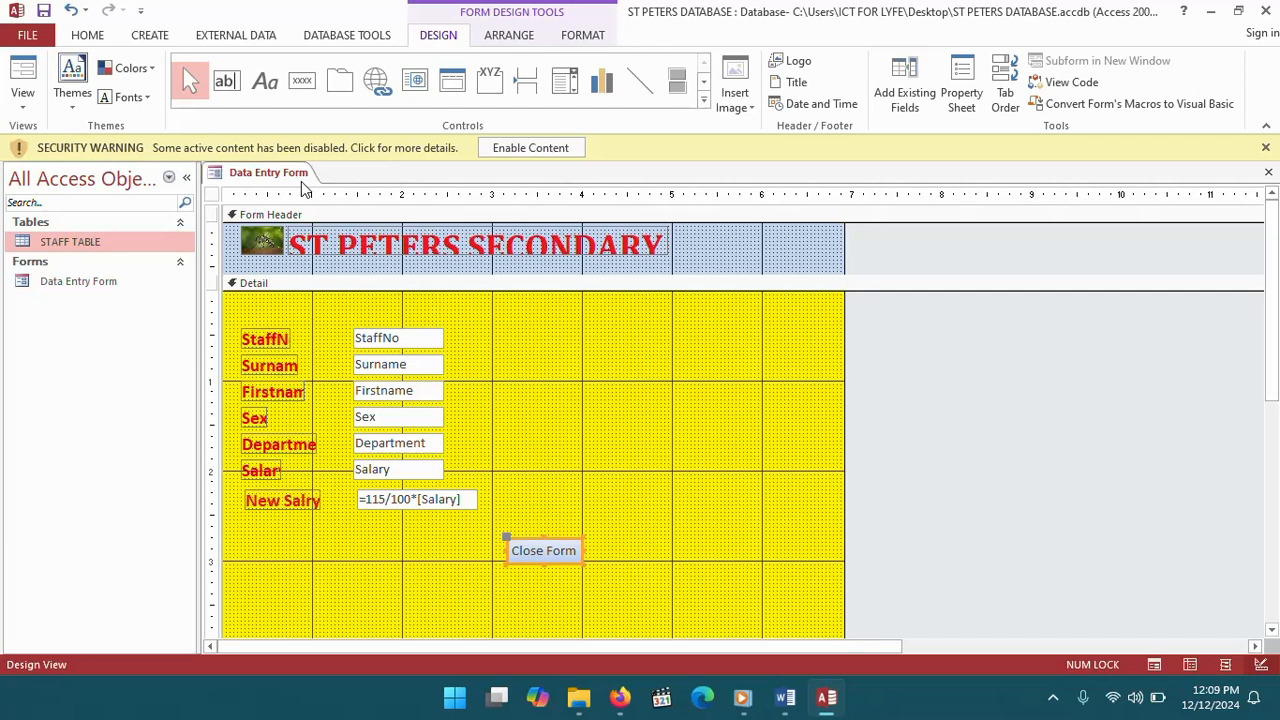
pyautogui.rightClick(264, 176)
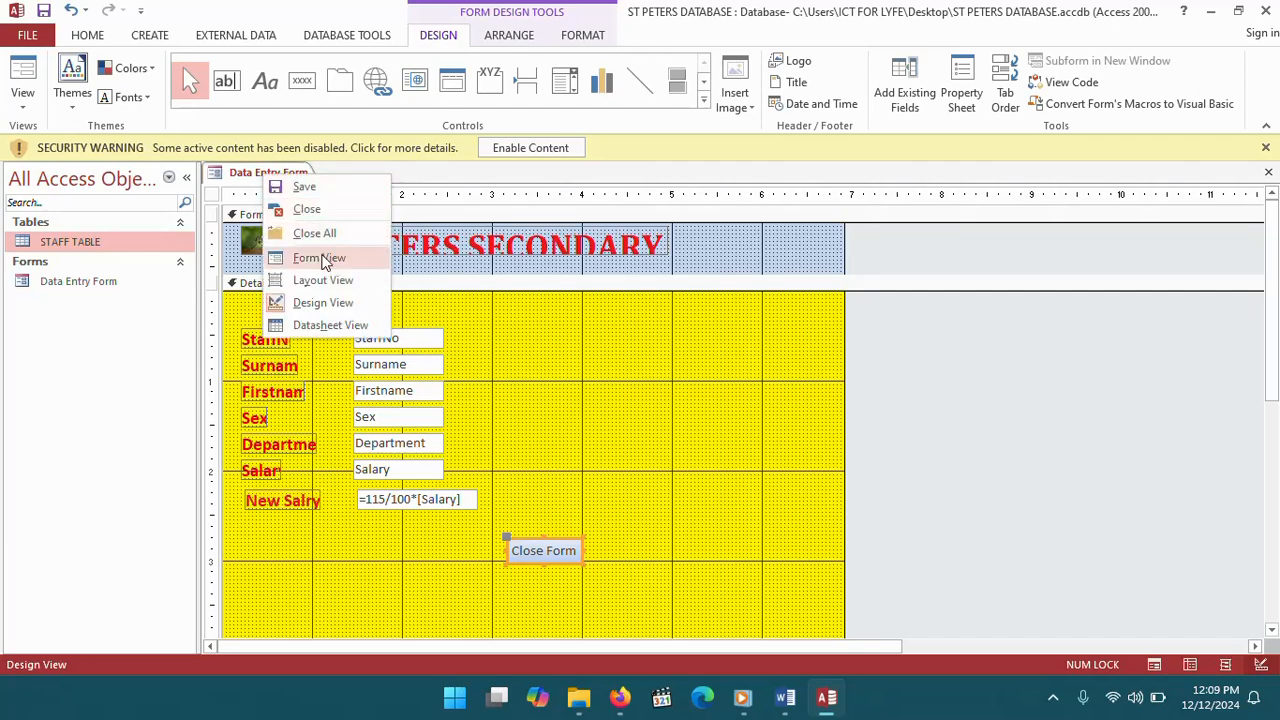
pyautogui.click(320, 257)
pyautogui.scroll(-2, 663, 442)
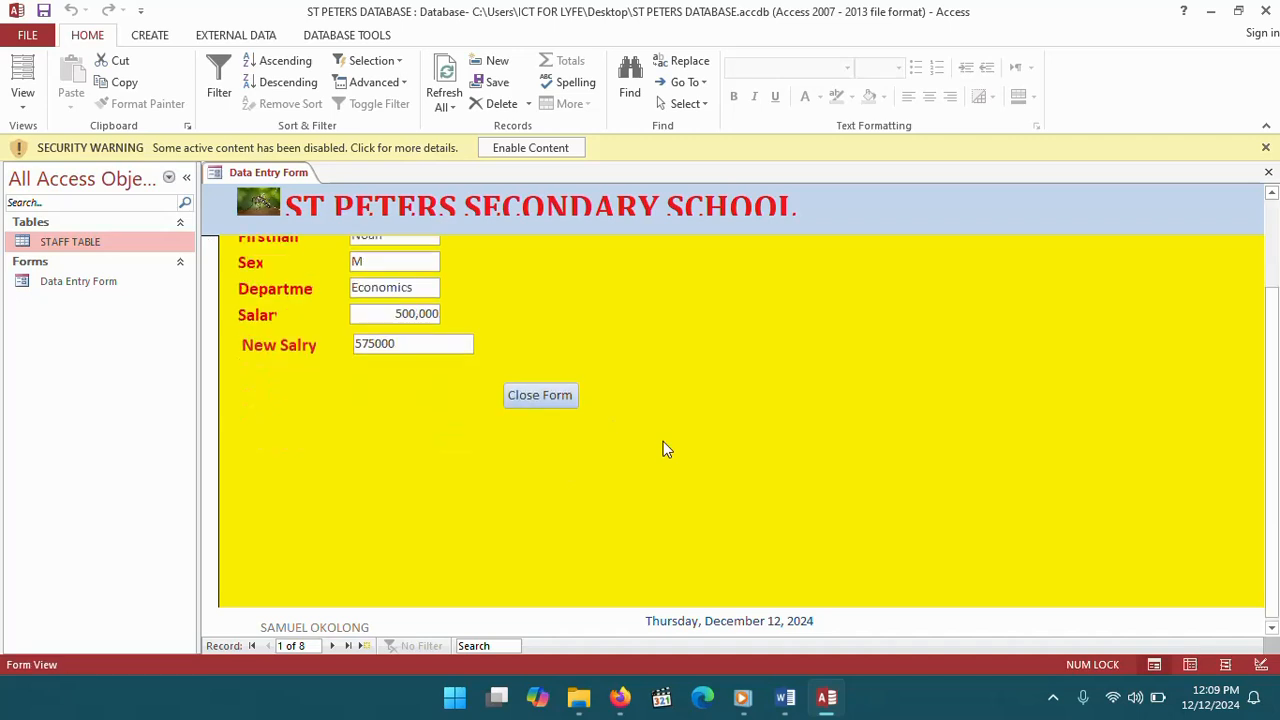
pyautogui.scroll(2, 663, 442)
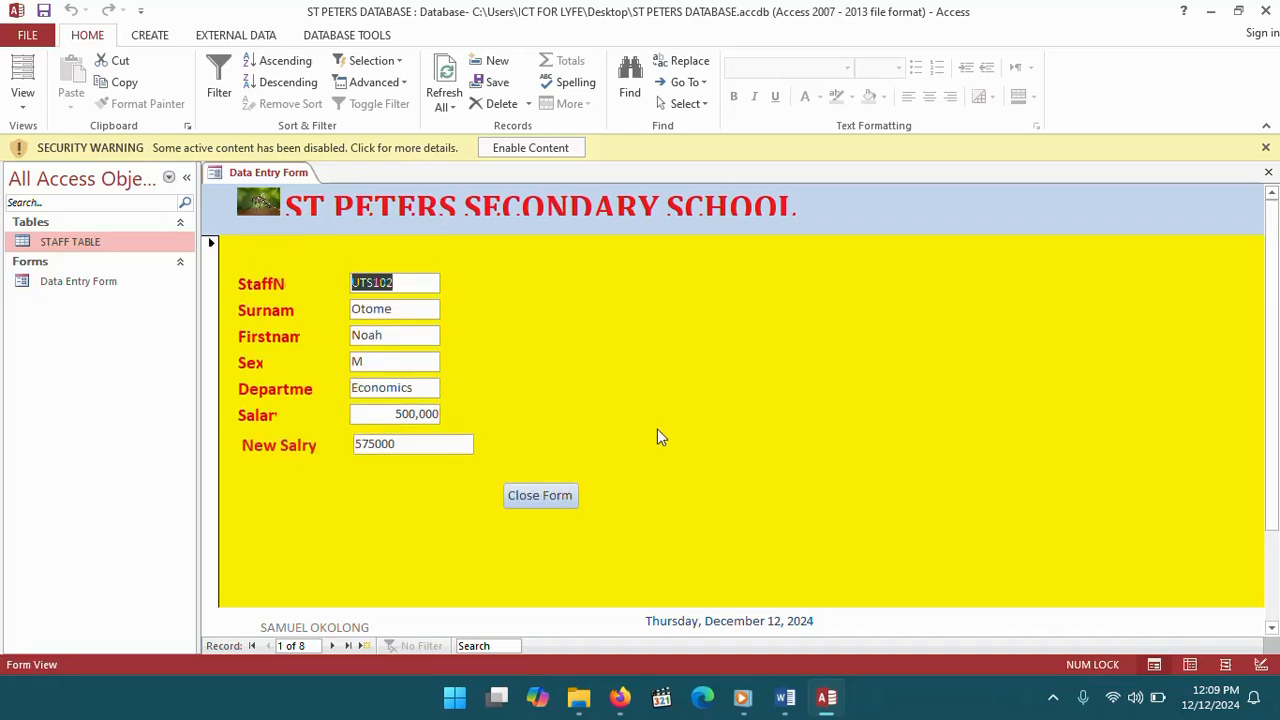
pyautogui.scroll(-2, 590, 393)
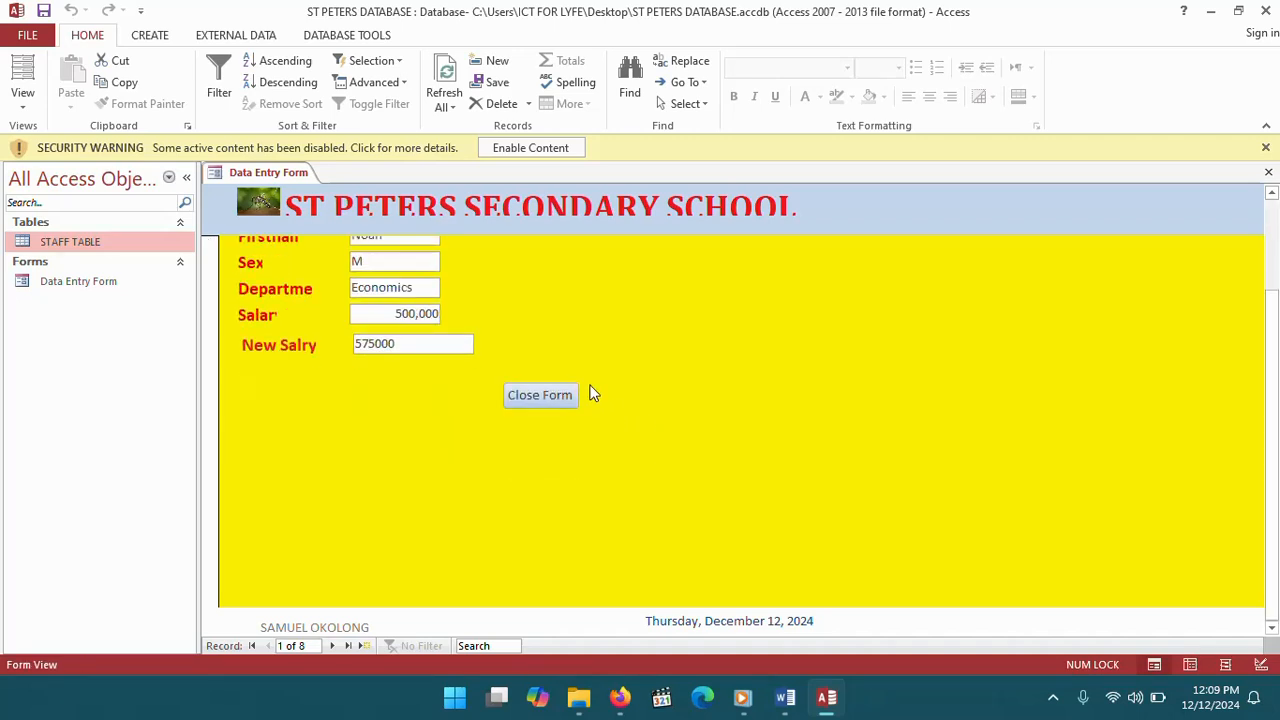
pyautogui.scroll(2, 590, 393)
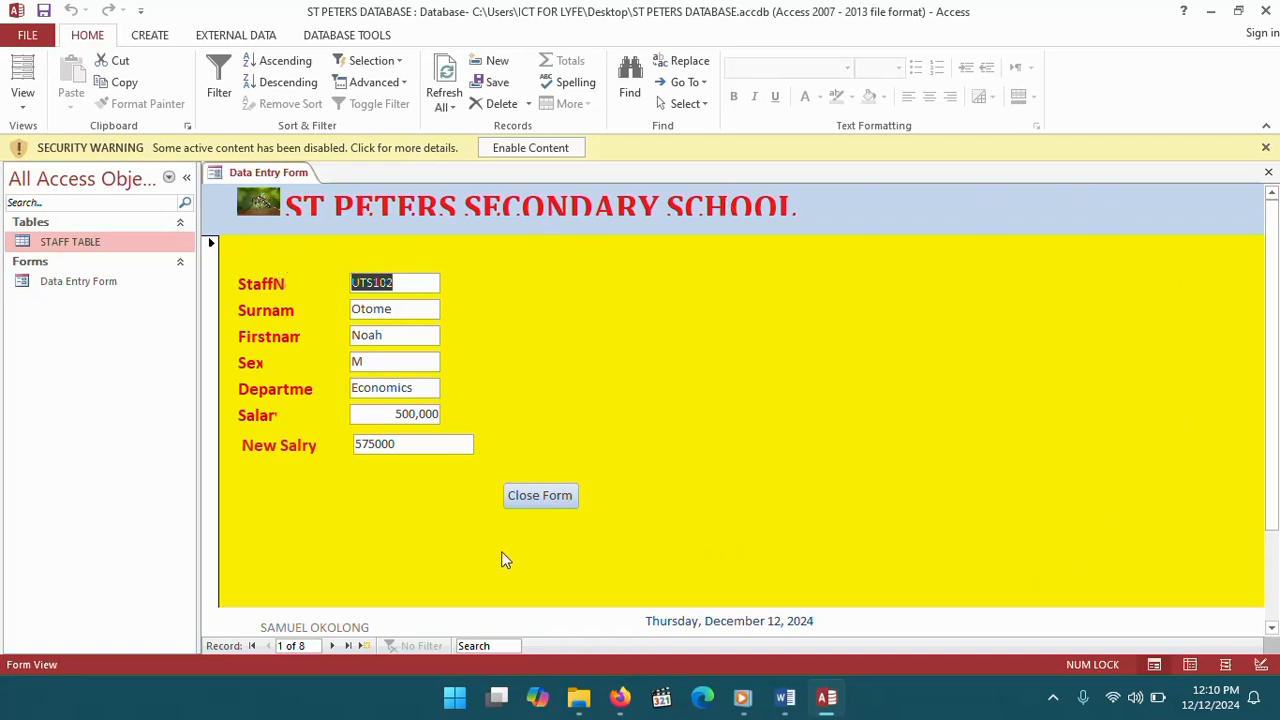
pyautogui.click(535, 497)
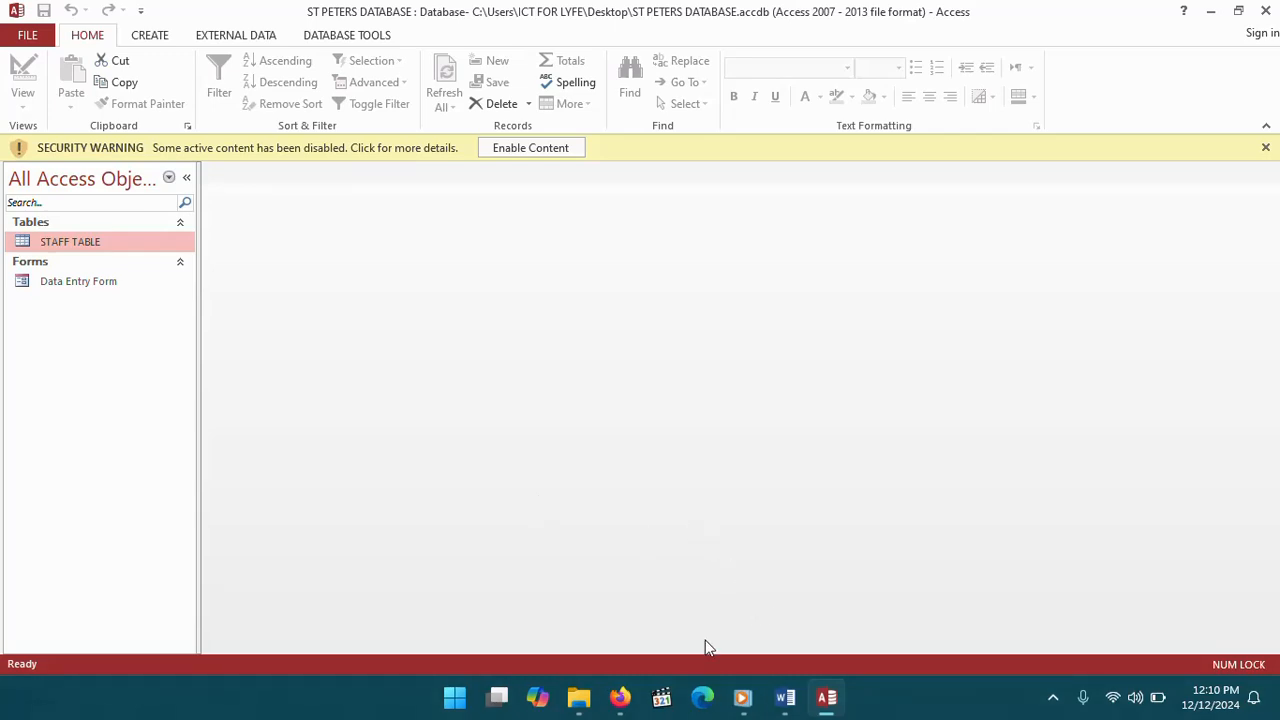
pyautogui.moveTo(568, 705)
pyautogui.click(646, 630)
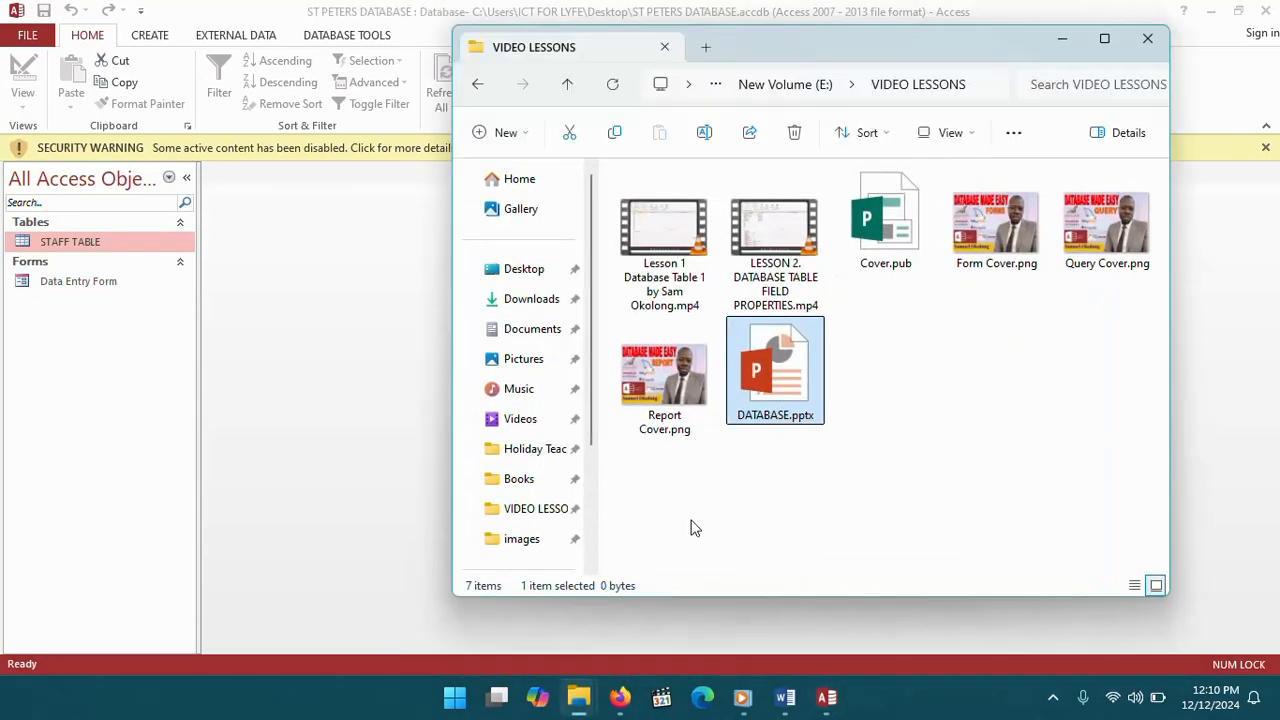
pyautogui.click(991, 222)
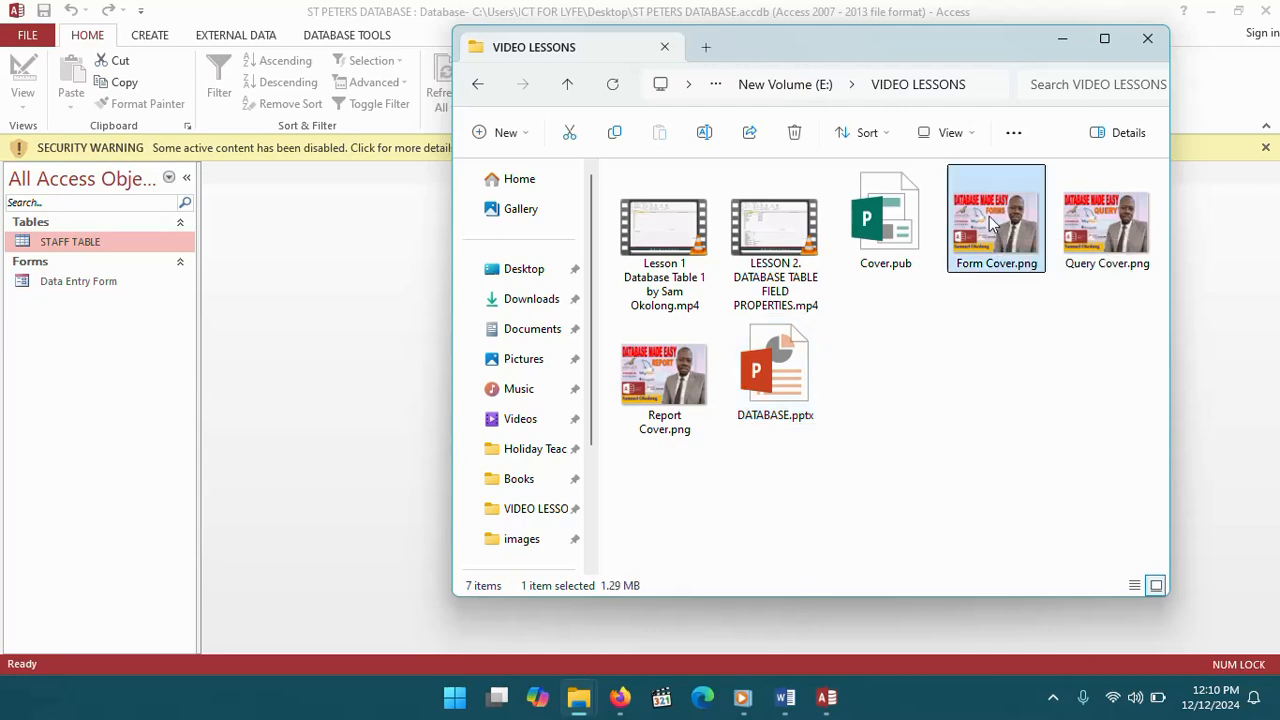
pyautogui.click(1064, 39)
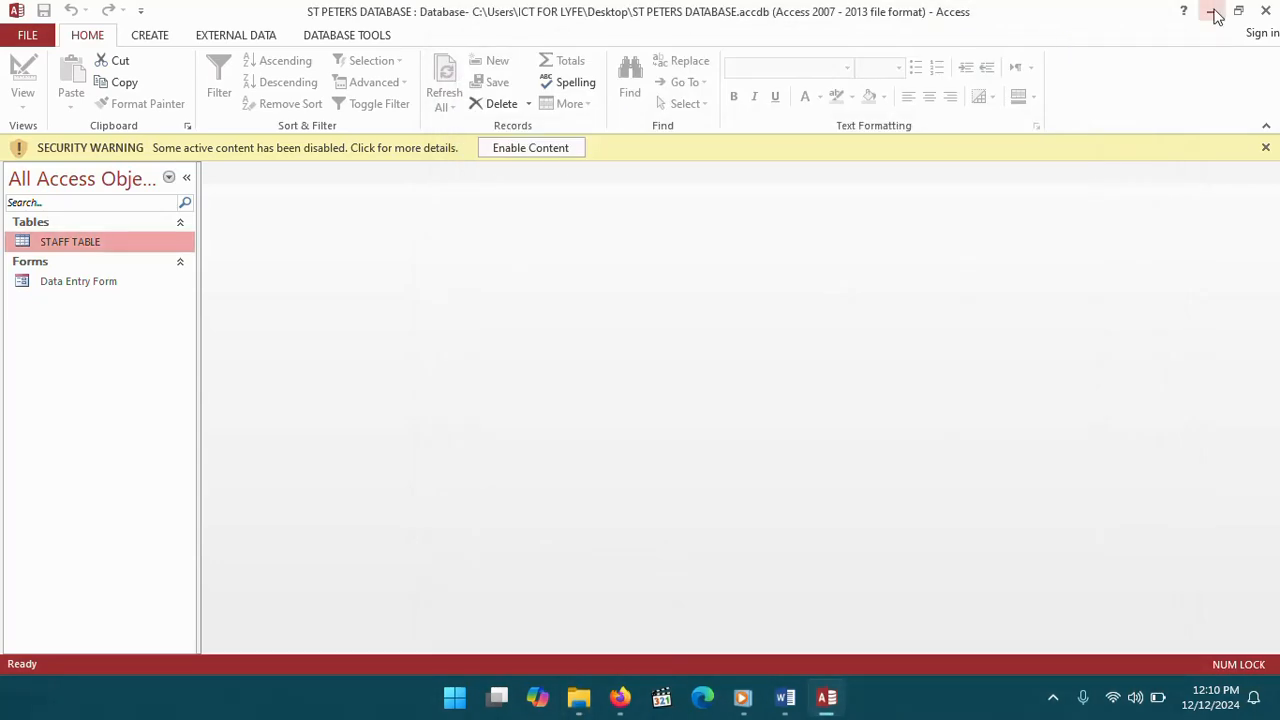
pyautogui.moveTo(847, 708)
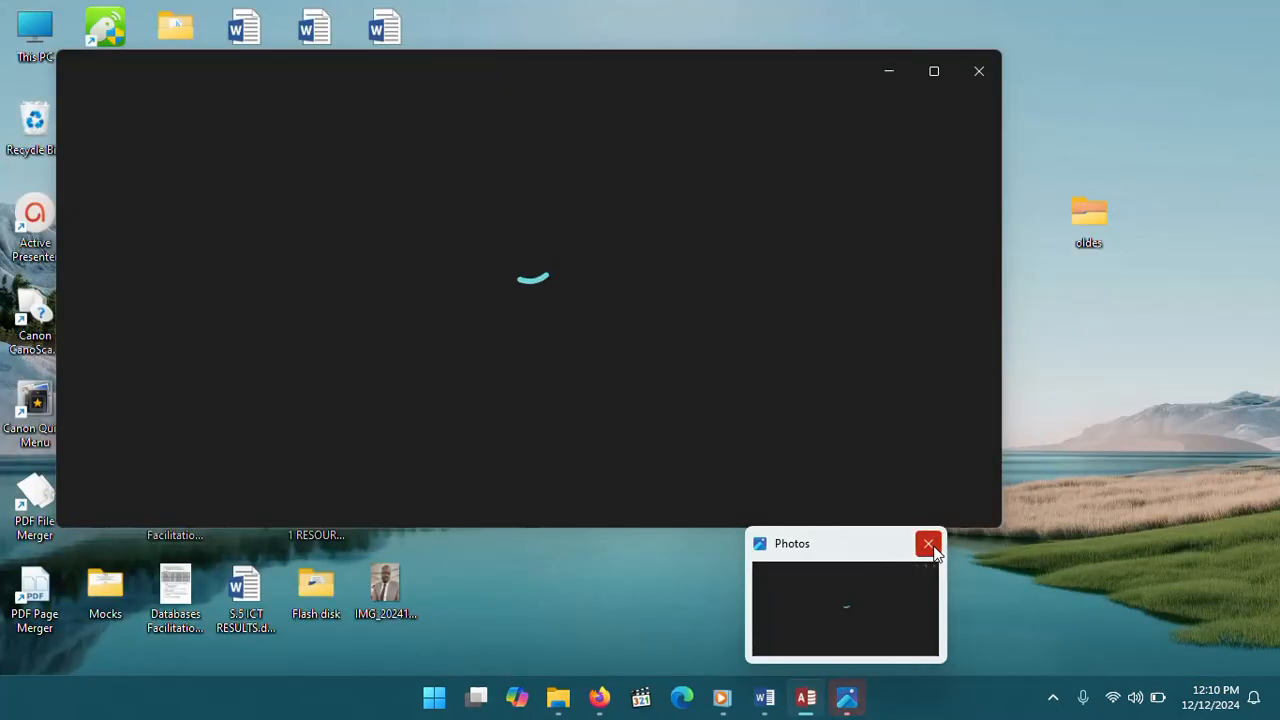
pyautogui.click(929, 542)
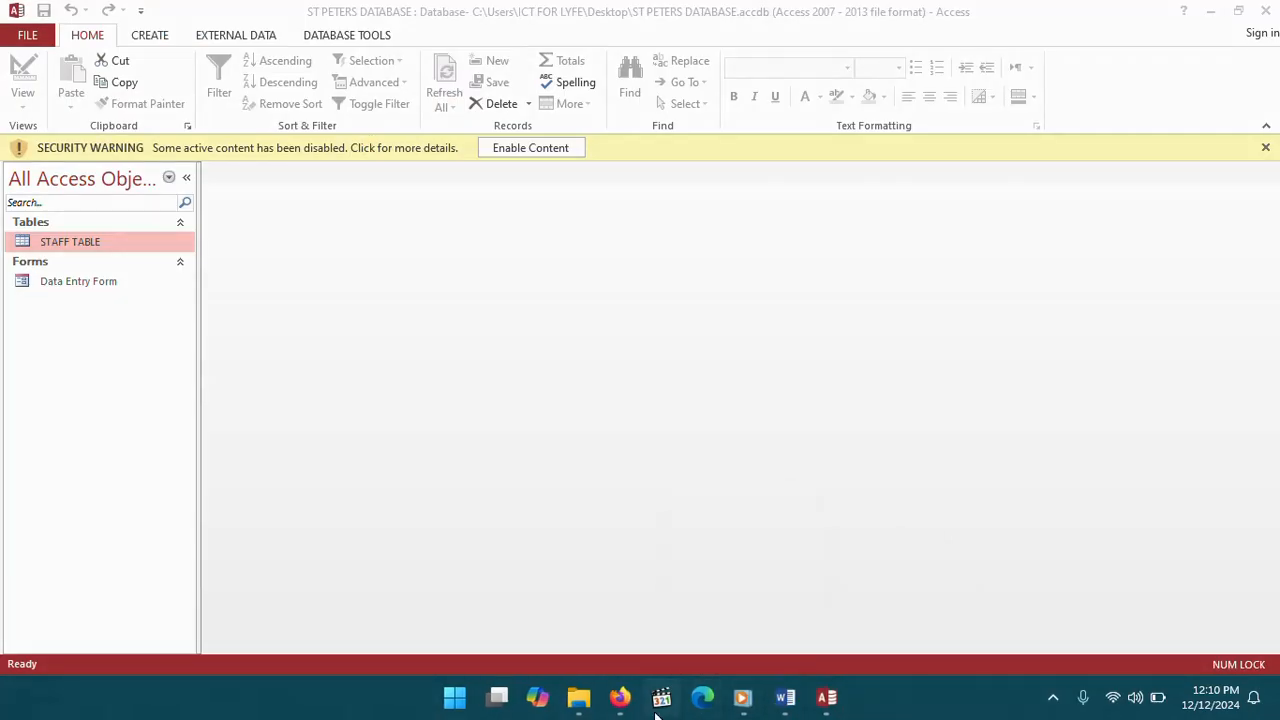
# Step: Open DATABASE.pptx from the VIDEO LESSONS folder in PowerPoint and start its slide show
pyautogui.moveTo(590, 700)
pyautogui.click(615, 640)
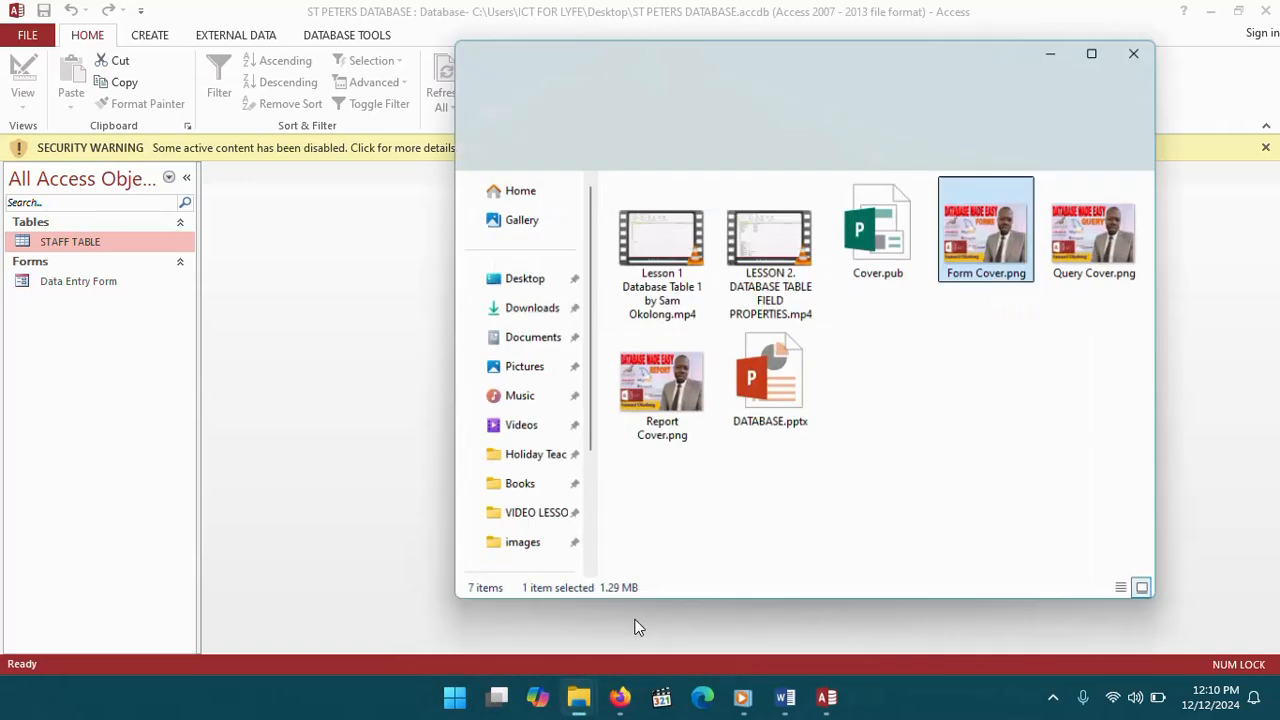
pyautogui.click(755, 368)
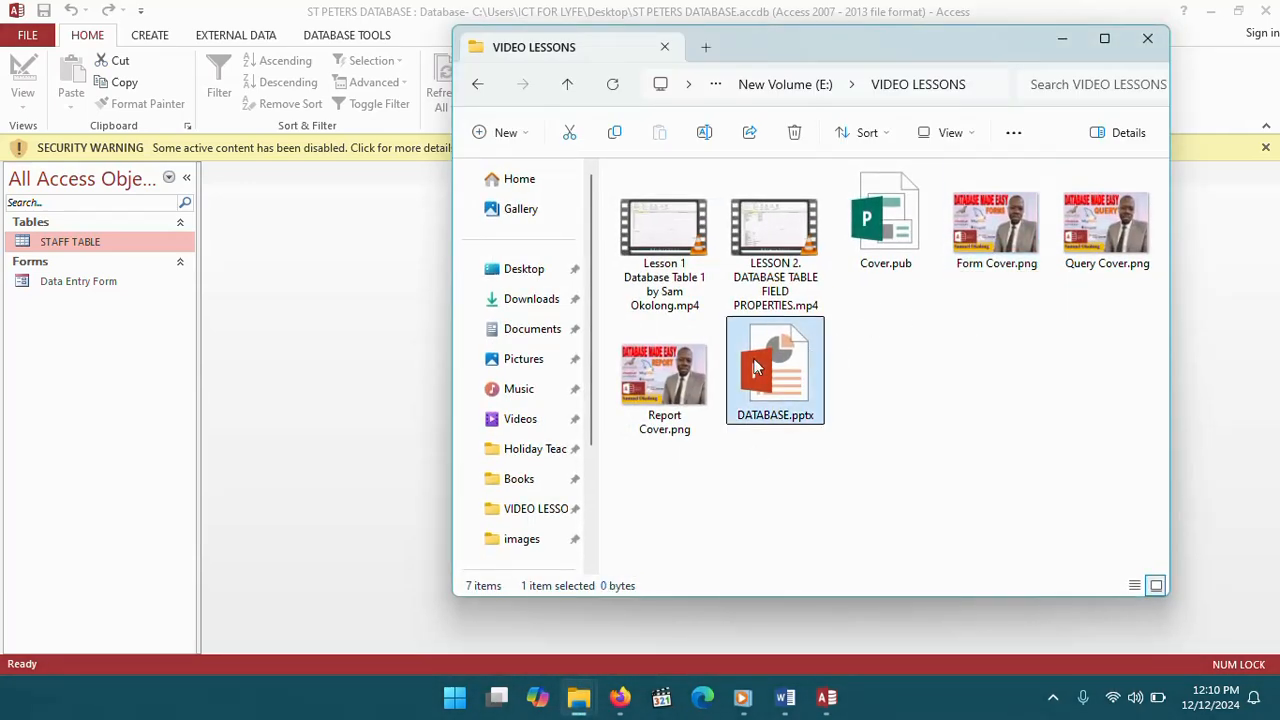
pyautogui.doubleClick(755, 368)
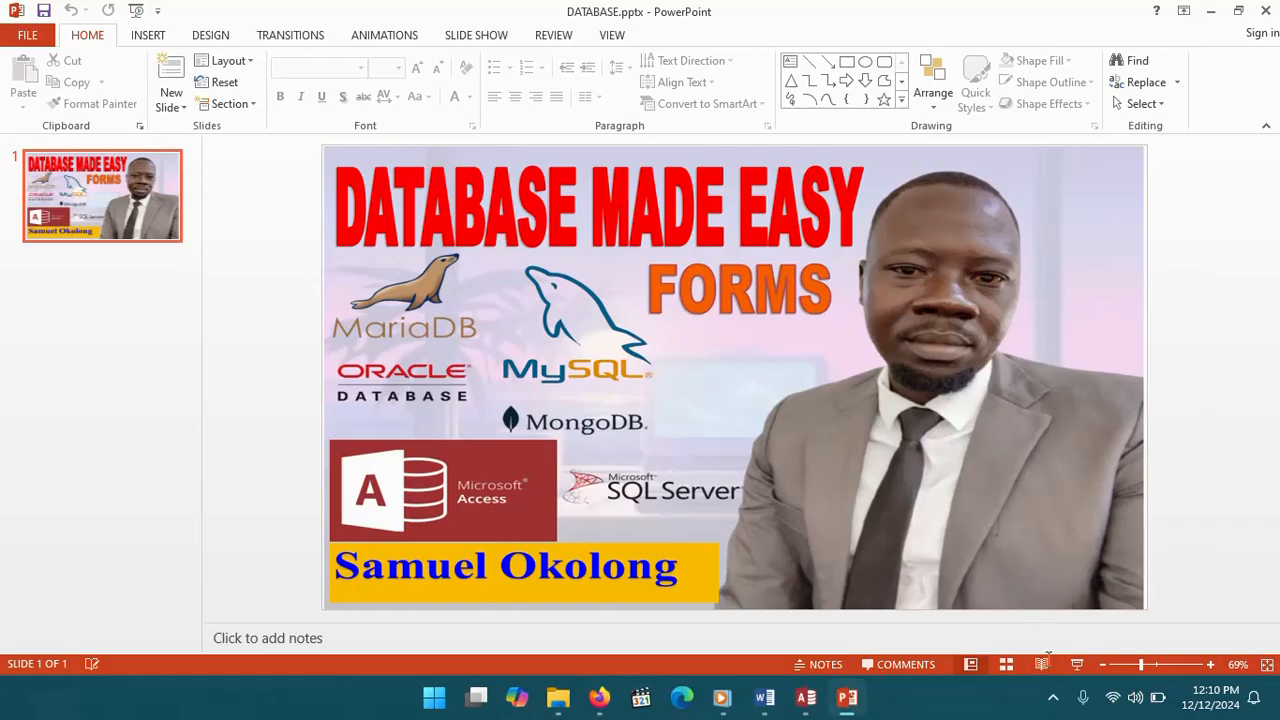
pyautogui.click(1079, 664)
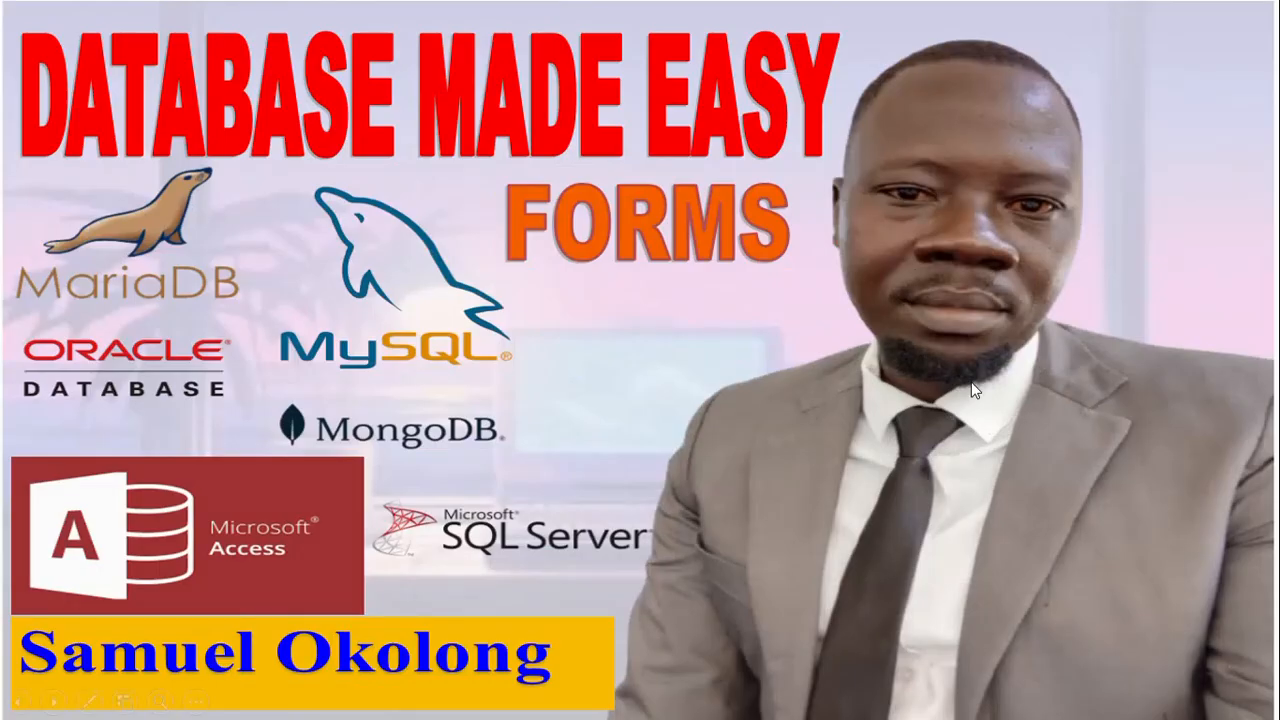